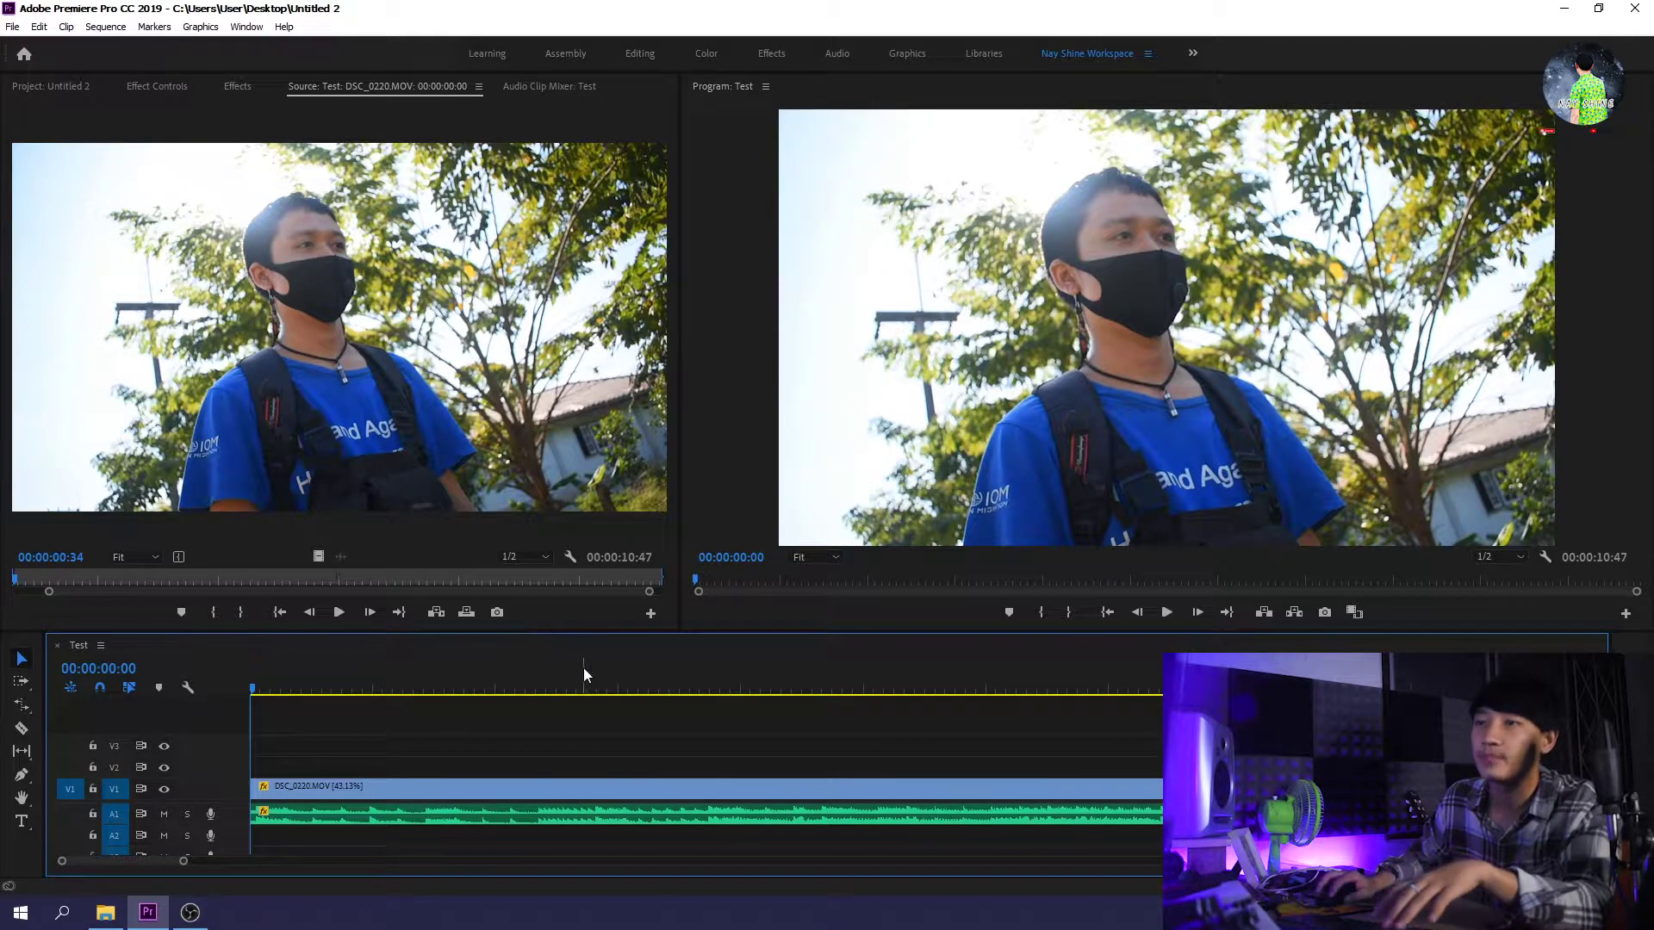
Step: Scrub through the DSC_0220.MOV clip to preview it, then return to the sequence start
mouse_move(695, 689)
mouse_down()
mouse_move(1365, 689)
mouse_move(1330, 689)
mouse_up()
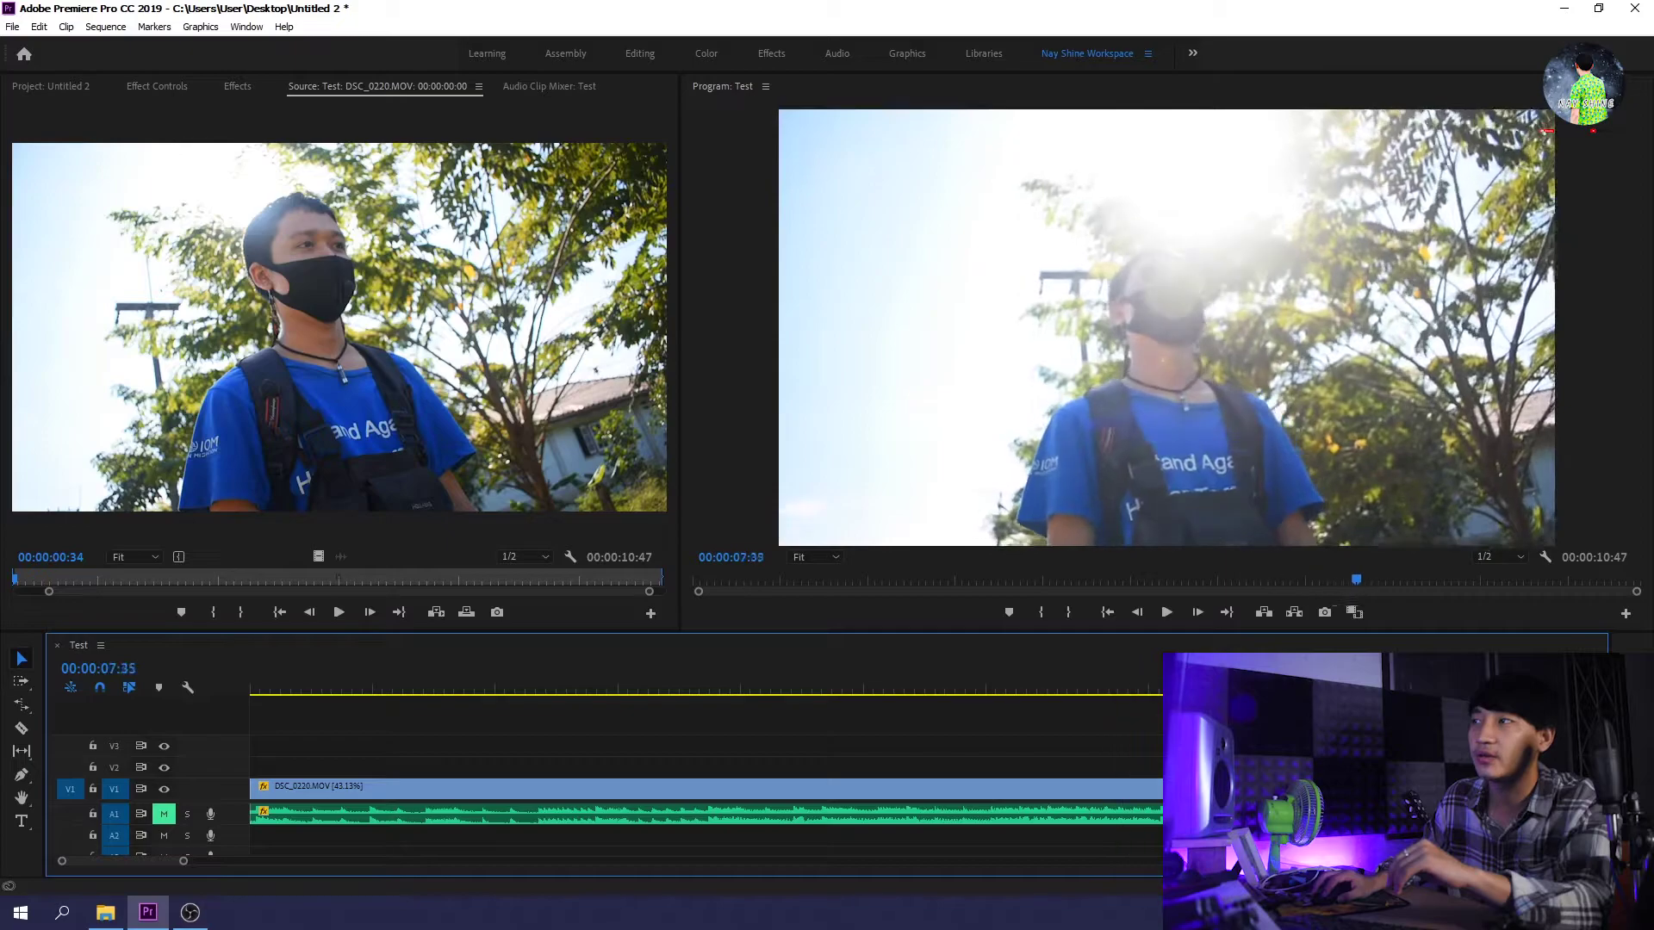
mouse_move(1019, 689)
mouse_down()
mouse_move(1344, 689)
mouse_move(527, 743)
mouse_move(863, 742)
mouse_up()
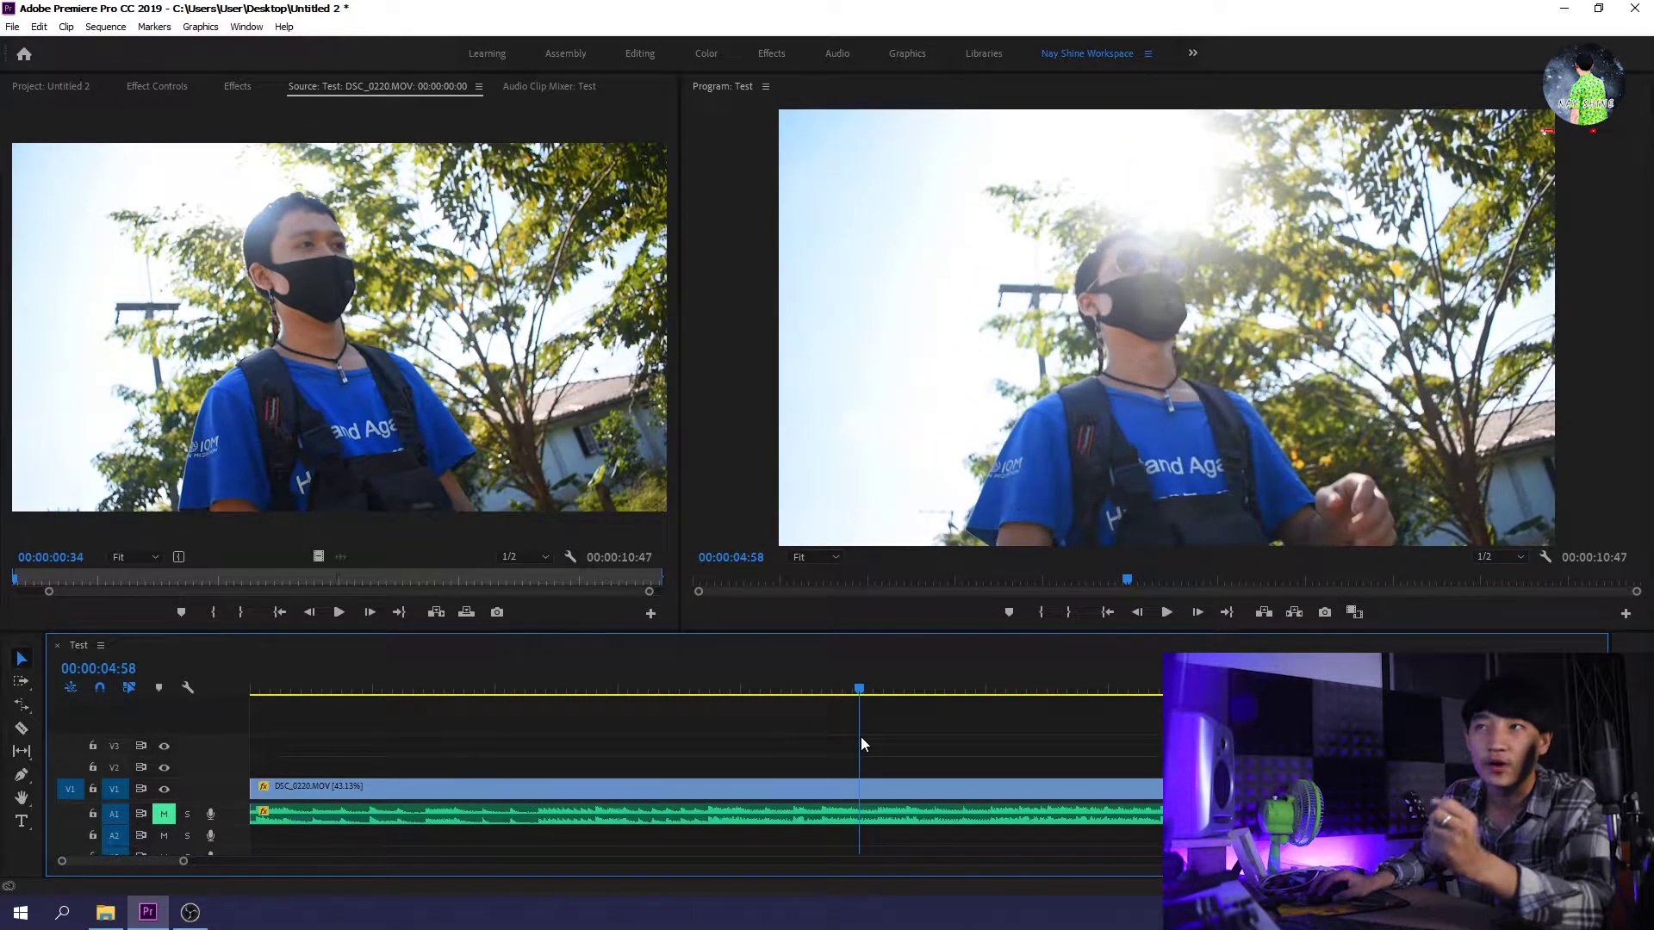
drag(861, 742, 884, 722)
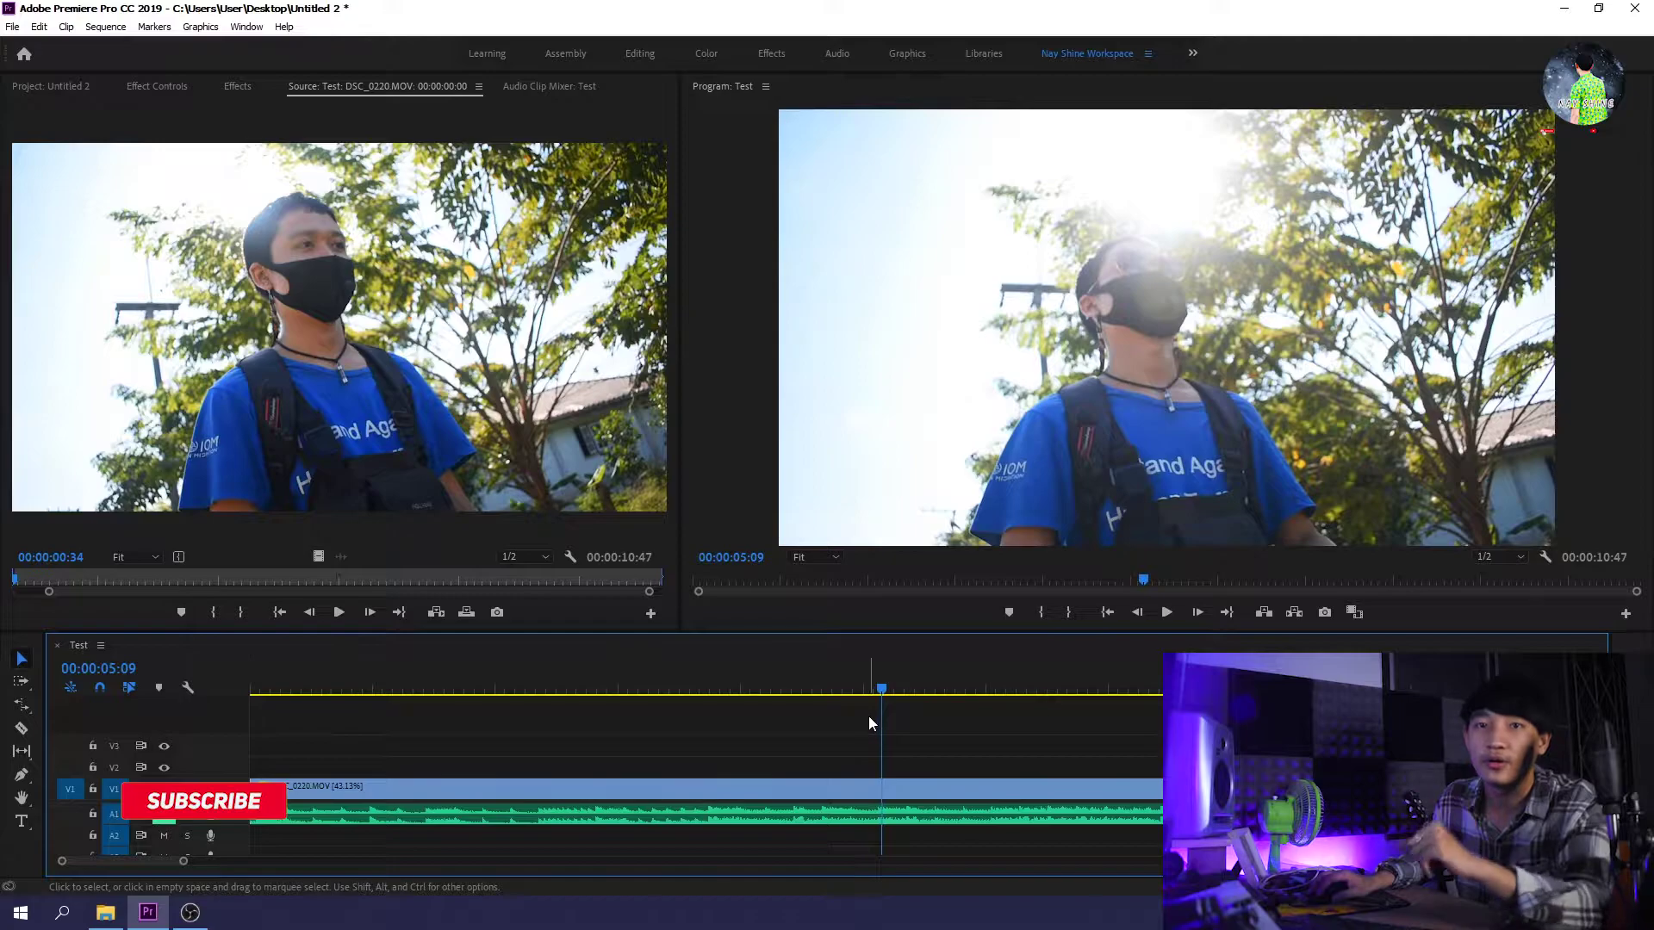
key(Home)
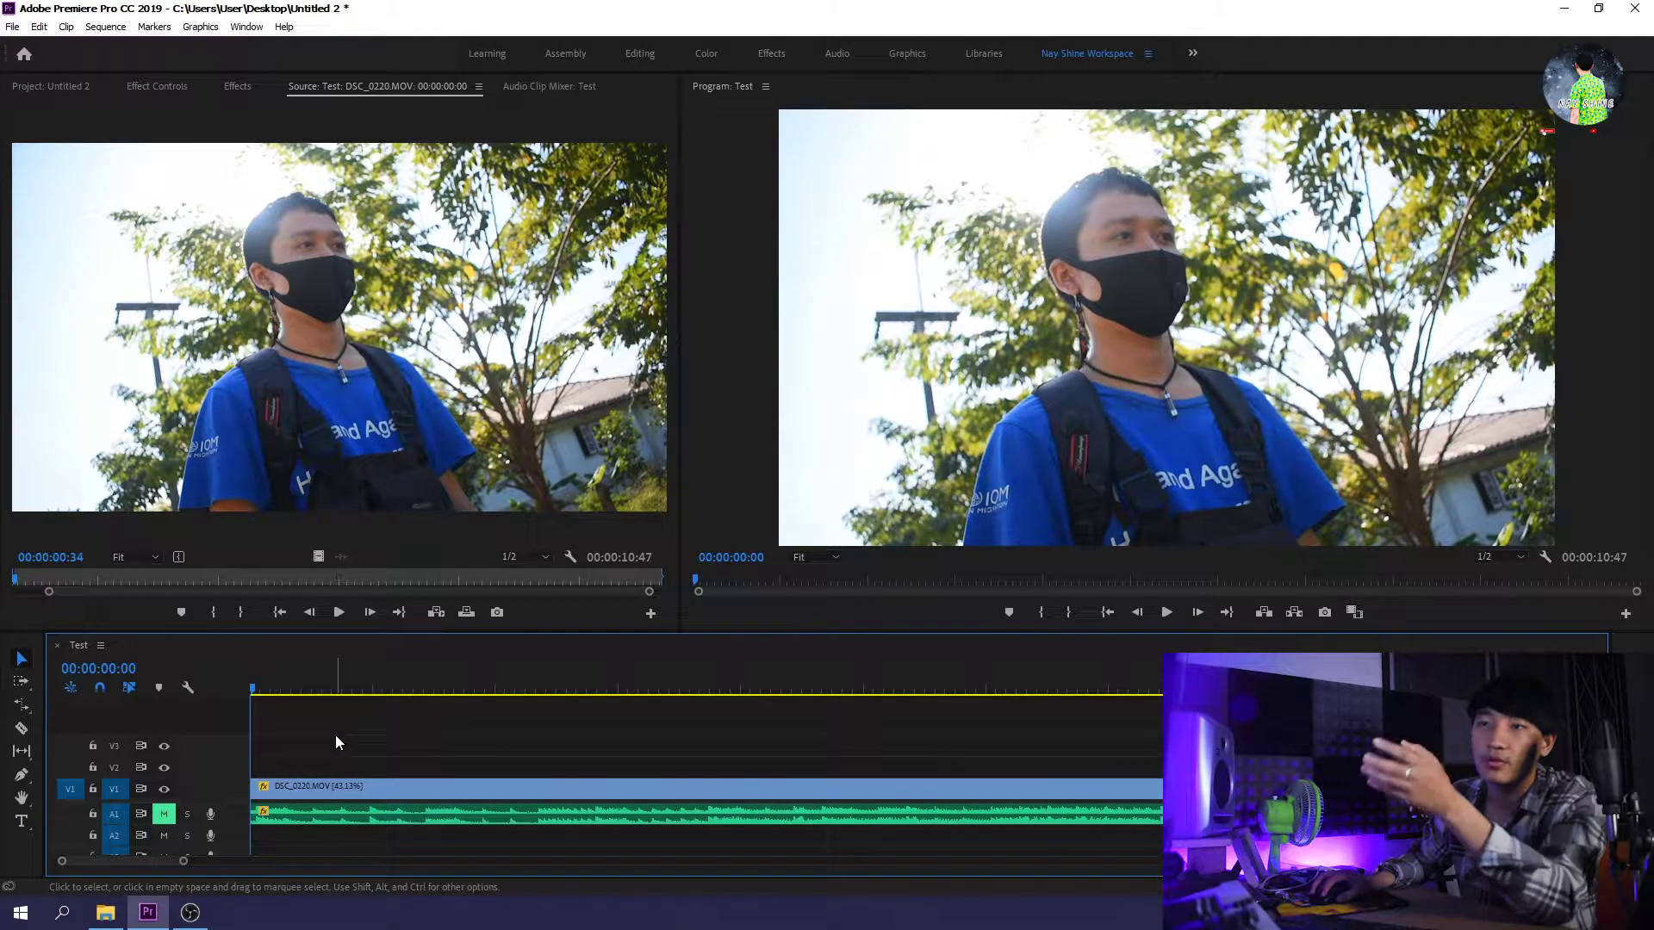
Step: Apply RGB Curves from the Useful effects bin to the DSC_0220.MOV clip on V1
click(243, 88)
click(13, 230)
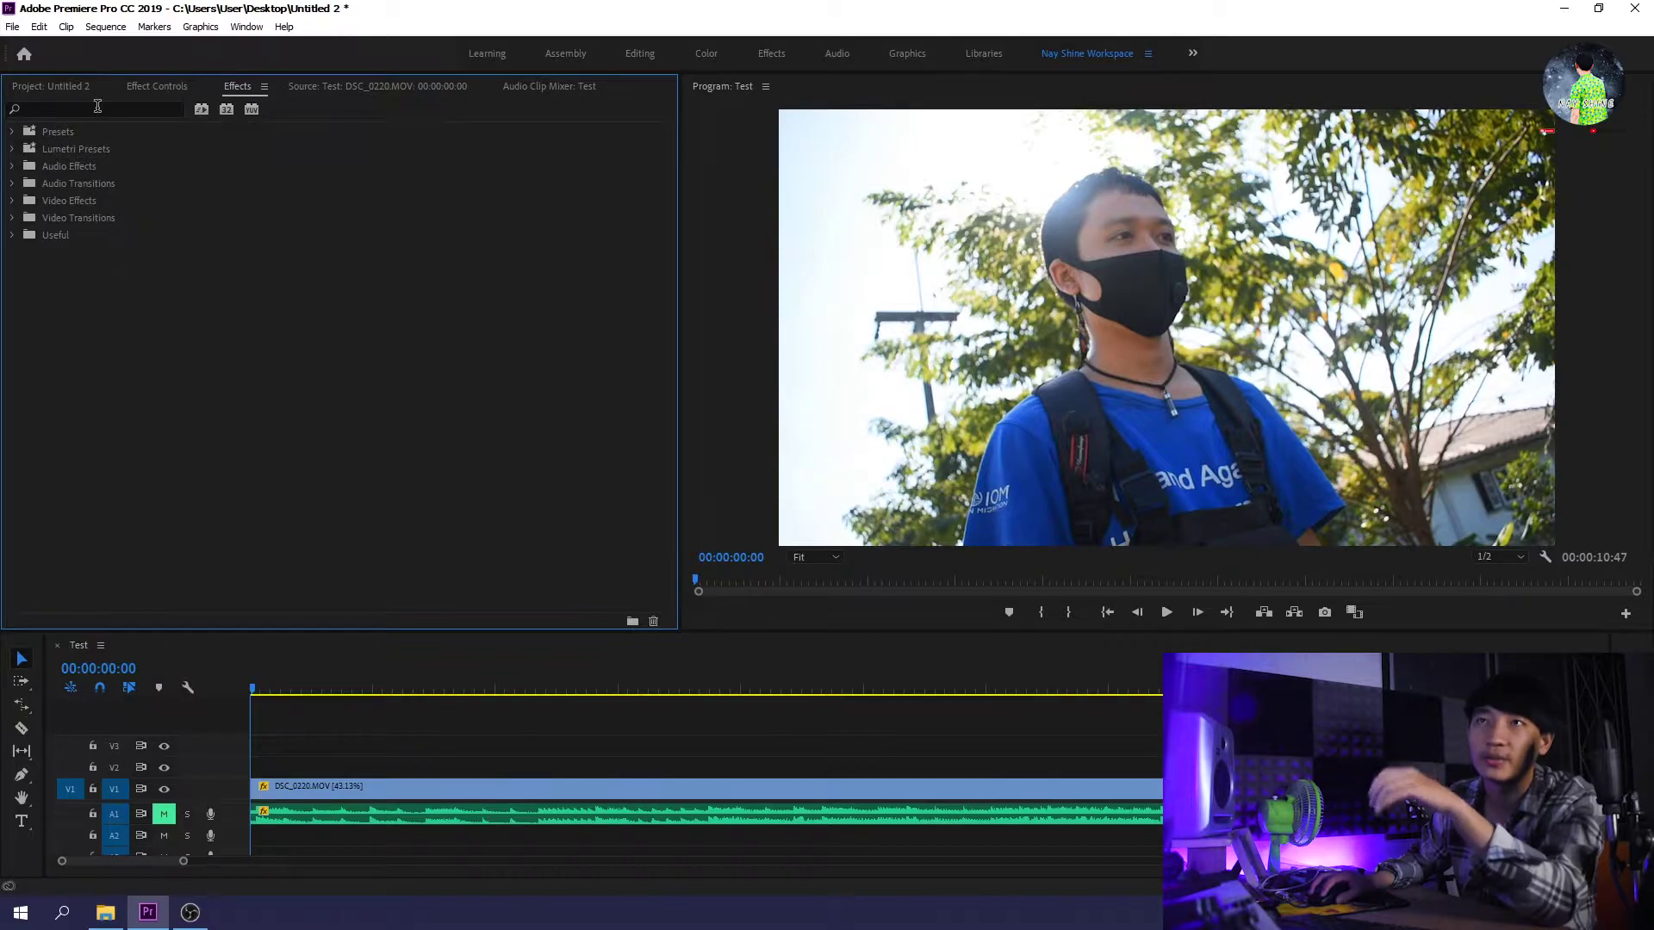
click(301, 791)
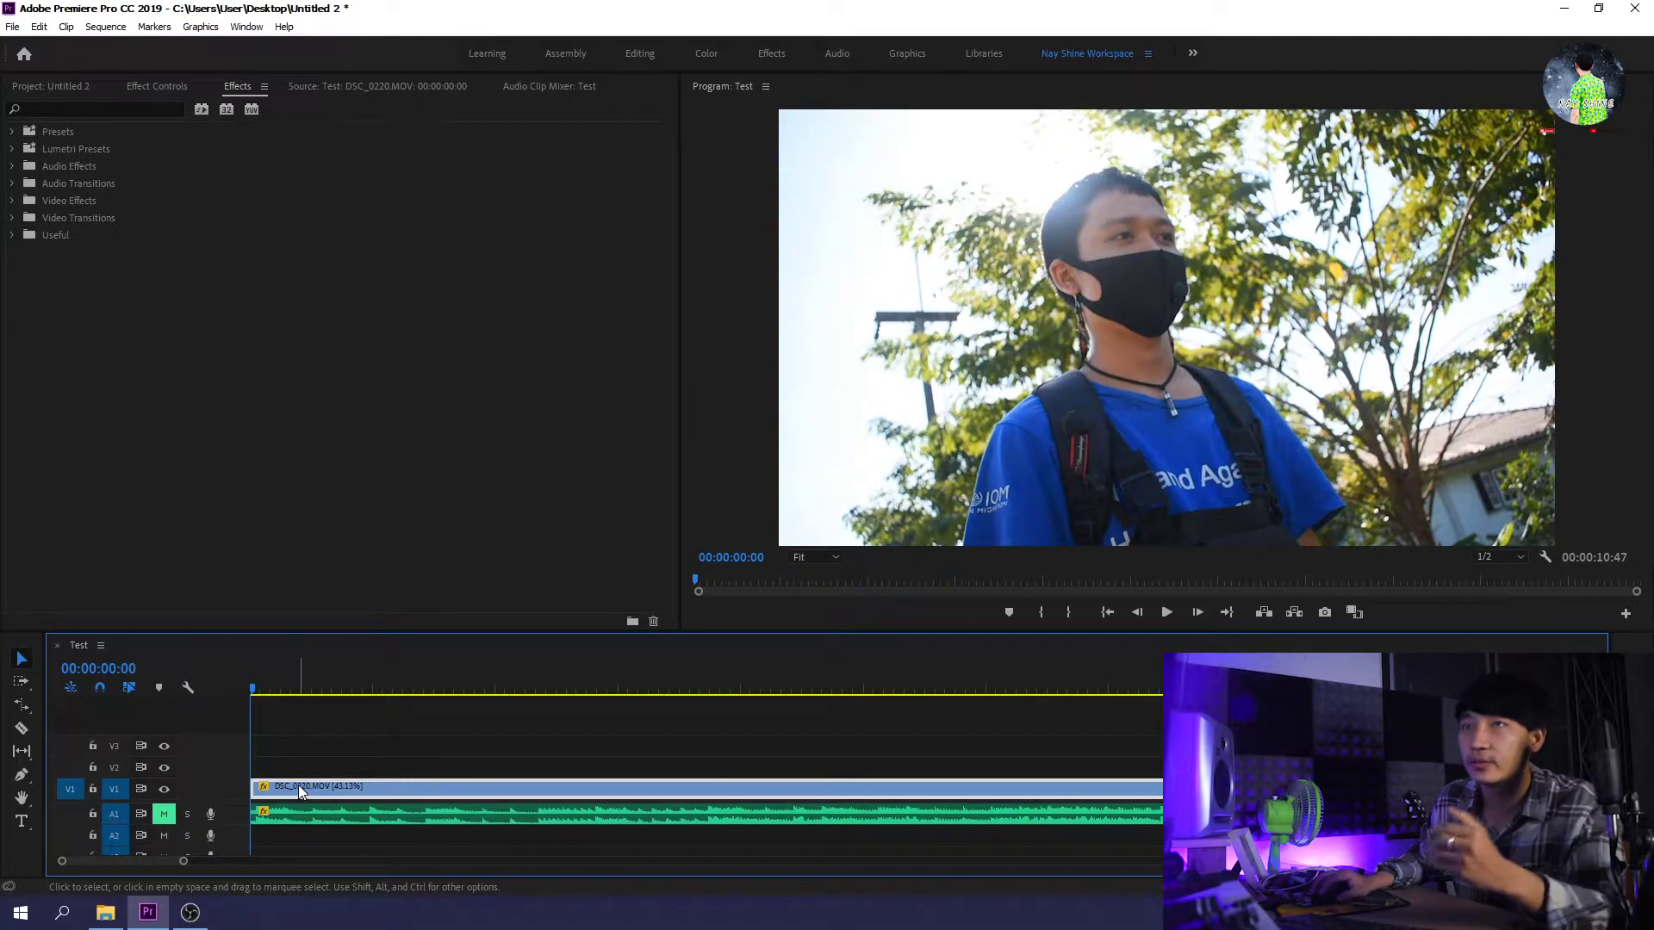
click(12, 235)
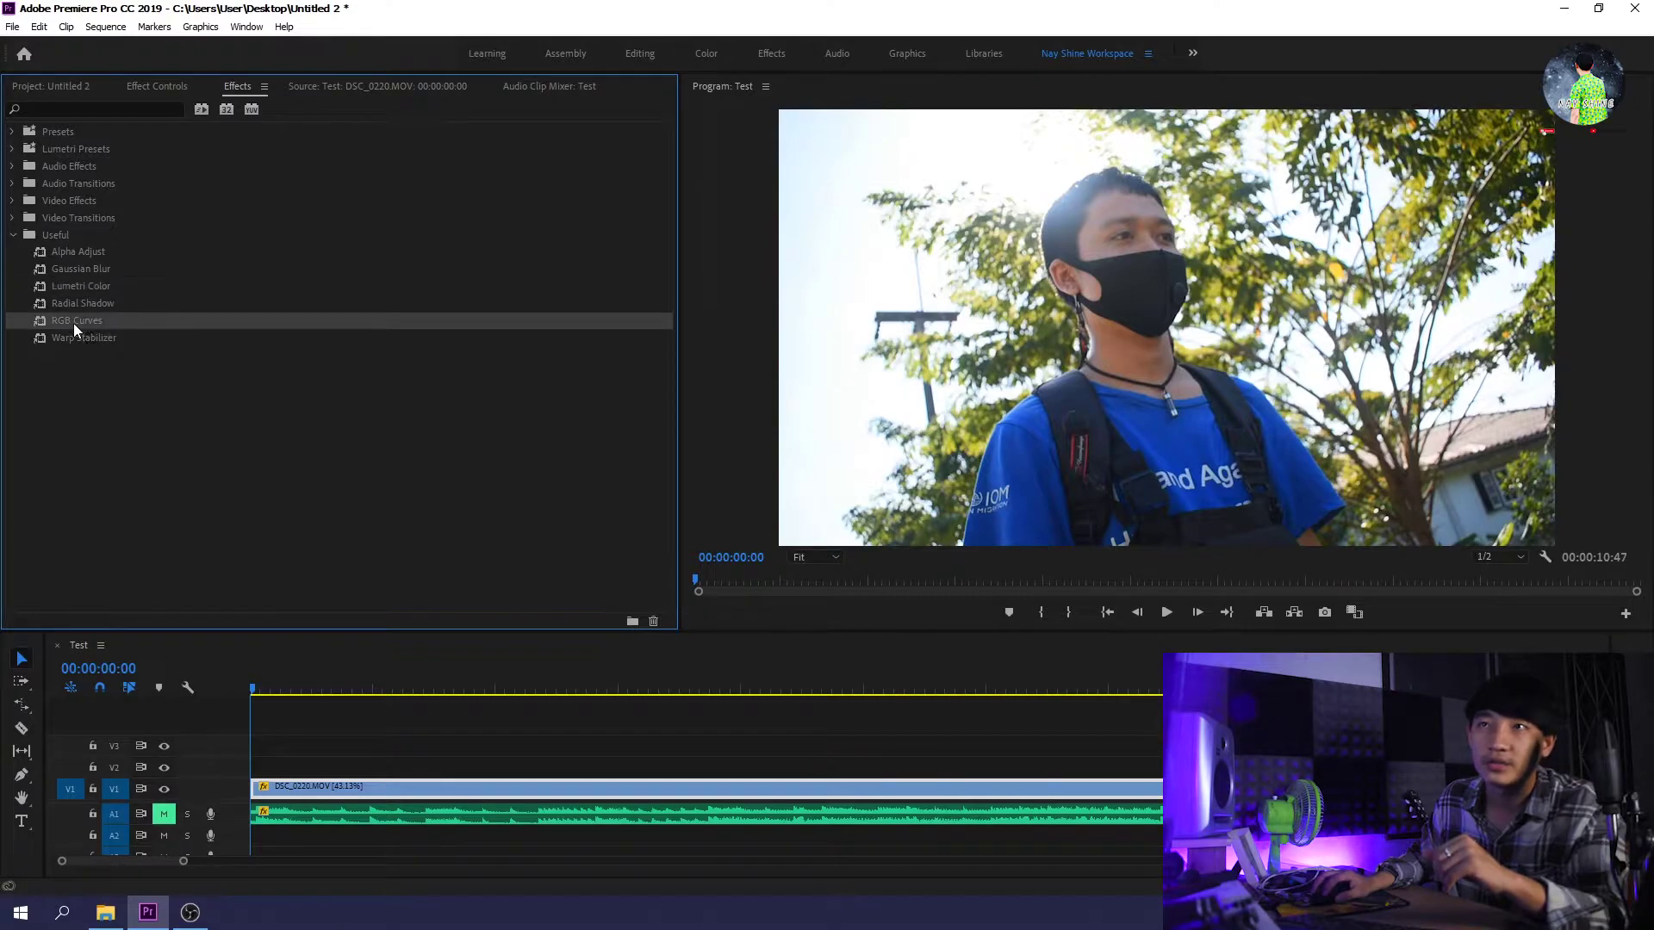
drag(69, 322, 315, 788)
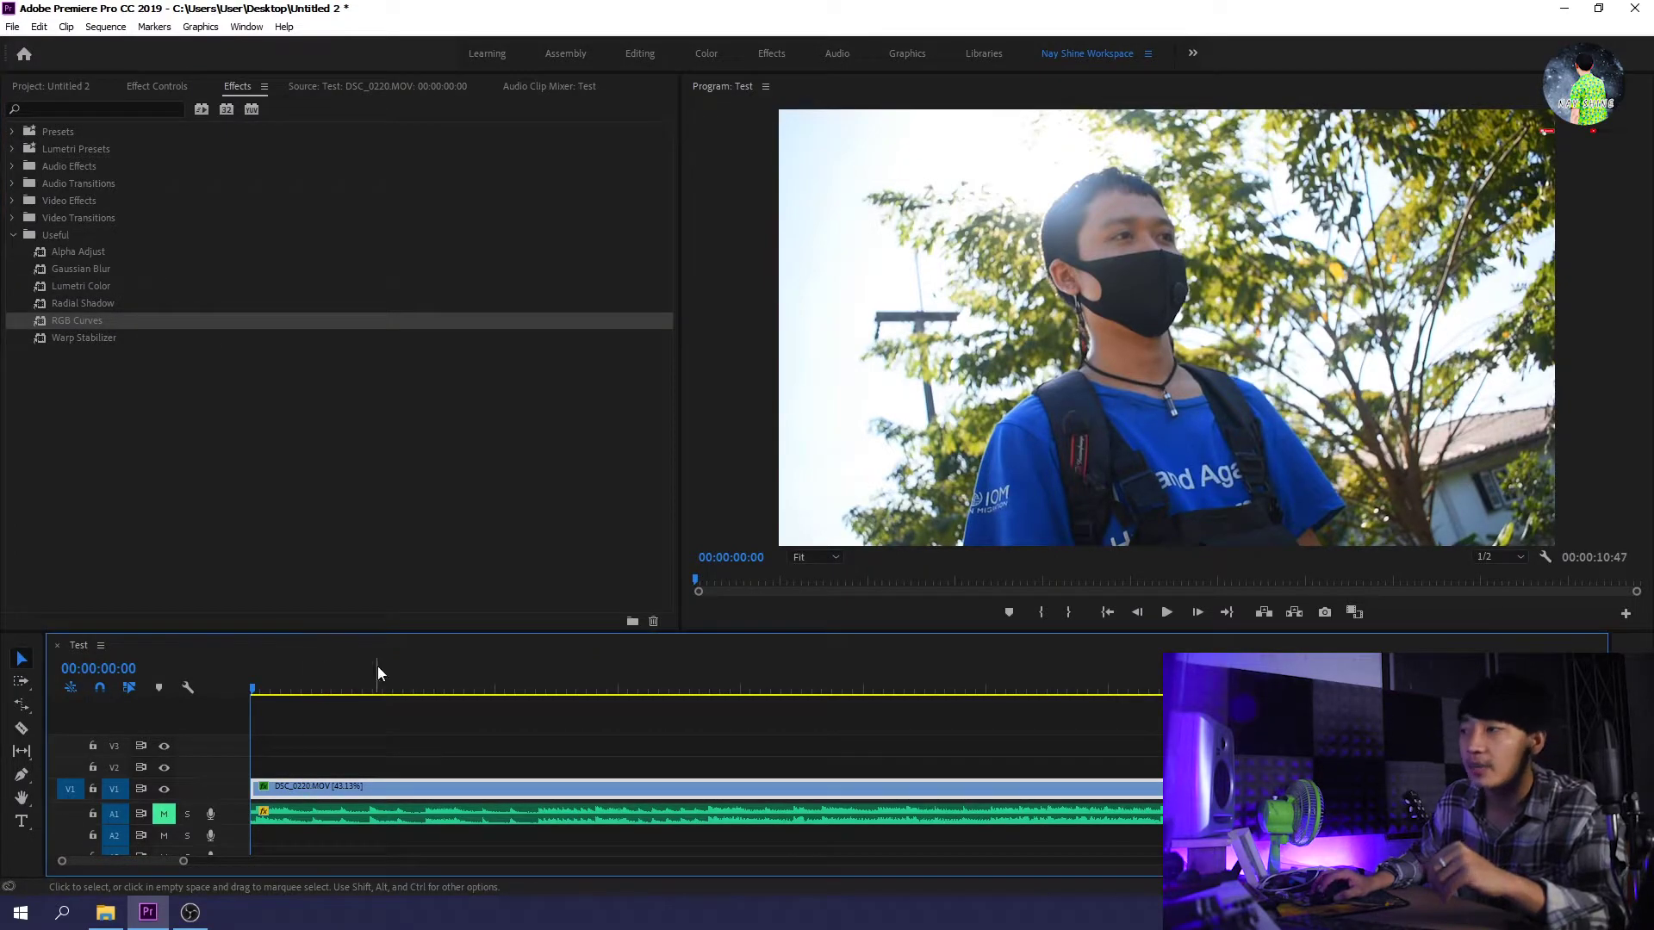
Step: Search the effects for 'rgb curves', then show the clip's Effect Controls
click(93, 109)
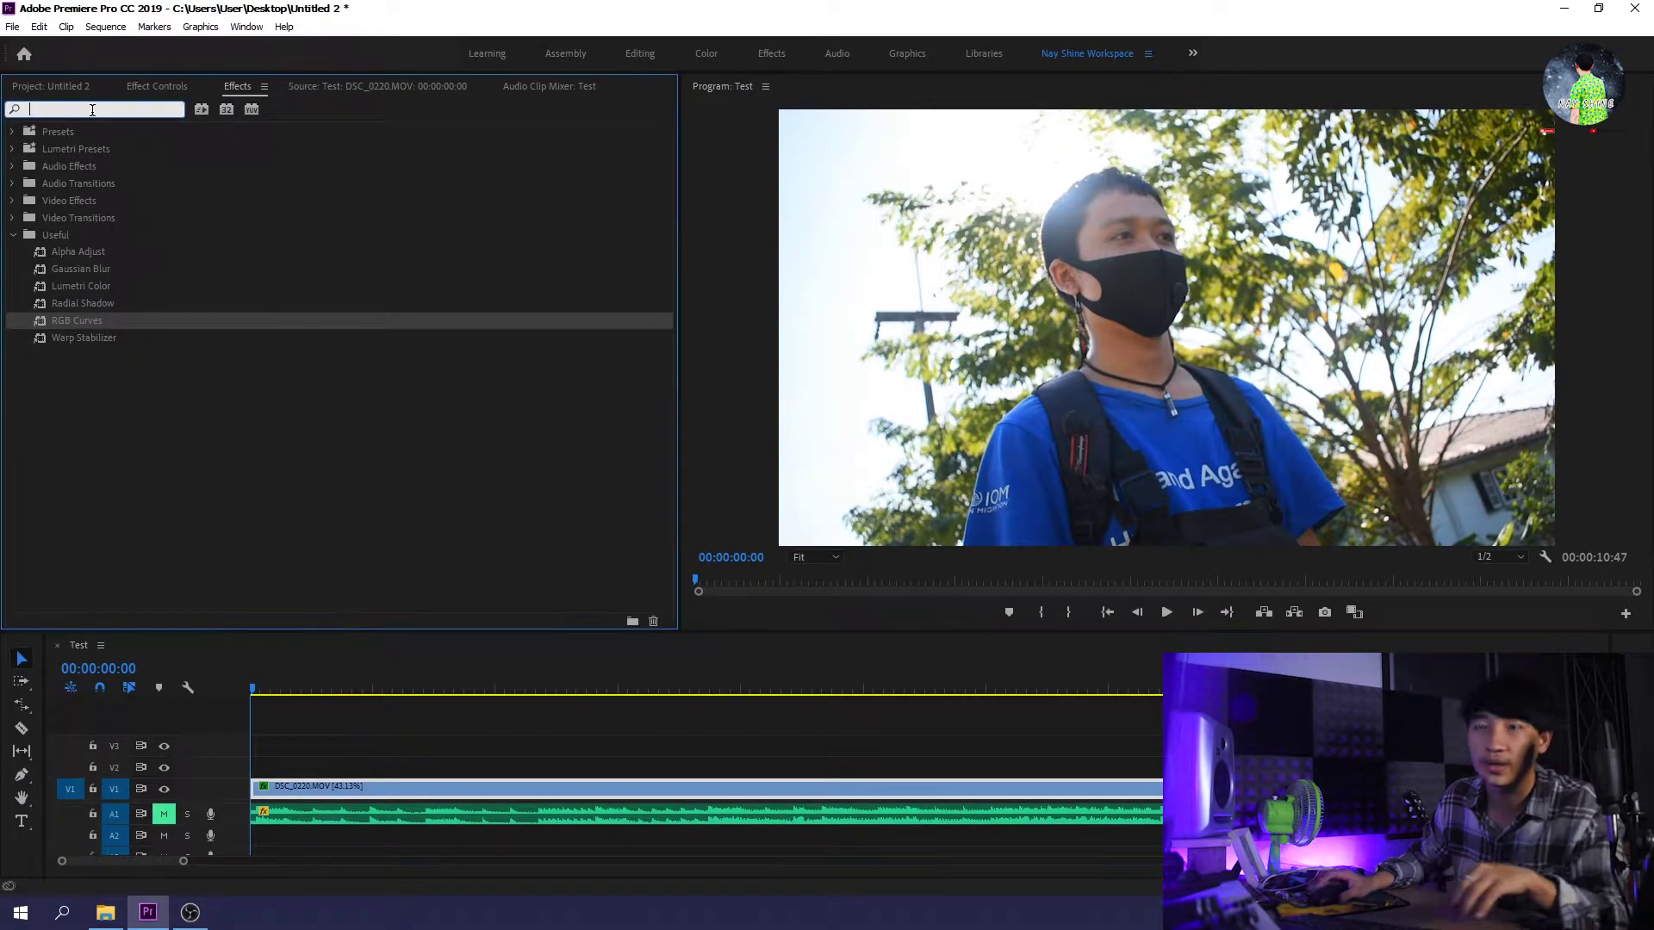
text(rgb)
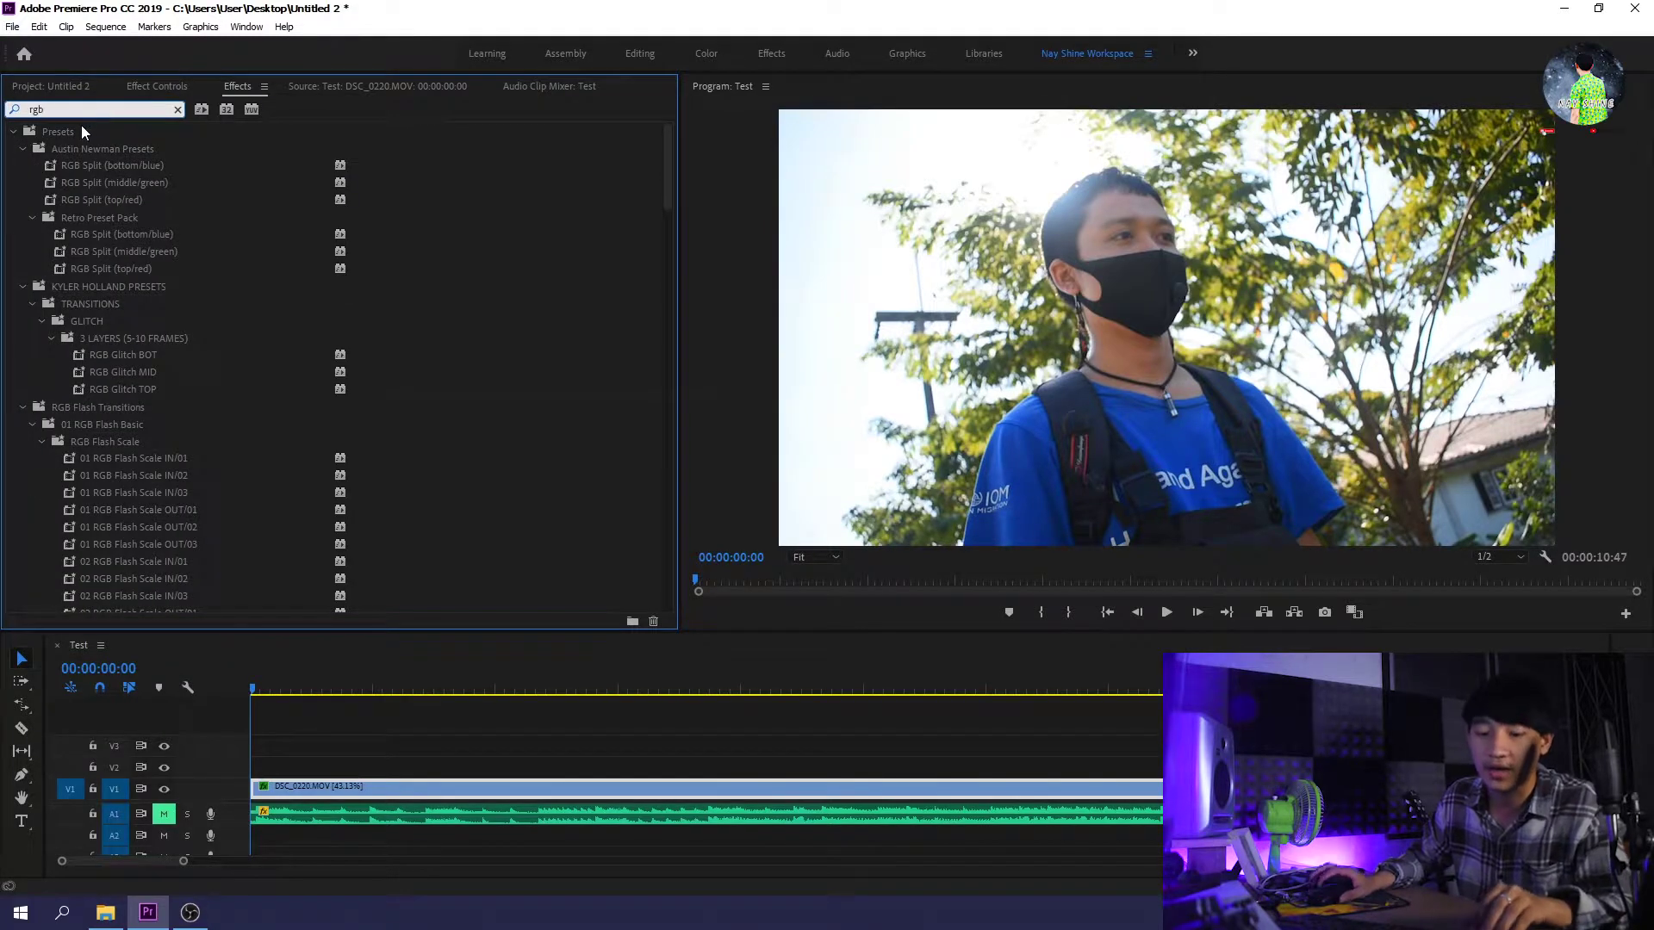
text( cur)
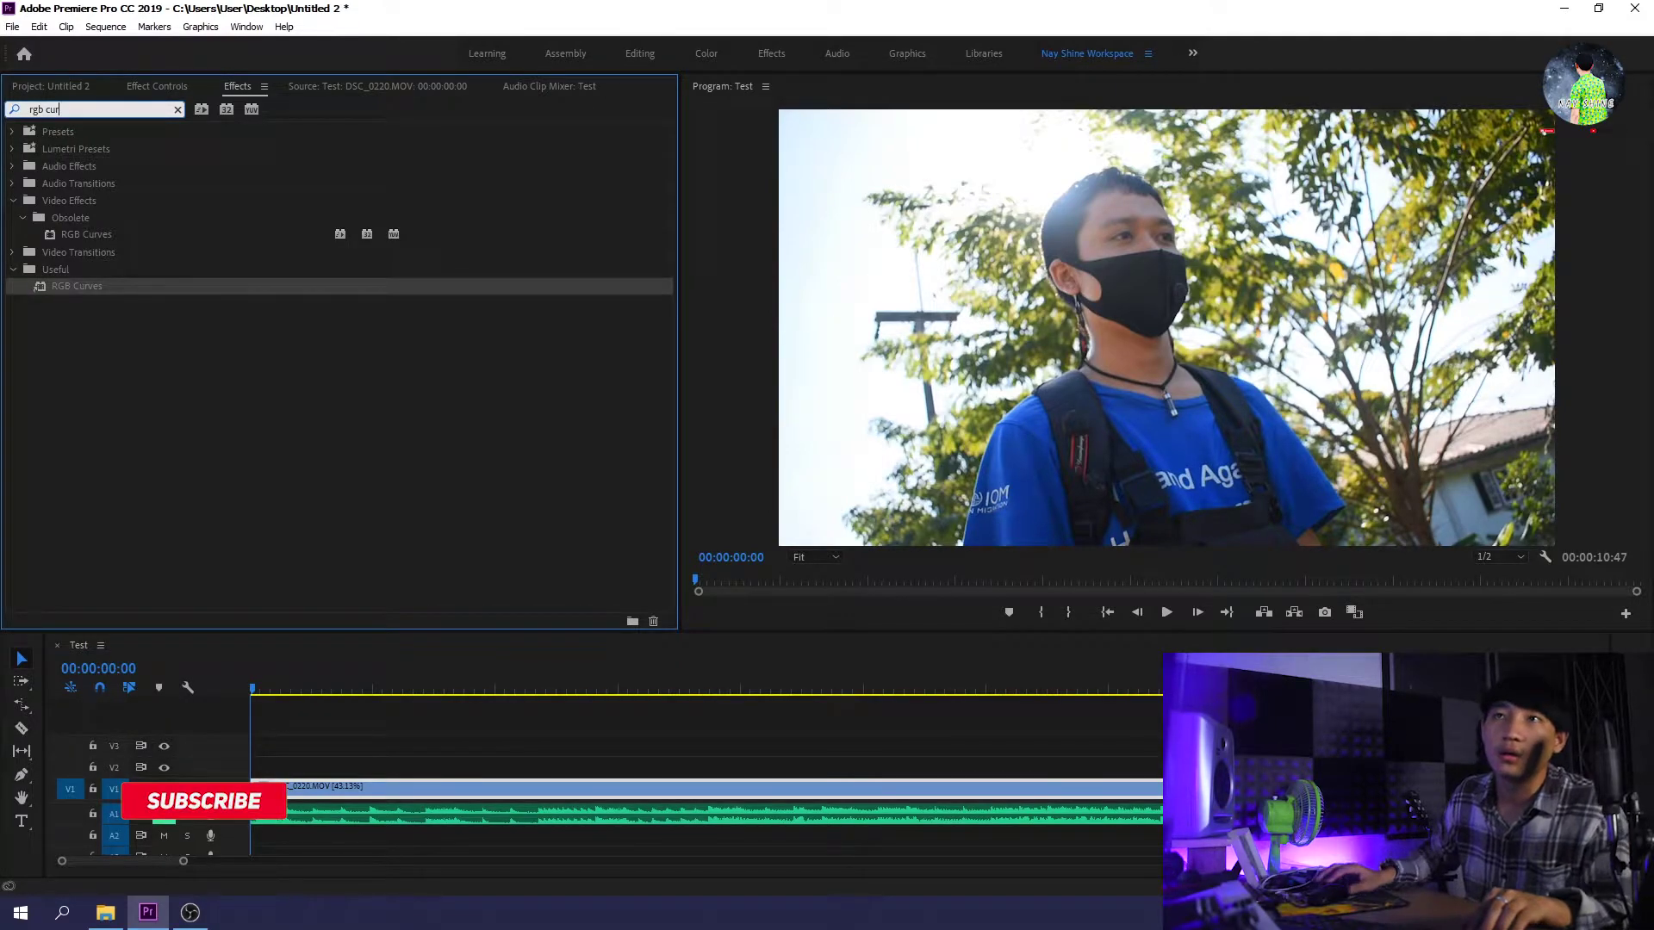
text(ves)
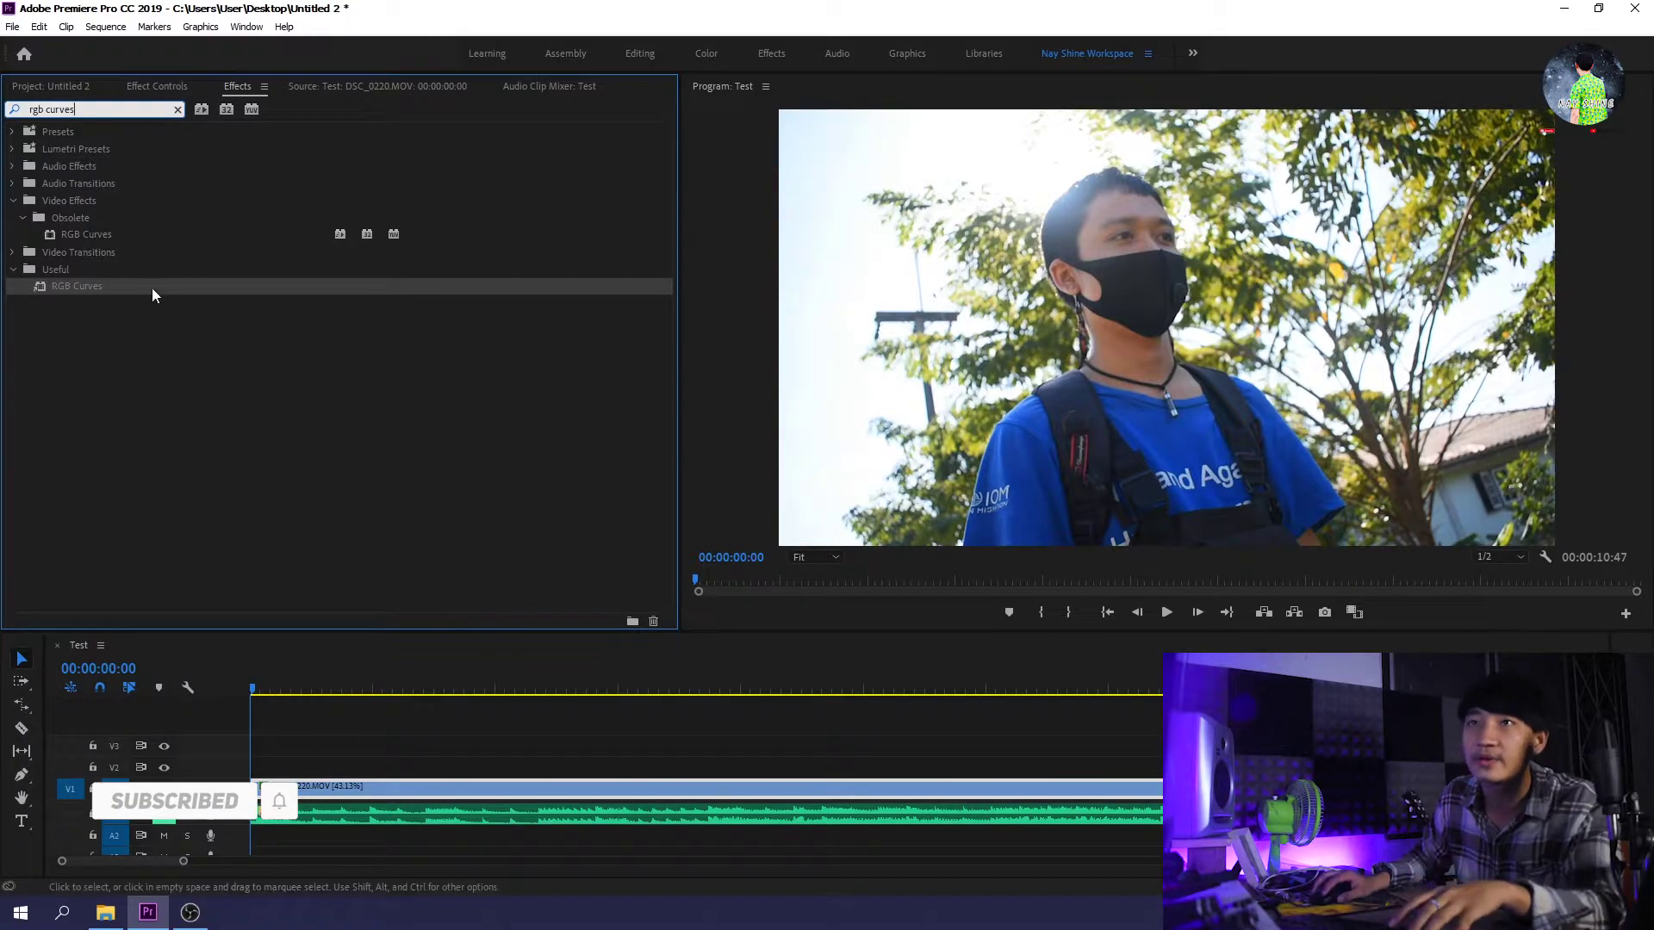
click(86, 308)
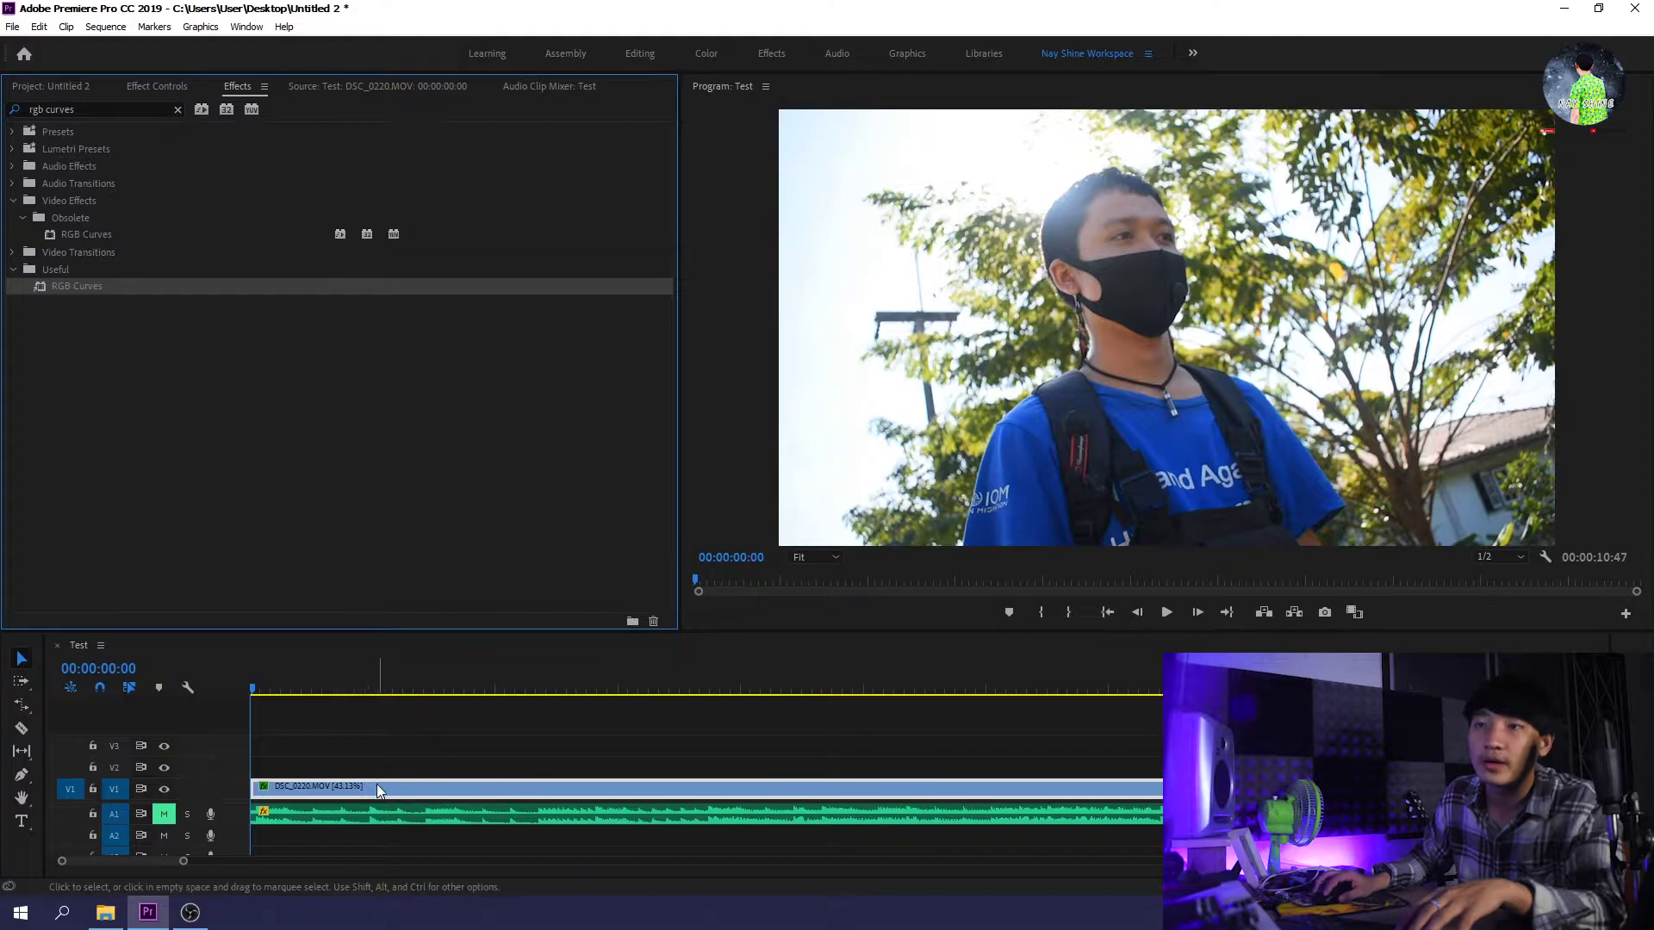
click(405, 735)
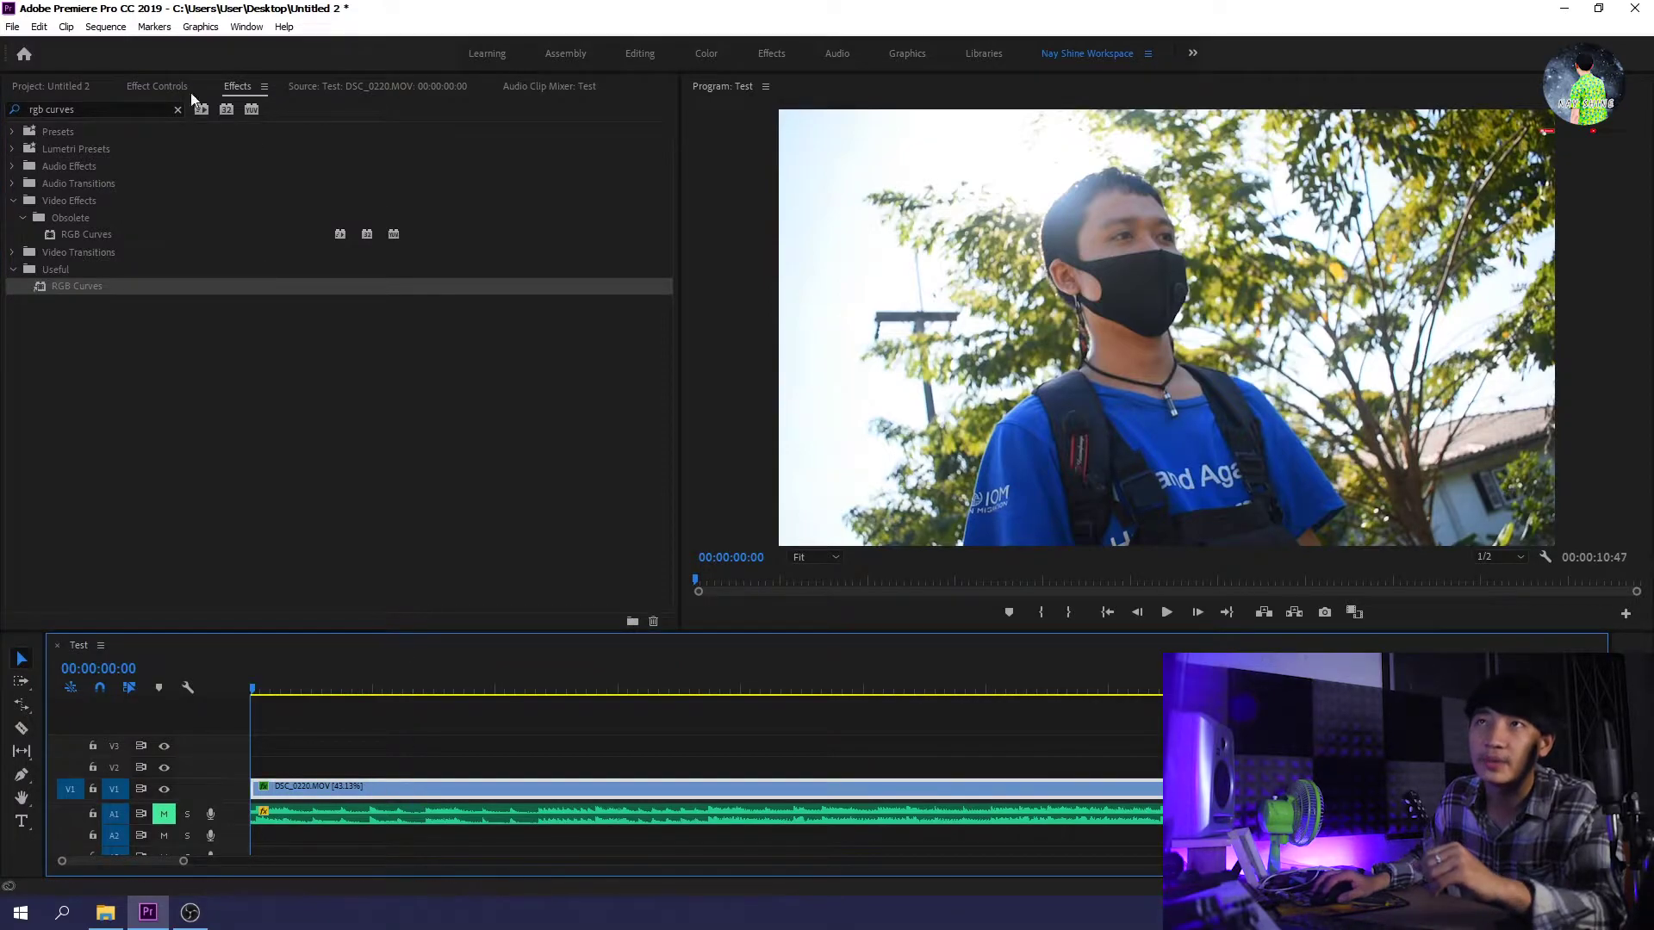
click(159, 87)
Step: Bend the RGB Curves Master curve upward to brighten the clip
drag(667, 205, 639, 330)
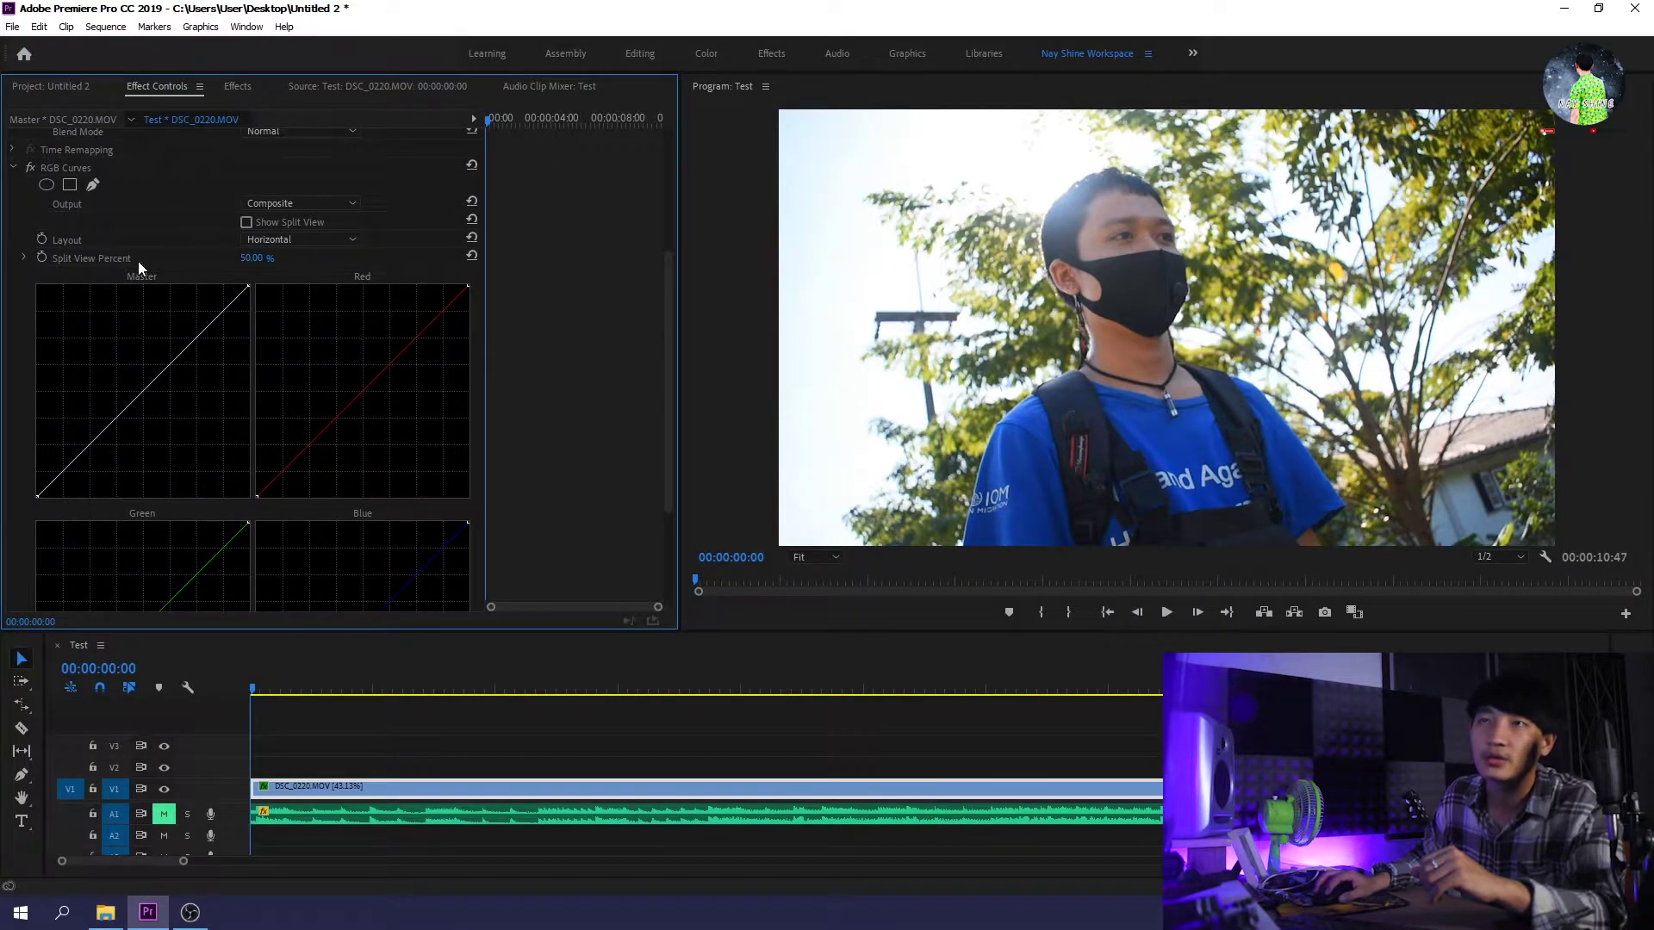
drag(665, 296, 665, 323)
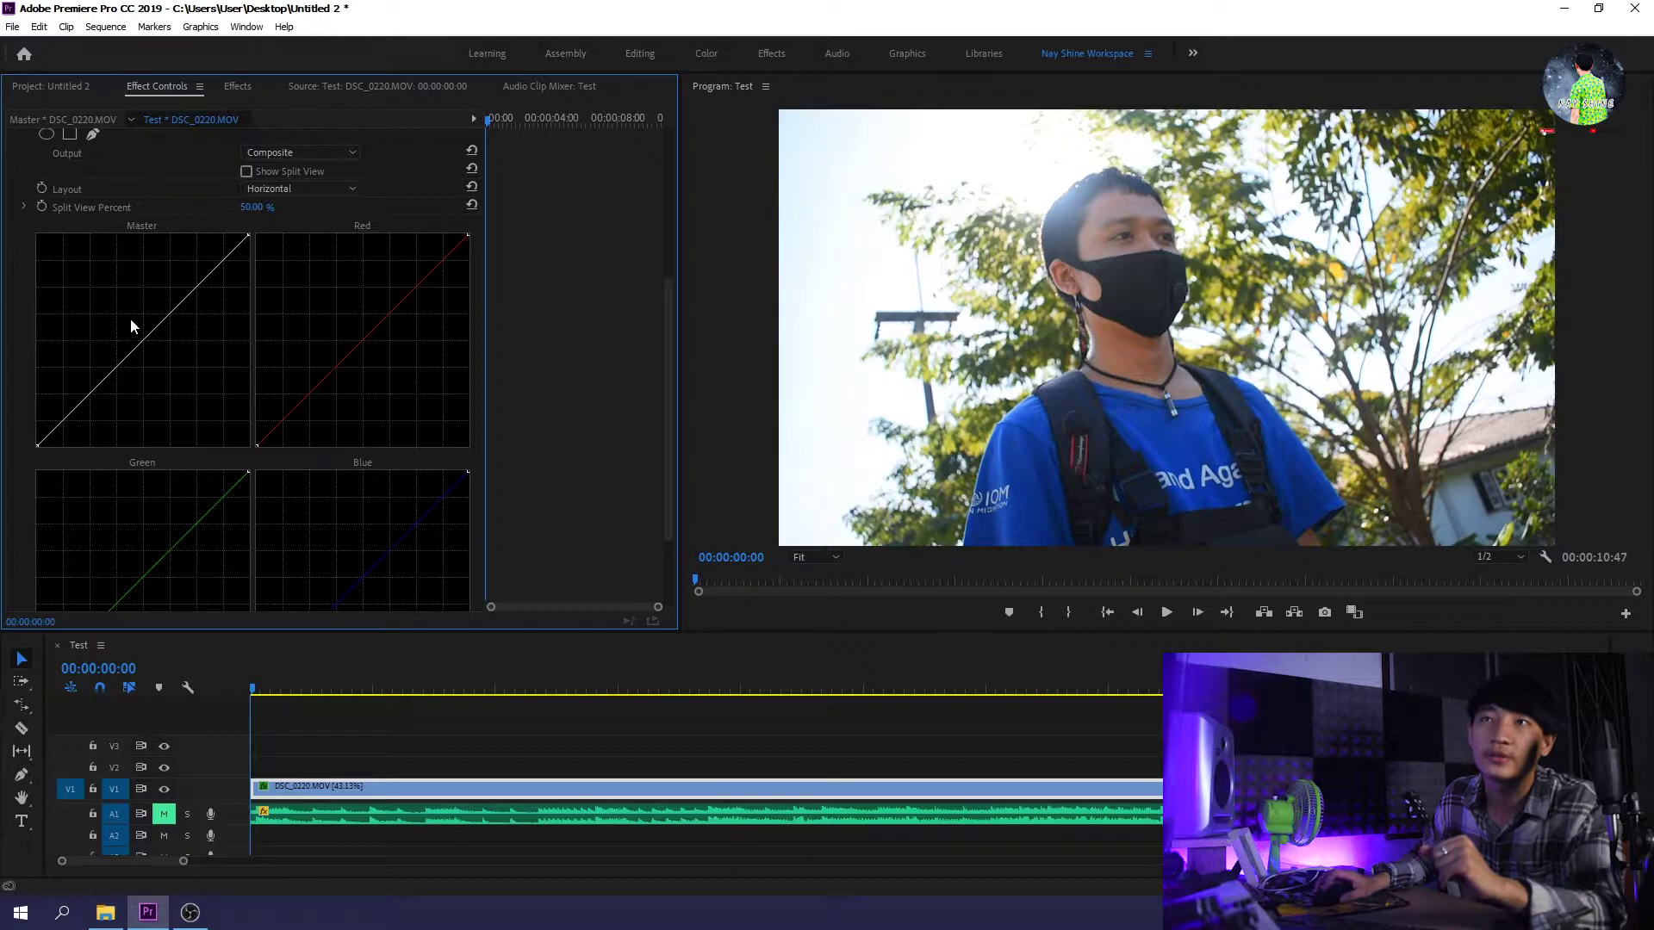
scroll(131, 319, up, 1)
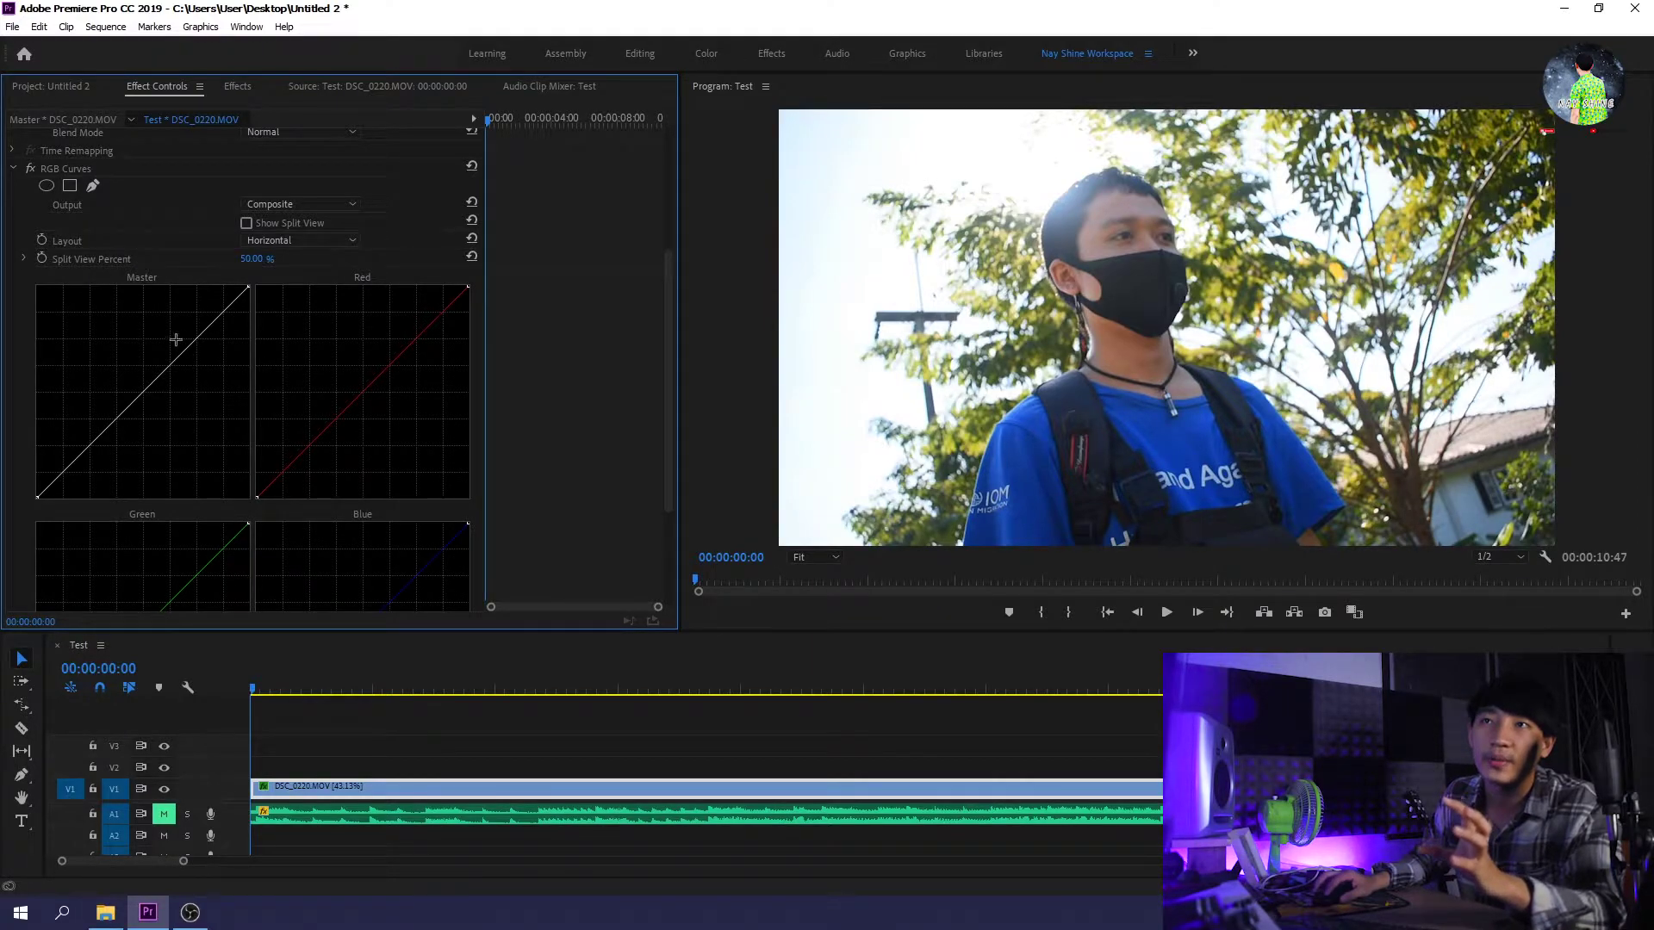
drag(185, 333, 156, 353)
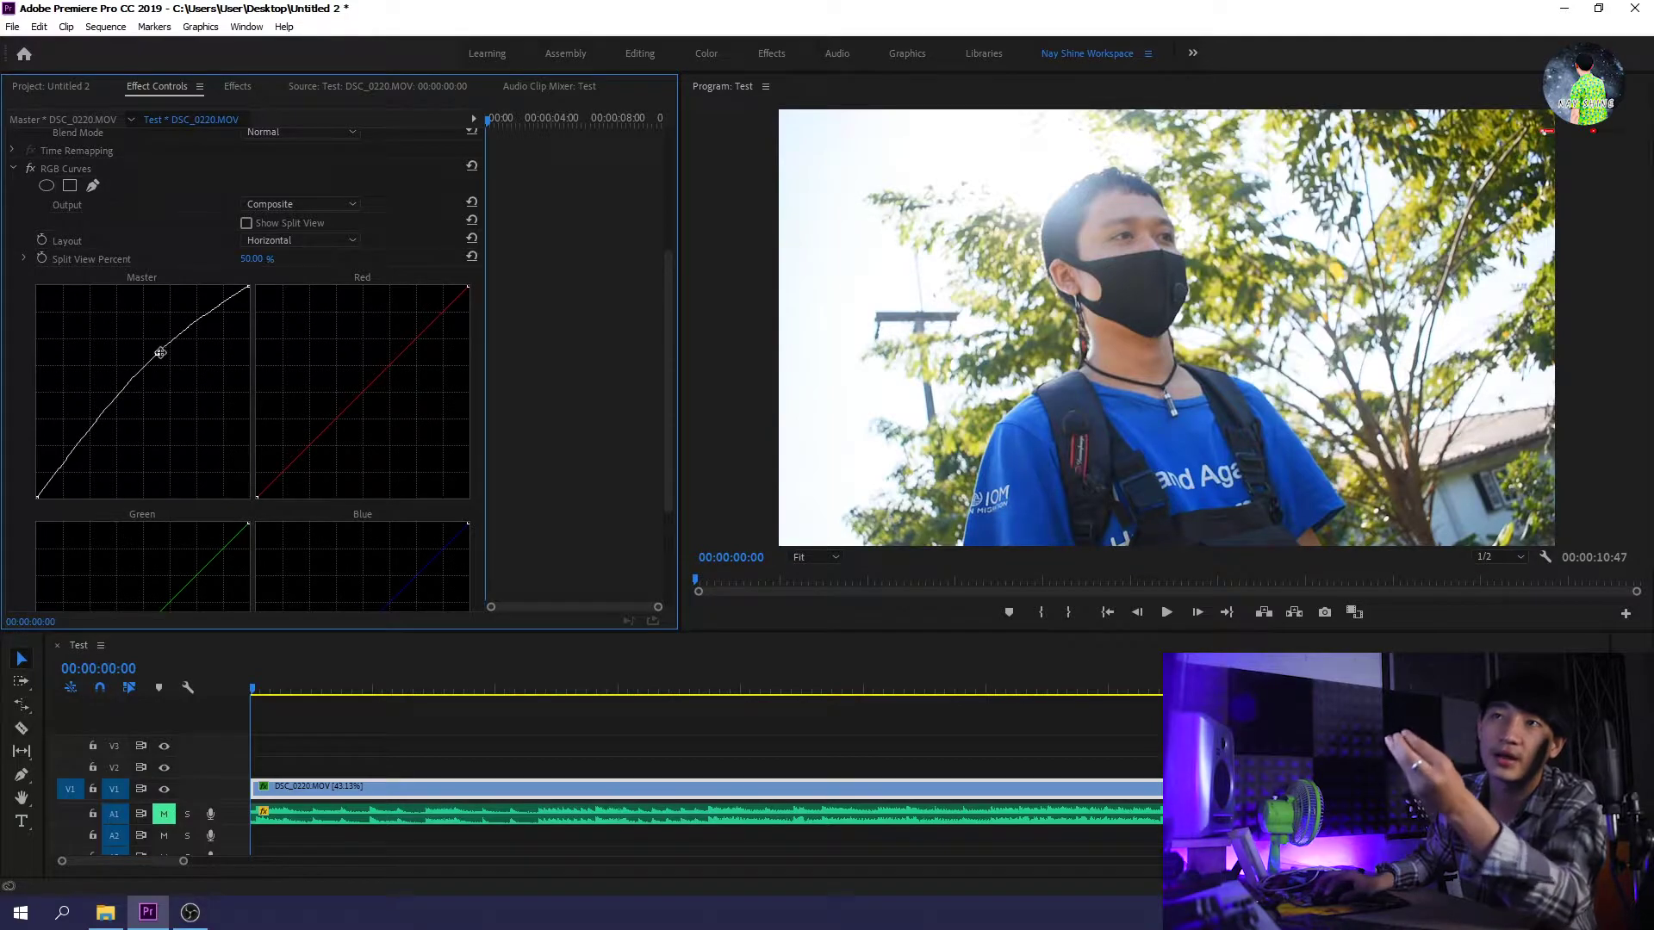
drag(153, 353, 166, 348)
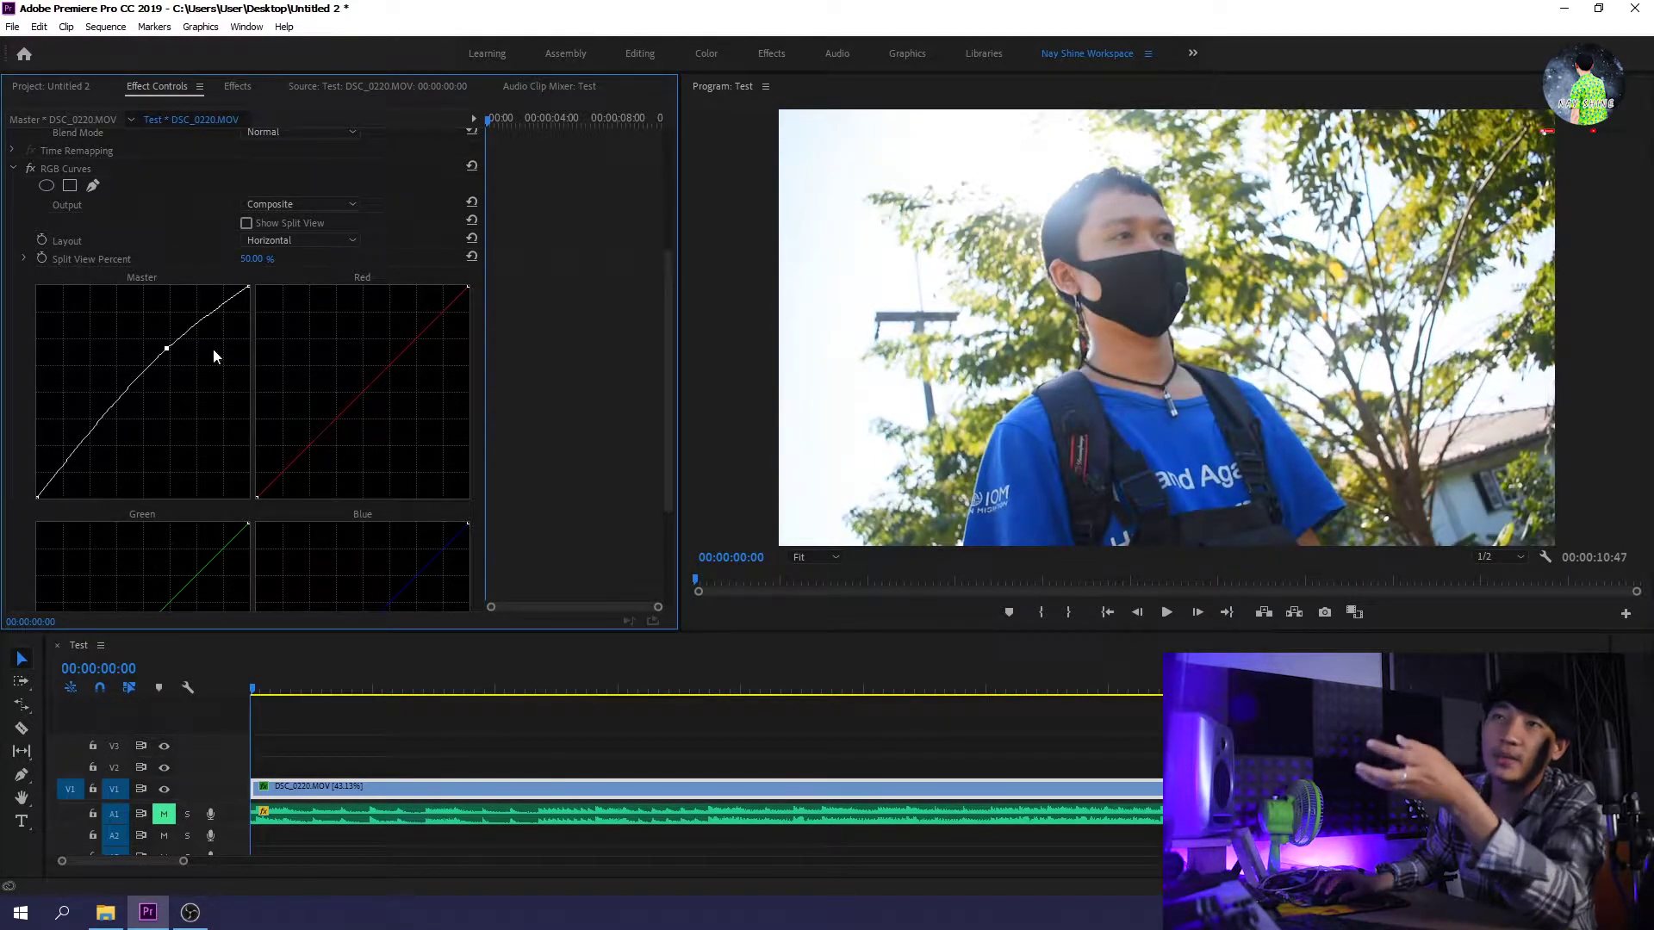
Step: Pull the Red curve down, nudge Green, and raise the Blue curve to cool the clip
mouse_move(374, 379)
mouse_down()
mouse_move(388, 411)
mouse_move(385, 364)
mouse_up()
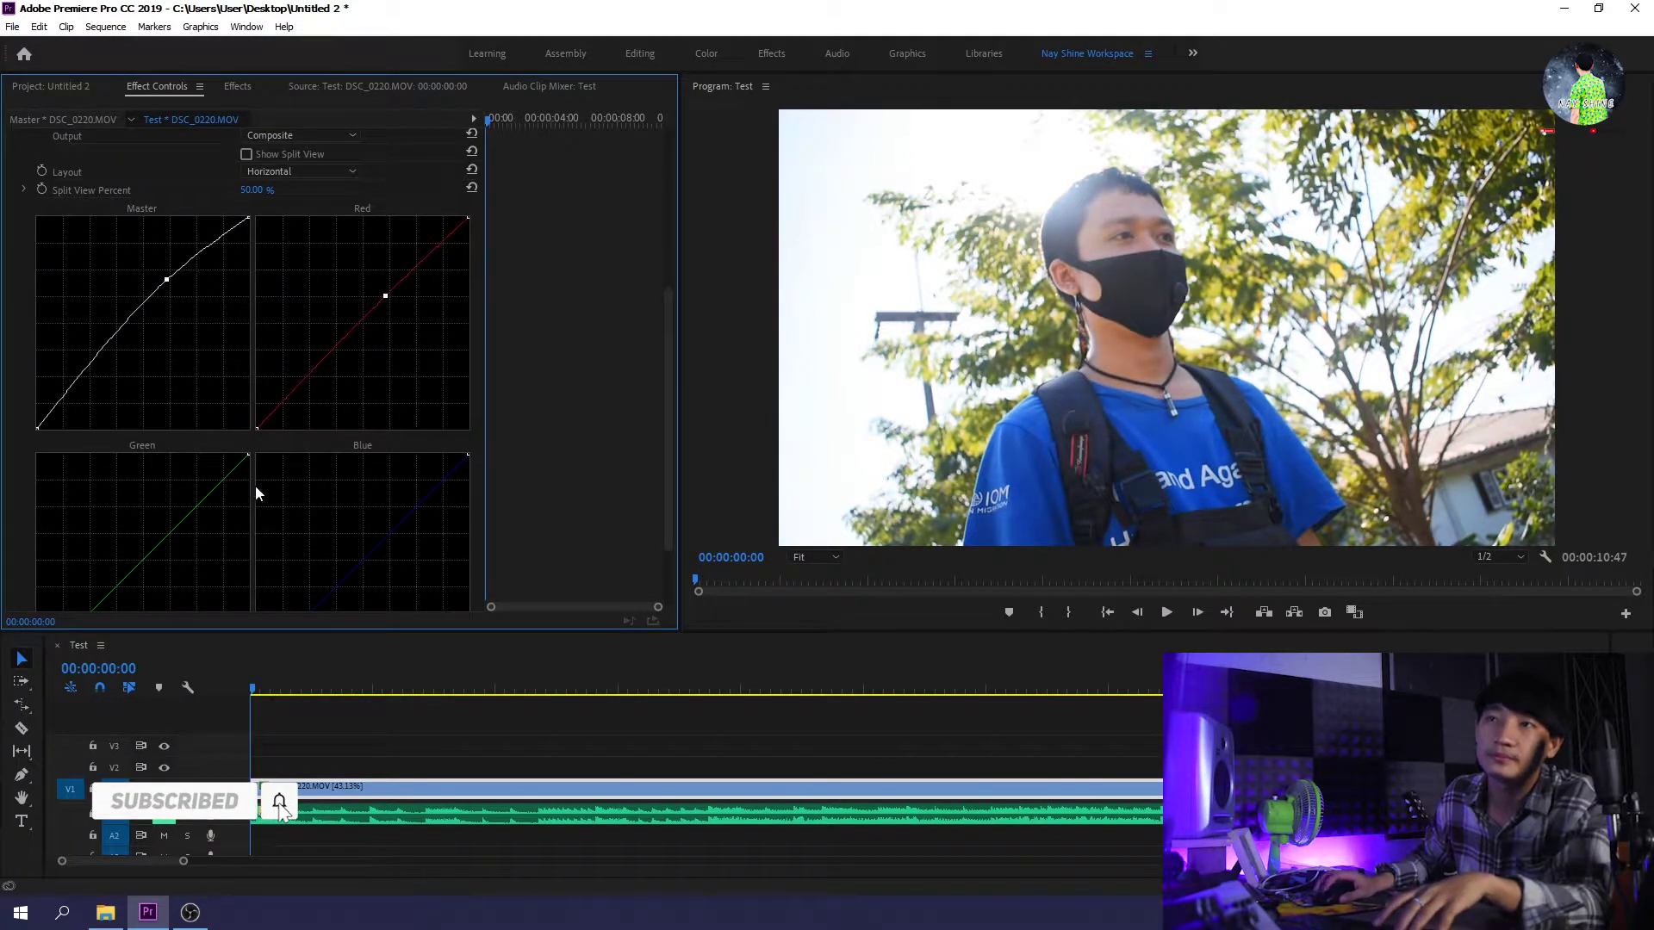
scroll(255, 482, down, 2)
mouse_move(144, 472)
mouse_down()
mouse_move(145, 447)
mouse_move(160, 460)
mouse_up()
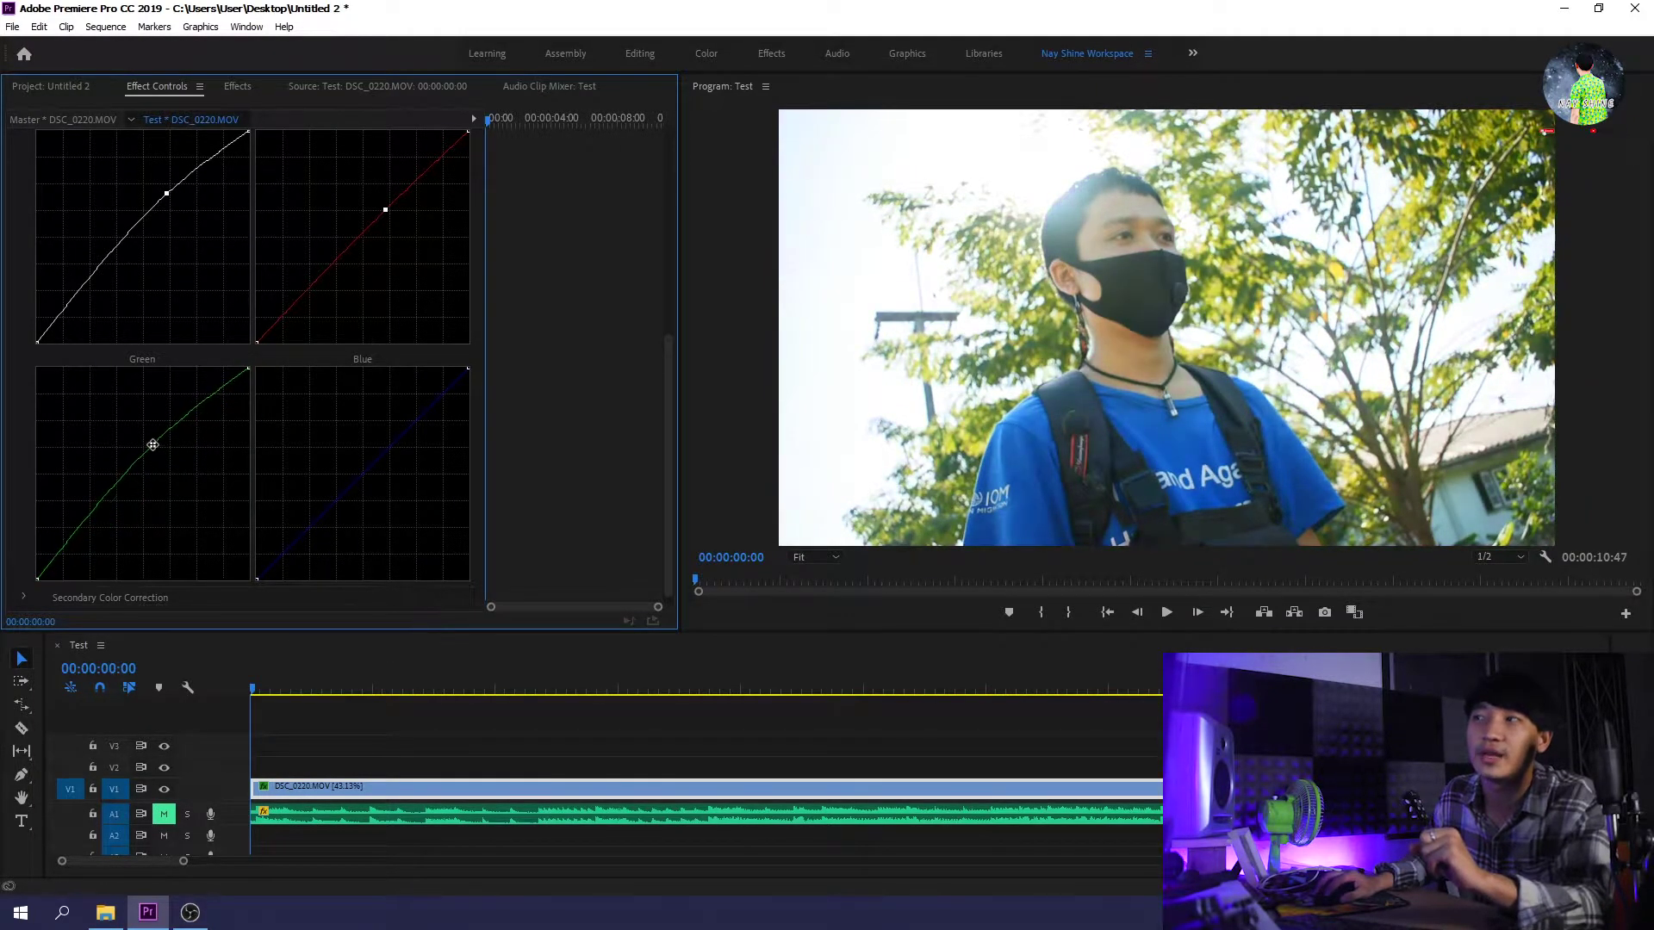
scroll(355, 455, down, 1)
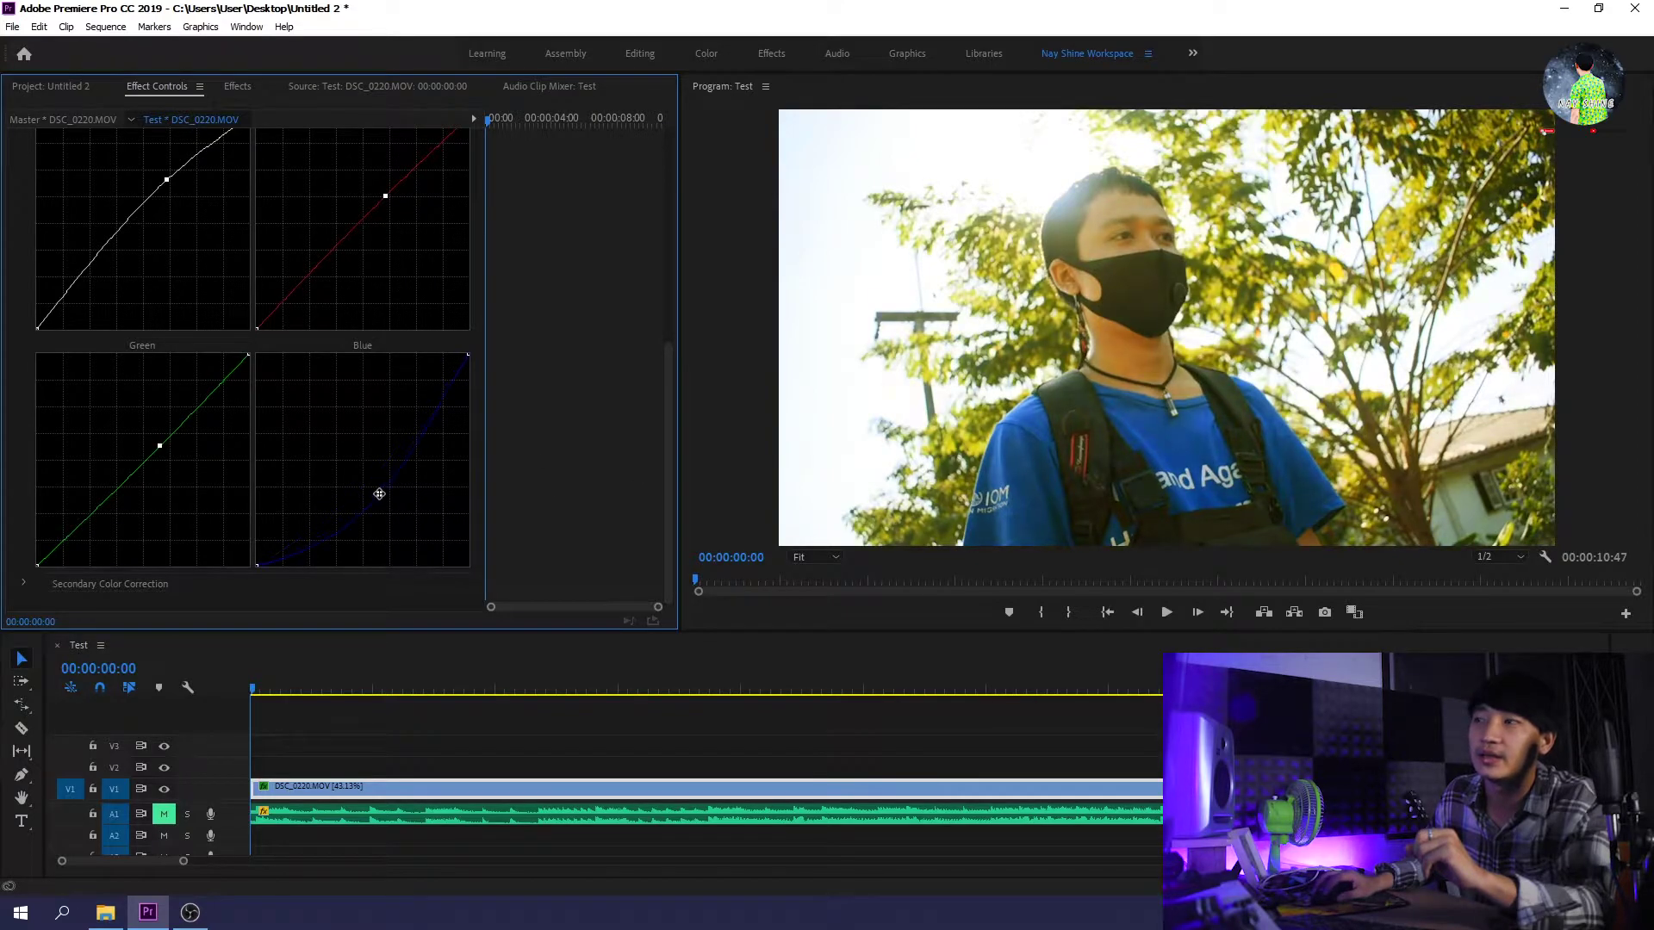
drag(371, 469, 369, 445)
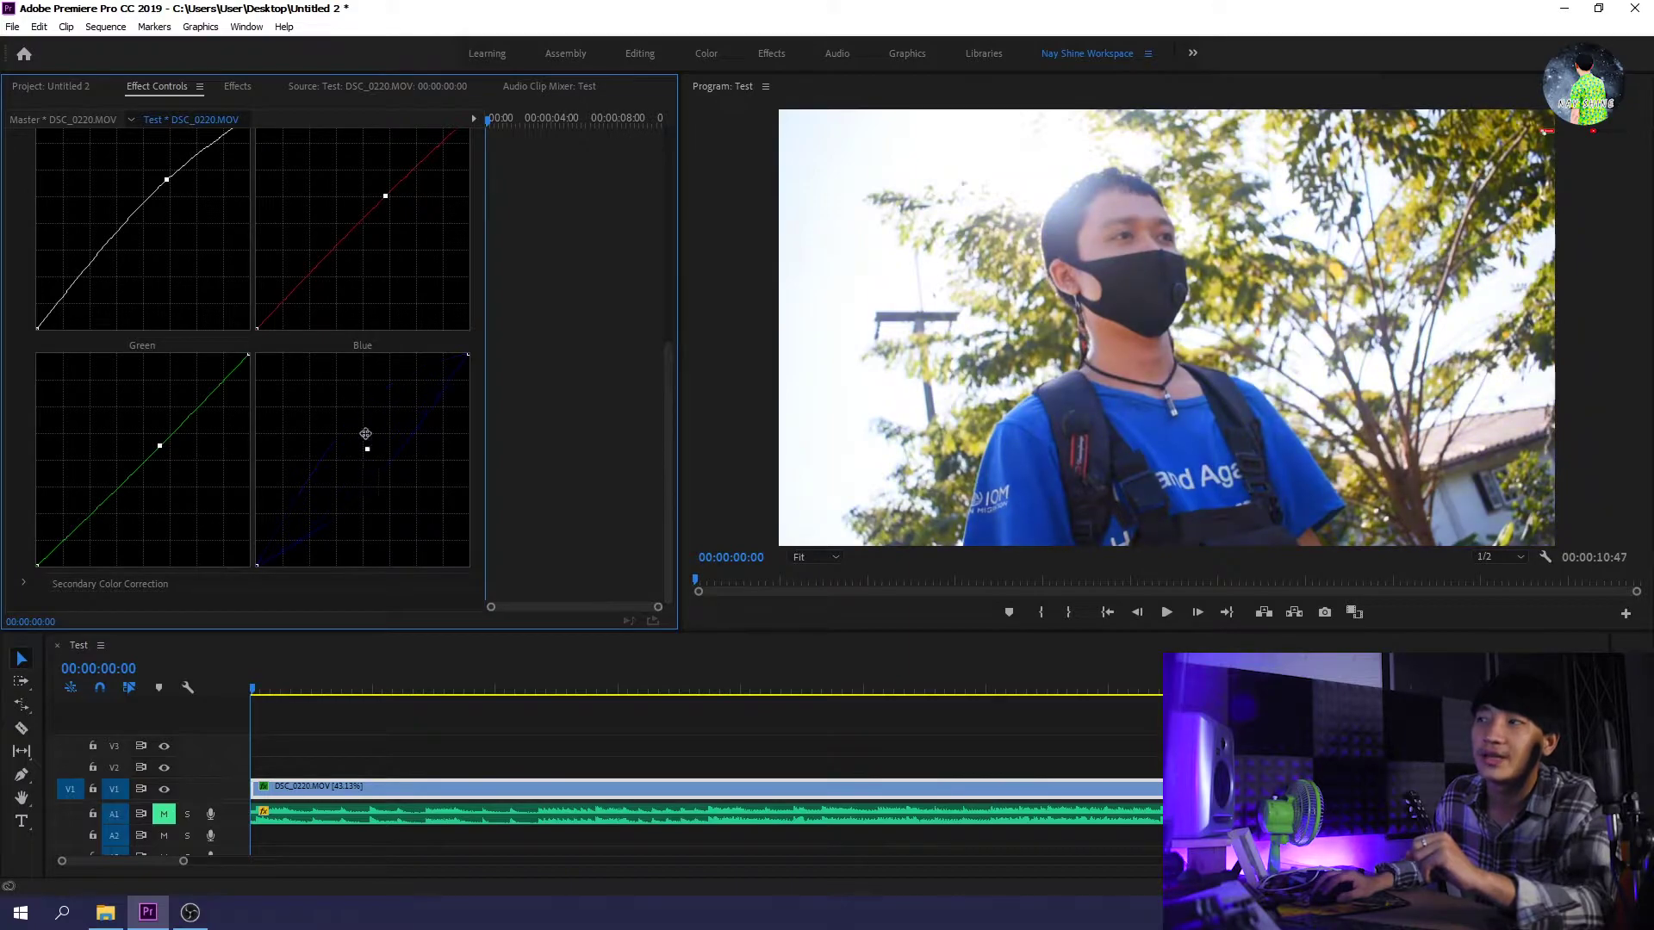
drag(361, 410, 330, 437)
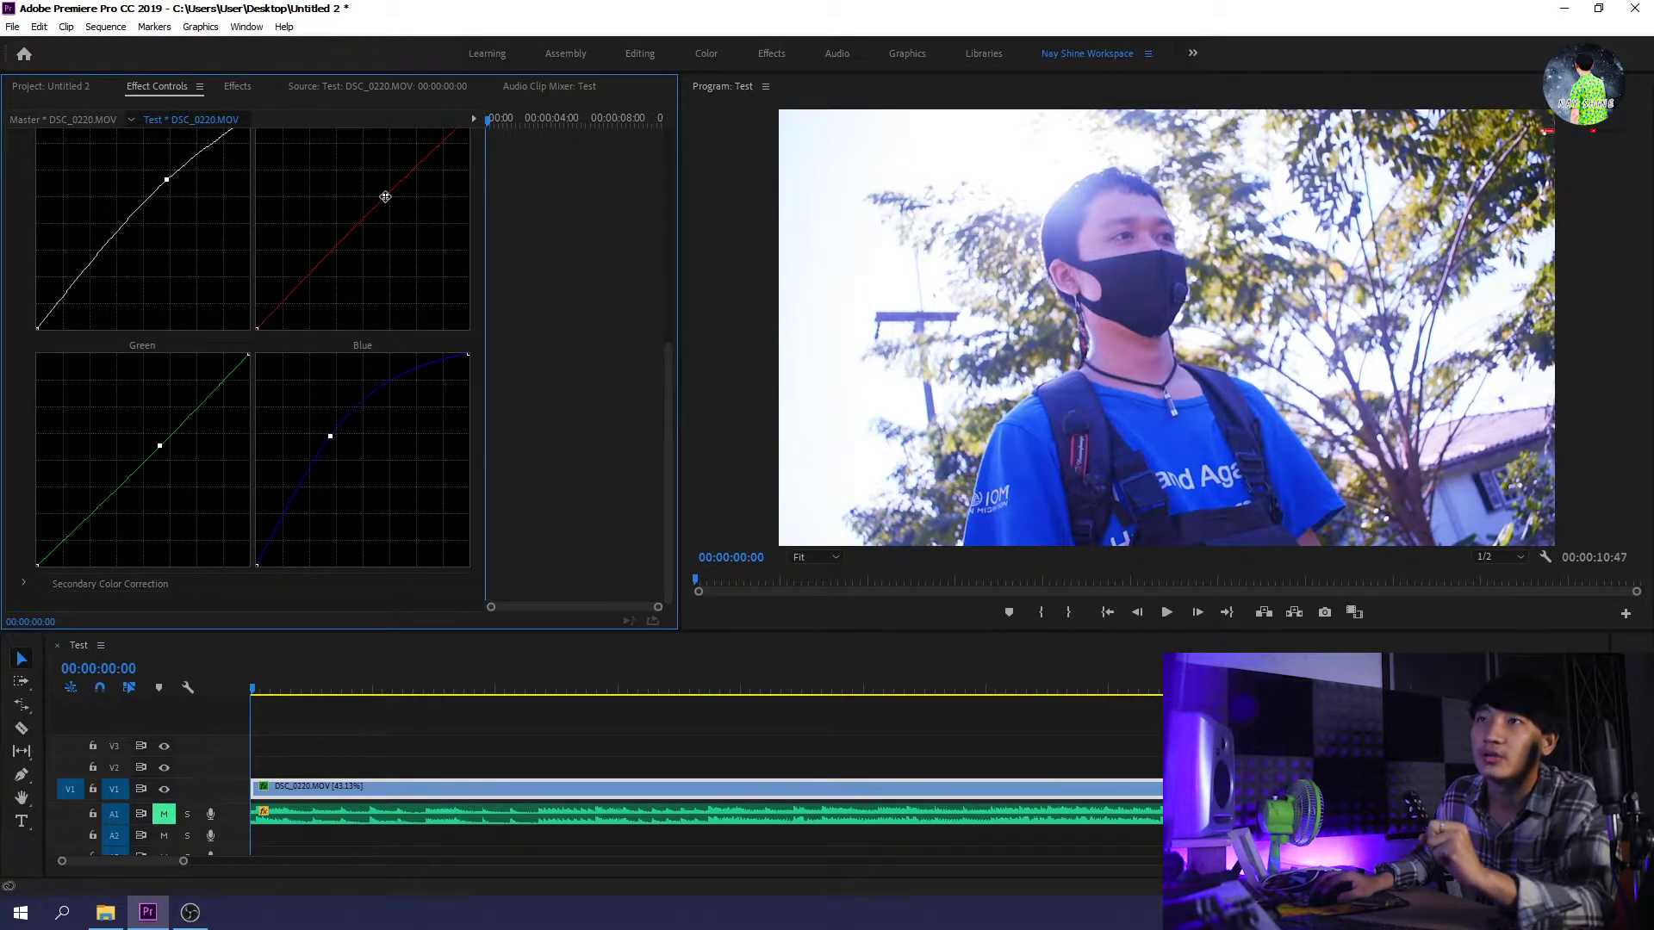
drag(385, 196, 387, 225)
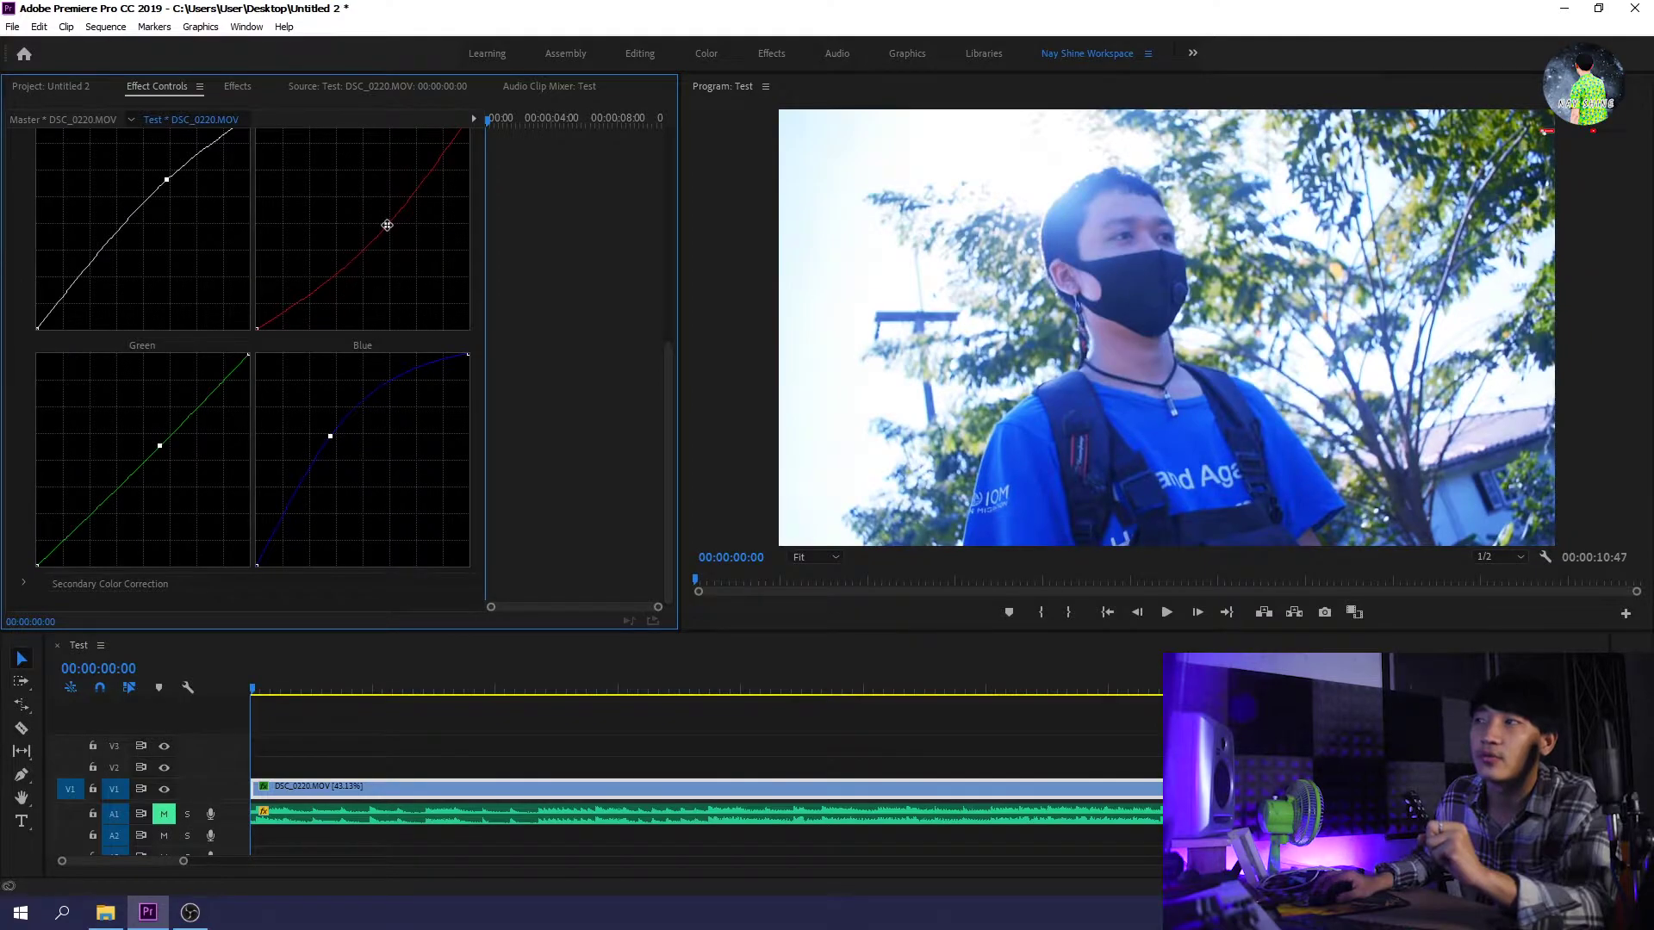
scroll(397, 325, up, 2)
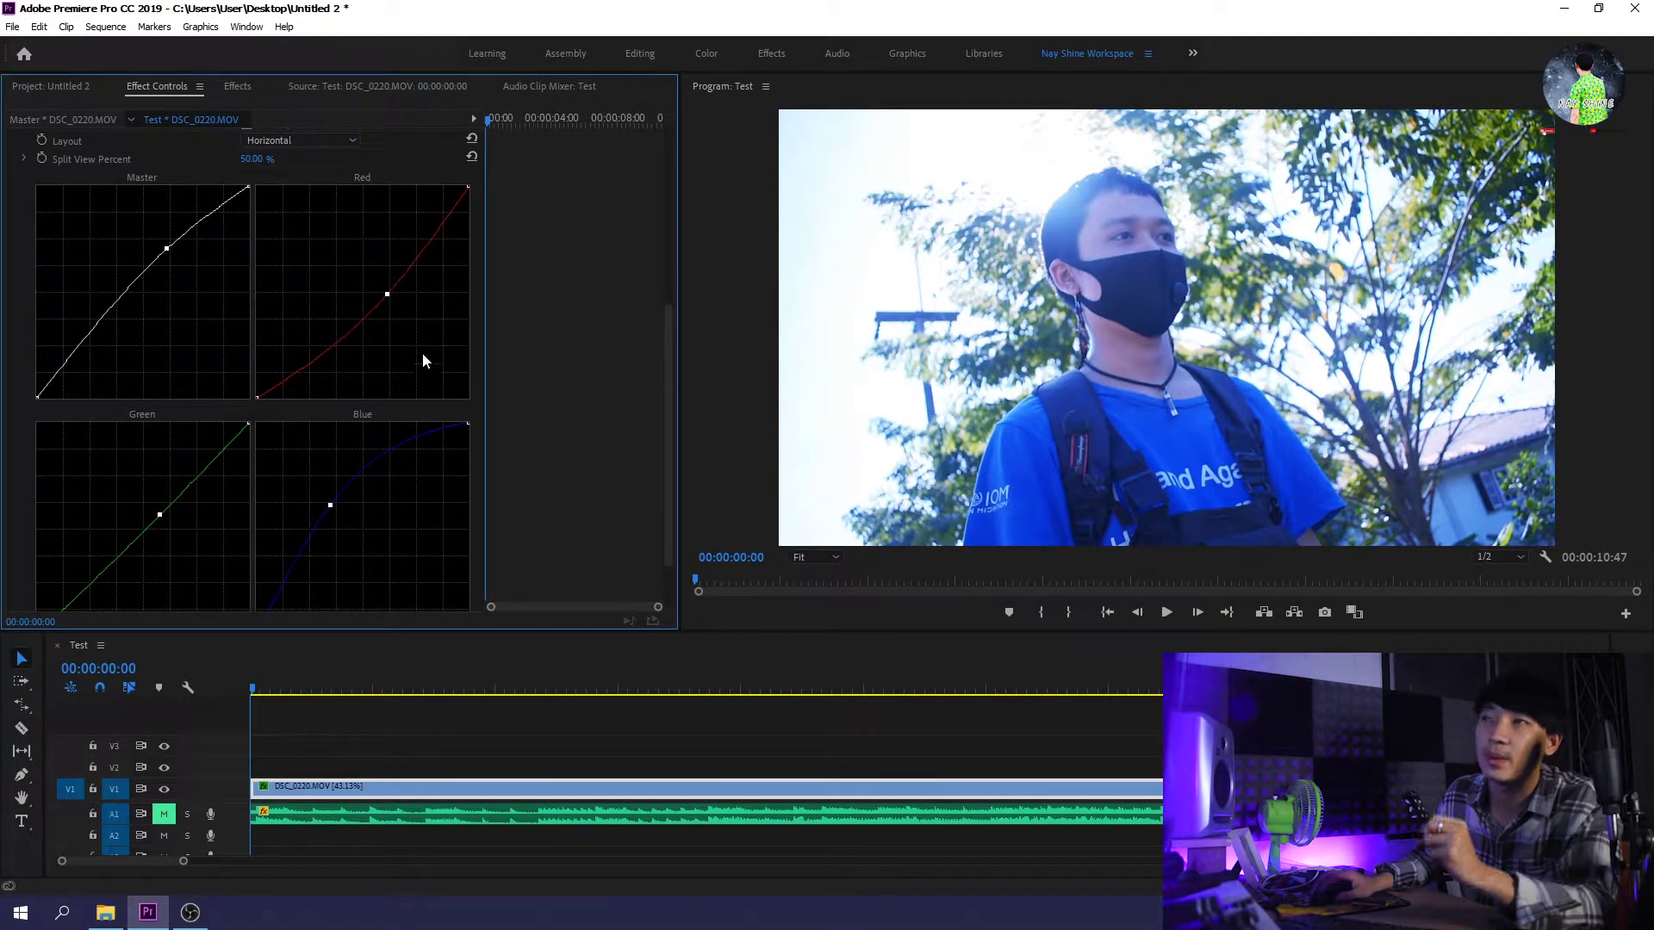
scroll(305, 316, up, 3)
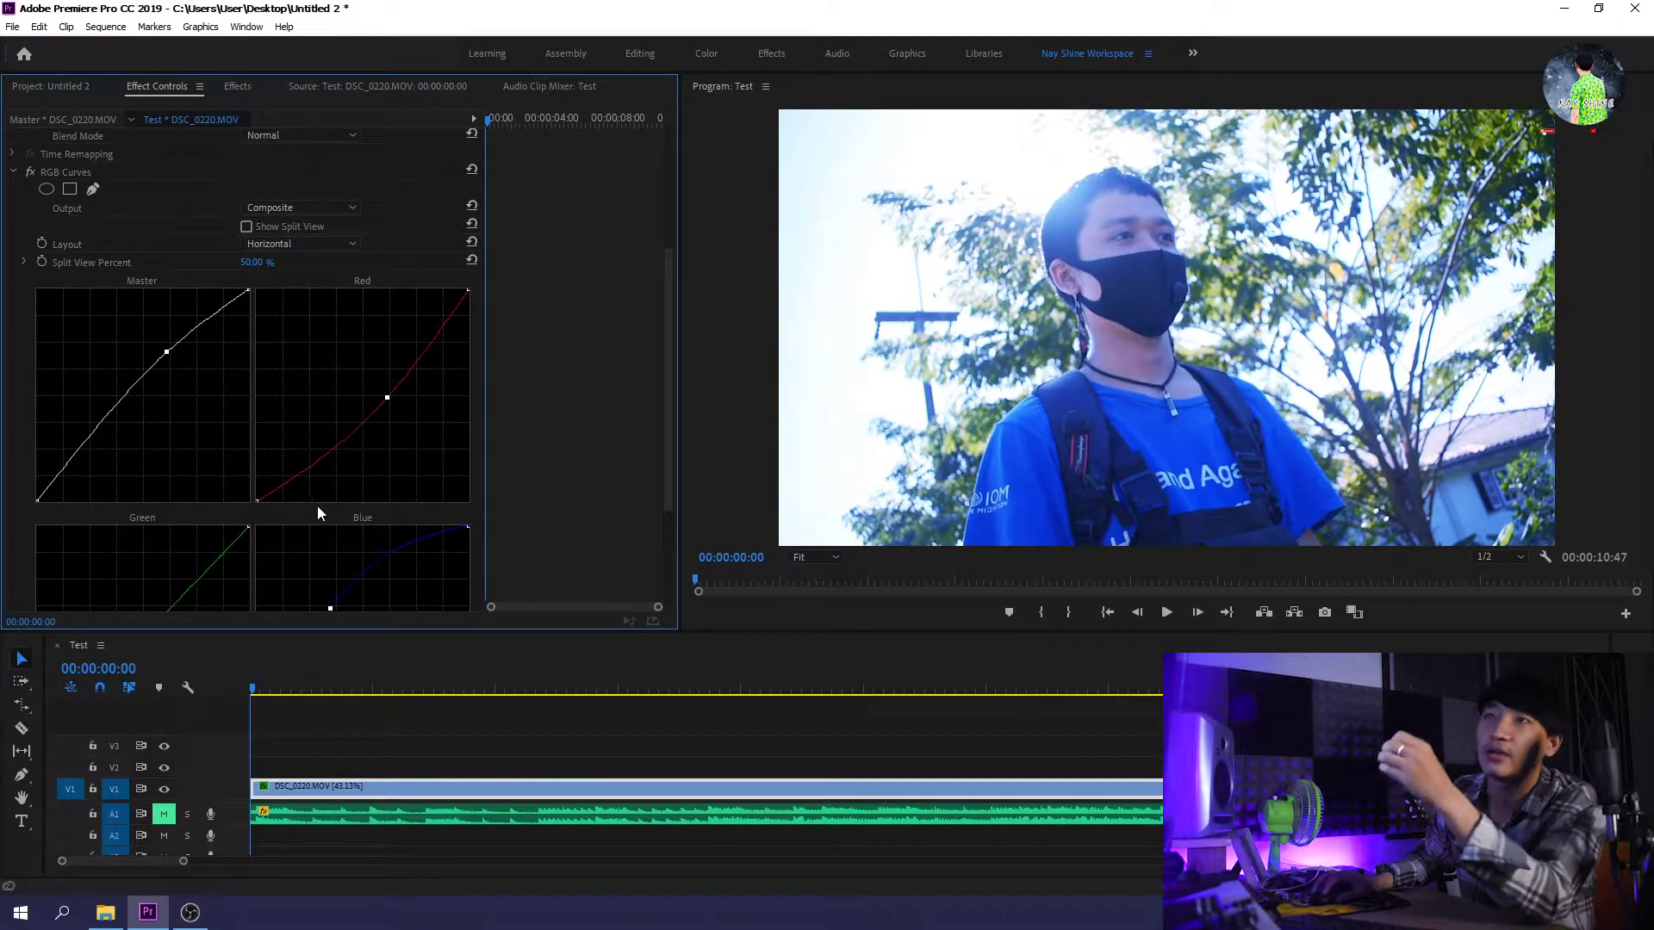
click(28, 172)
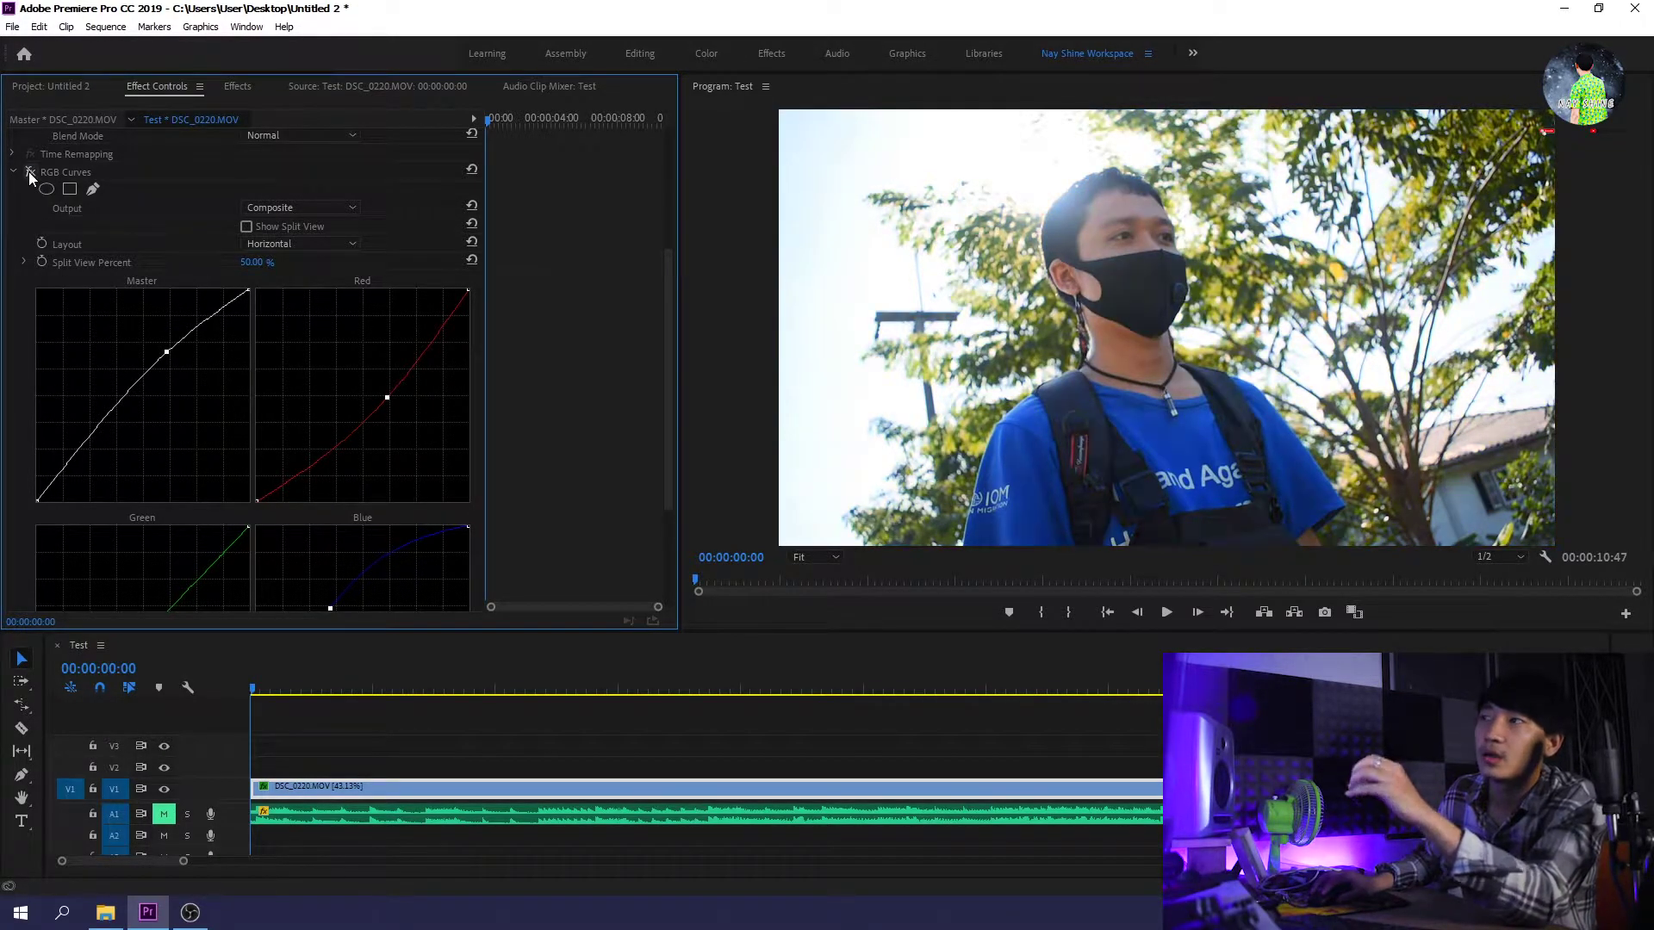
click(28, 172)
click(28, 173)
click(29, 173)
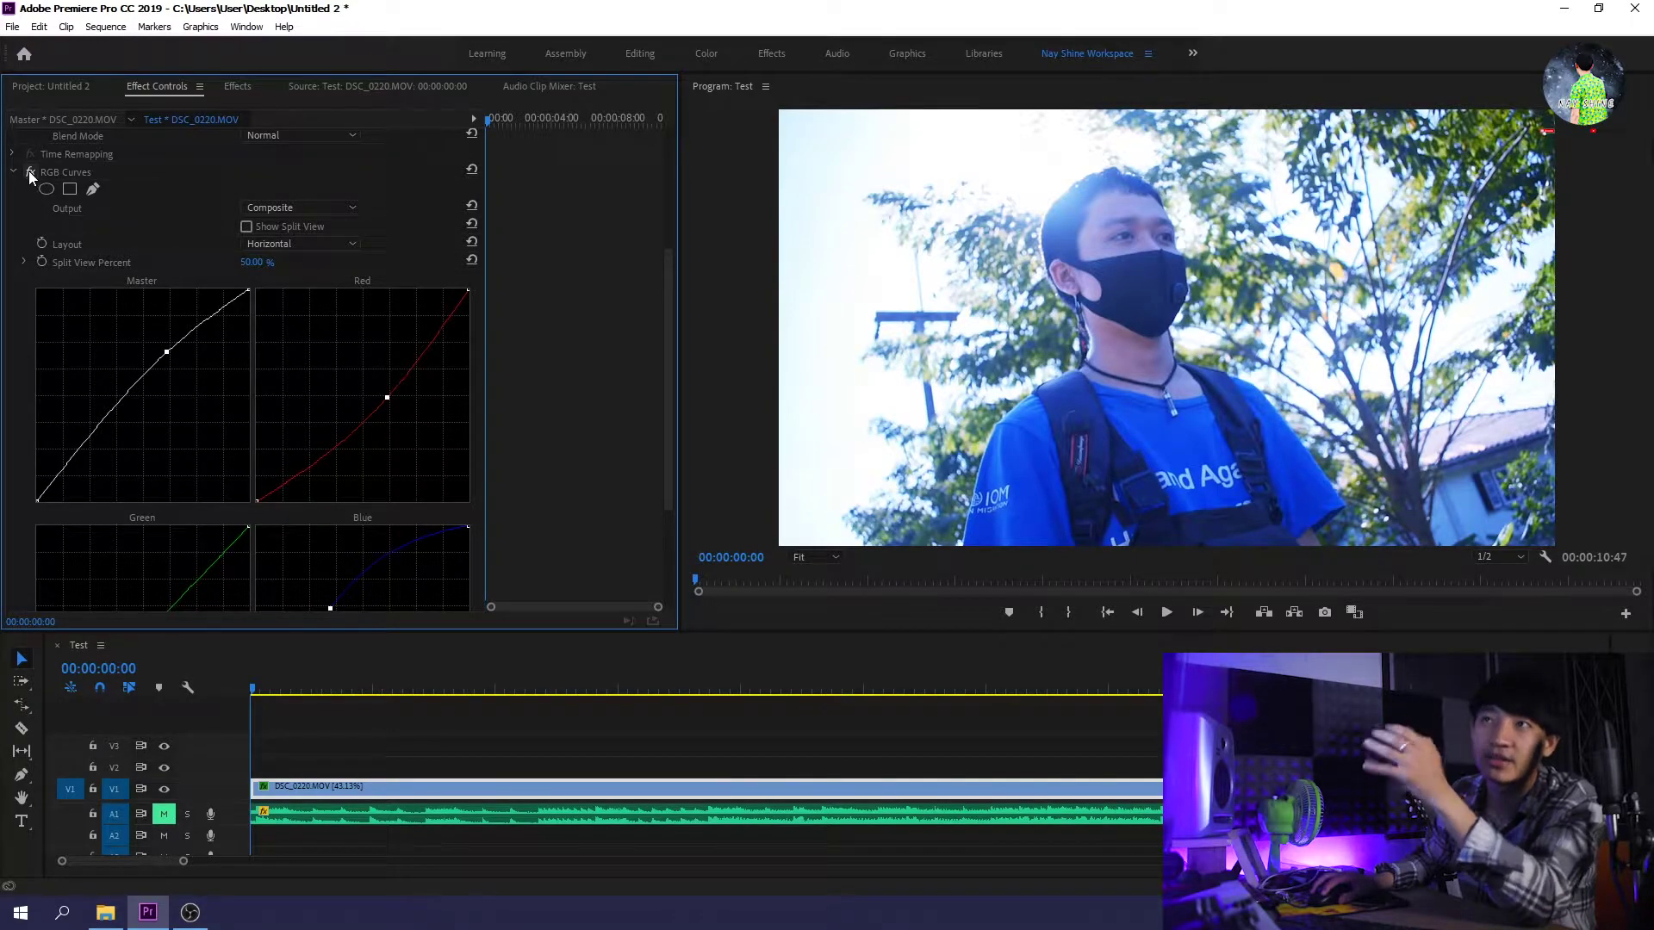
click(29, 171)
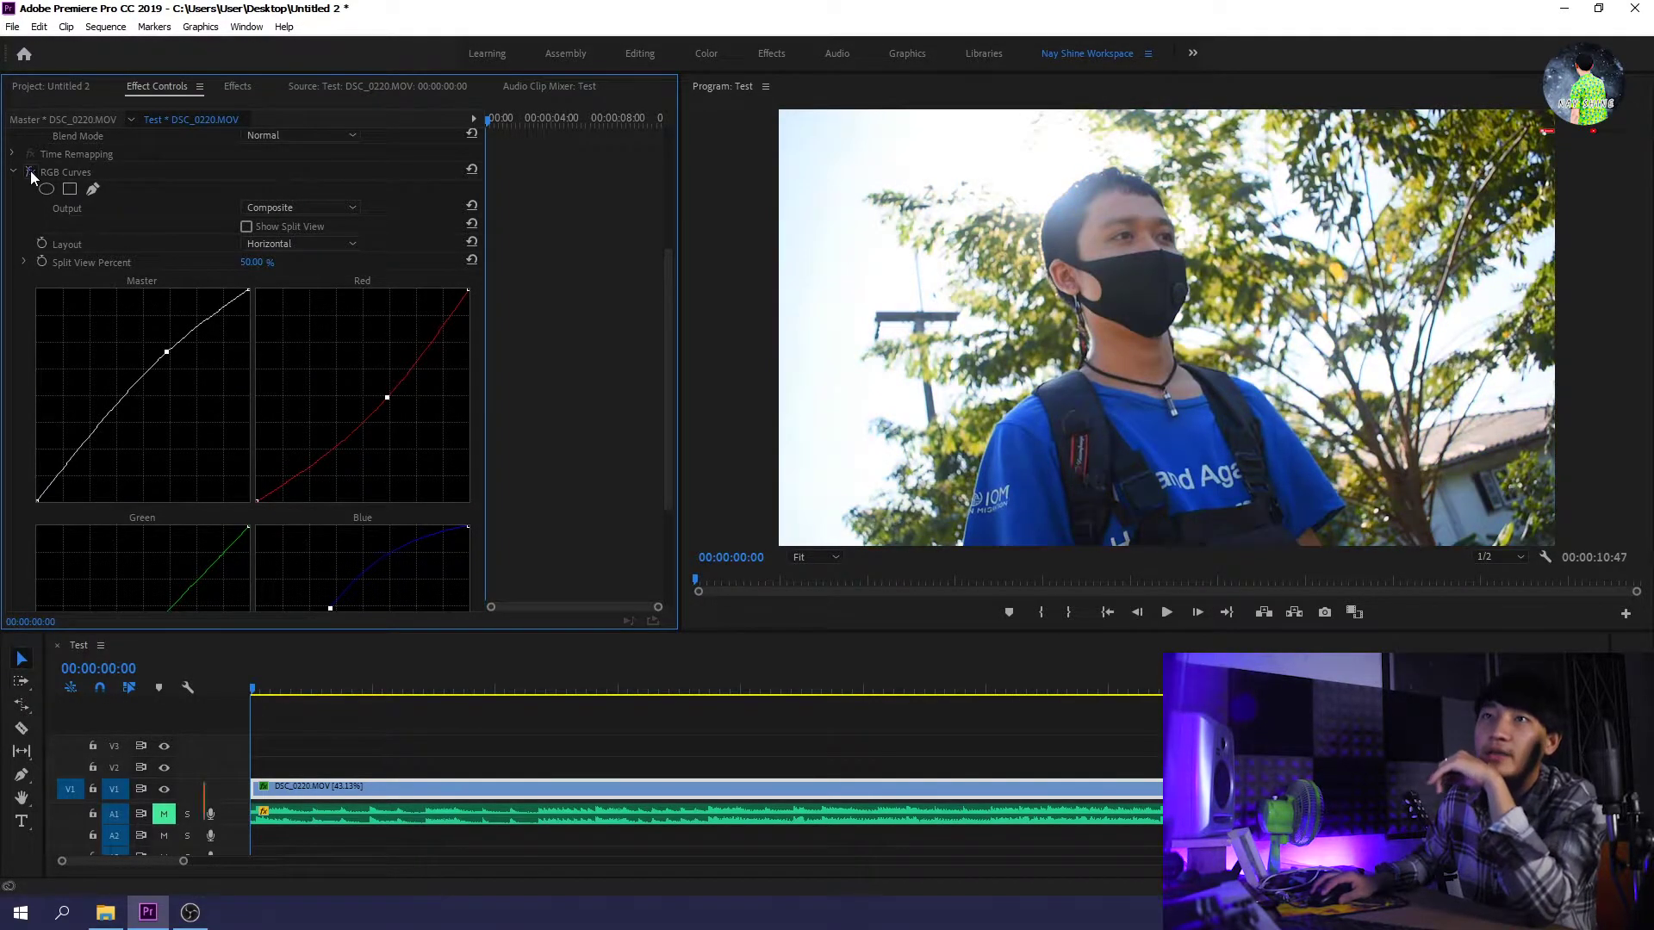
click(29, 171)
click(472, 170)
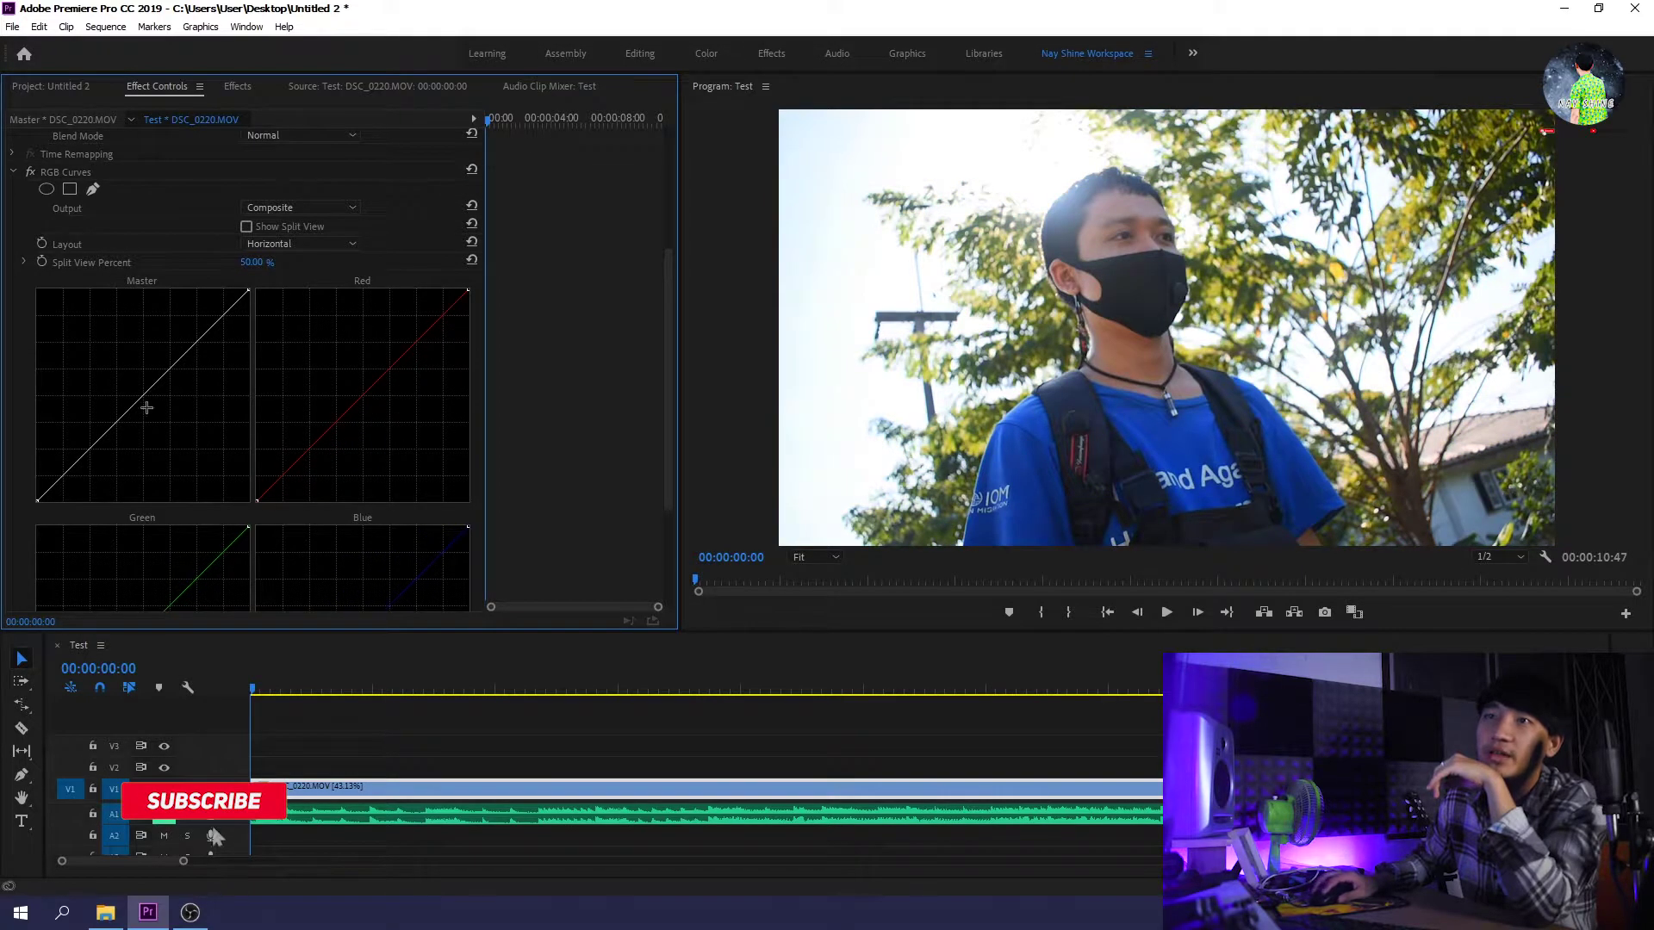
scroll(292, 436, down, 2)
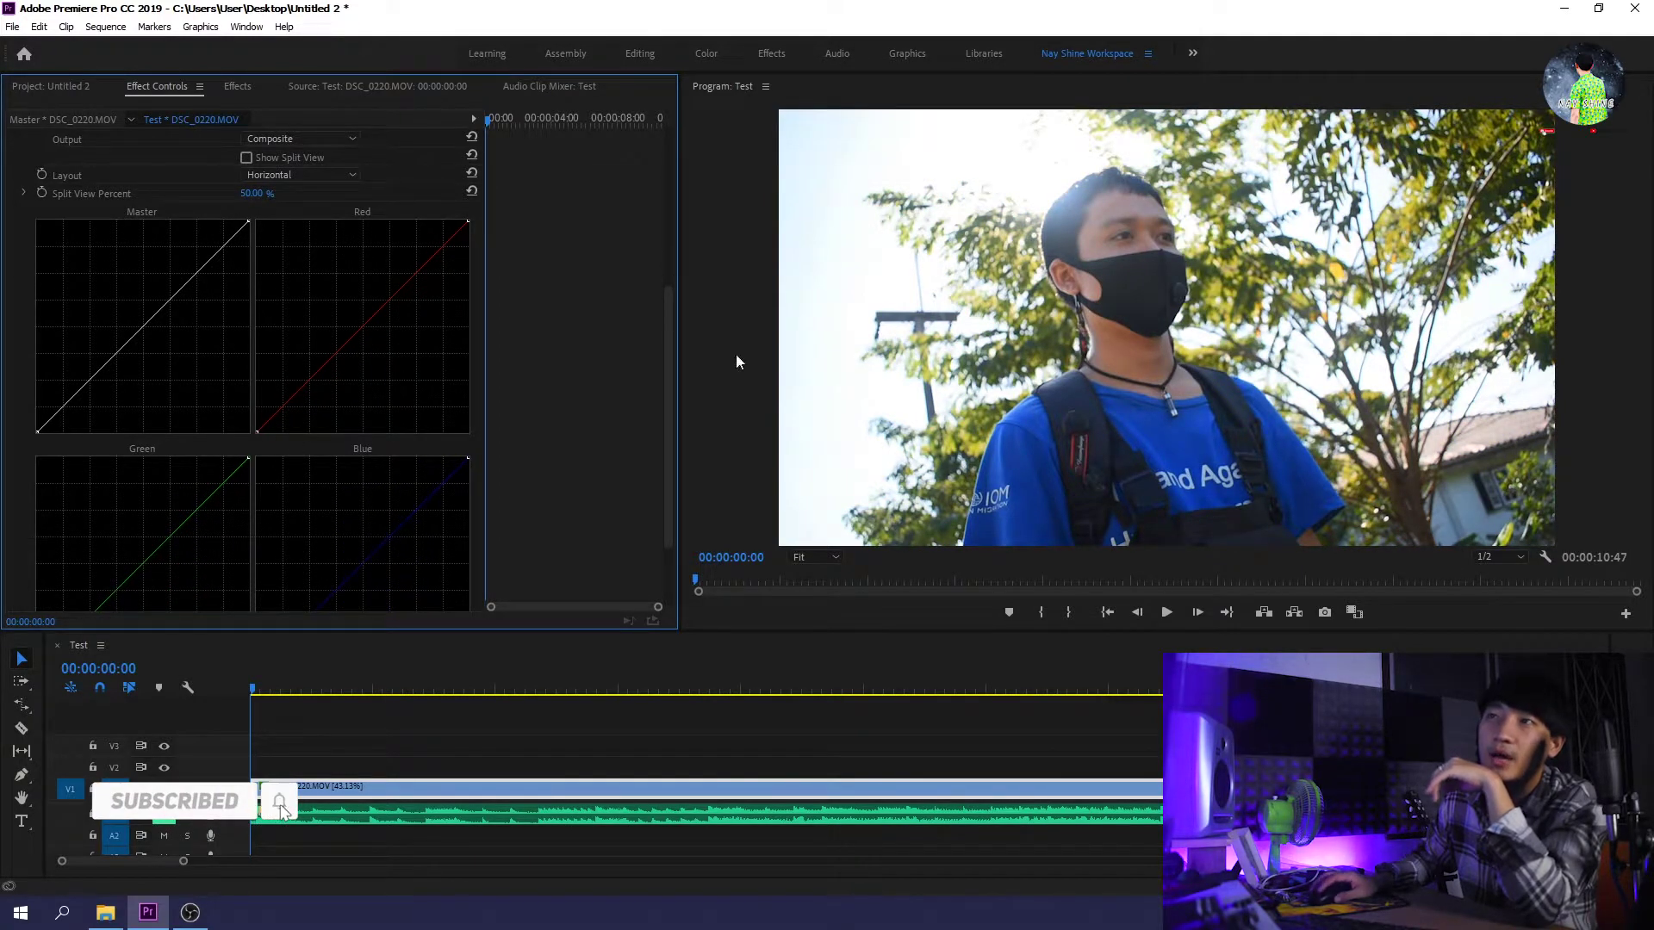
scroll(671, 329, down, 1)
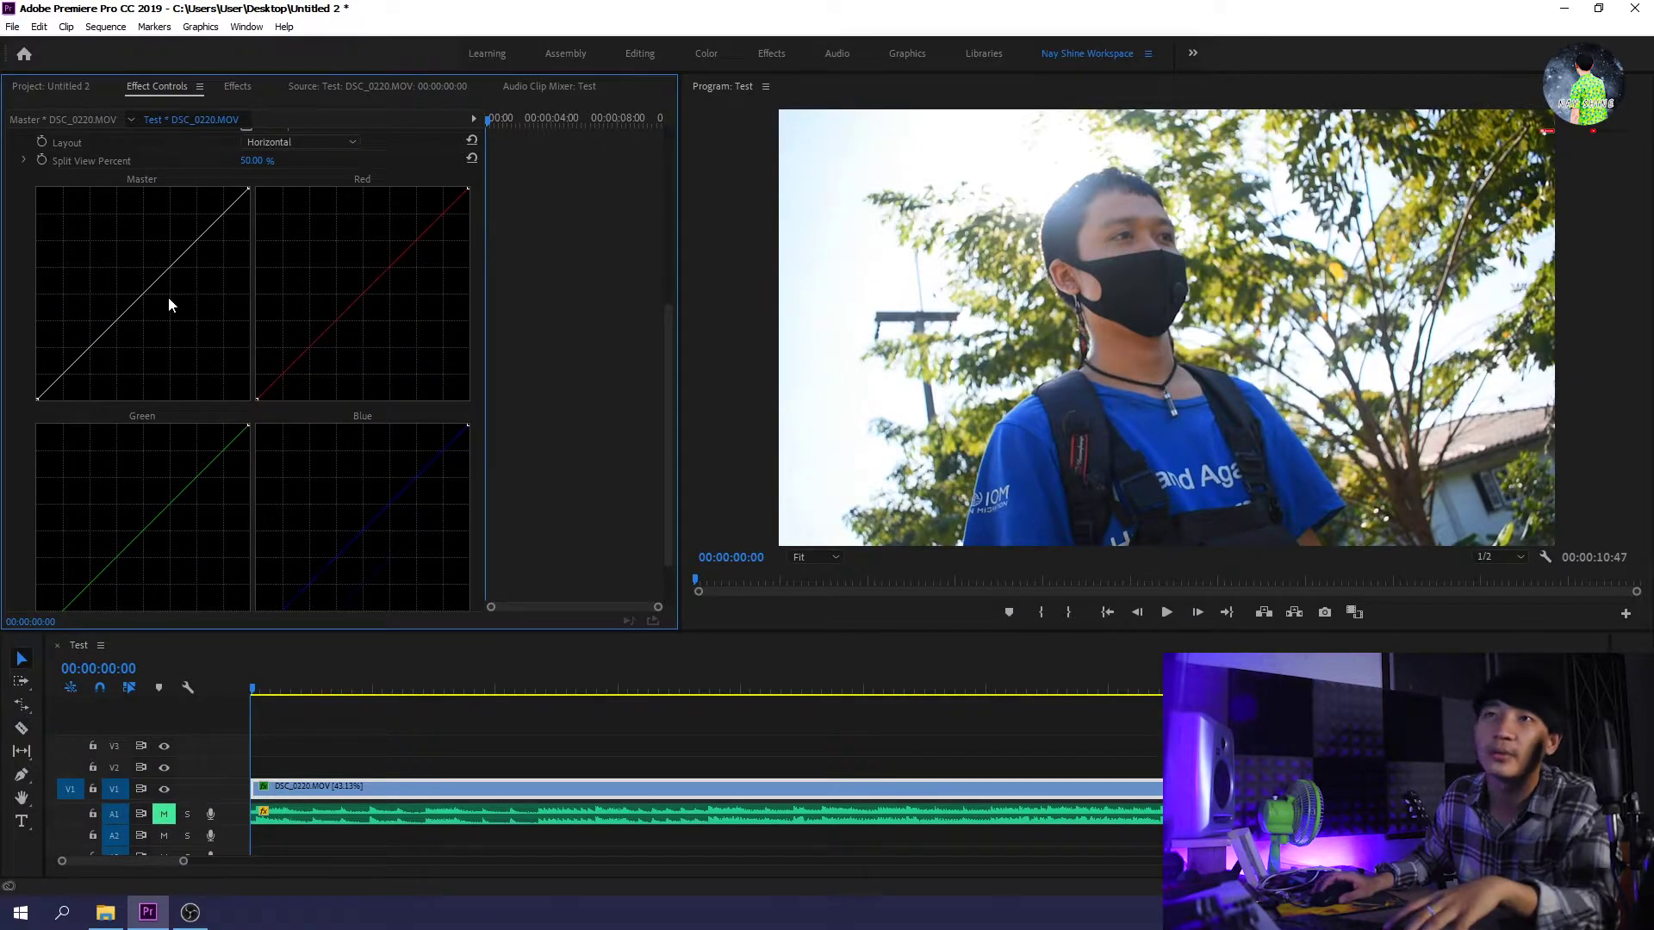
scroll(169, 303, up, 1)
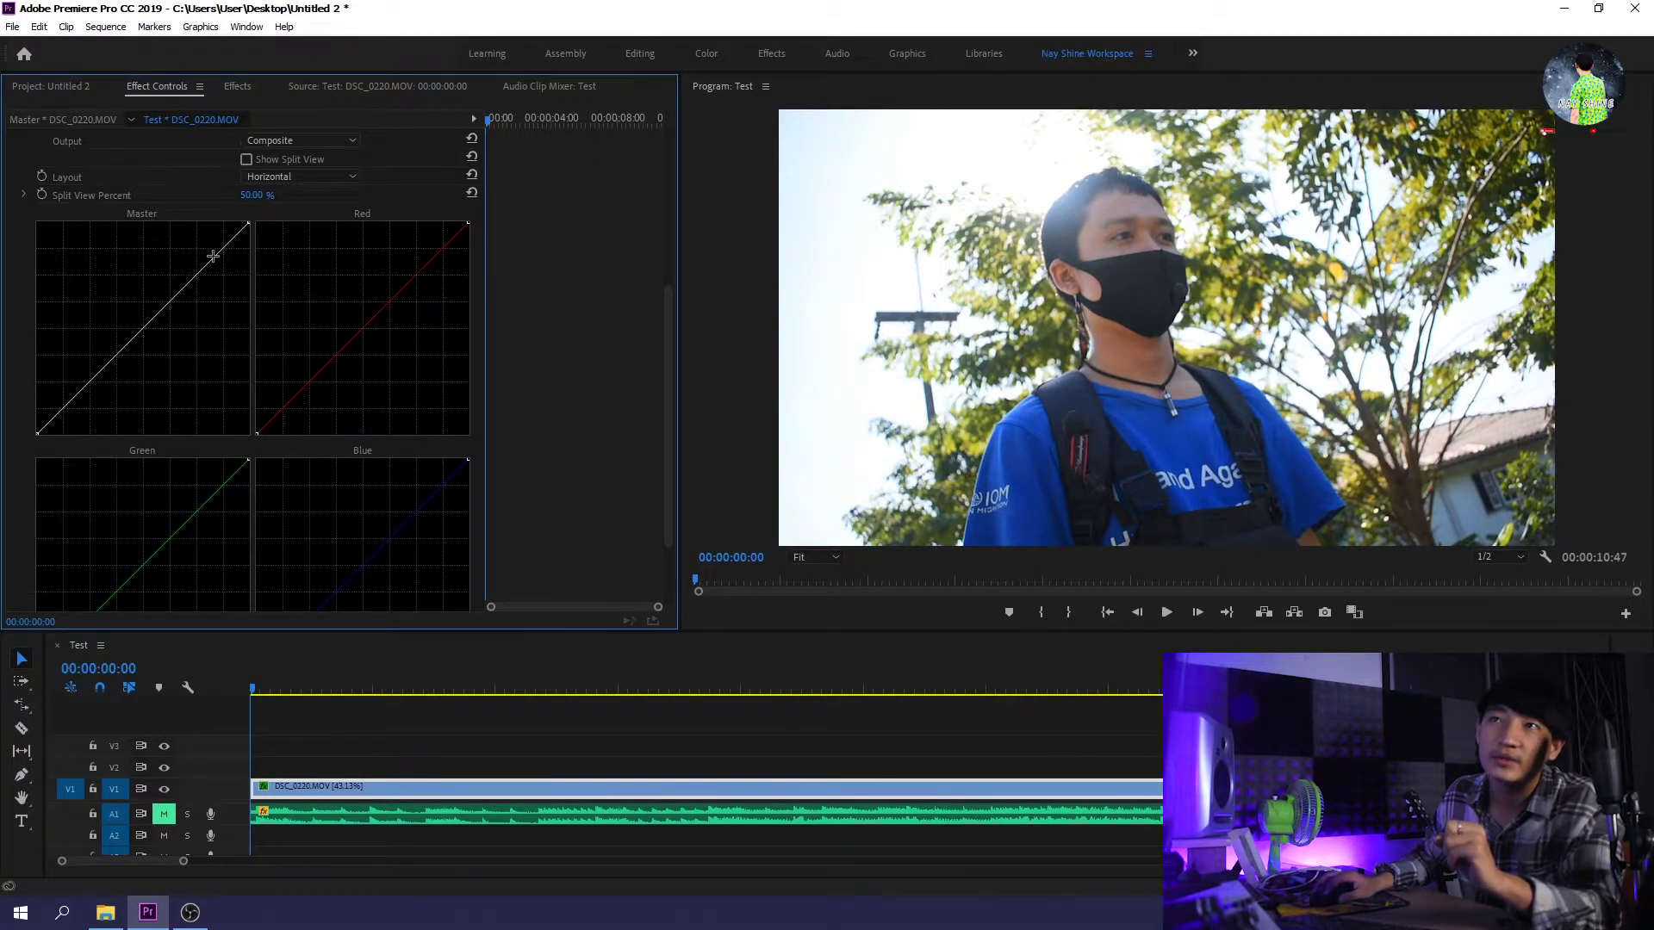
Step: Add three Master curve points in a gentle S, tuning shadows and highlights near the diagonal
drag(213, 256, 205, 265)
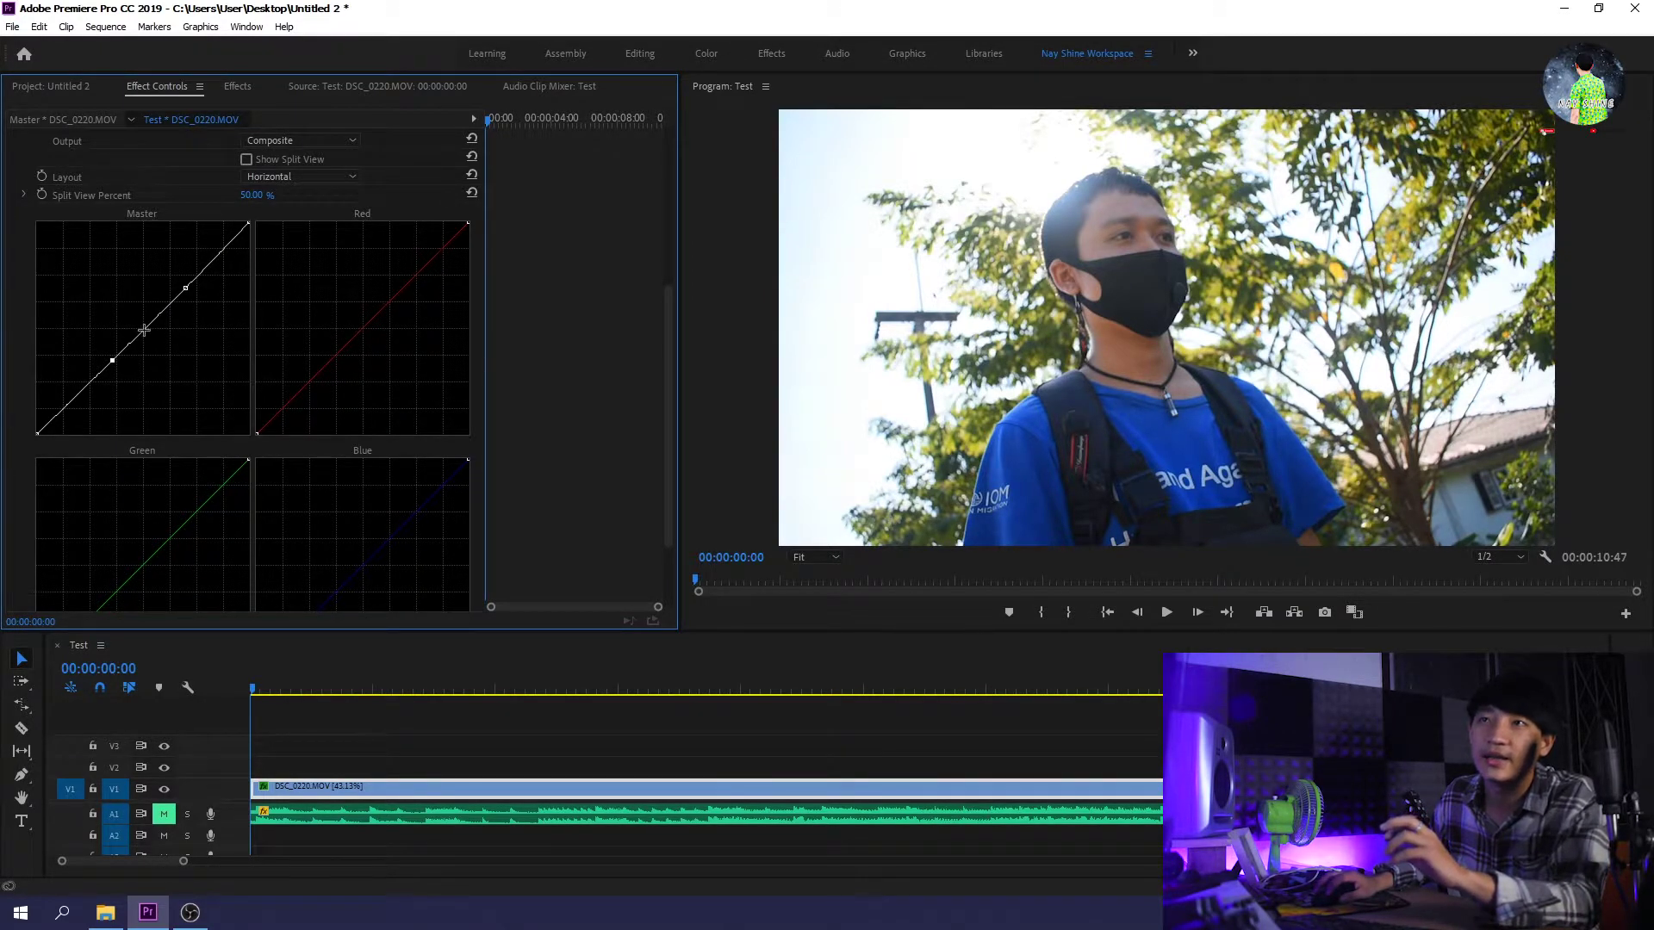
drag(144, 326, 144, 310)
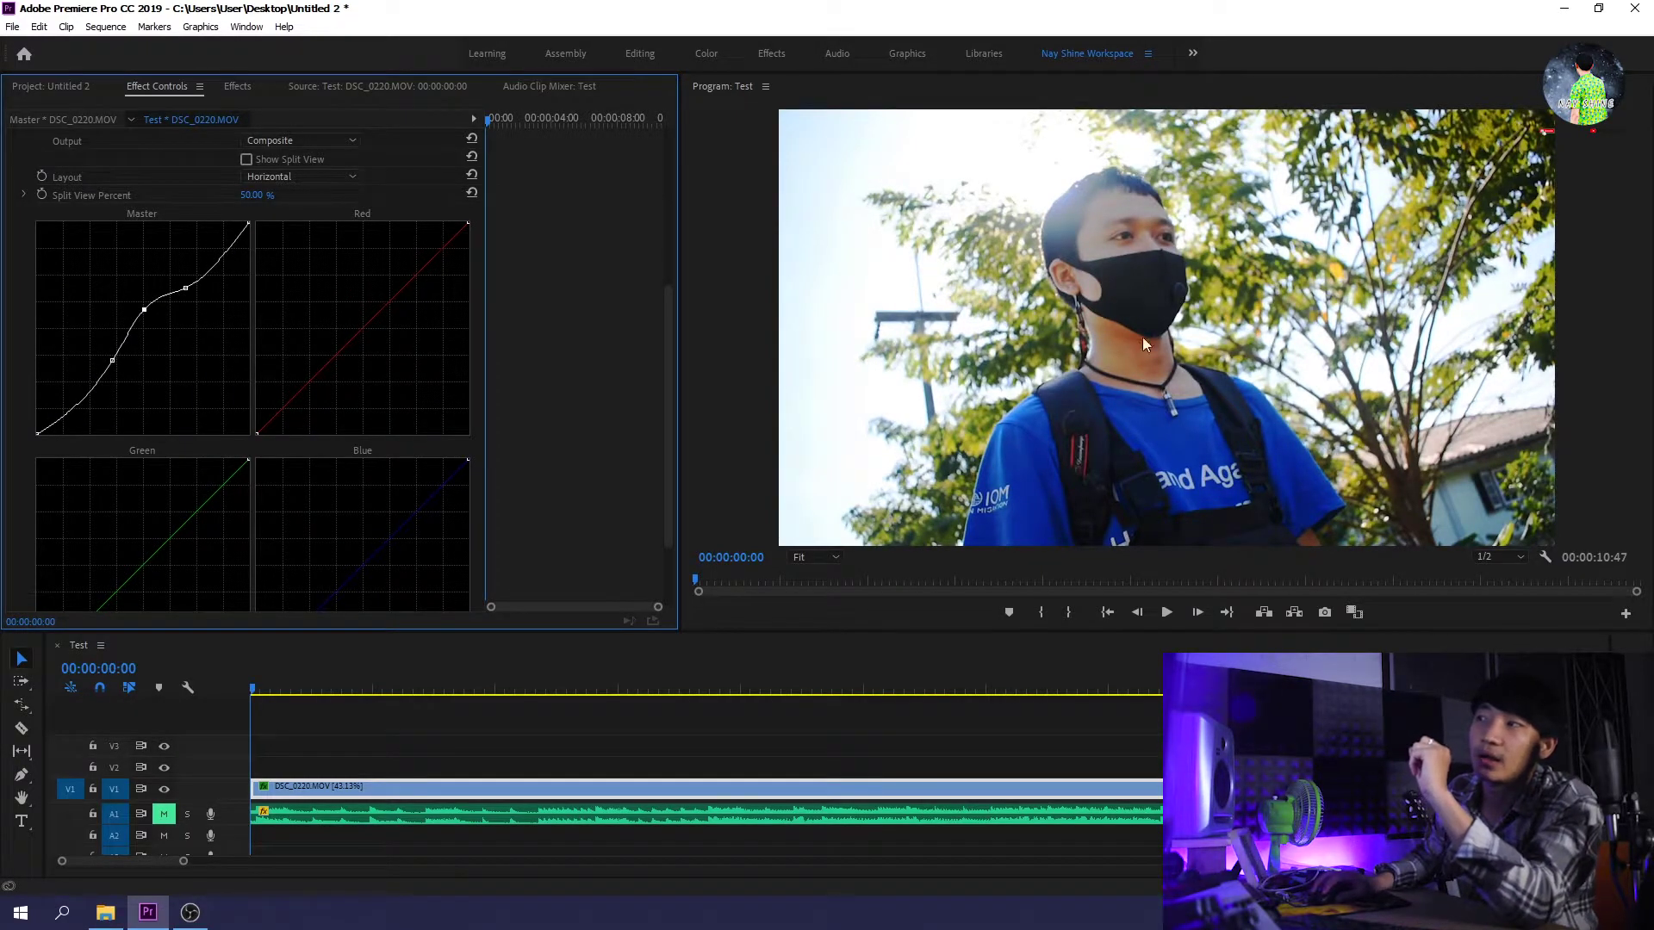
drag(142, 311, 154, 323)
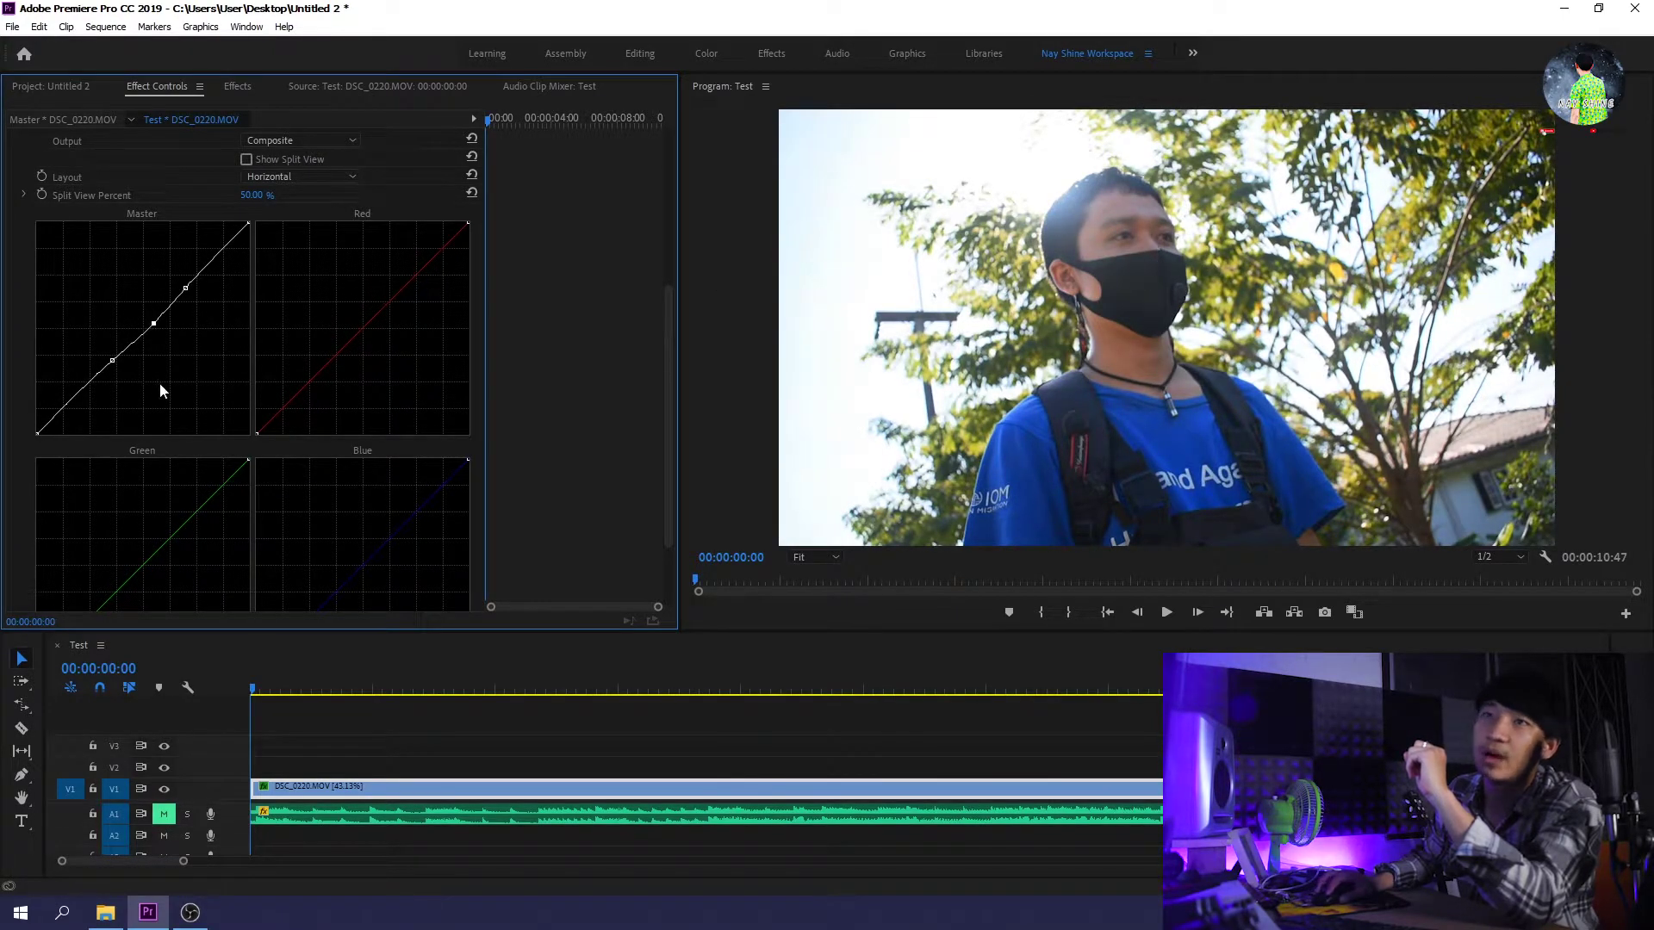
mouse_move(111, 362)
mouse_down()
mouse_move(95, 403)
mouse_move(94, 389)
mouse_up()
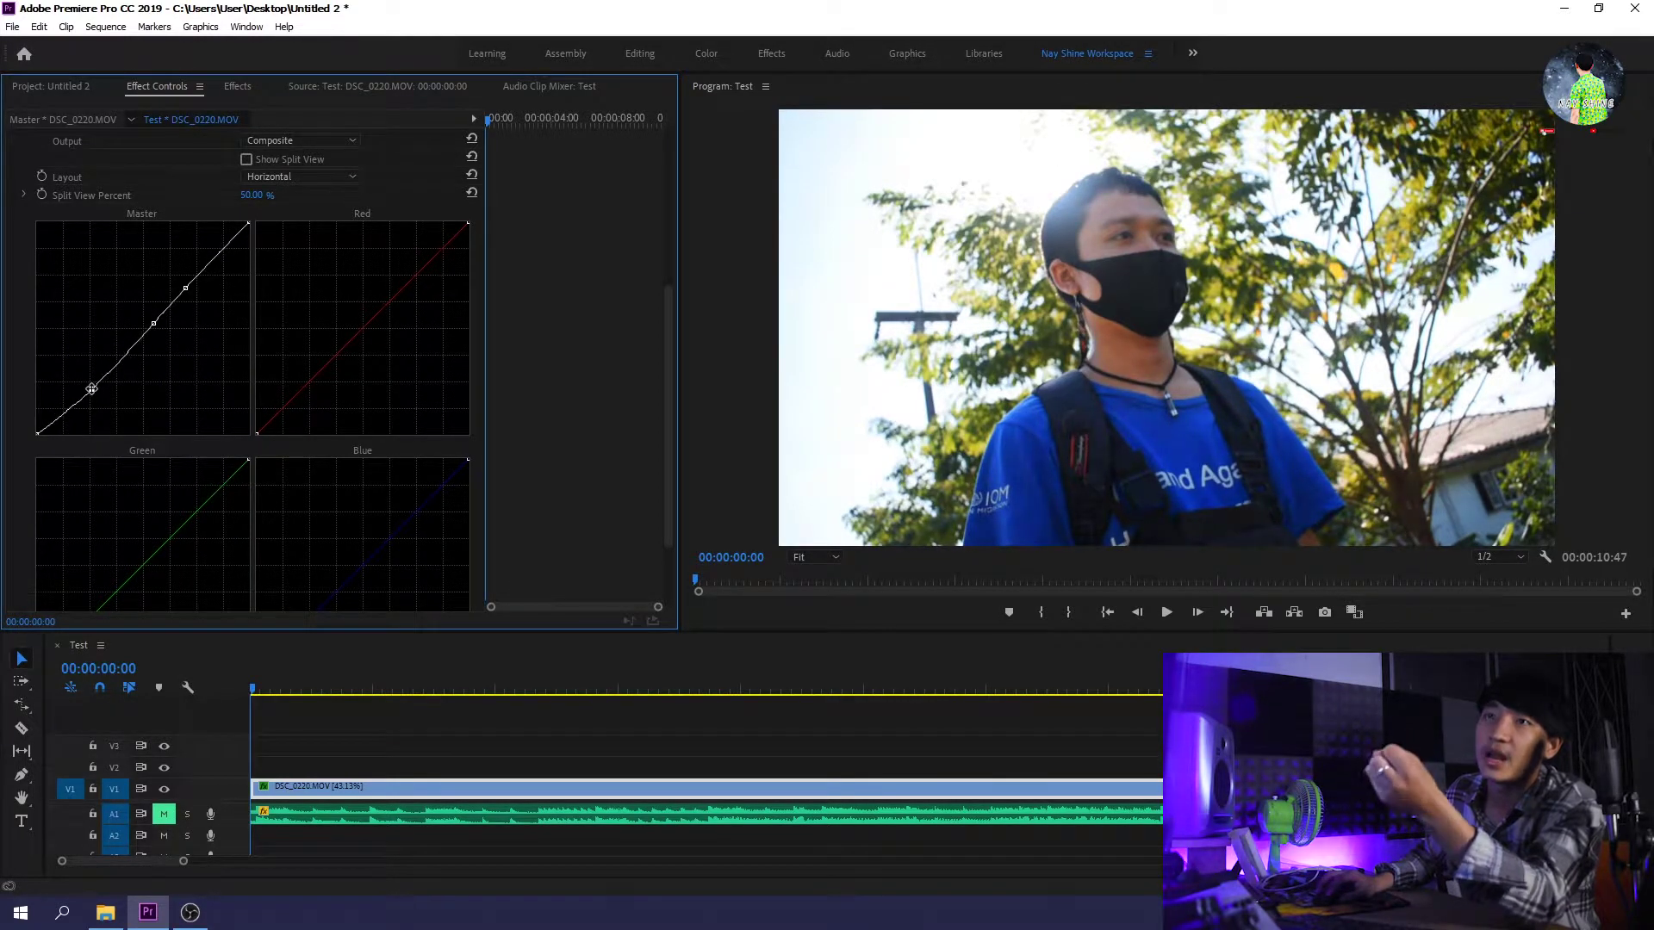
drag(94, 388, 85, 381)
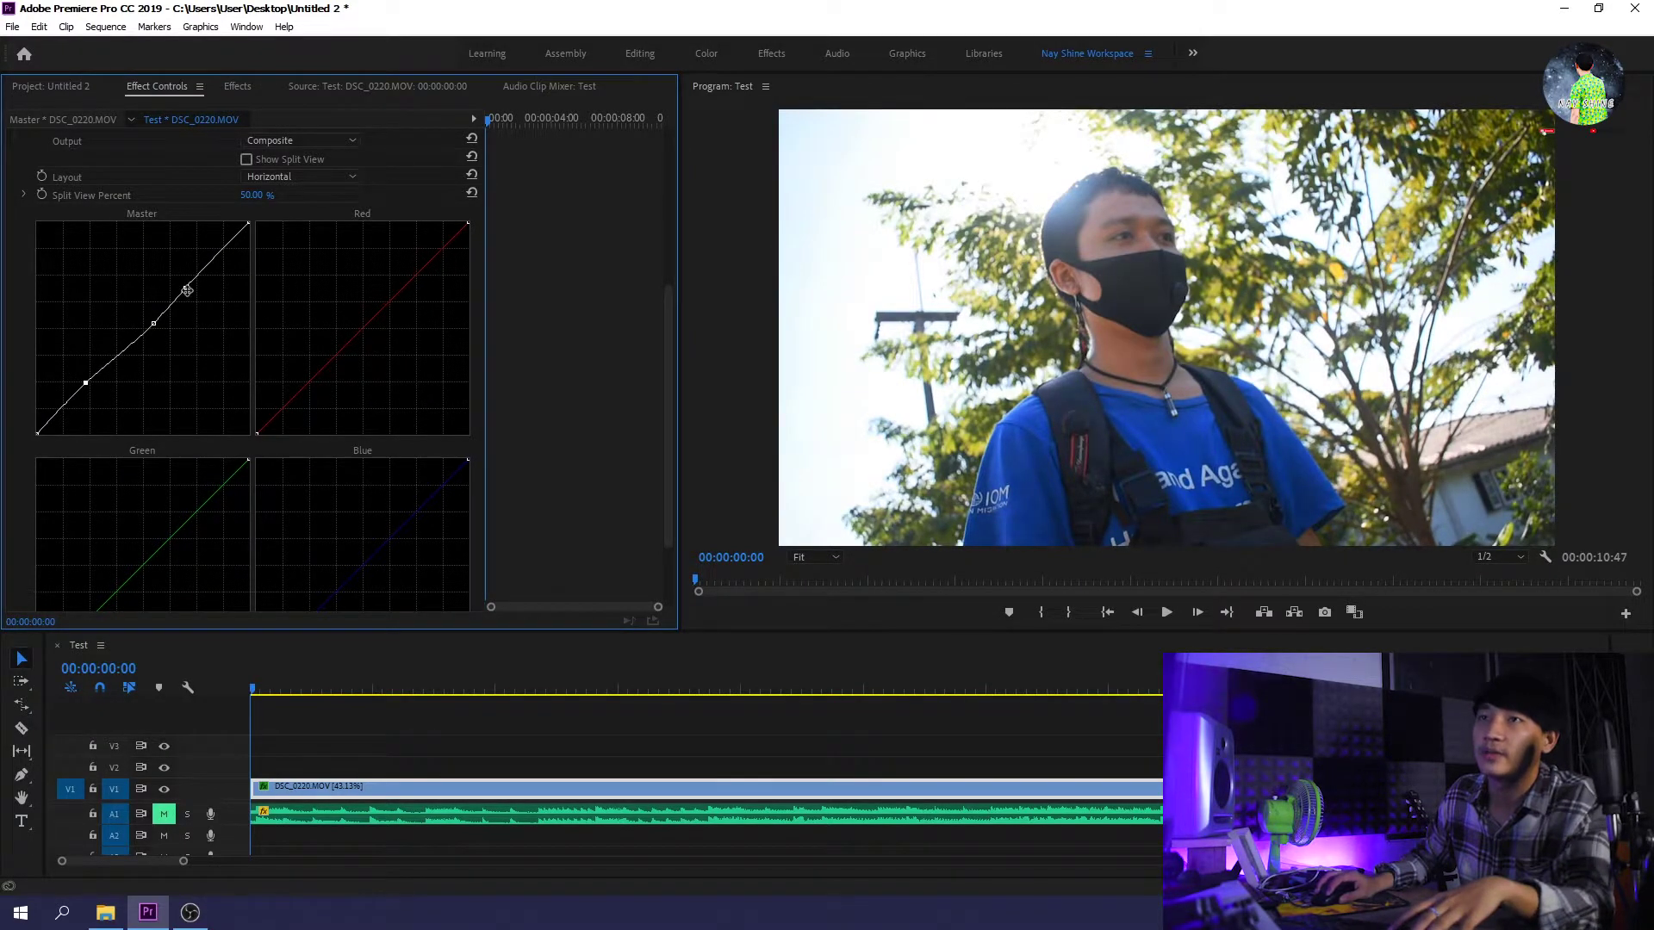
drag(187, 291, 187, 238)
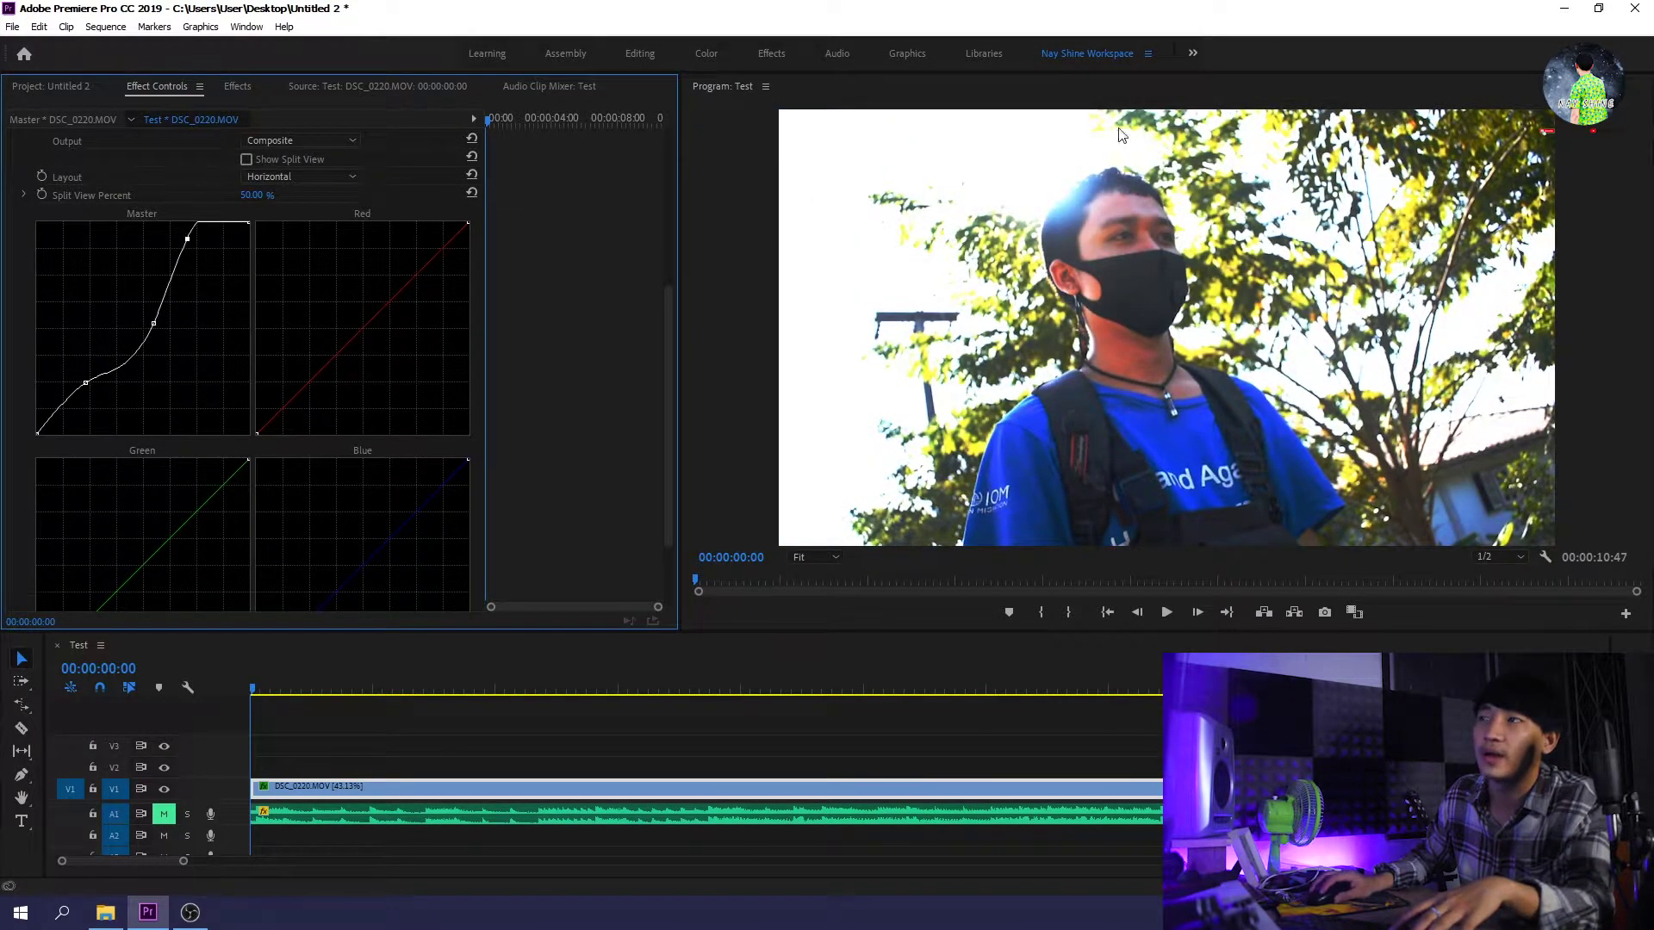
drag(187, 239, 202, 267)
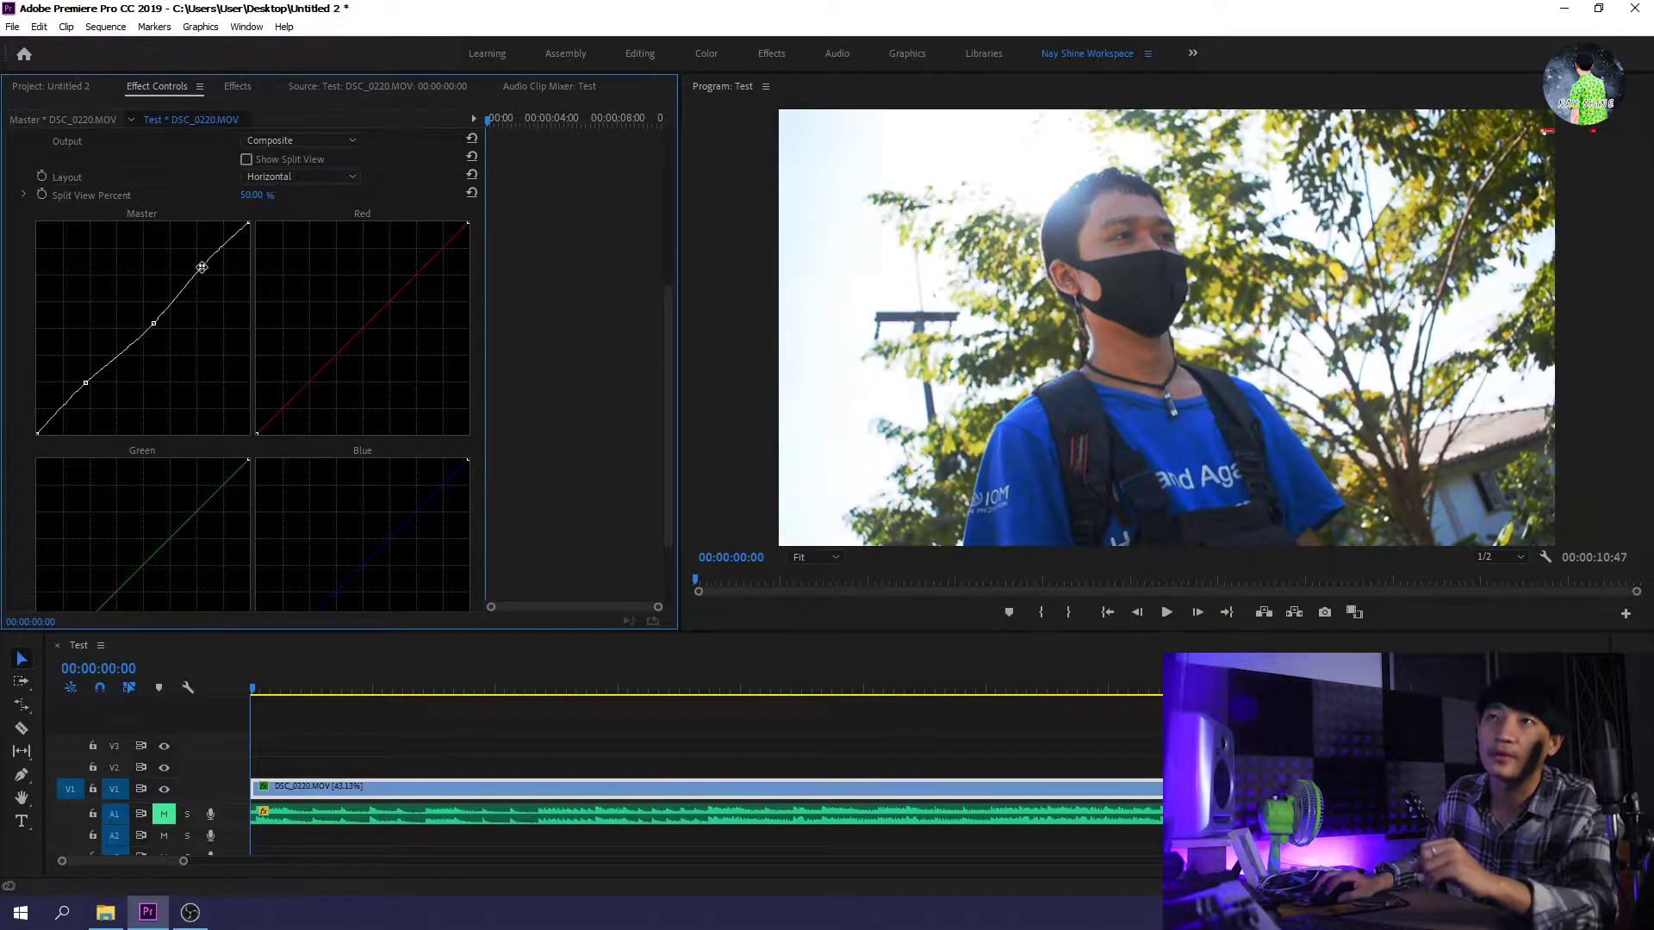
Step: Reset the RGB Curves to their defaults, discarding a trial red point
scroll(463, 235, up, 2)
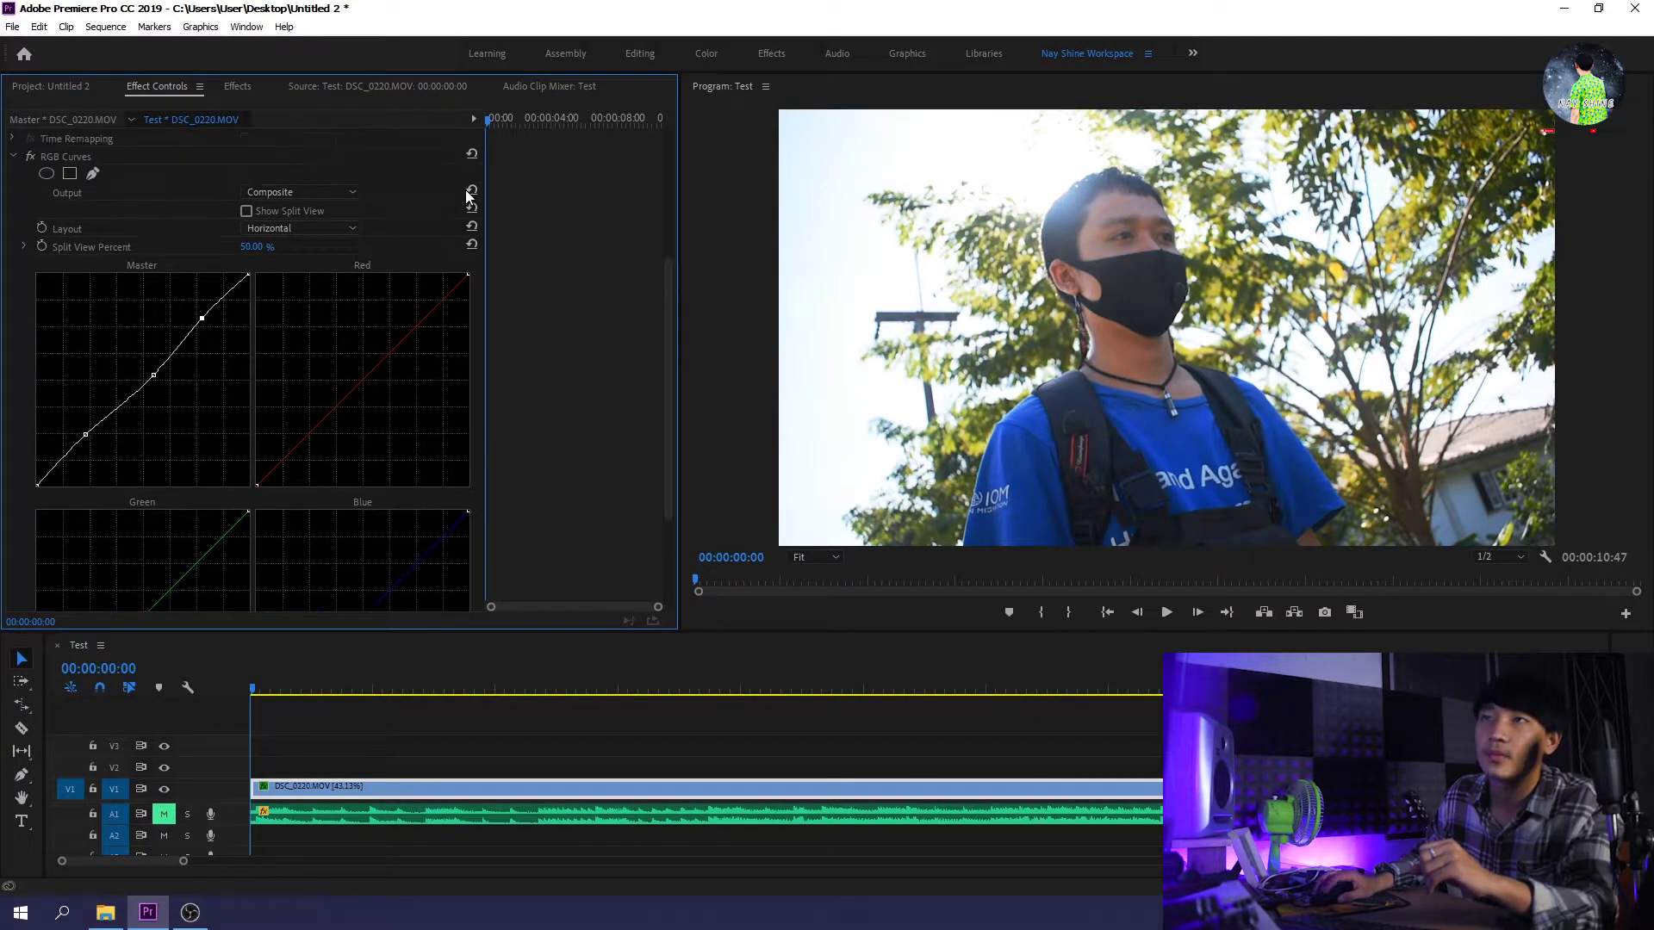
click(472, 154)
scroll(324, 364, down, 1)
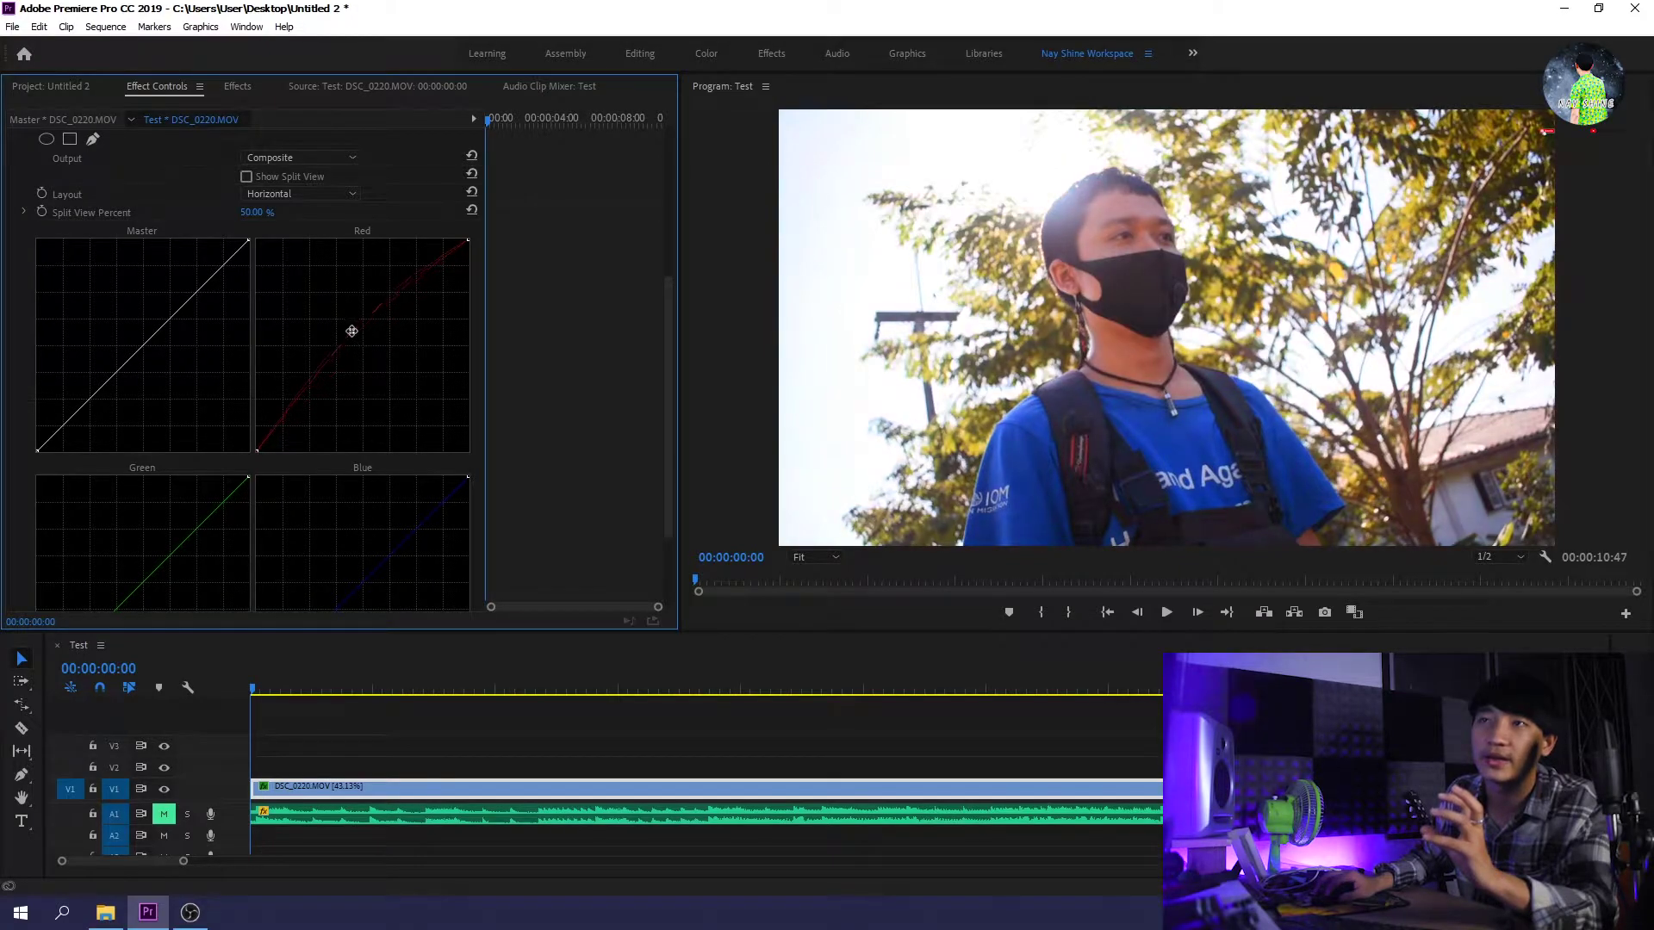
drag(352, 331, 354, 339)
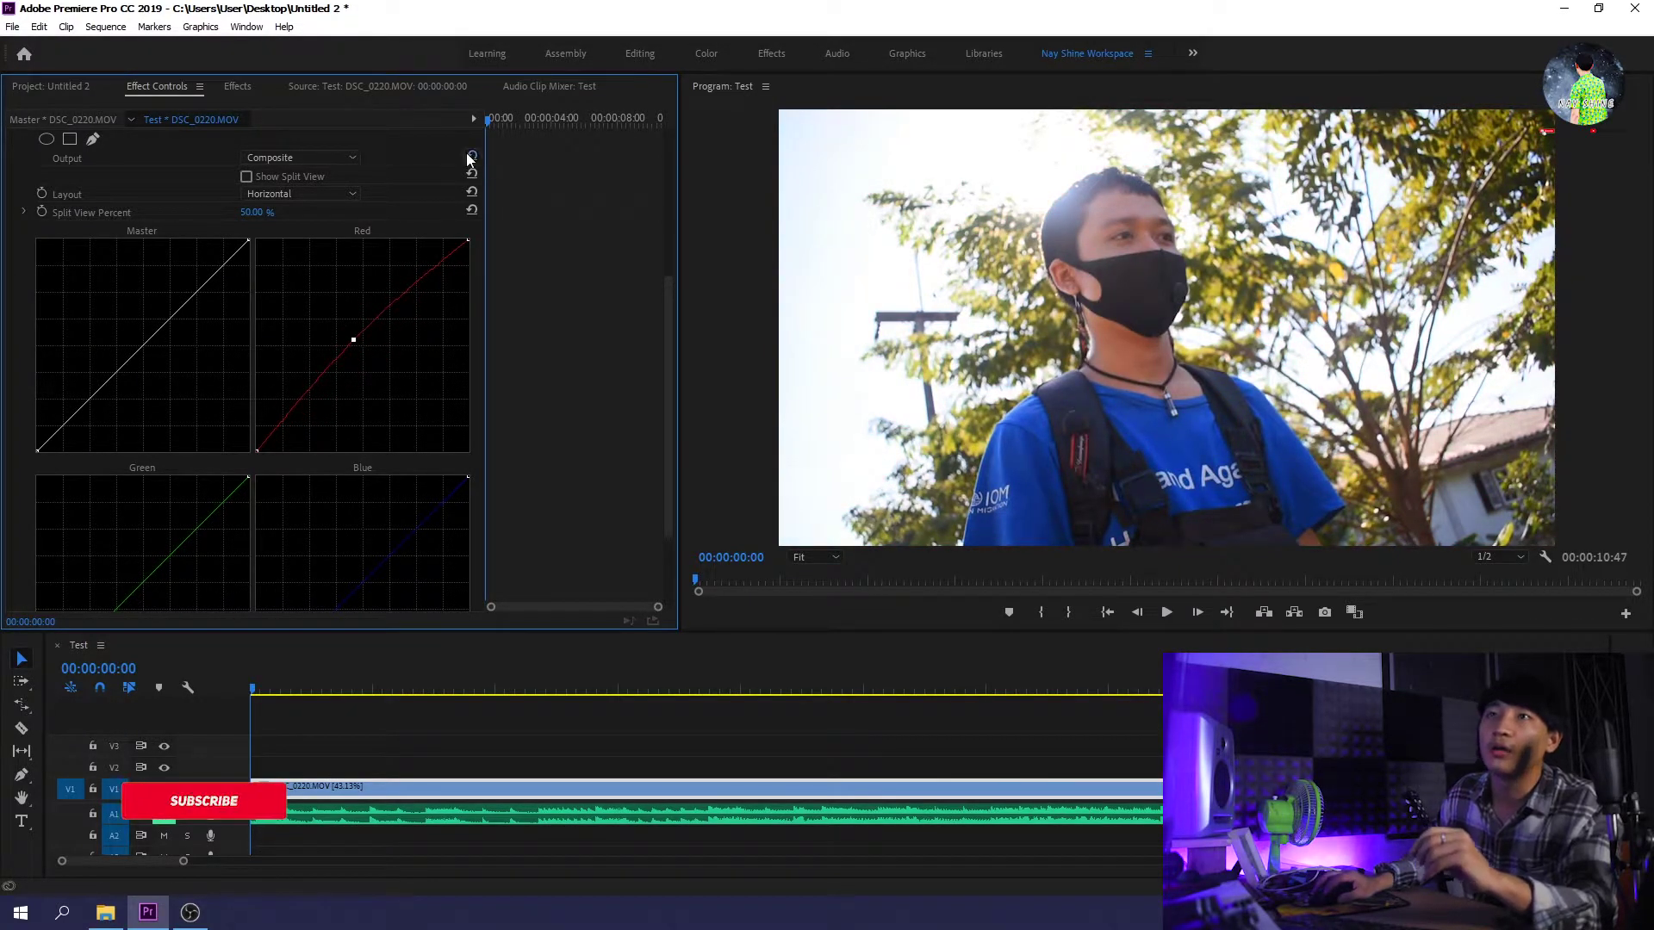
scroll(467, 169, up, 2)
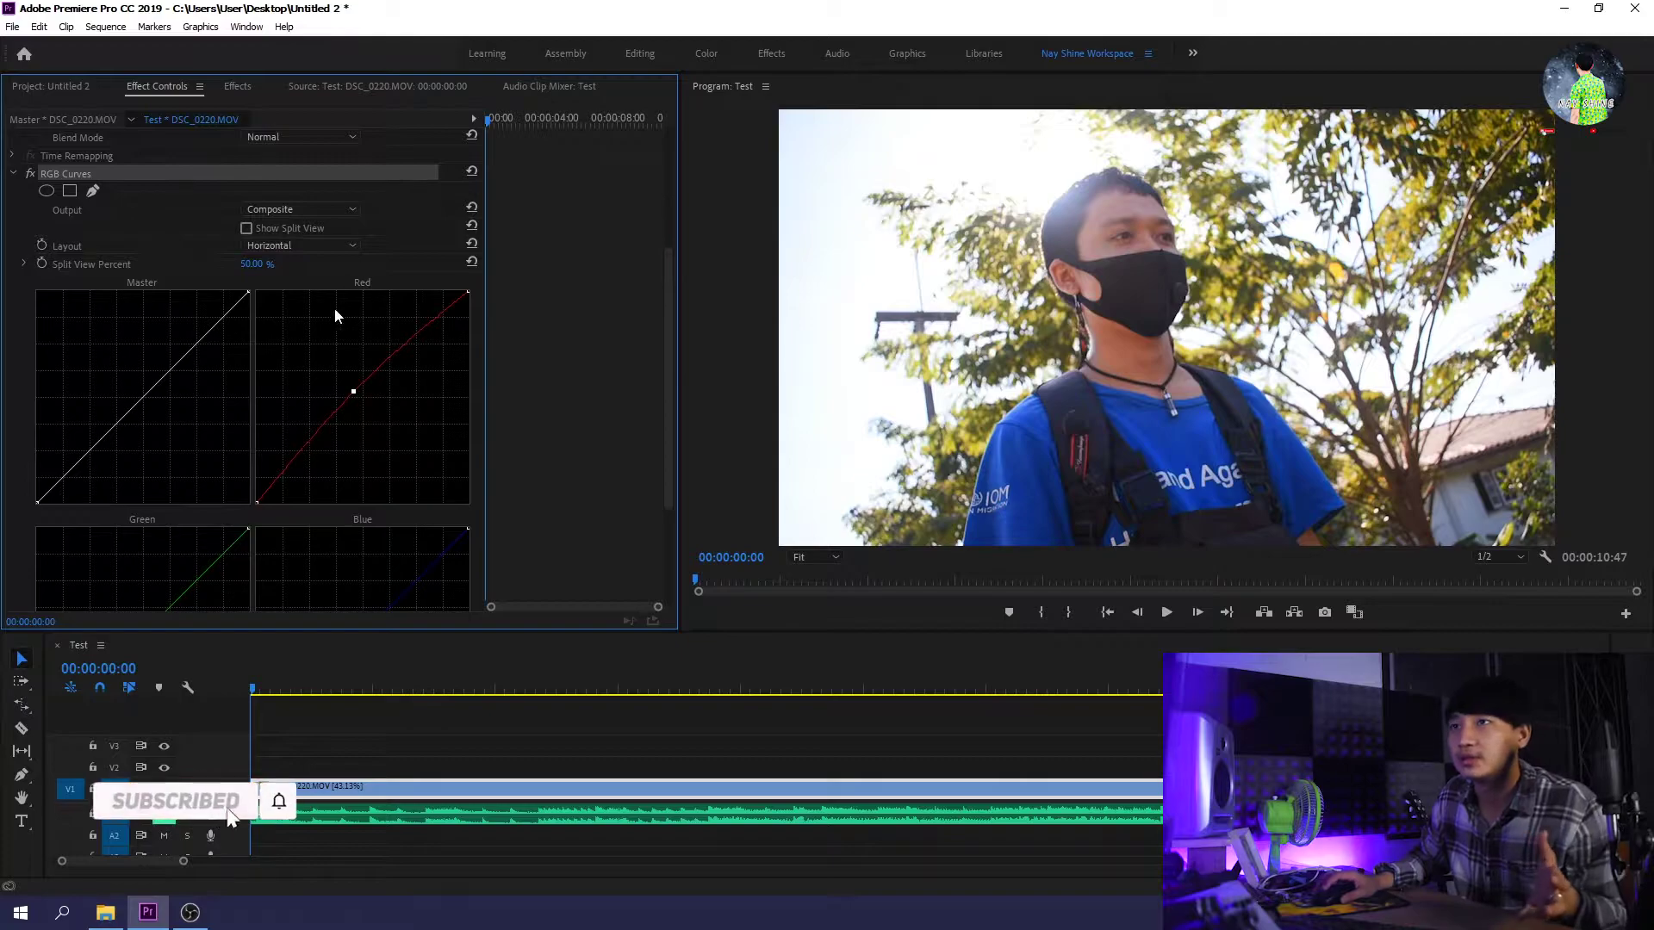
click(472, 169)
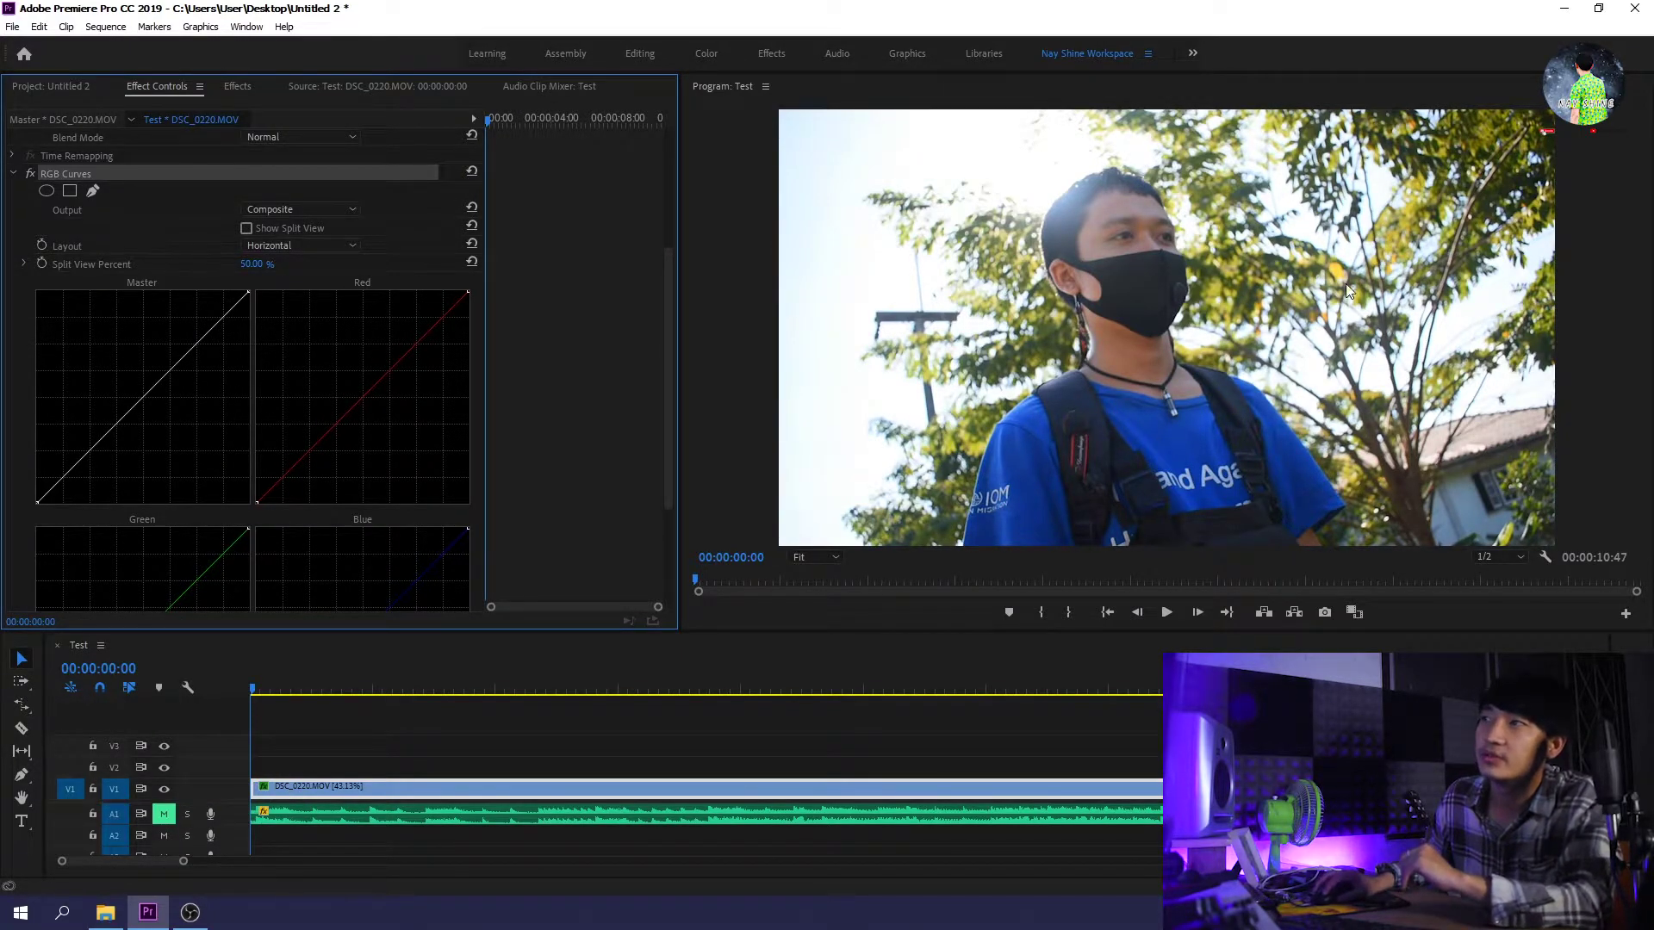
Step: Sag the Master curve below the diagonal to darken midtones and raise a Red point for warmth
mouse_move(904, 689)
mouse_down()
mouse_move(651, 689)
mouse_move(746, 694)
mouse_up()
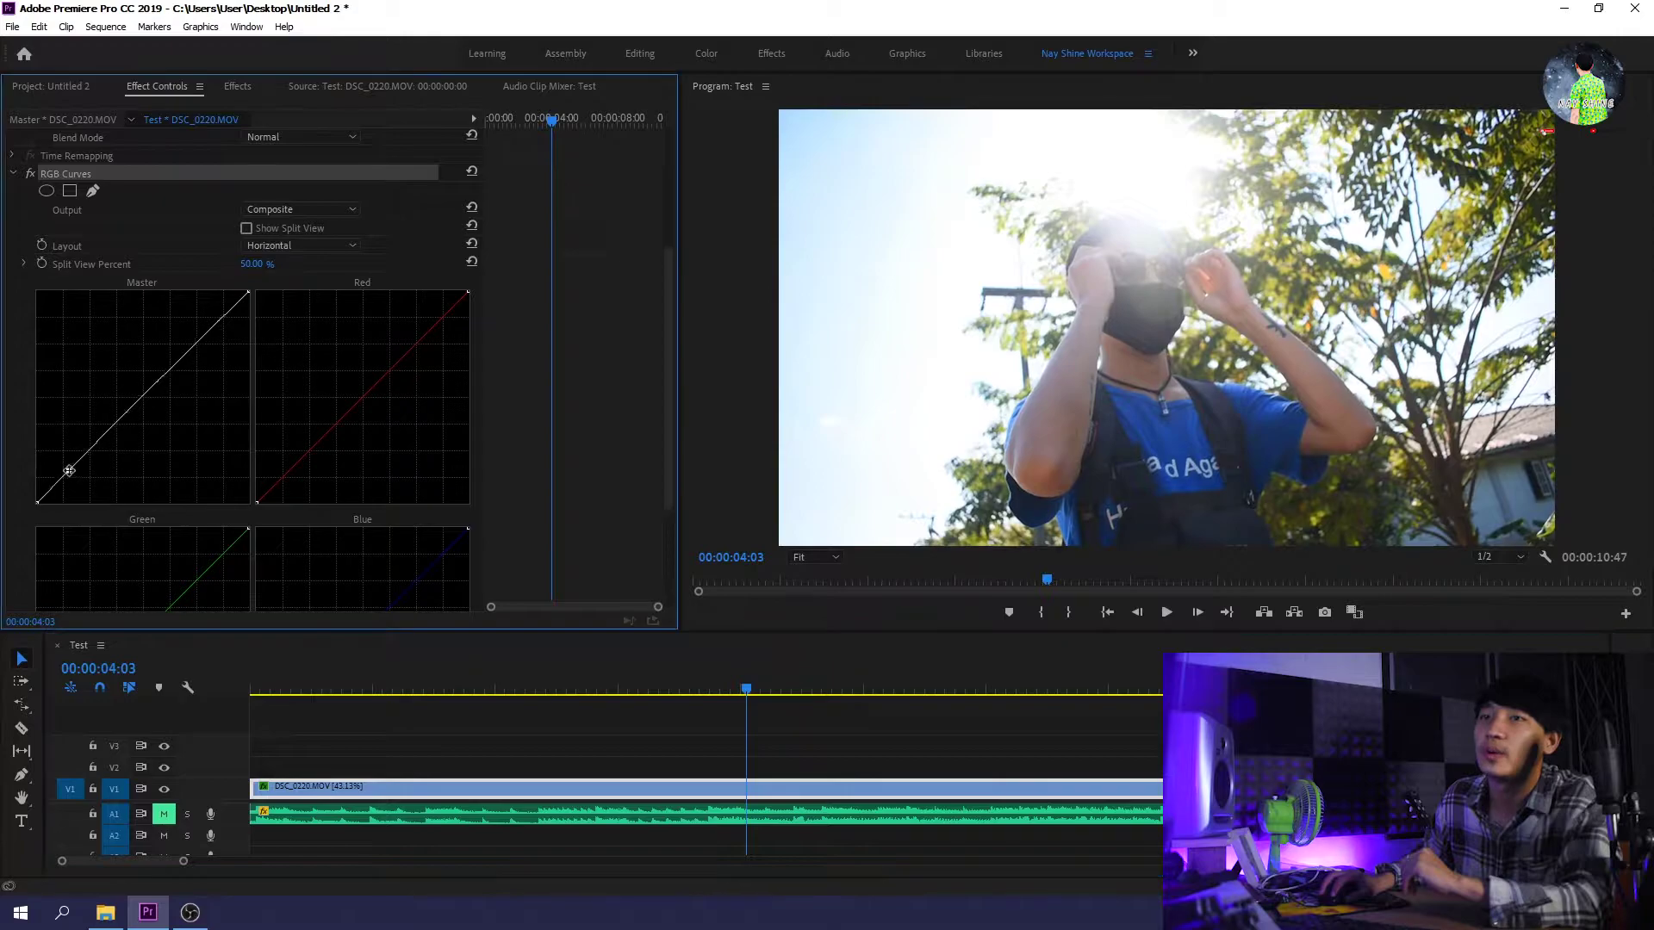
drag(85, 452, 74, 482)
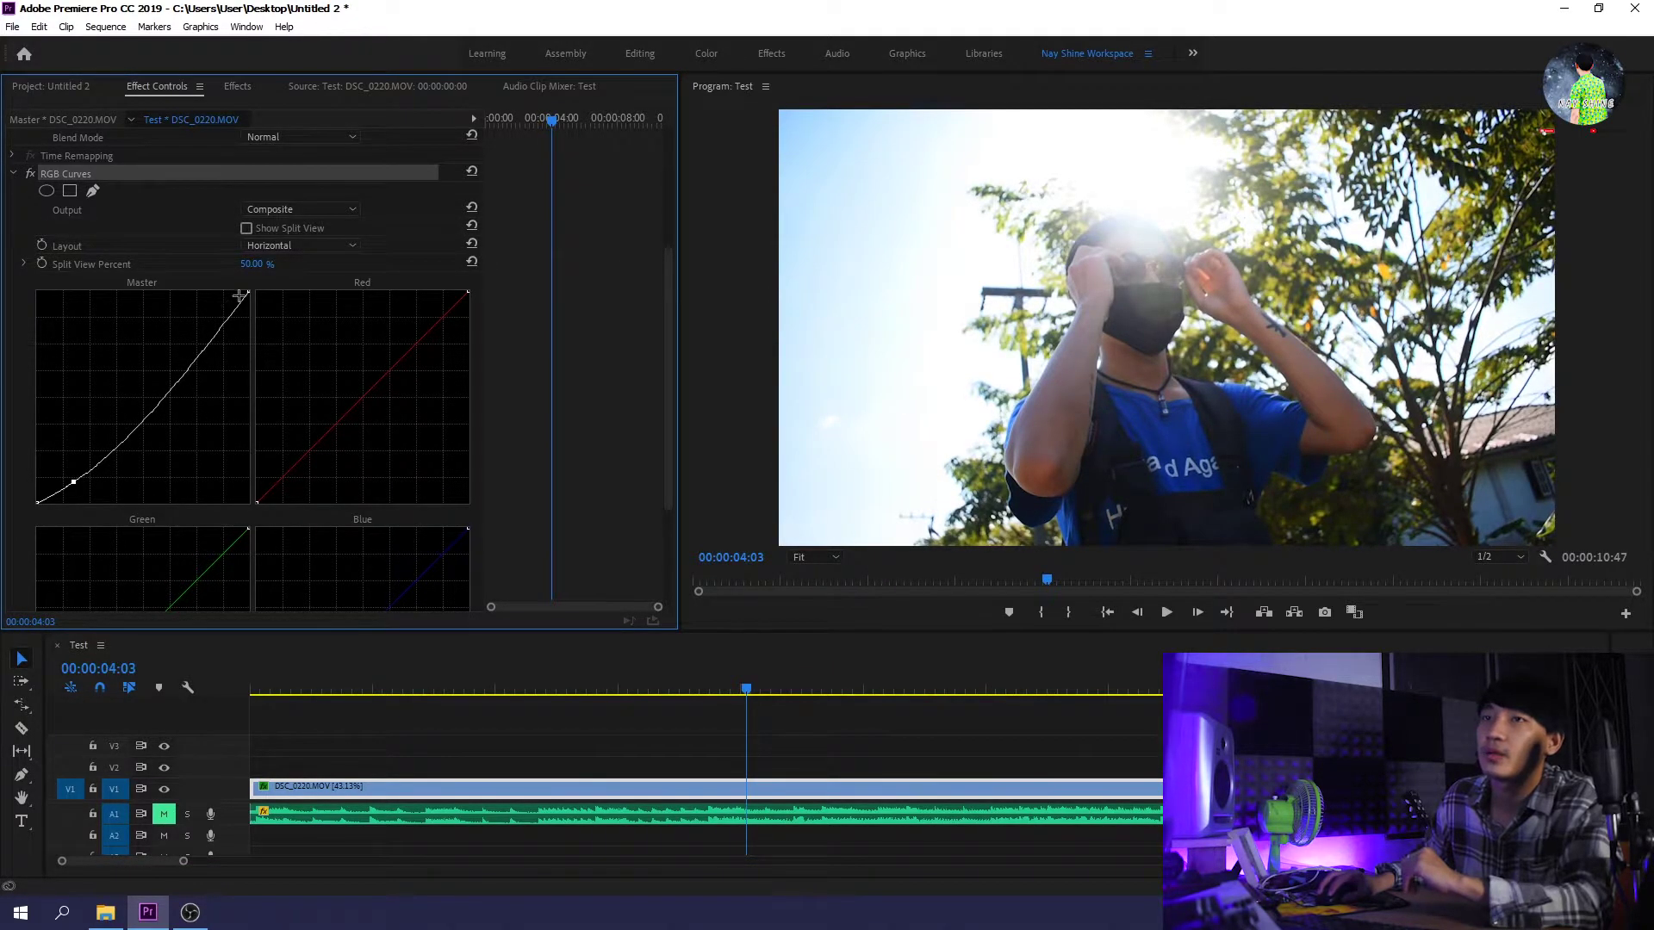
drag(249, 293, 255, 290)
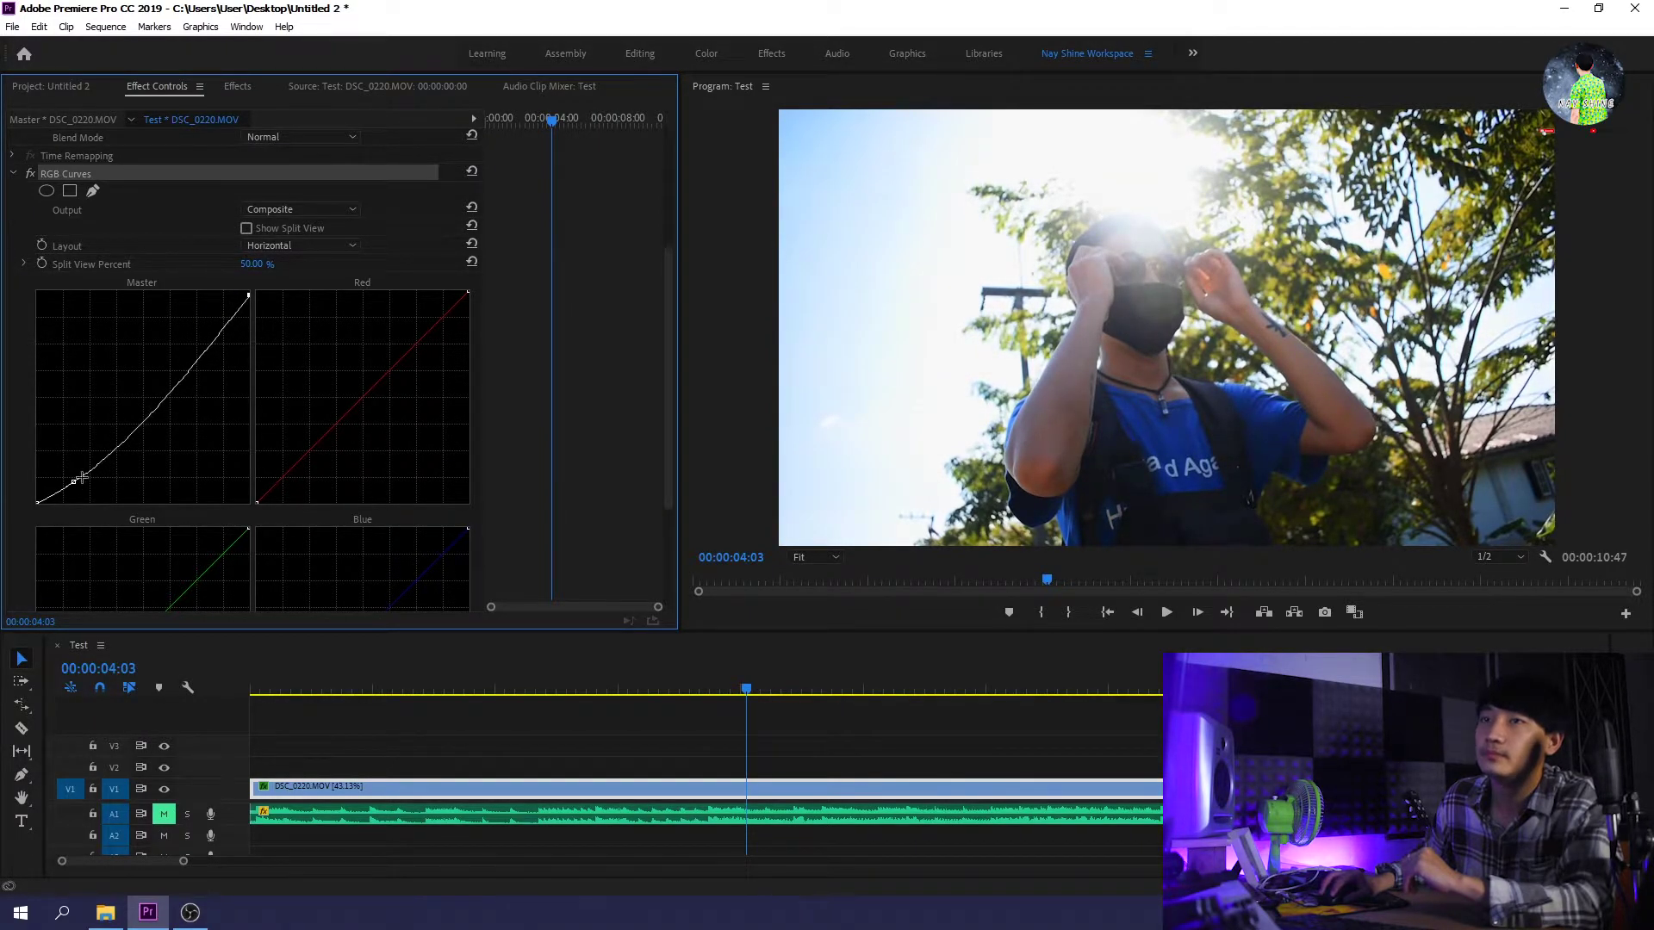
drag(81, 477, 114, 457)
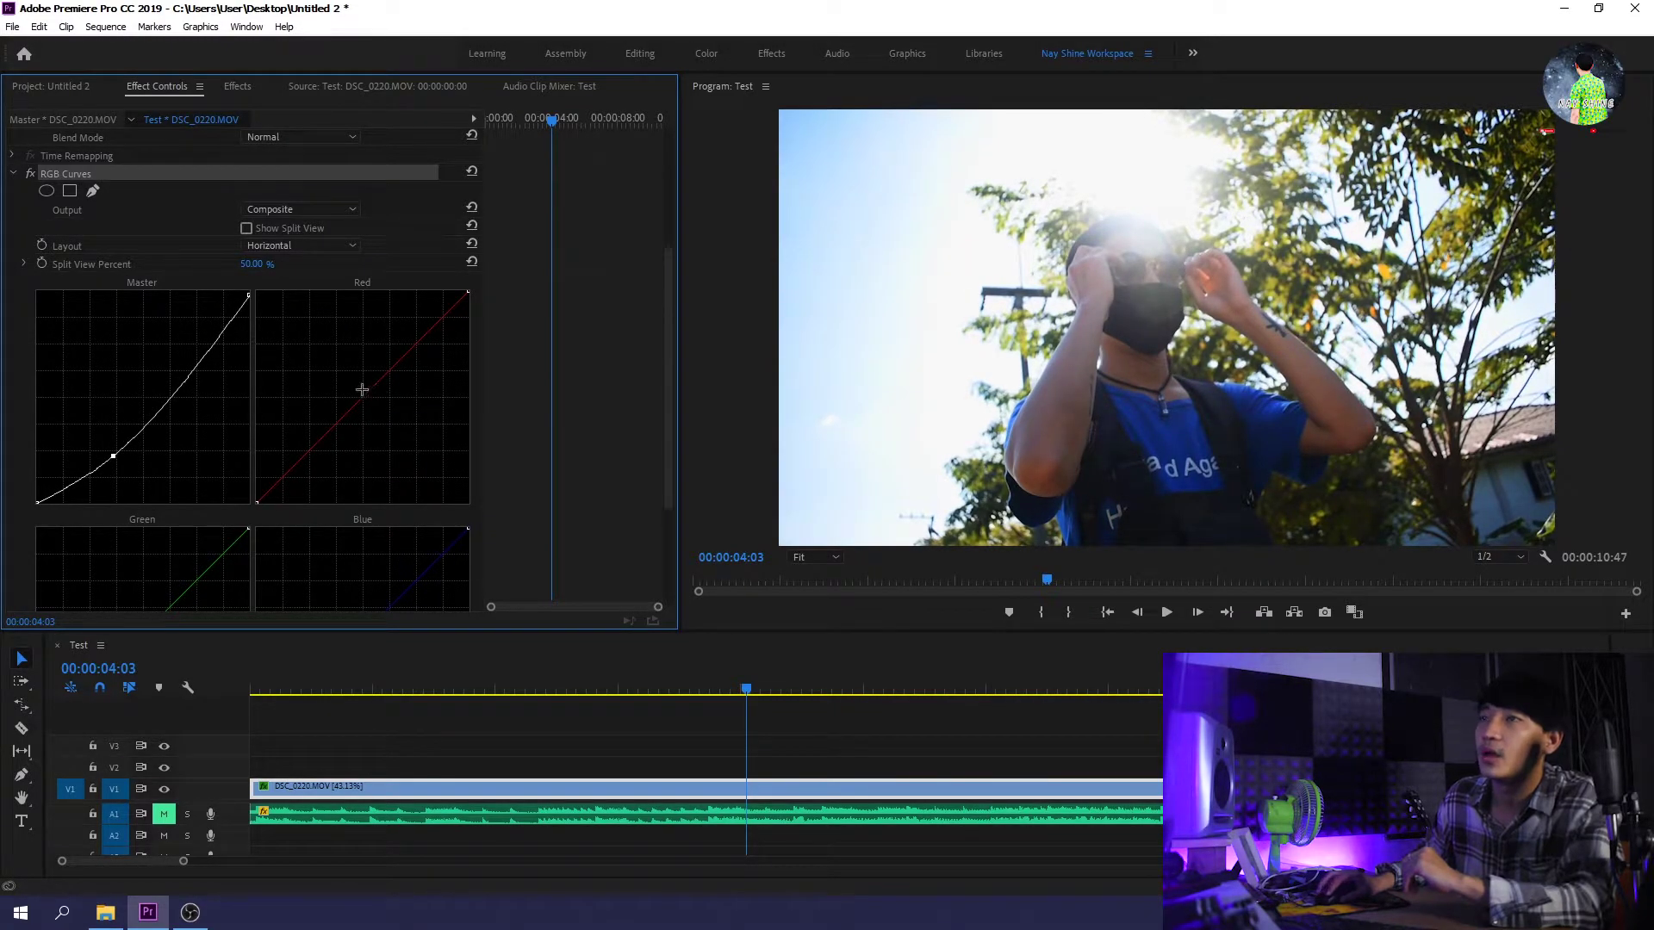
drag(359, 401, 355, 391)
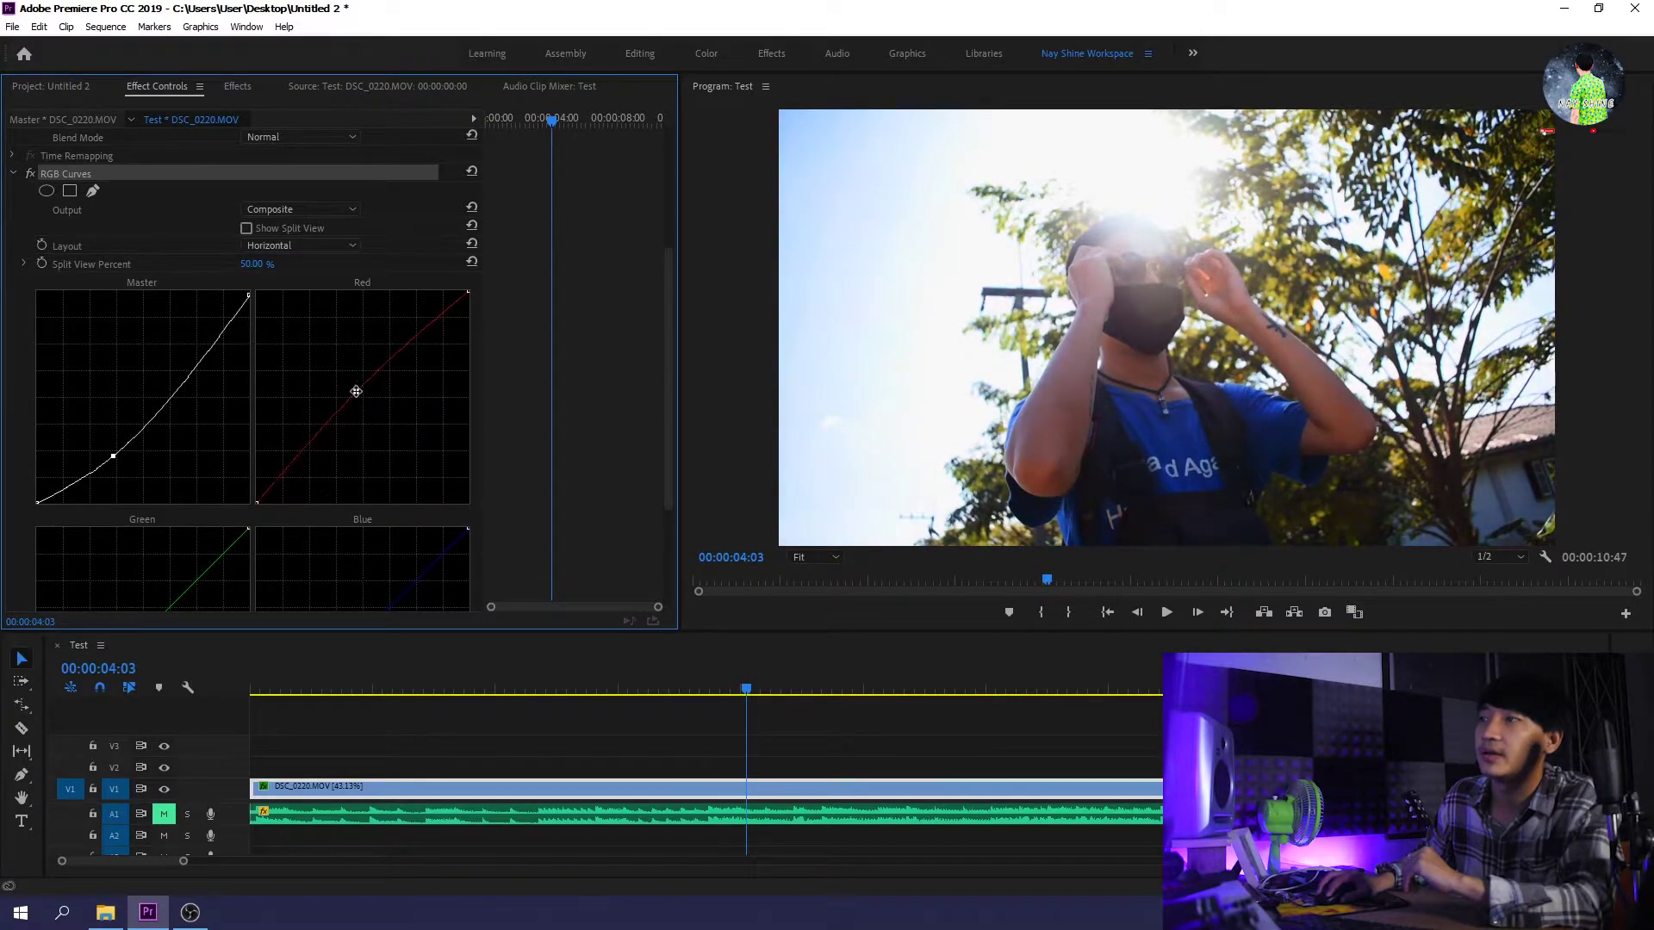
scroll(377, 422, down, 2)
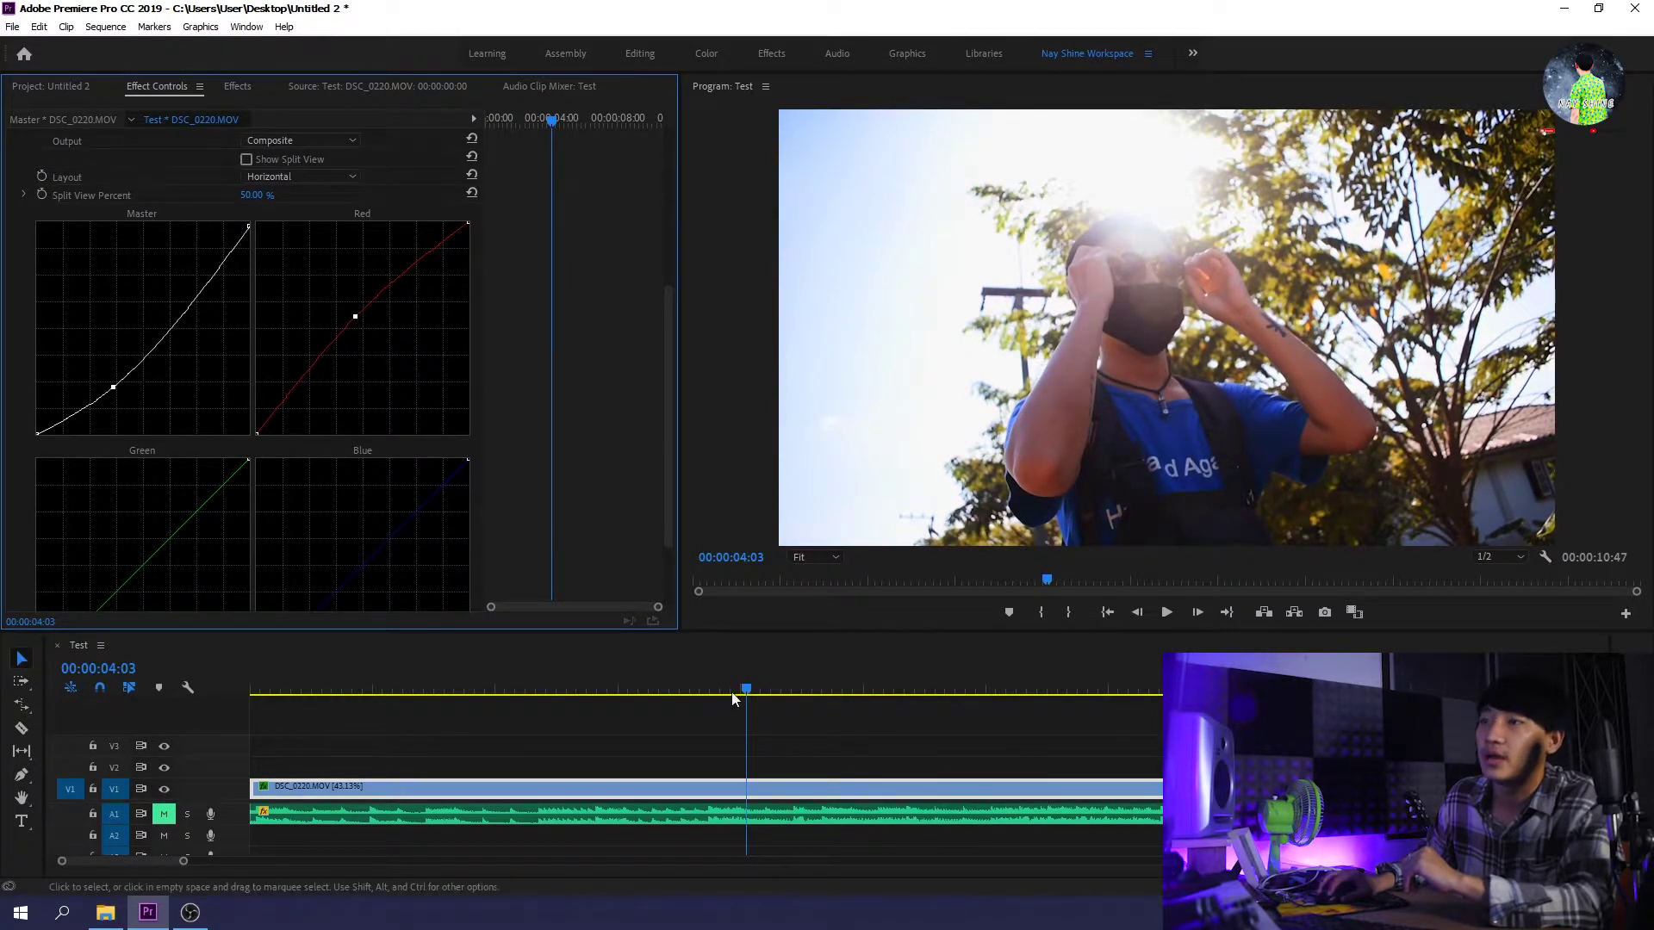
Step: Slightly raise a Green curve point and lift the Blue curve to cool the clip
click(774, 689)
mouse_move(793, 685)
mouse_down()
mouse_move(1312, 650)
mouse_move(810, 678)
mouse_up()
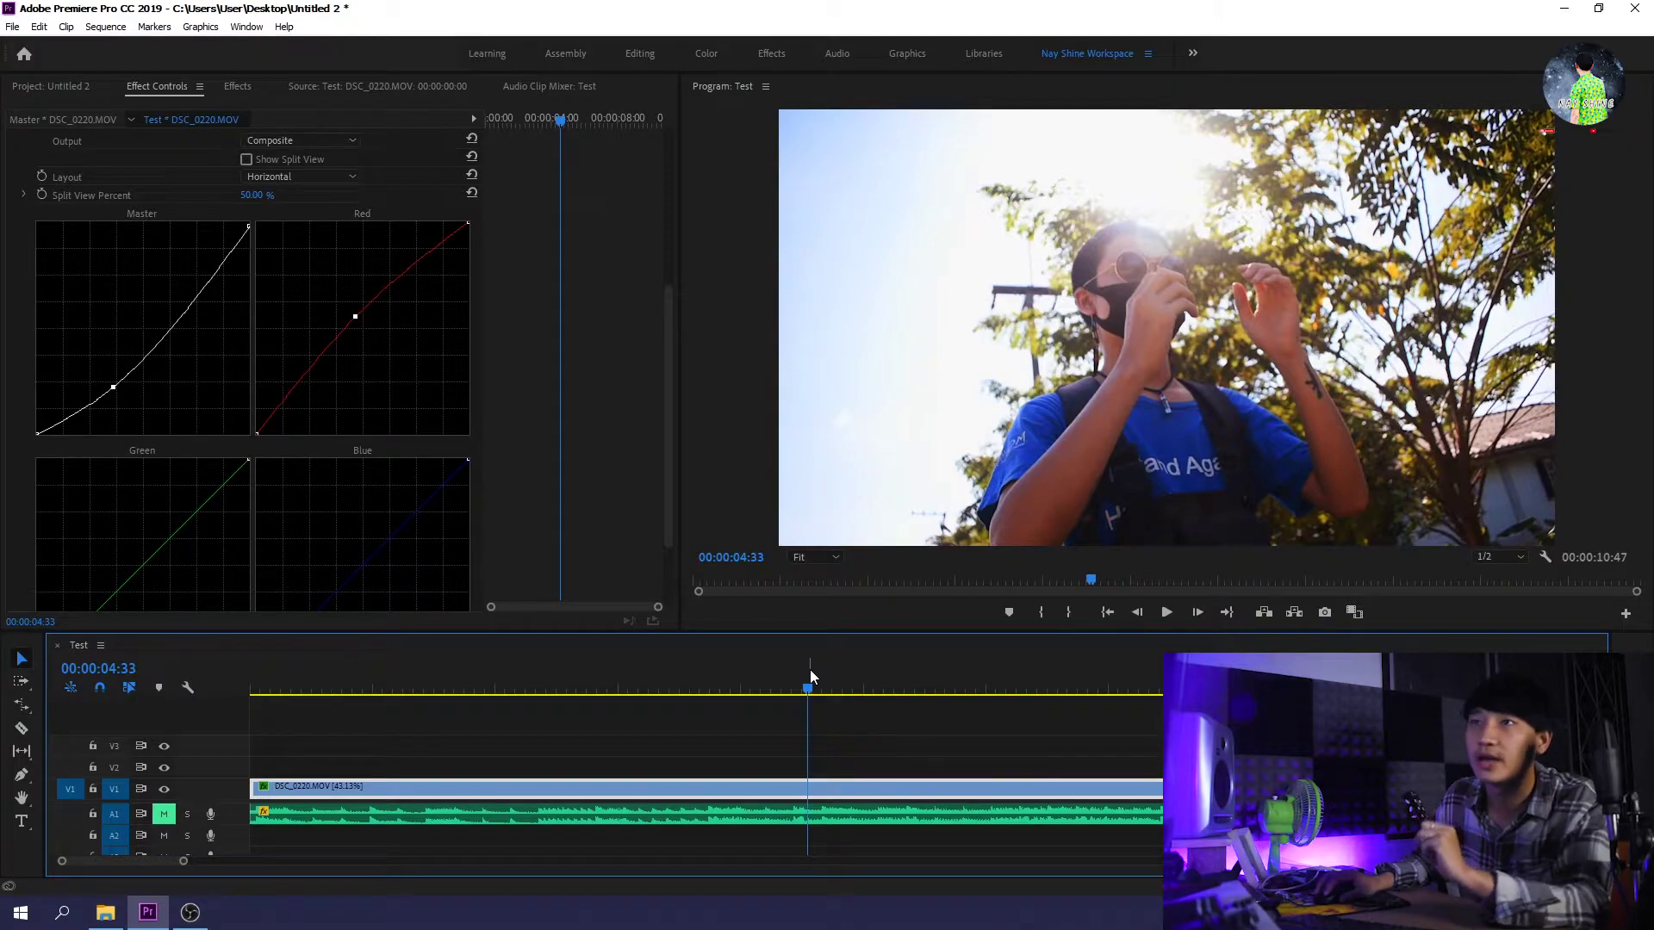
scroll(354, 400, down, 2)
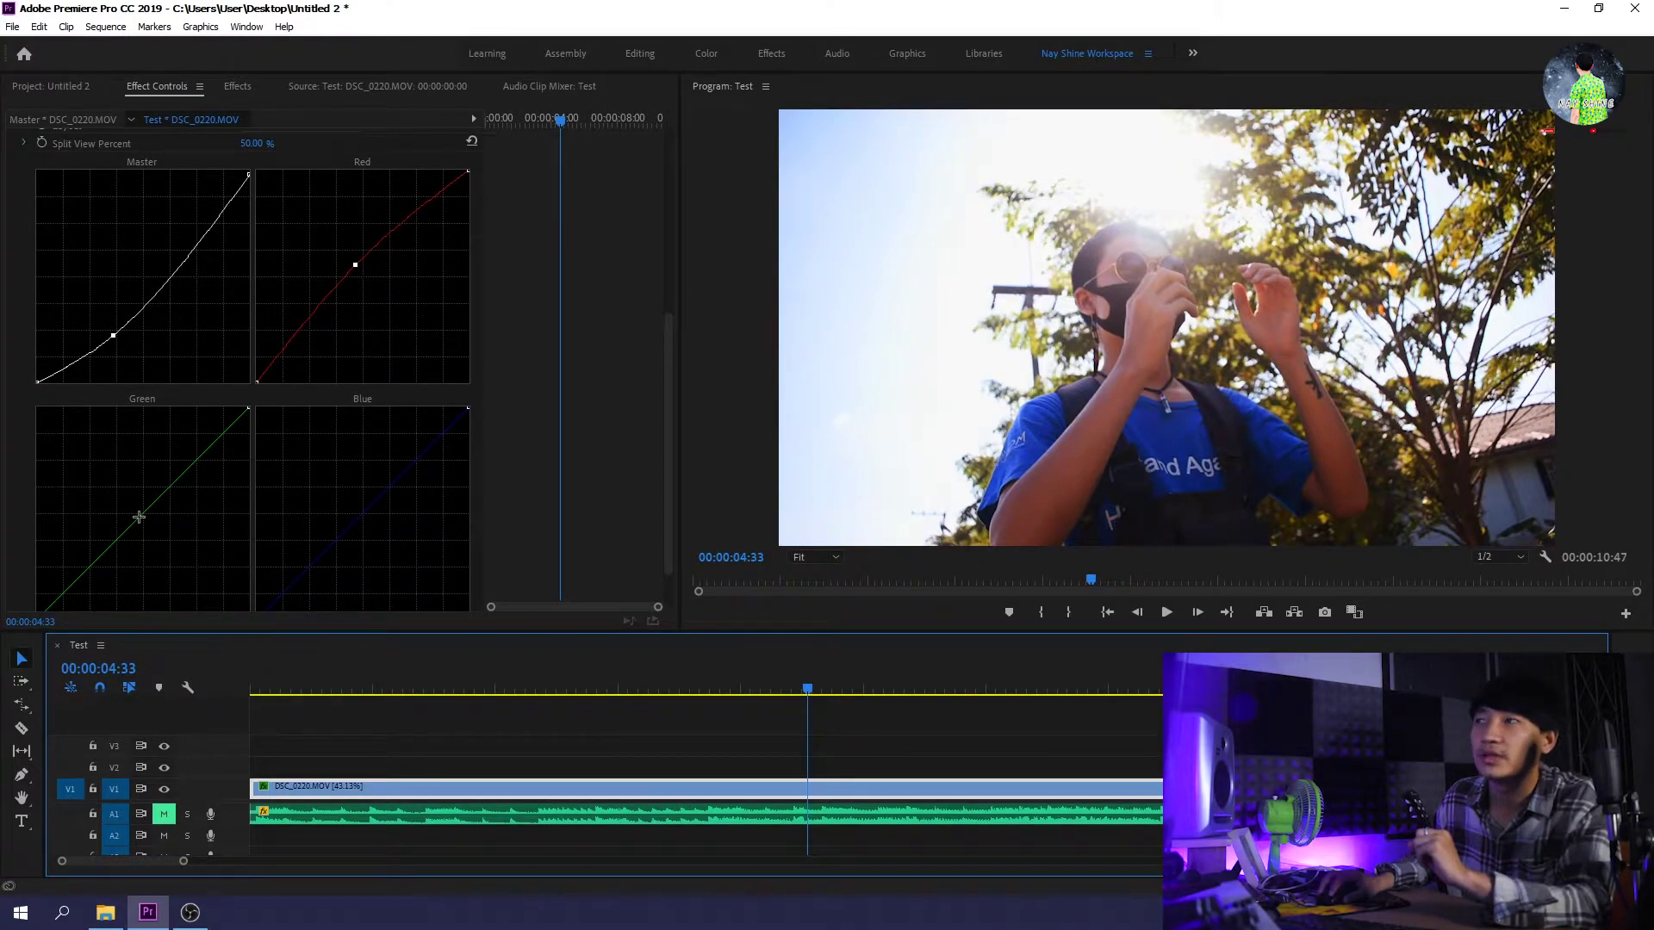
drag(139, 517, 140, 503)
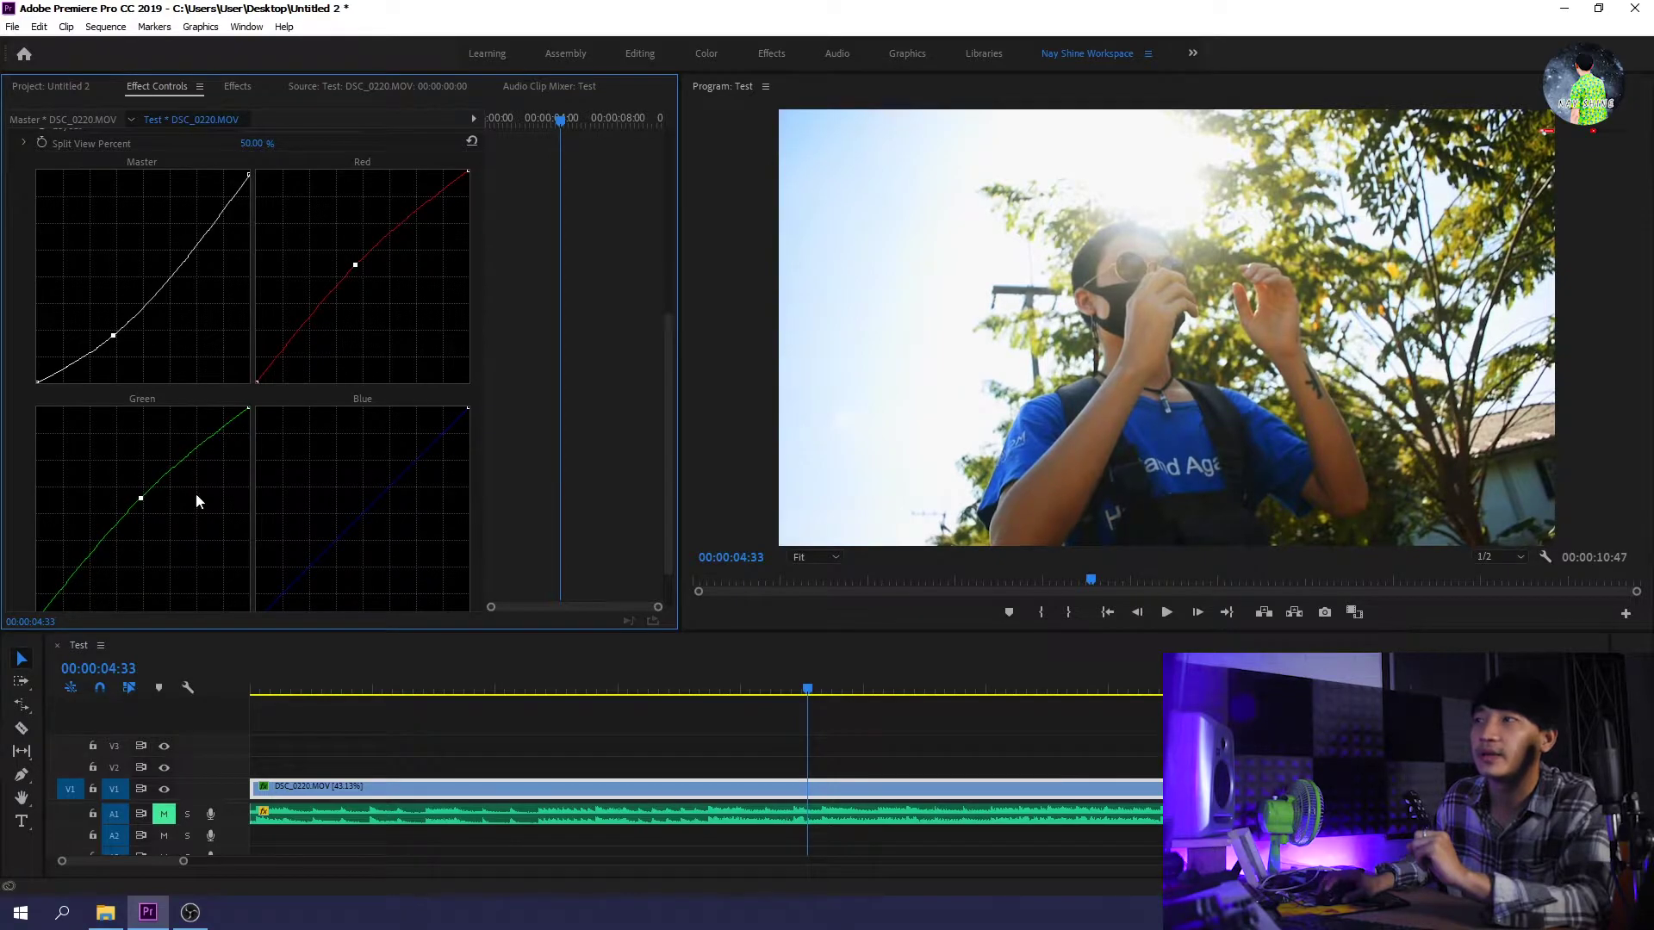
scroll(288, 533, down, 2)
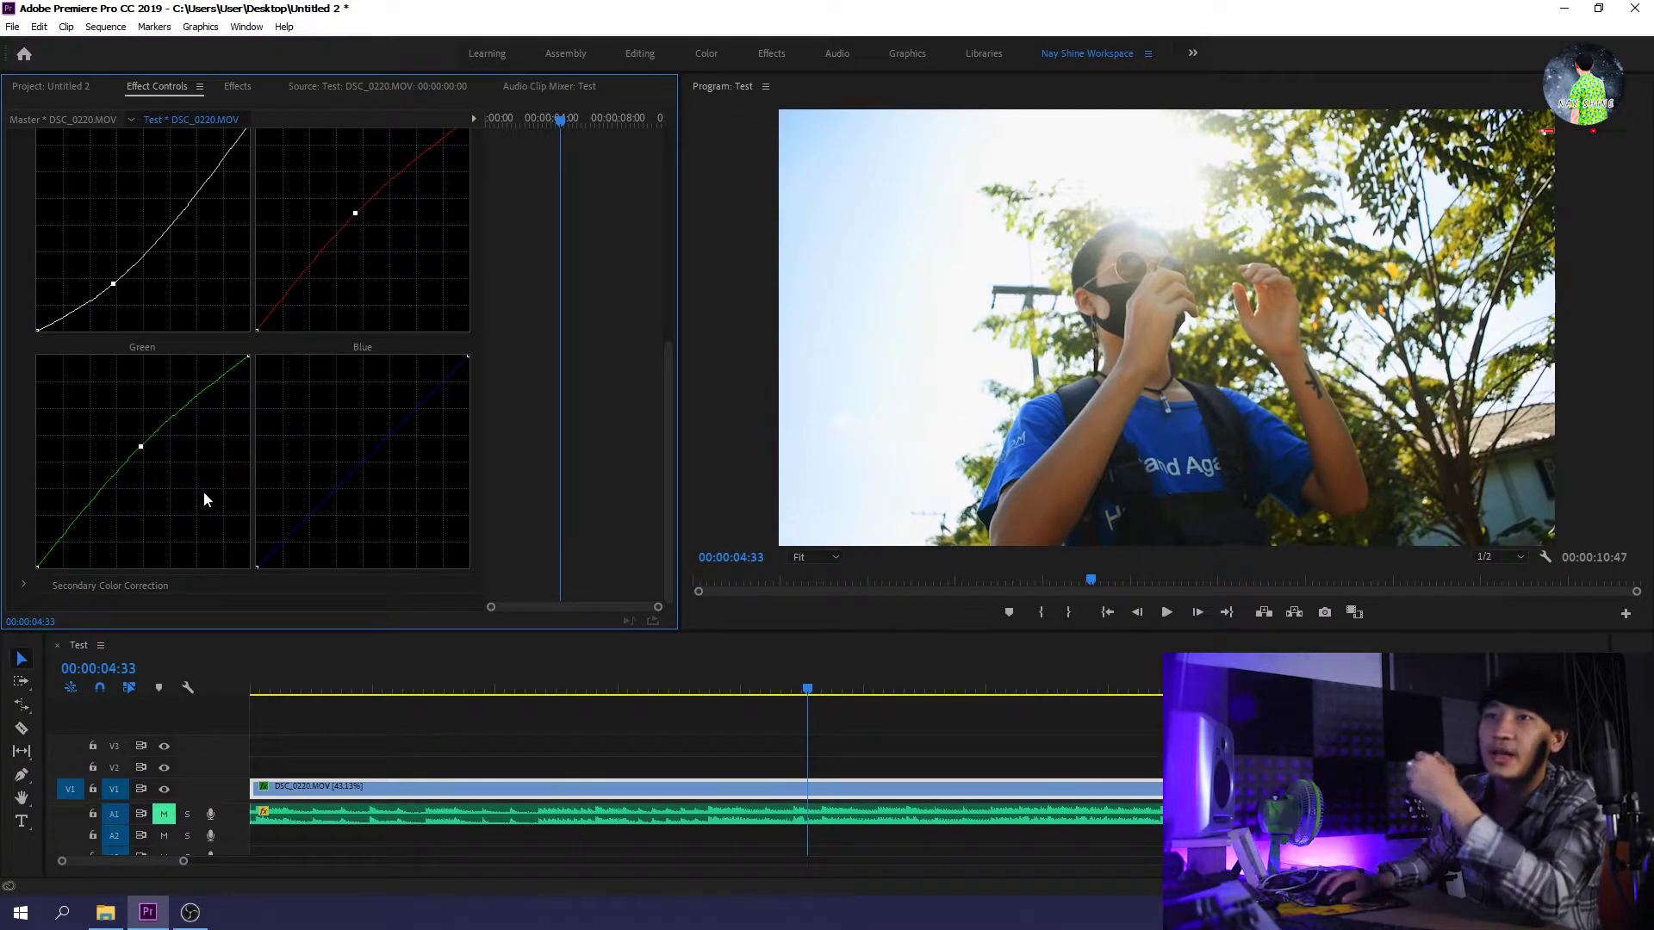
drag(145, 447, 138, 450)
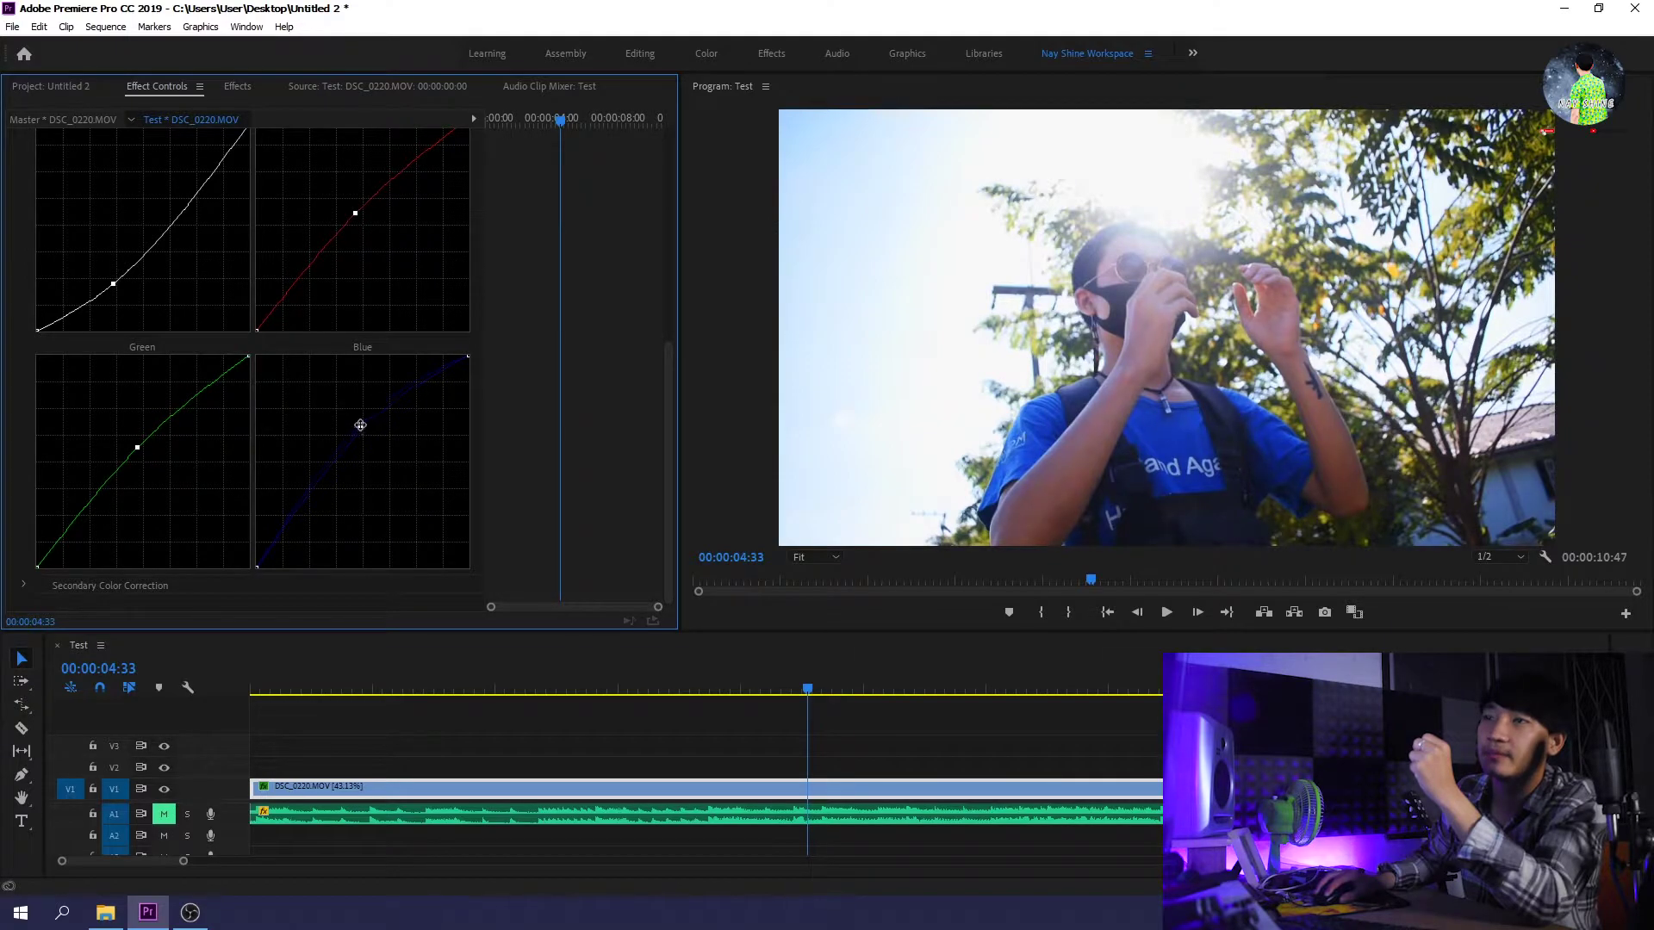
drag(378, 465, 356, 429)
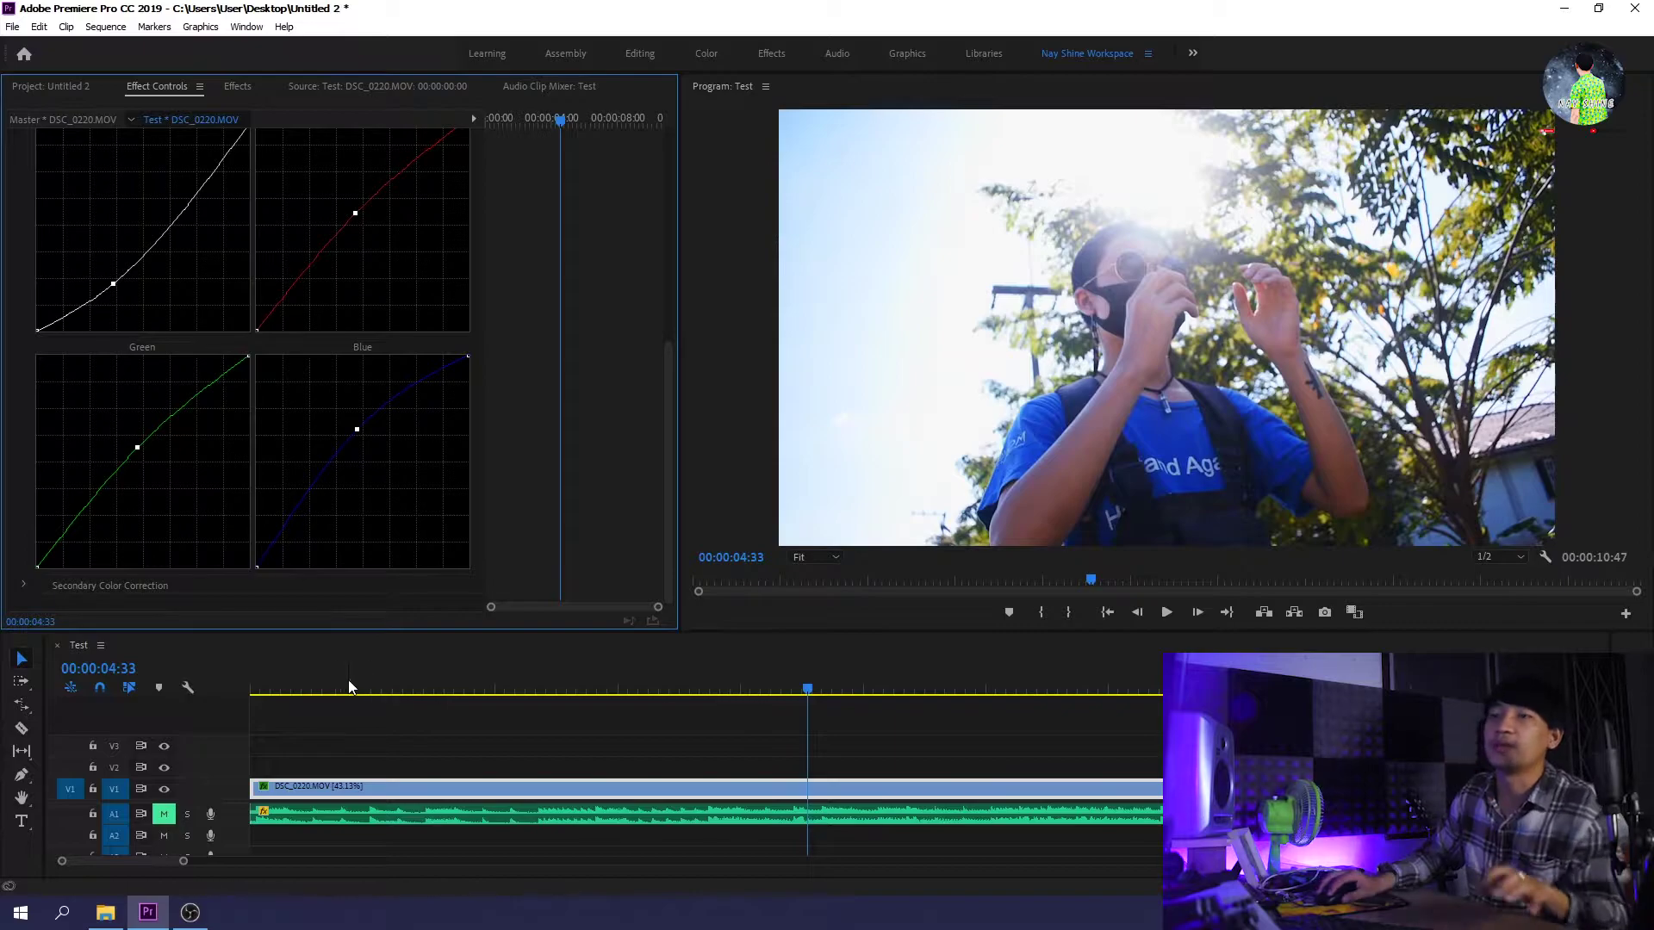
key(Home)
key(space)
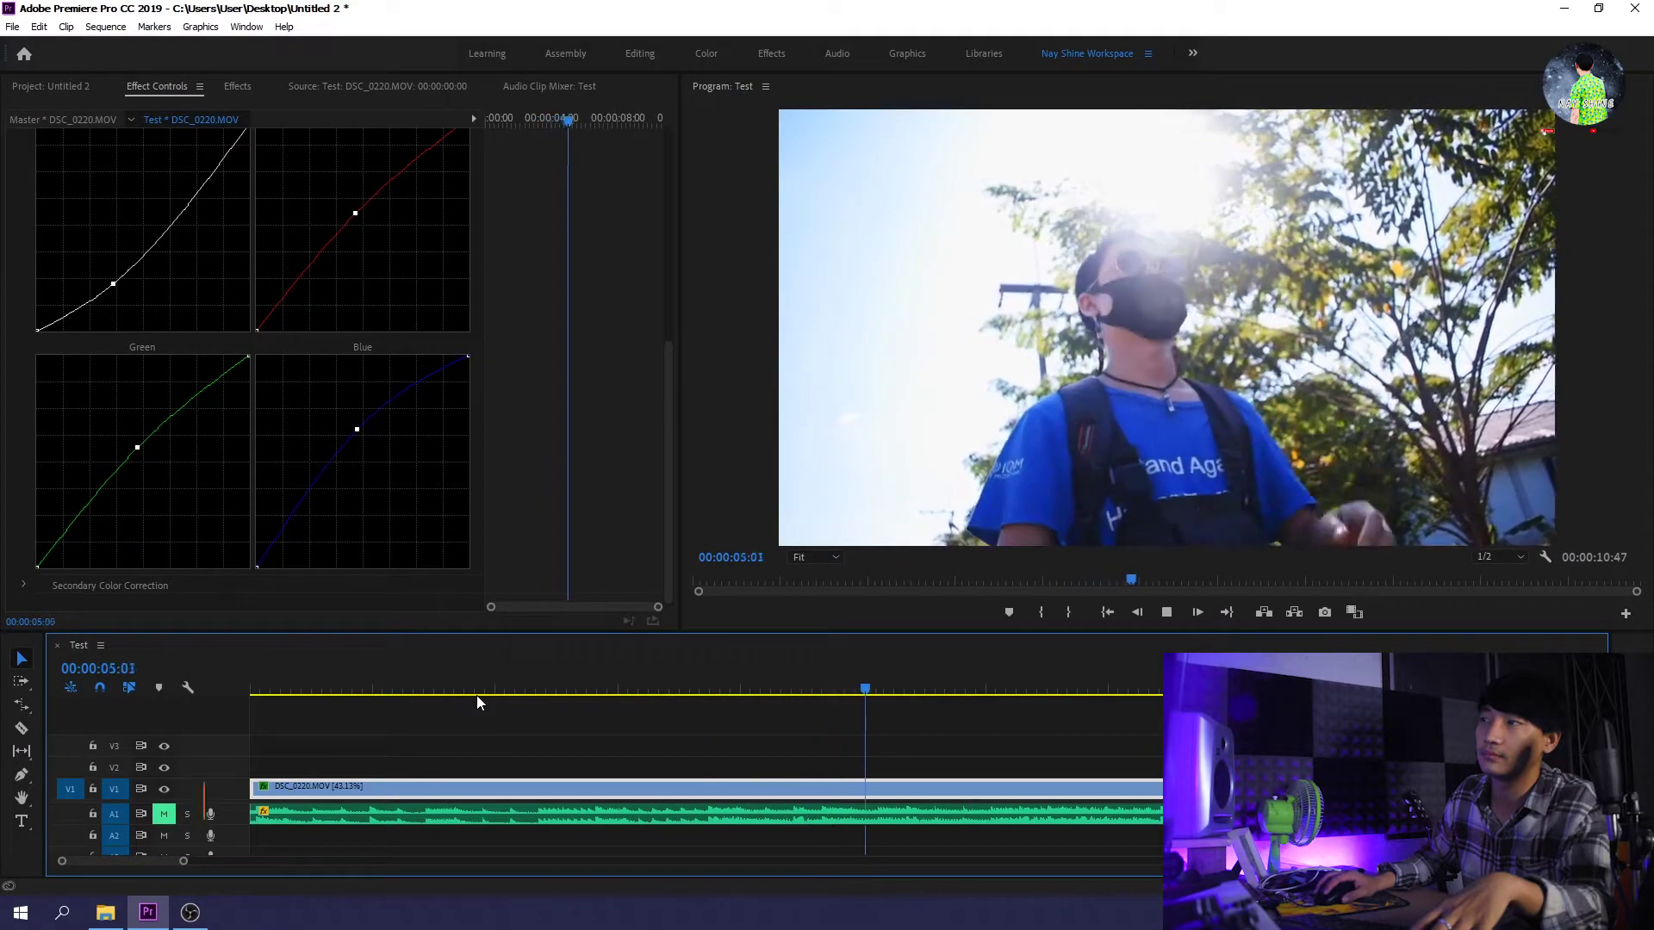
key(space)
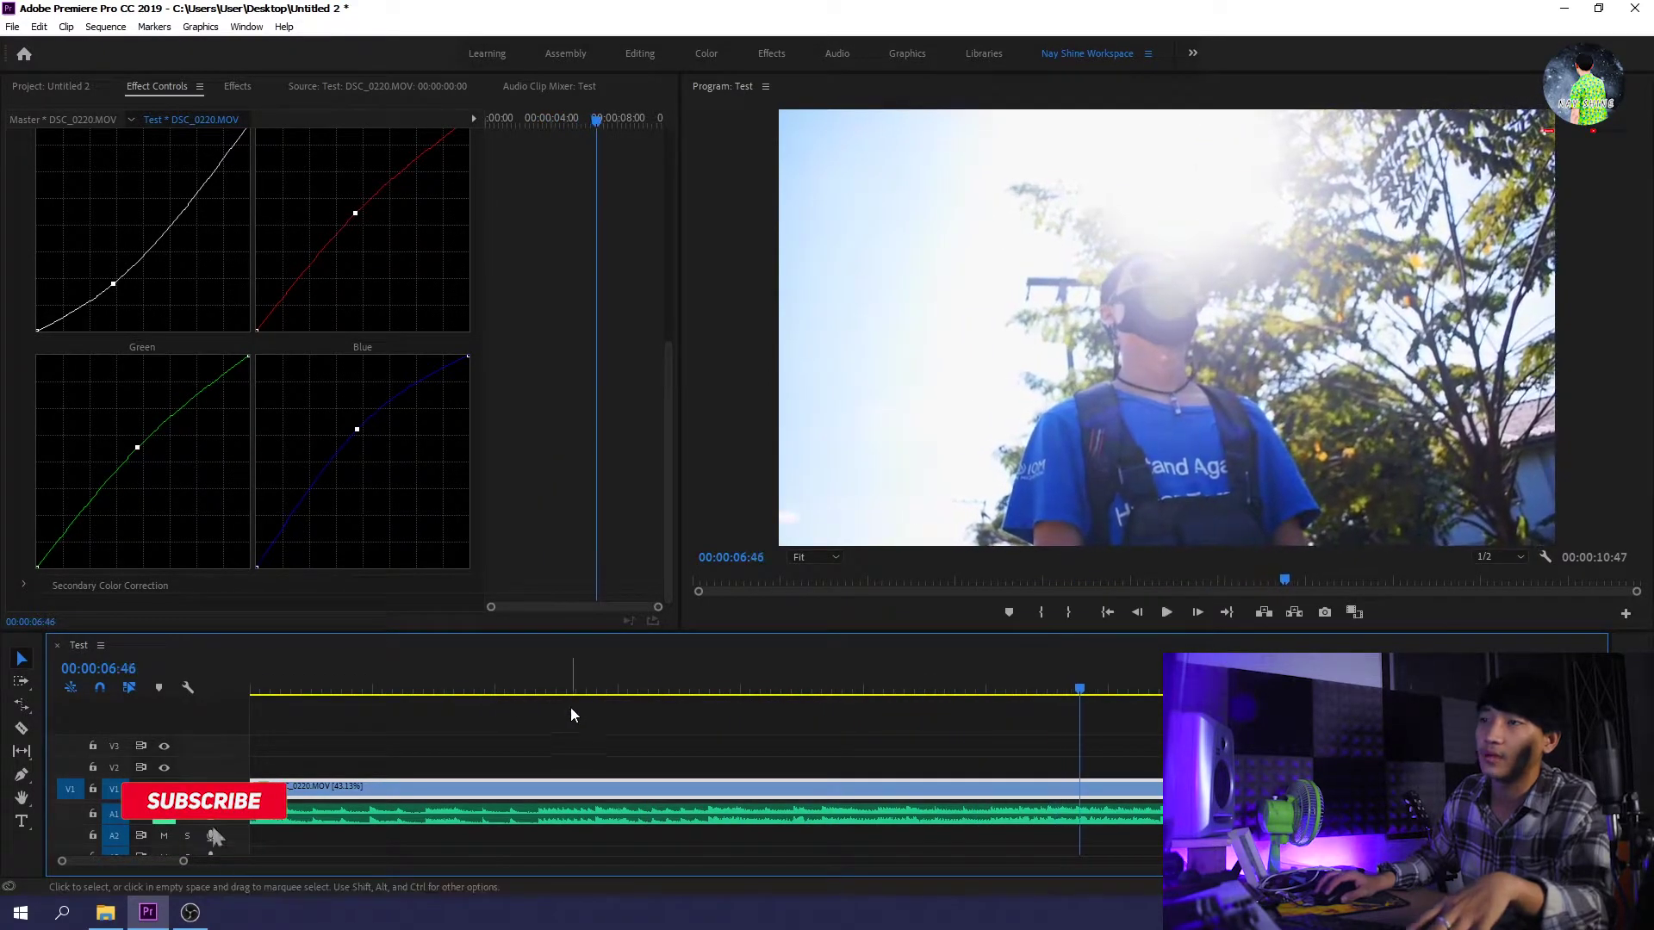
click(587, 686)
scroll(302, 360, up, 3)
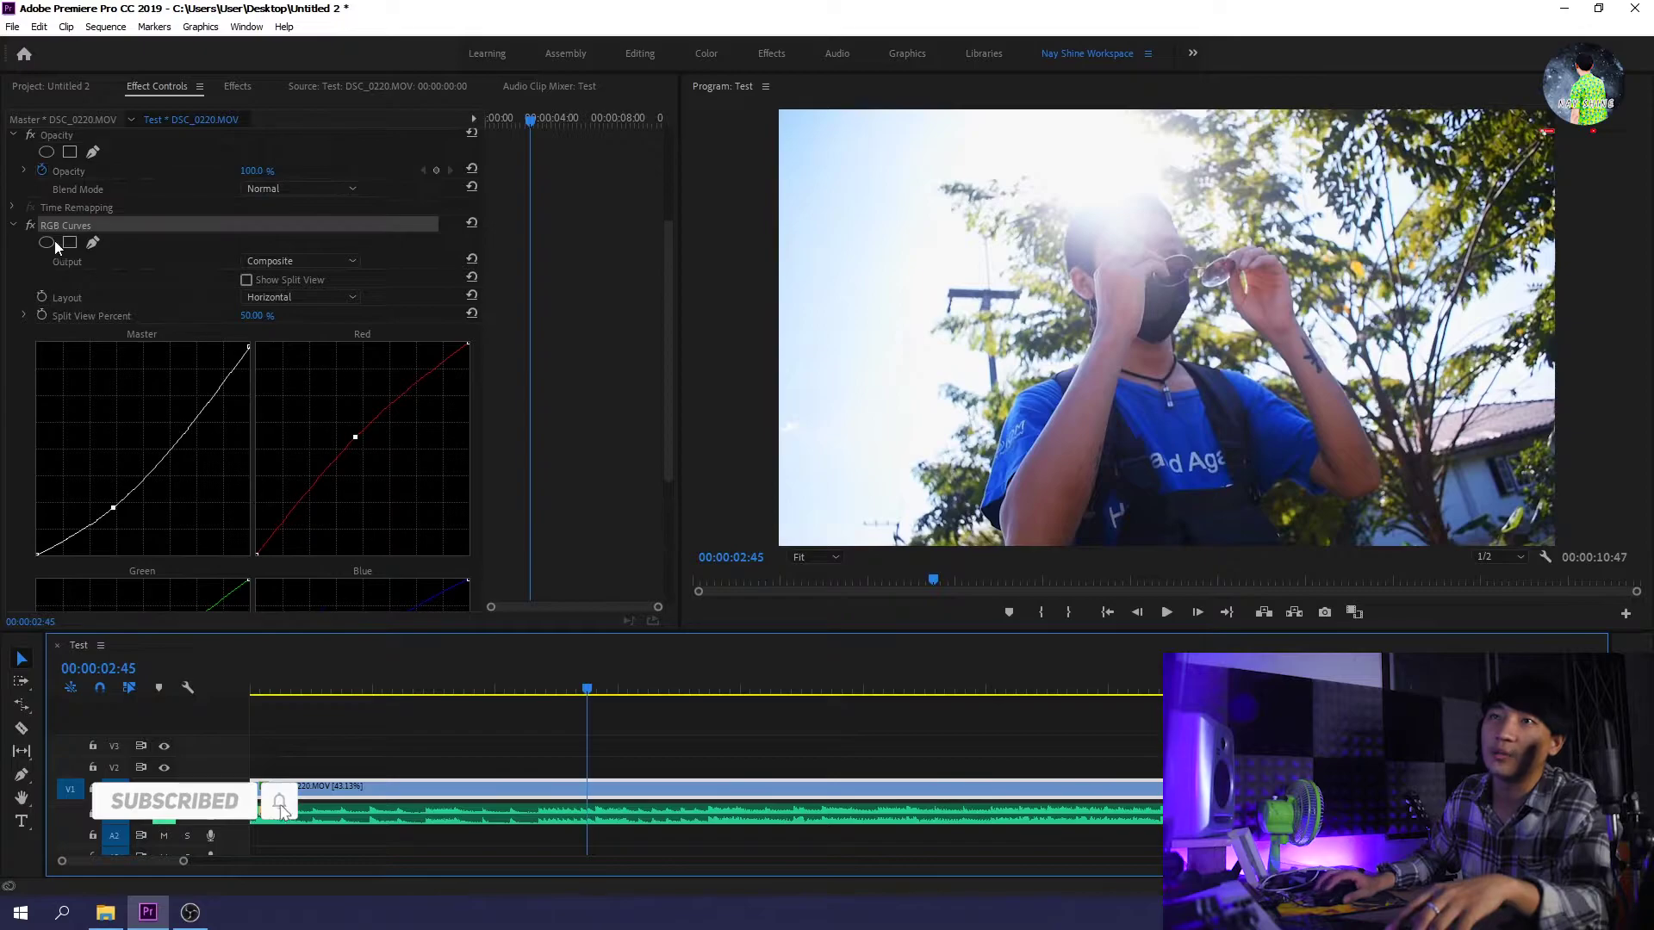
click(32, 225)
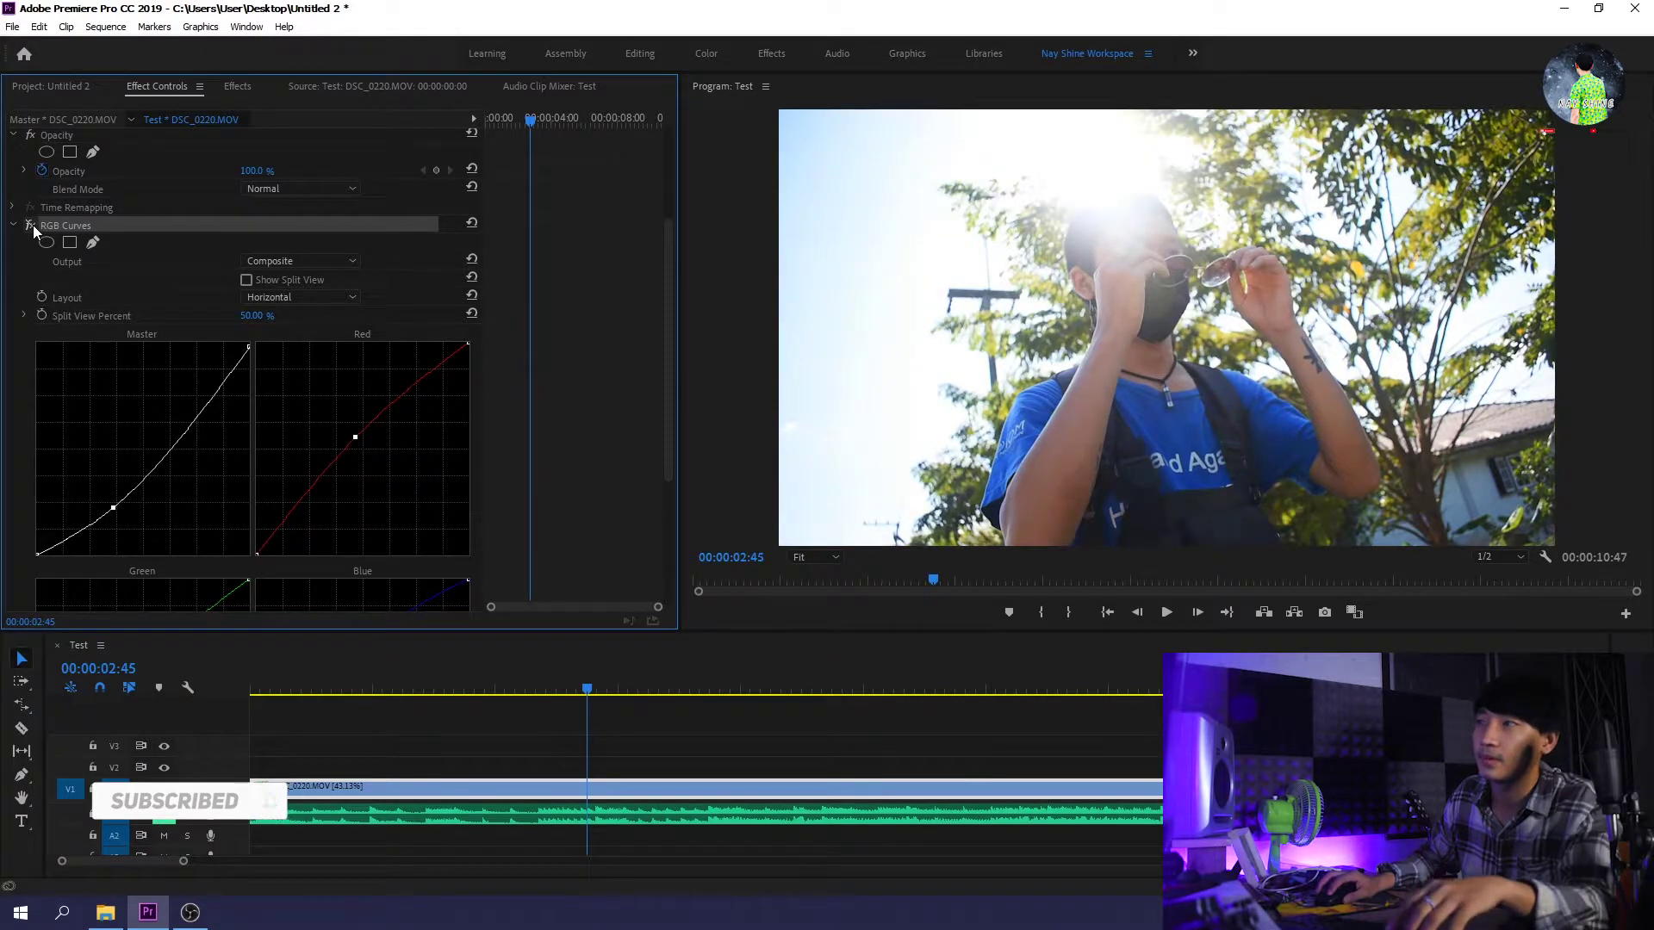
drag(637, 689, 913, 699)
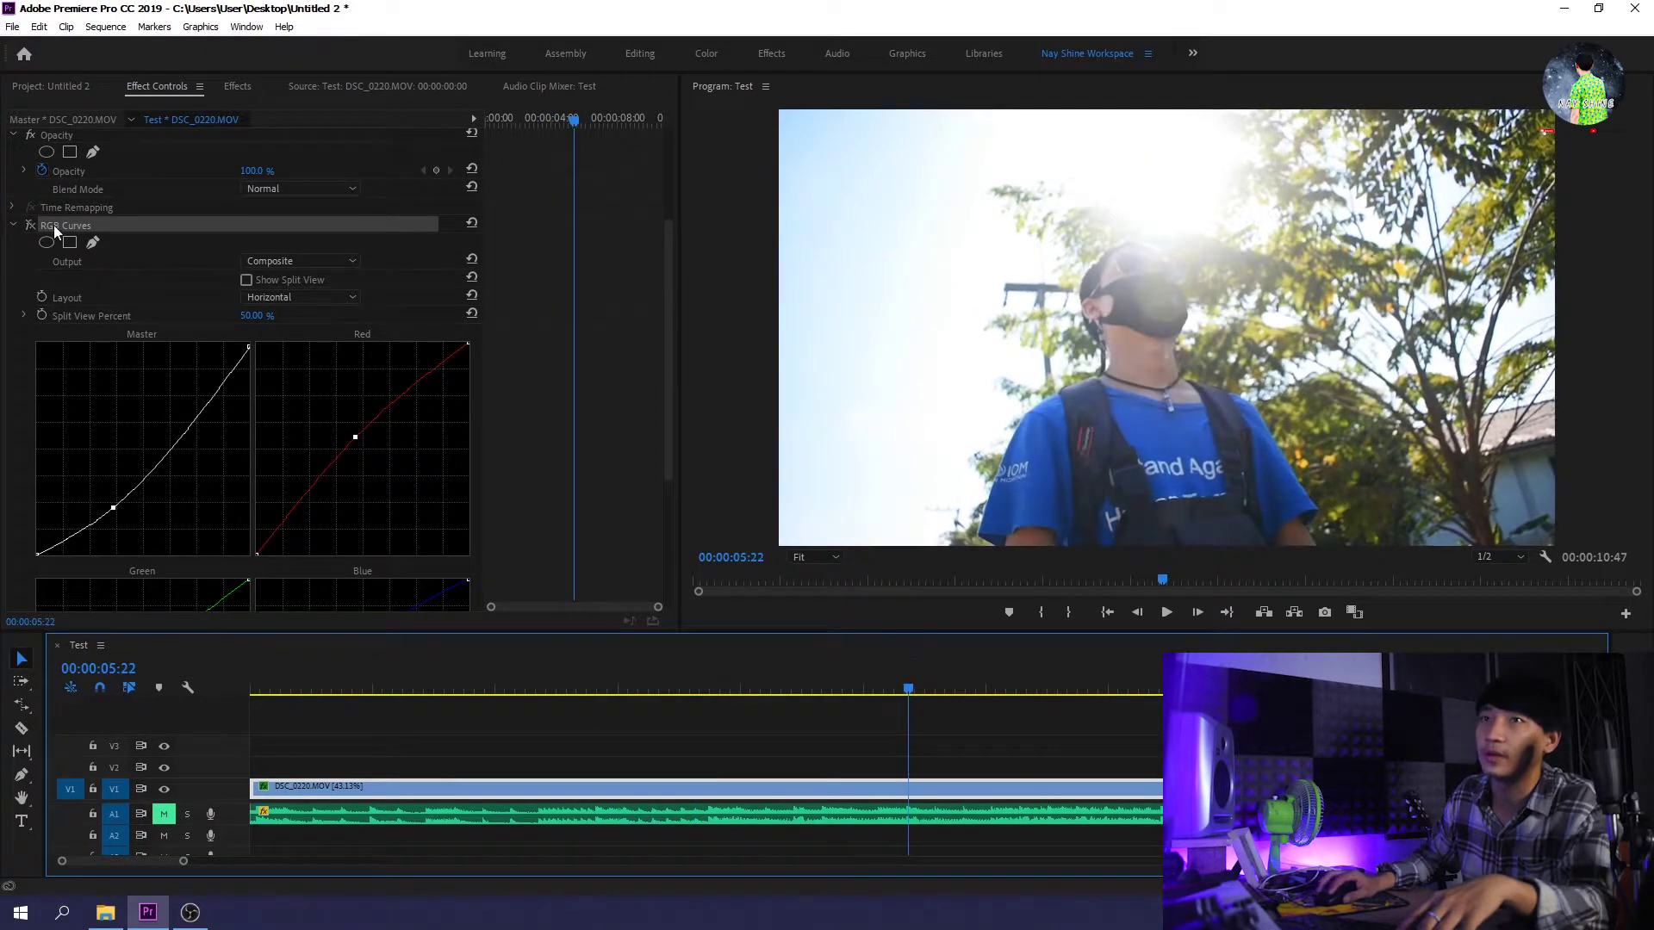
click(31, 226)
click(31, 225)
click(31, 226)
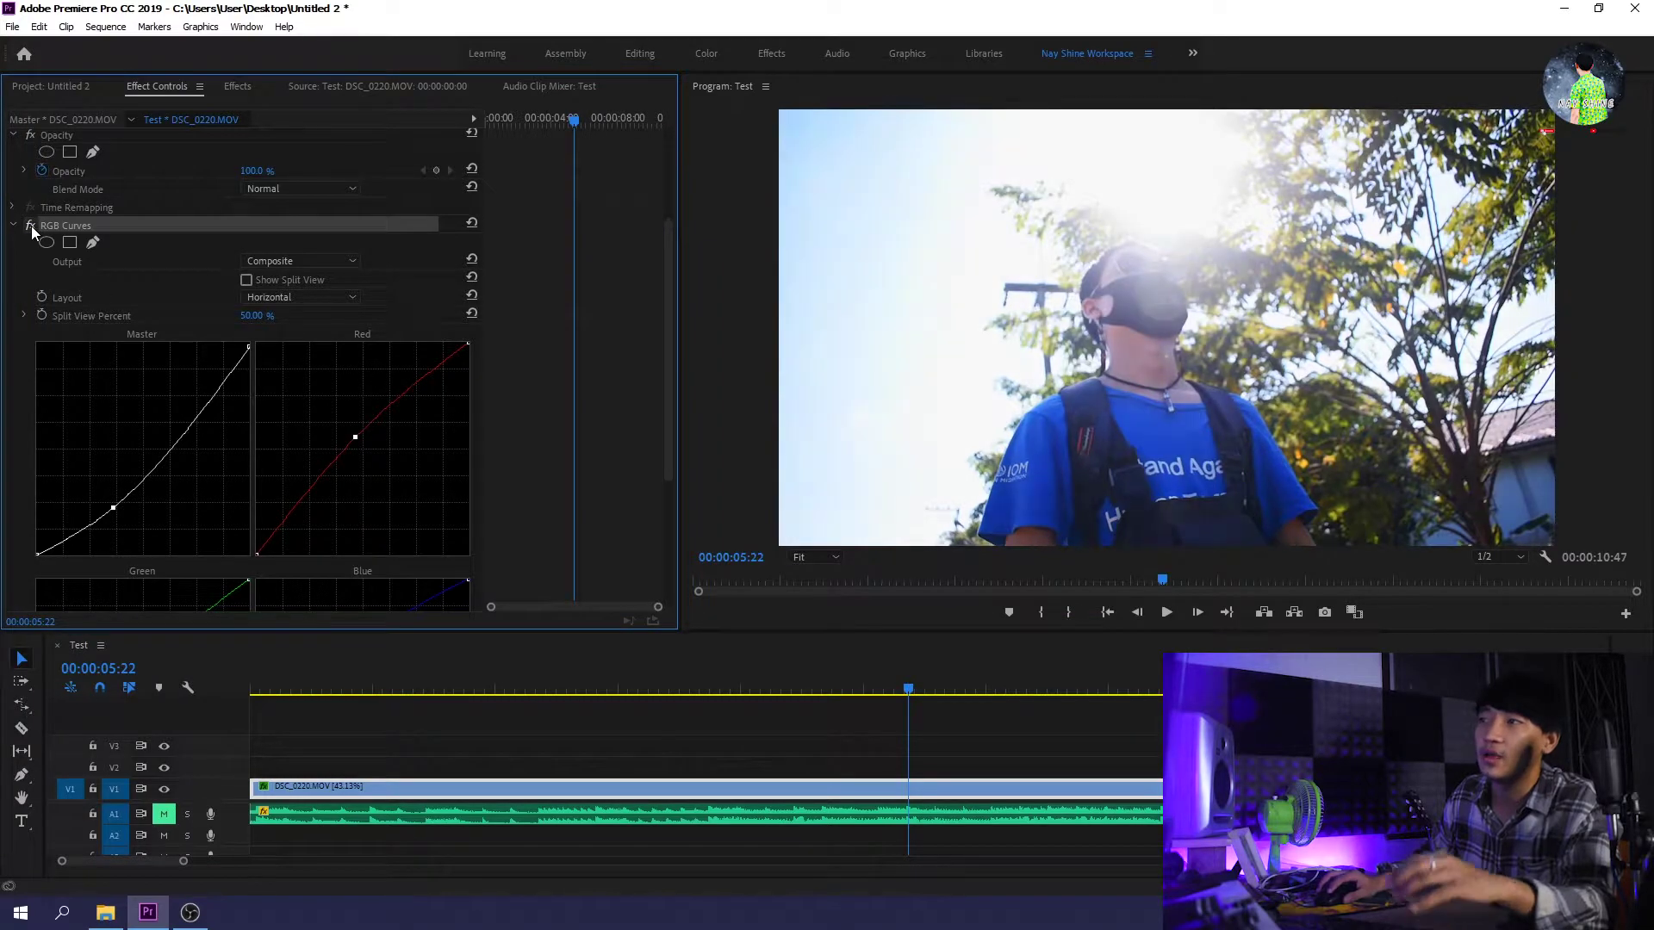
click(31, 226)
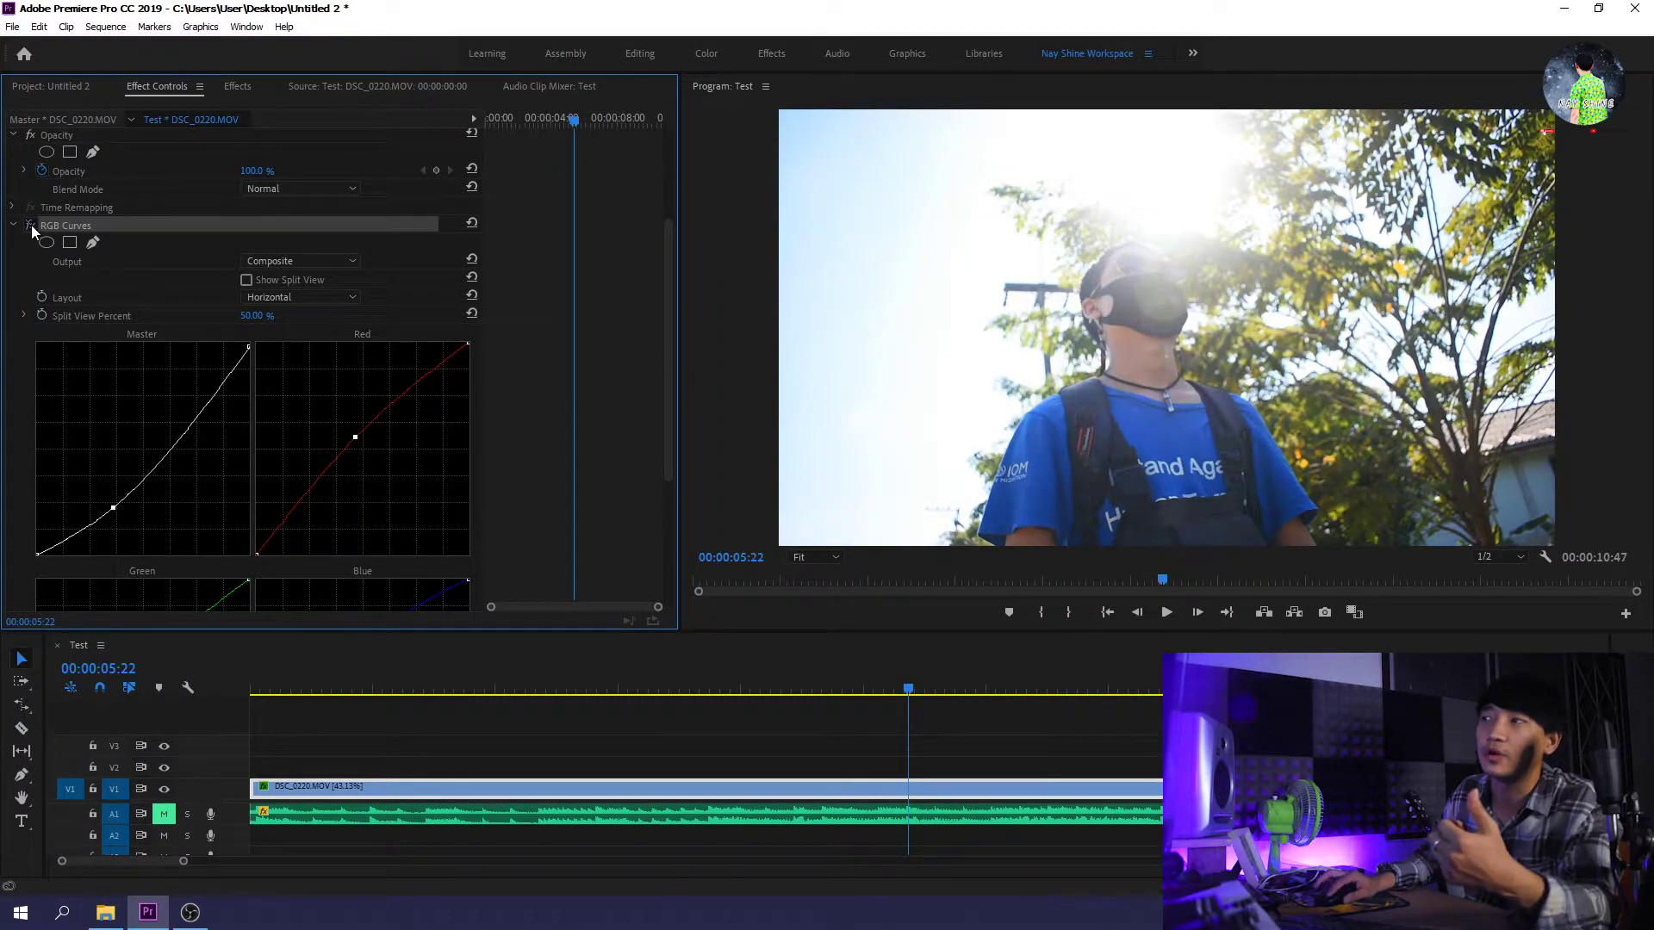
click(31, 226)
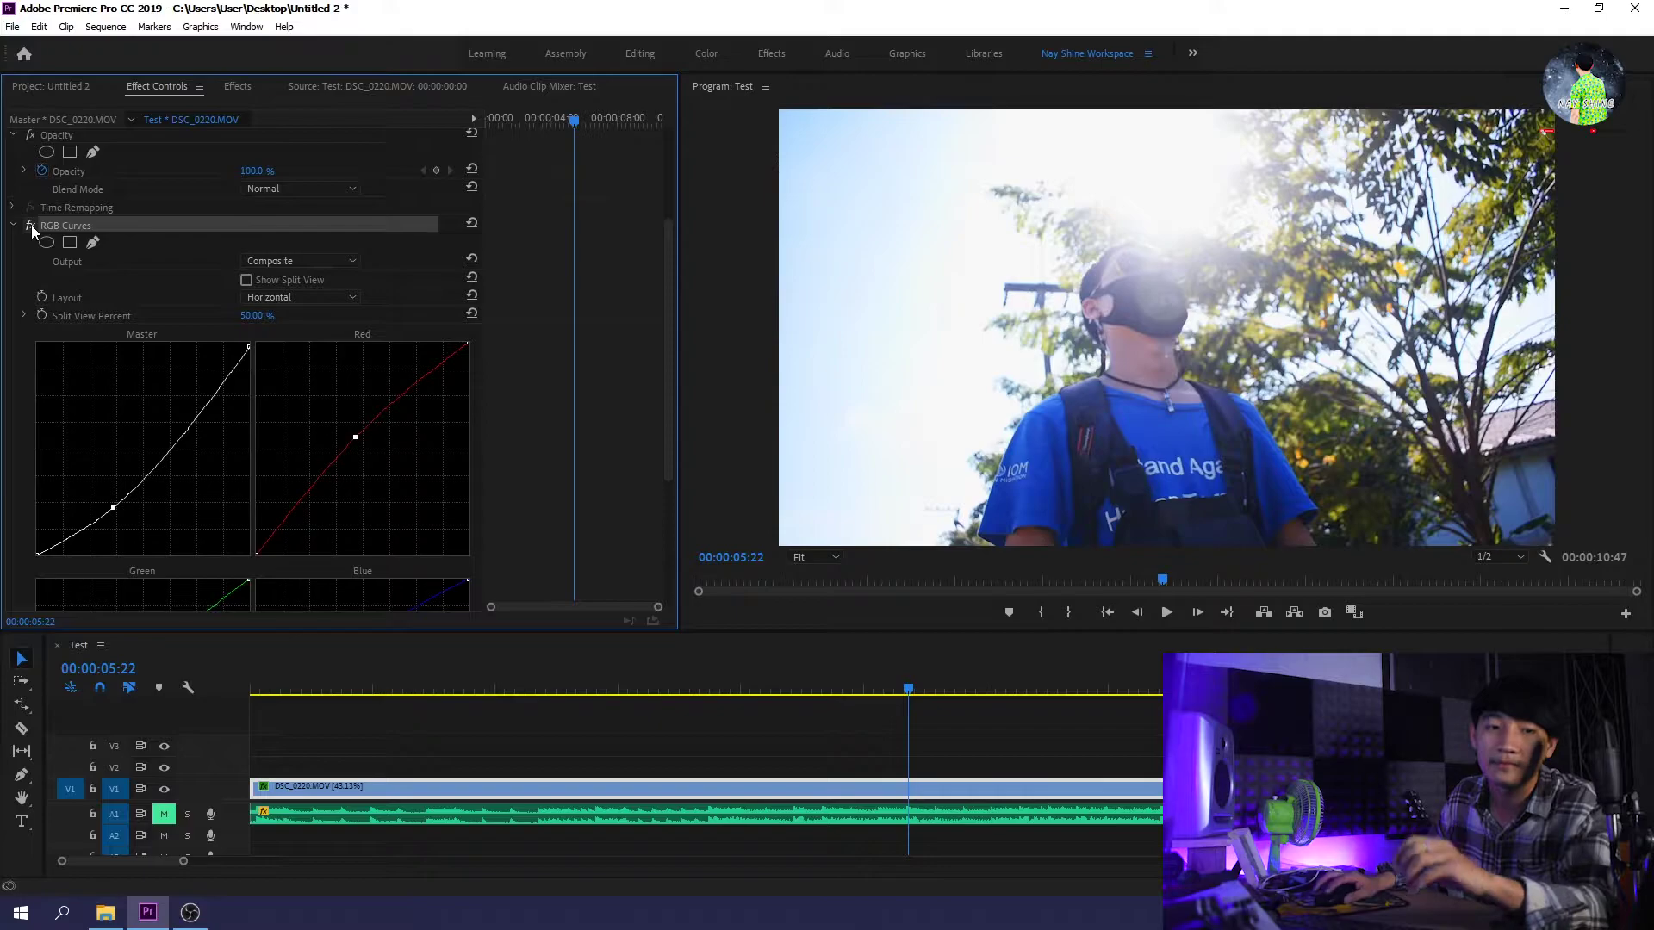
click(733, 689)
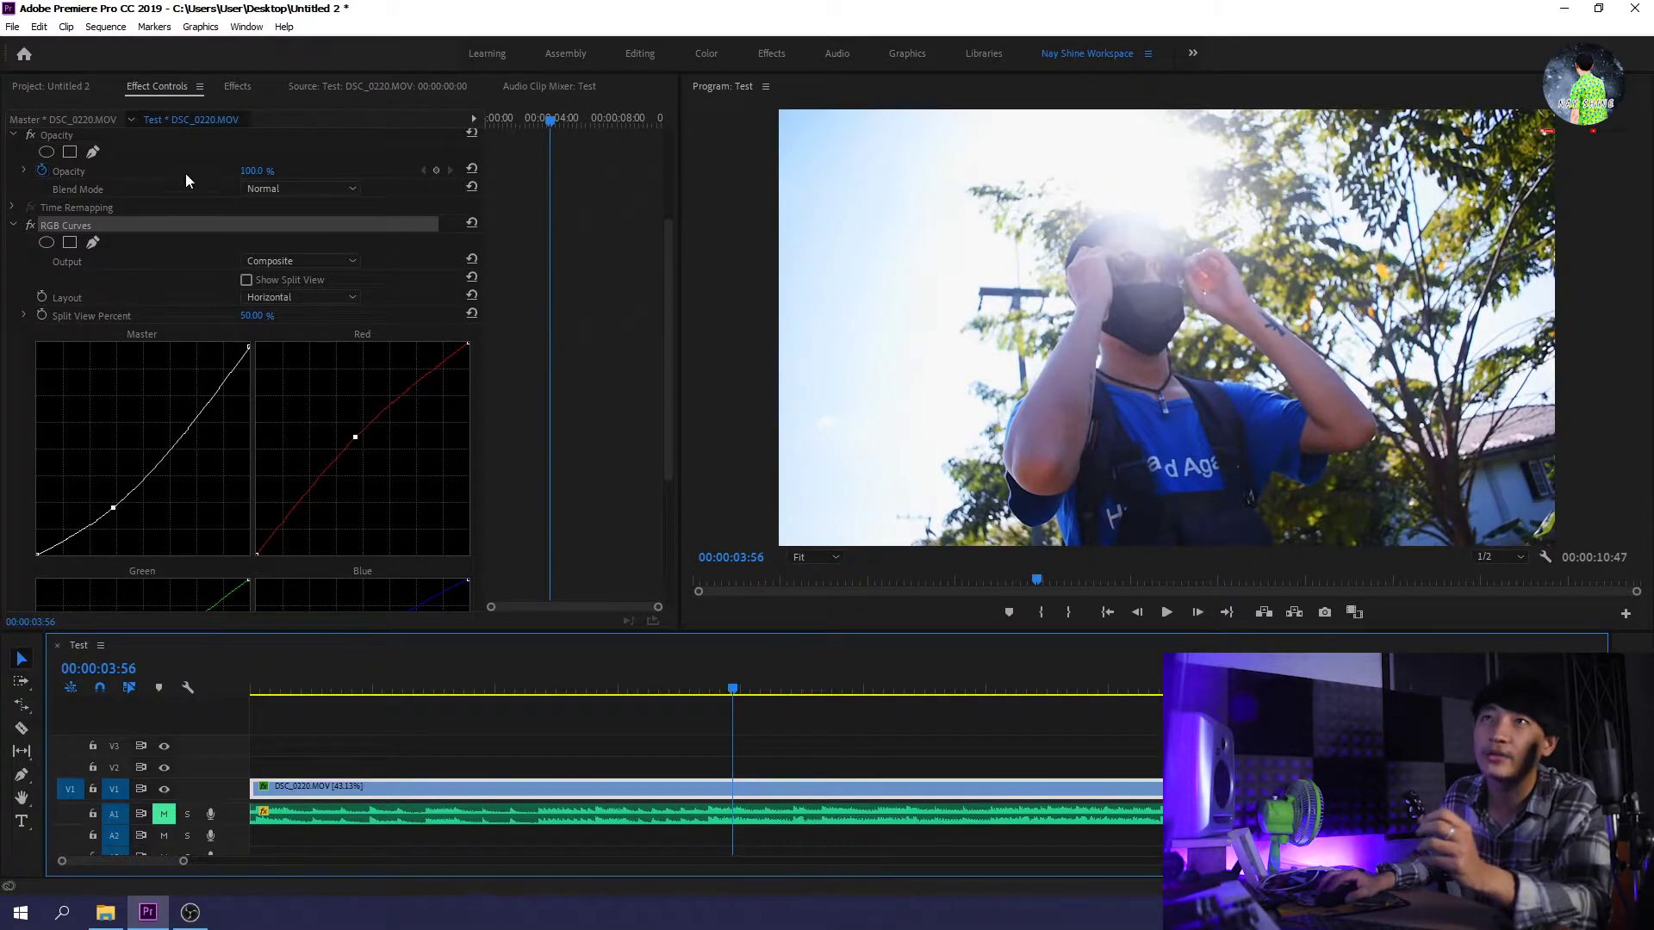
Step: Create a new 1920×1080 adjustment layer in the Project panel
click(54, 88)
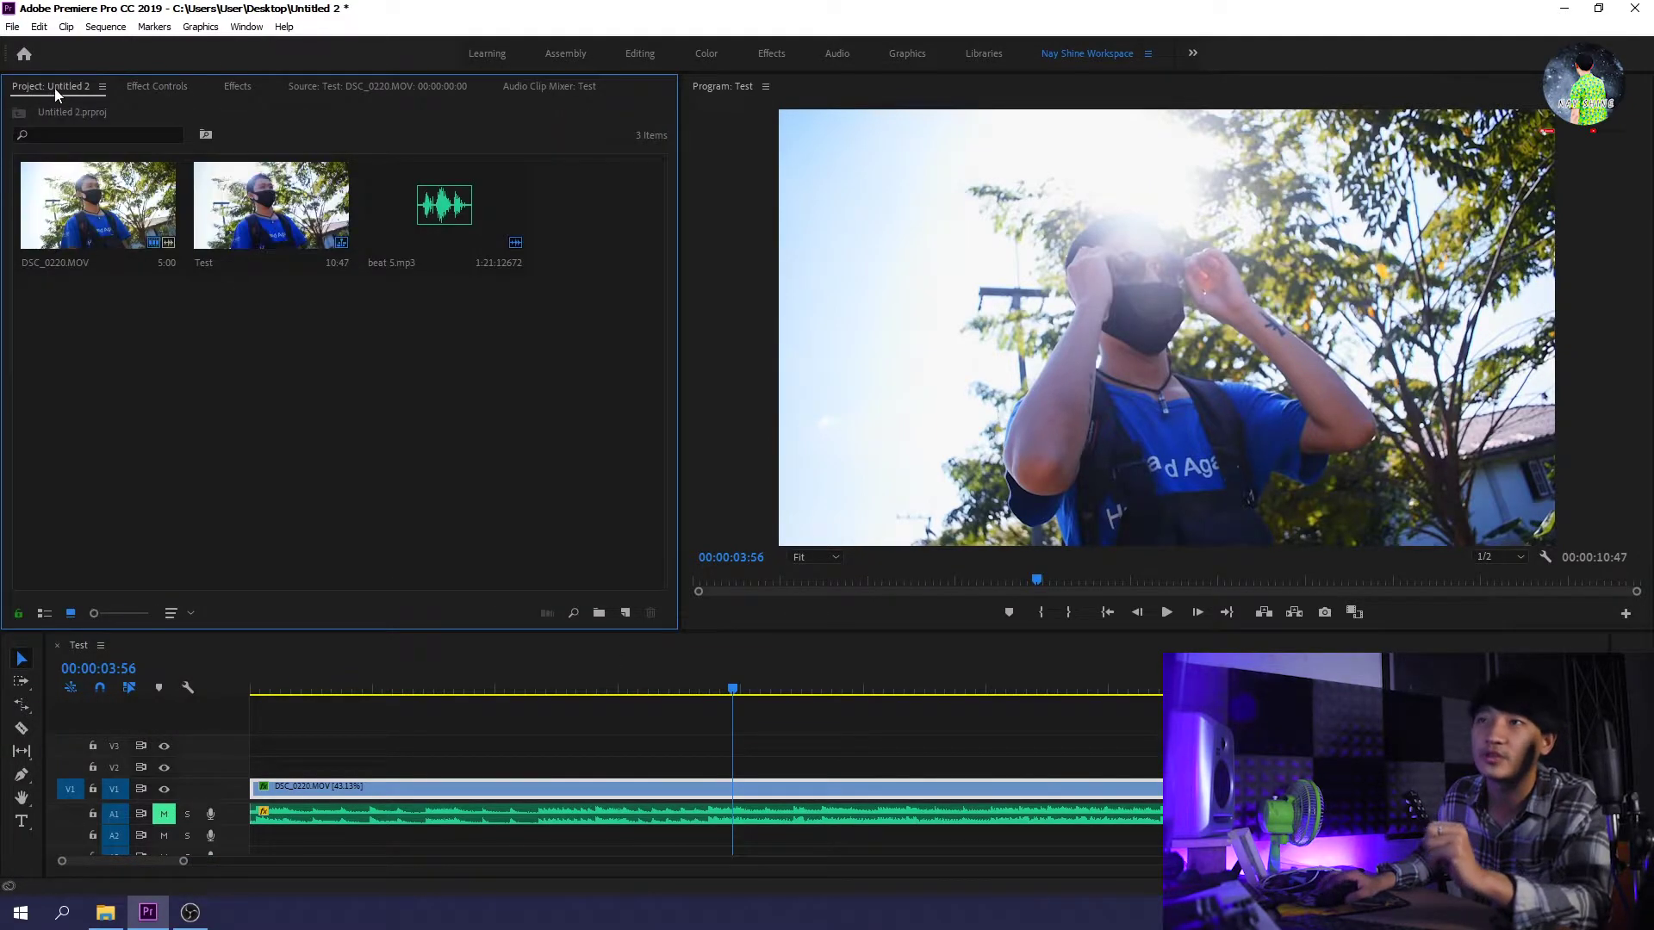
click(625, 614)
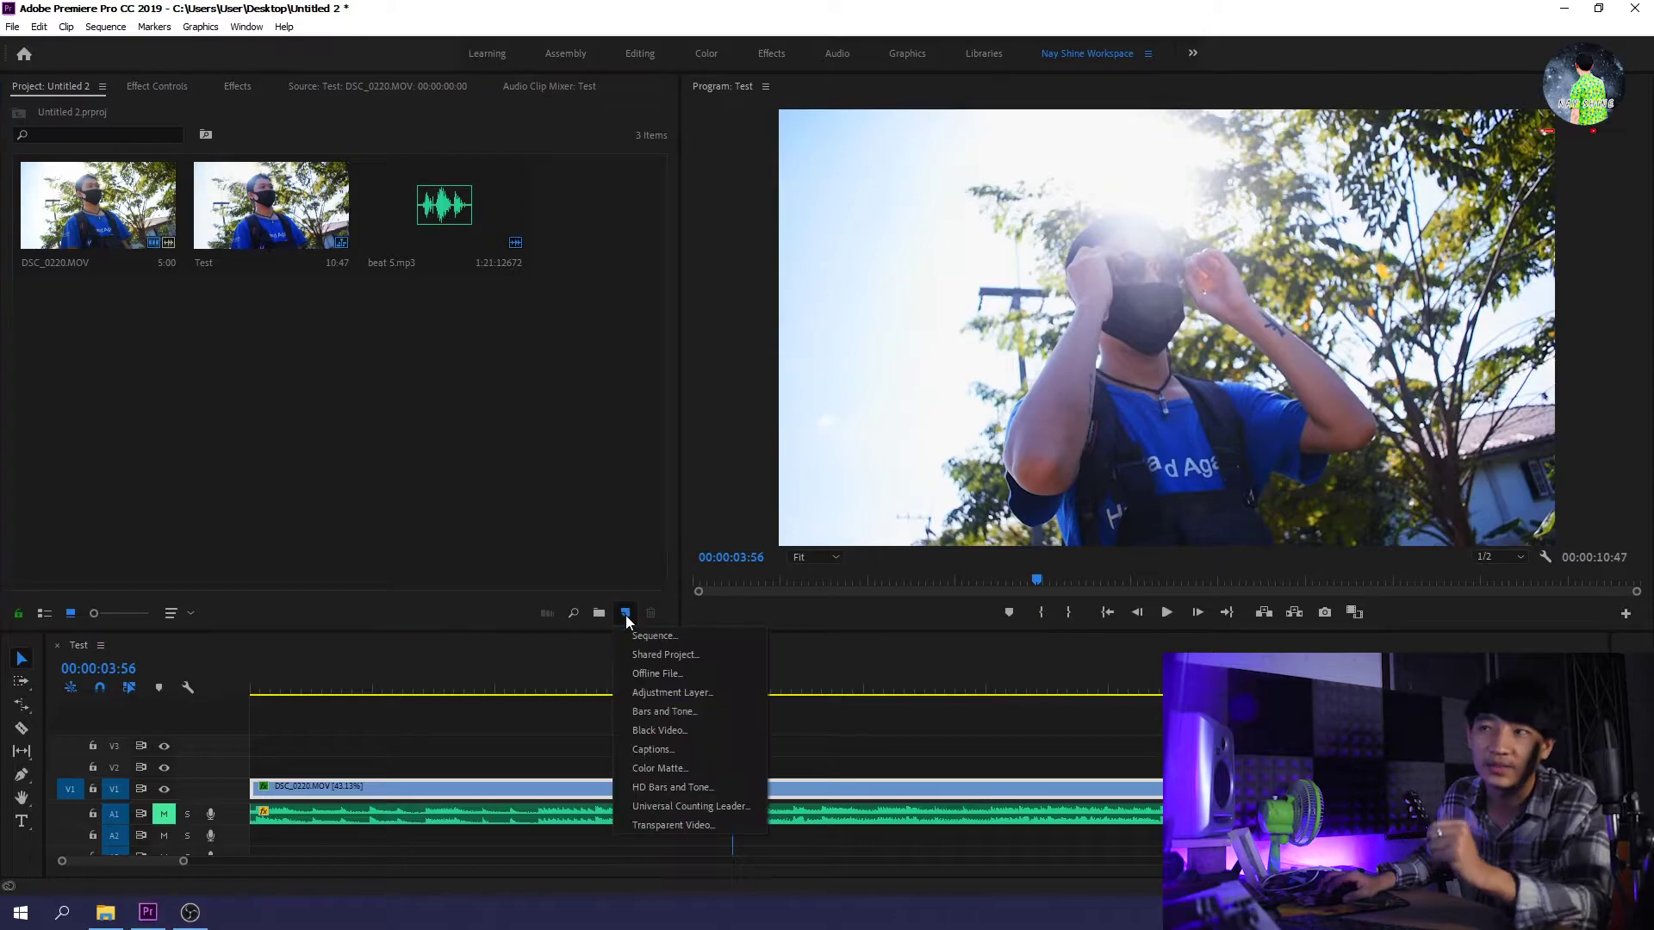
click(675, 695)
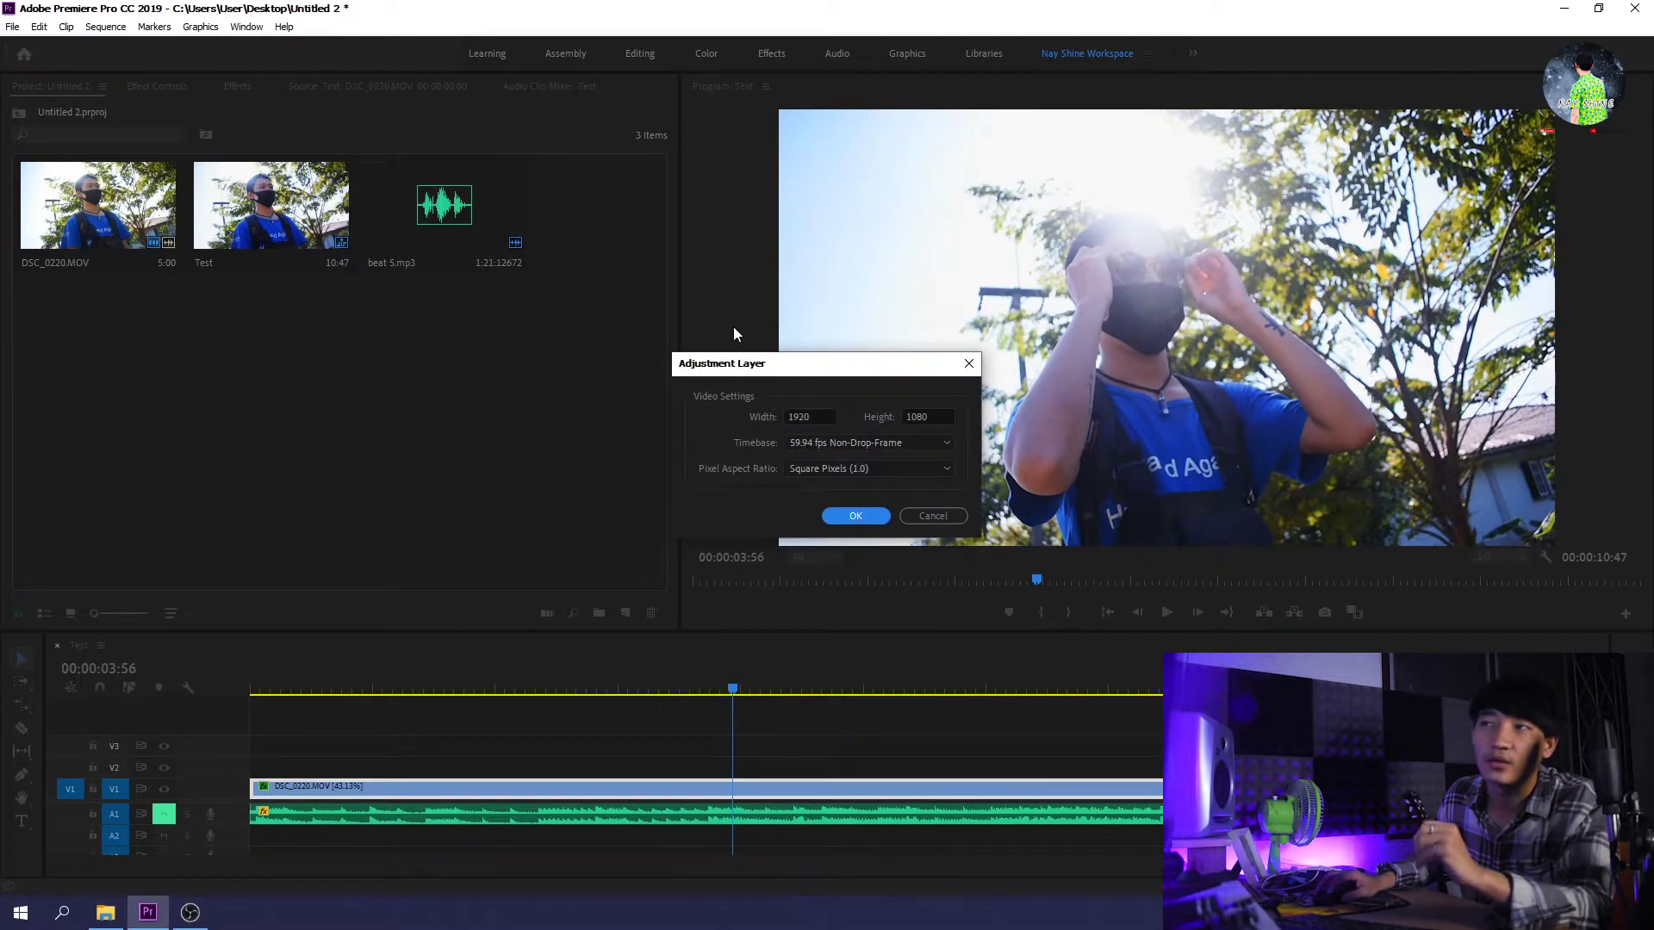
drag(737, 372, 857, 345)
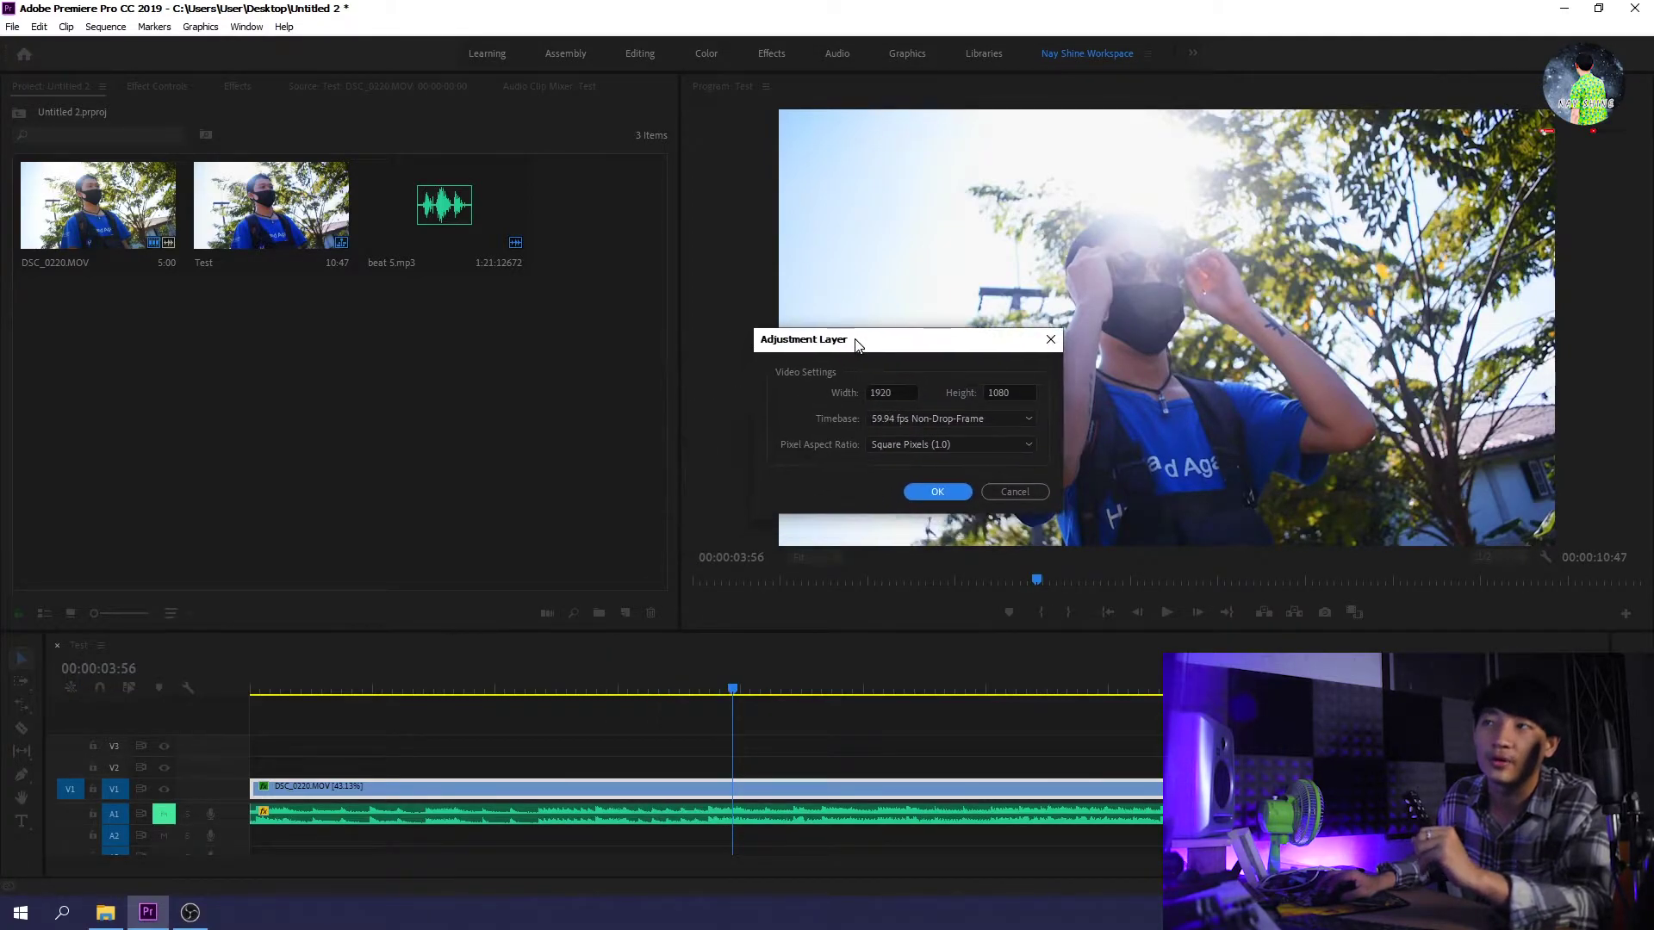
click(949, 489)
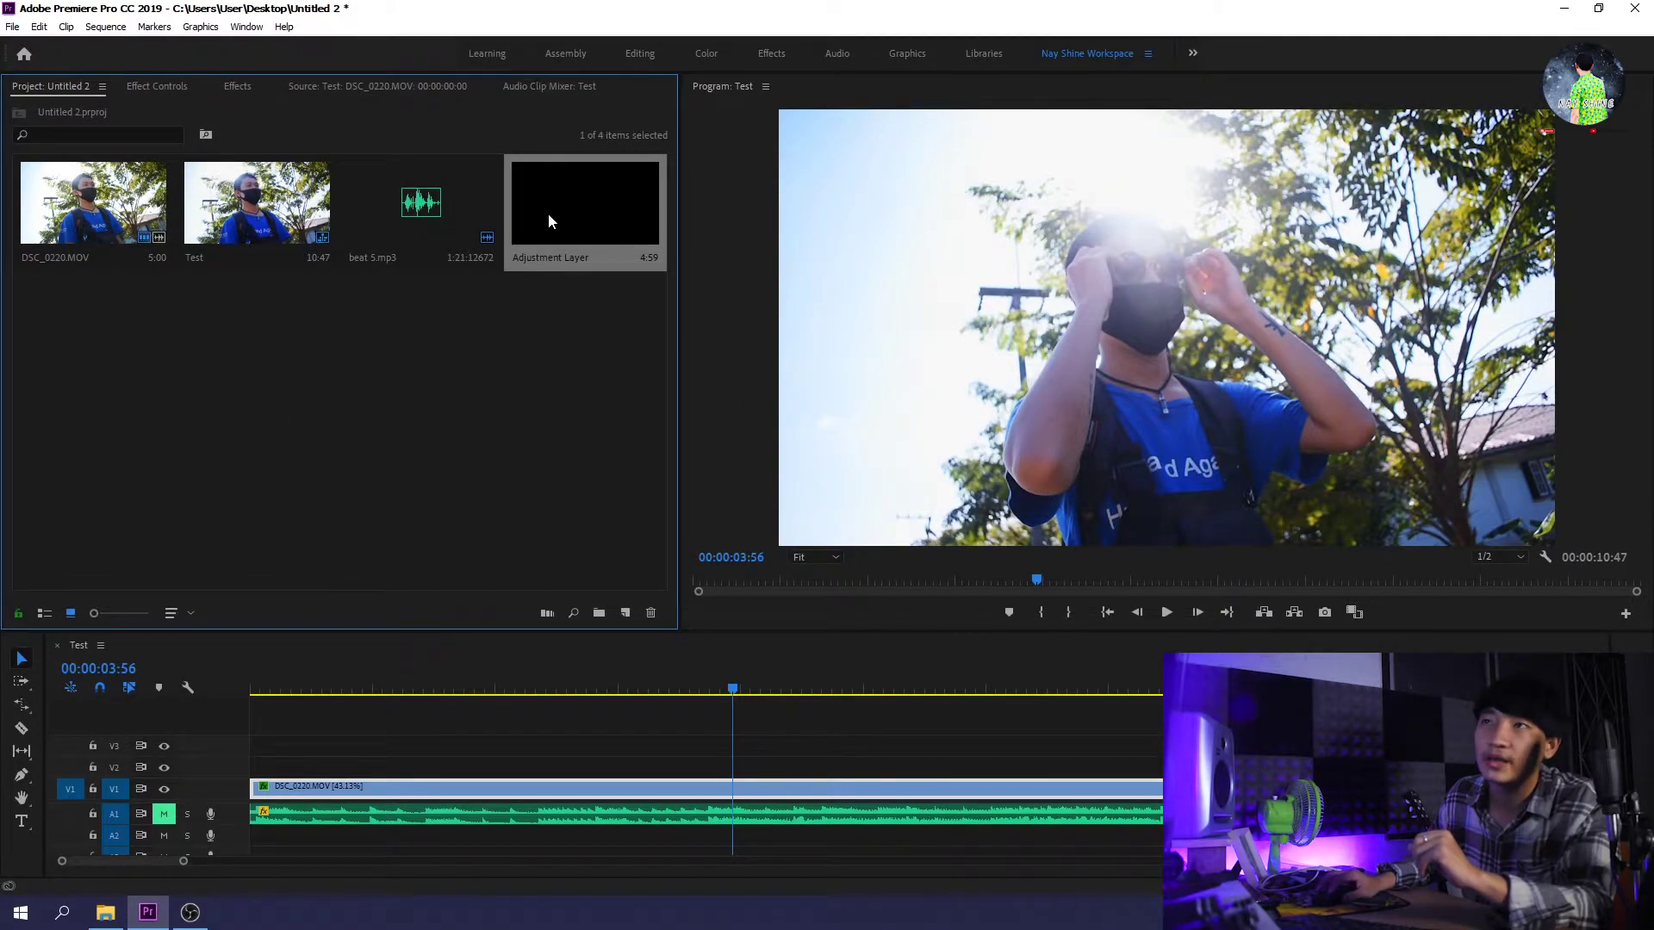
Step: Place the adjustment layer on V2 and stretch it to cover the full DSC_0220.MOV clip
drag(551, 217, 423, 786)
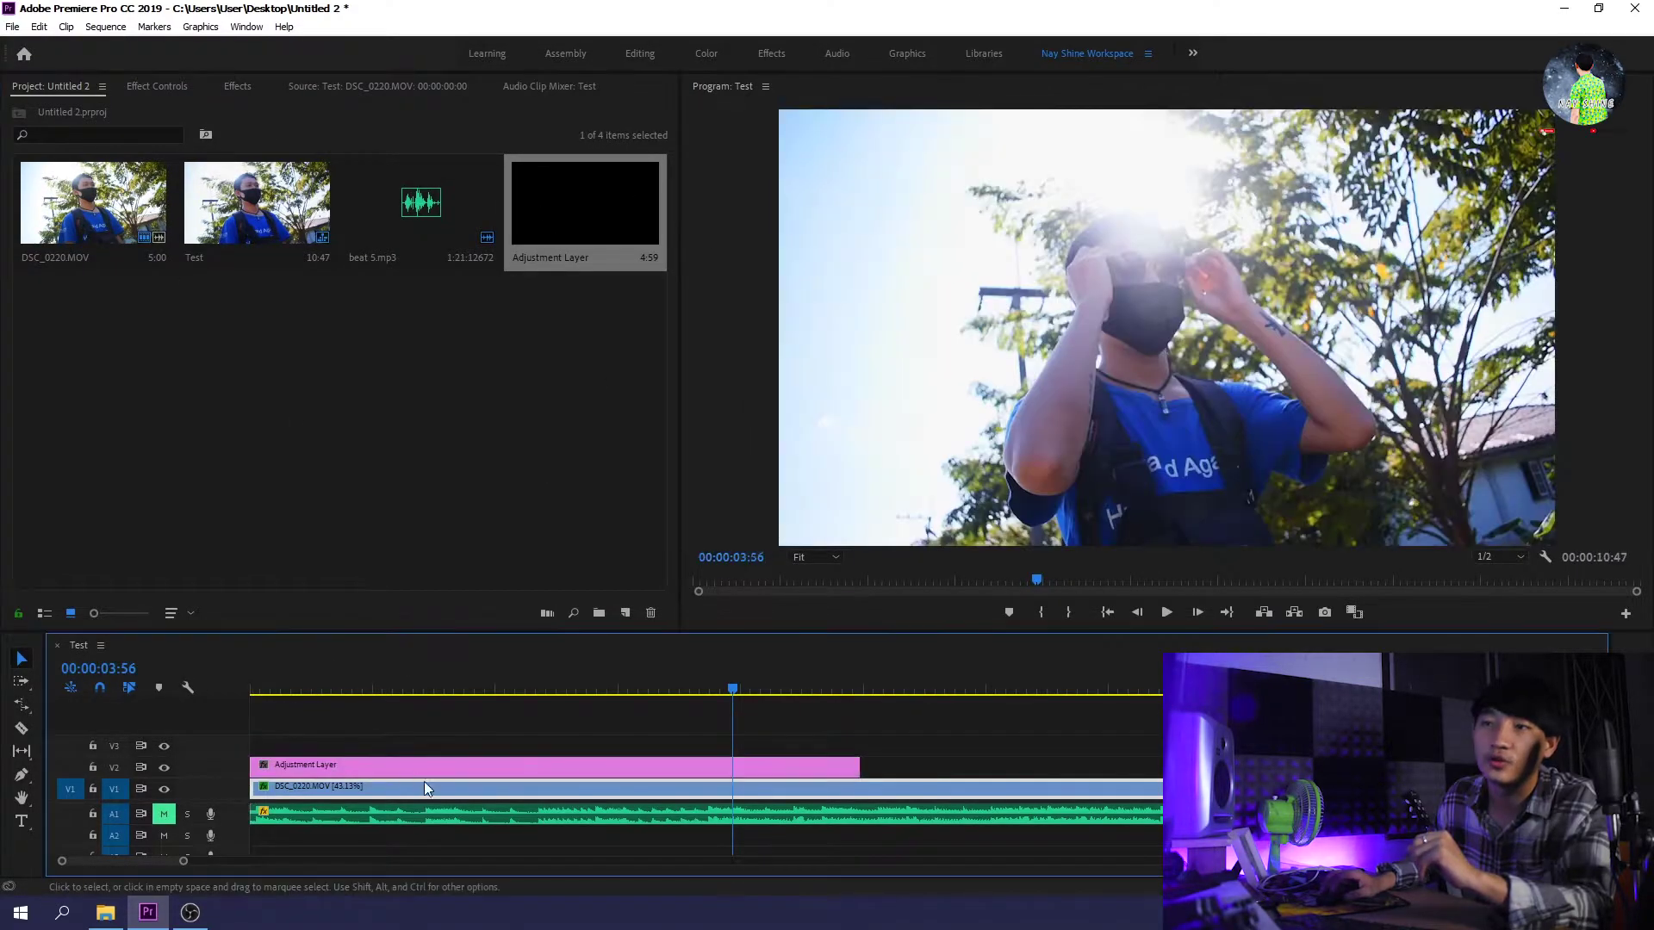
click(381, 684)
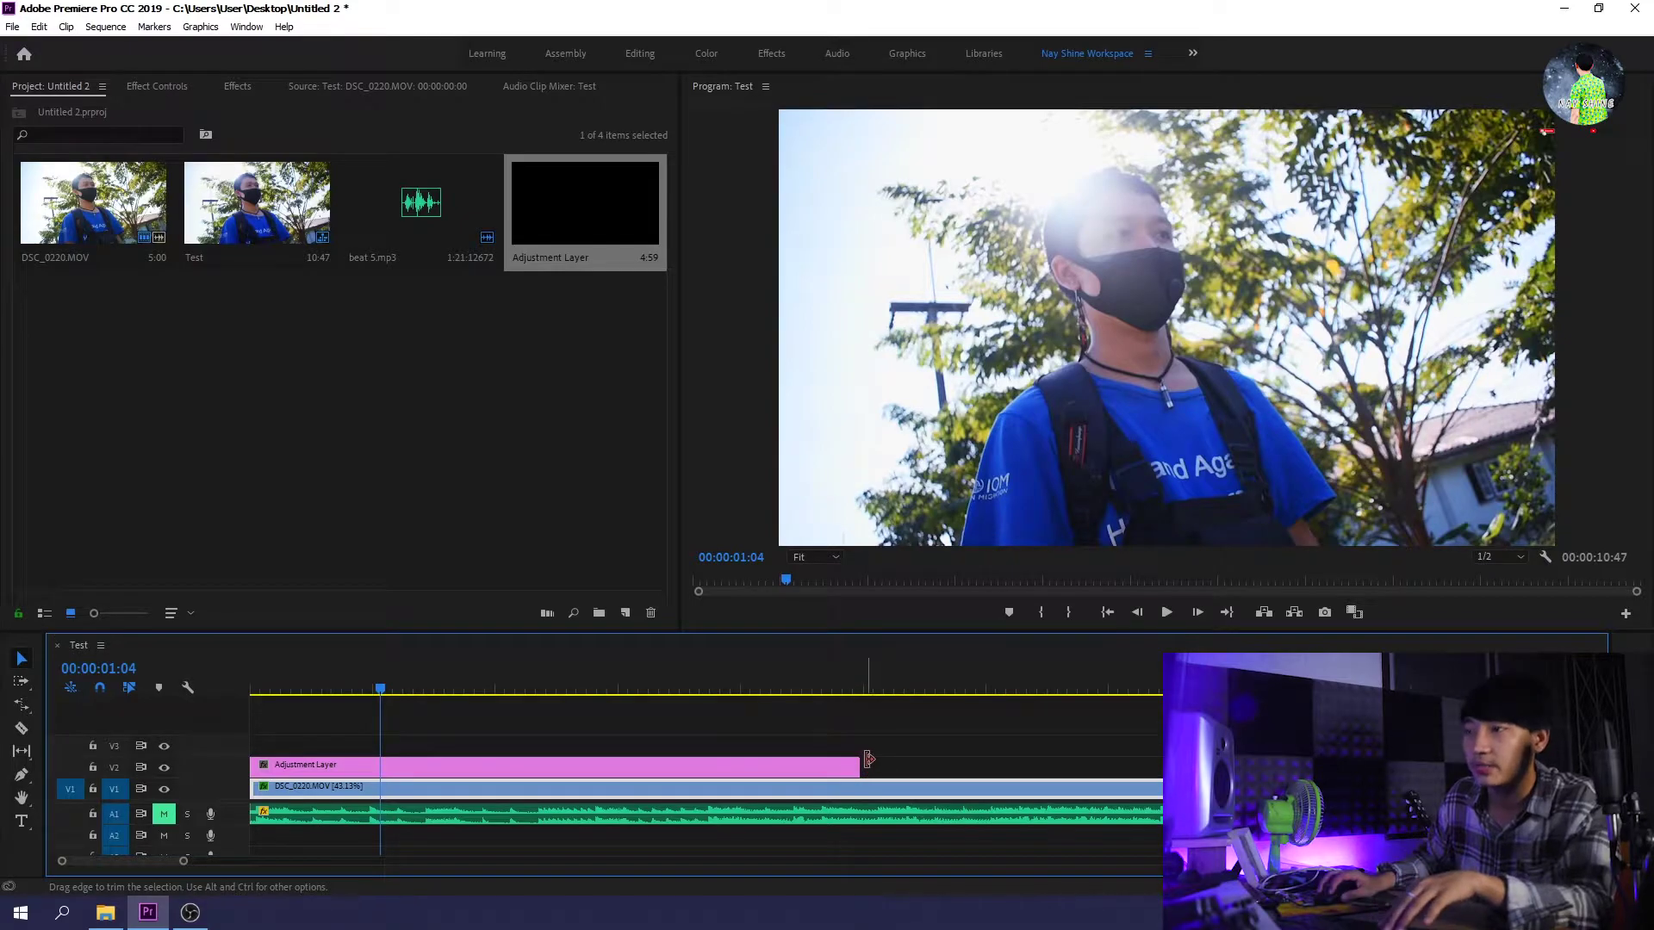
drag(859, 766, 1569, 766)
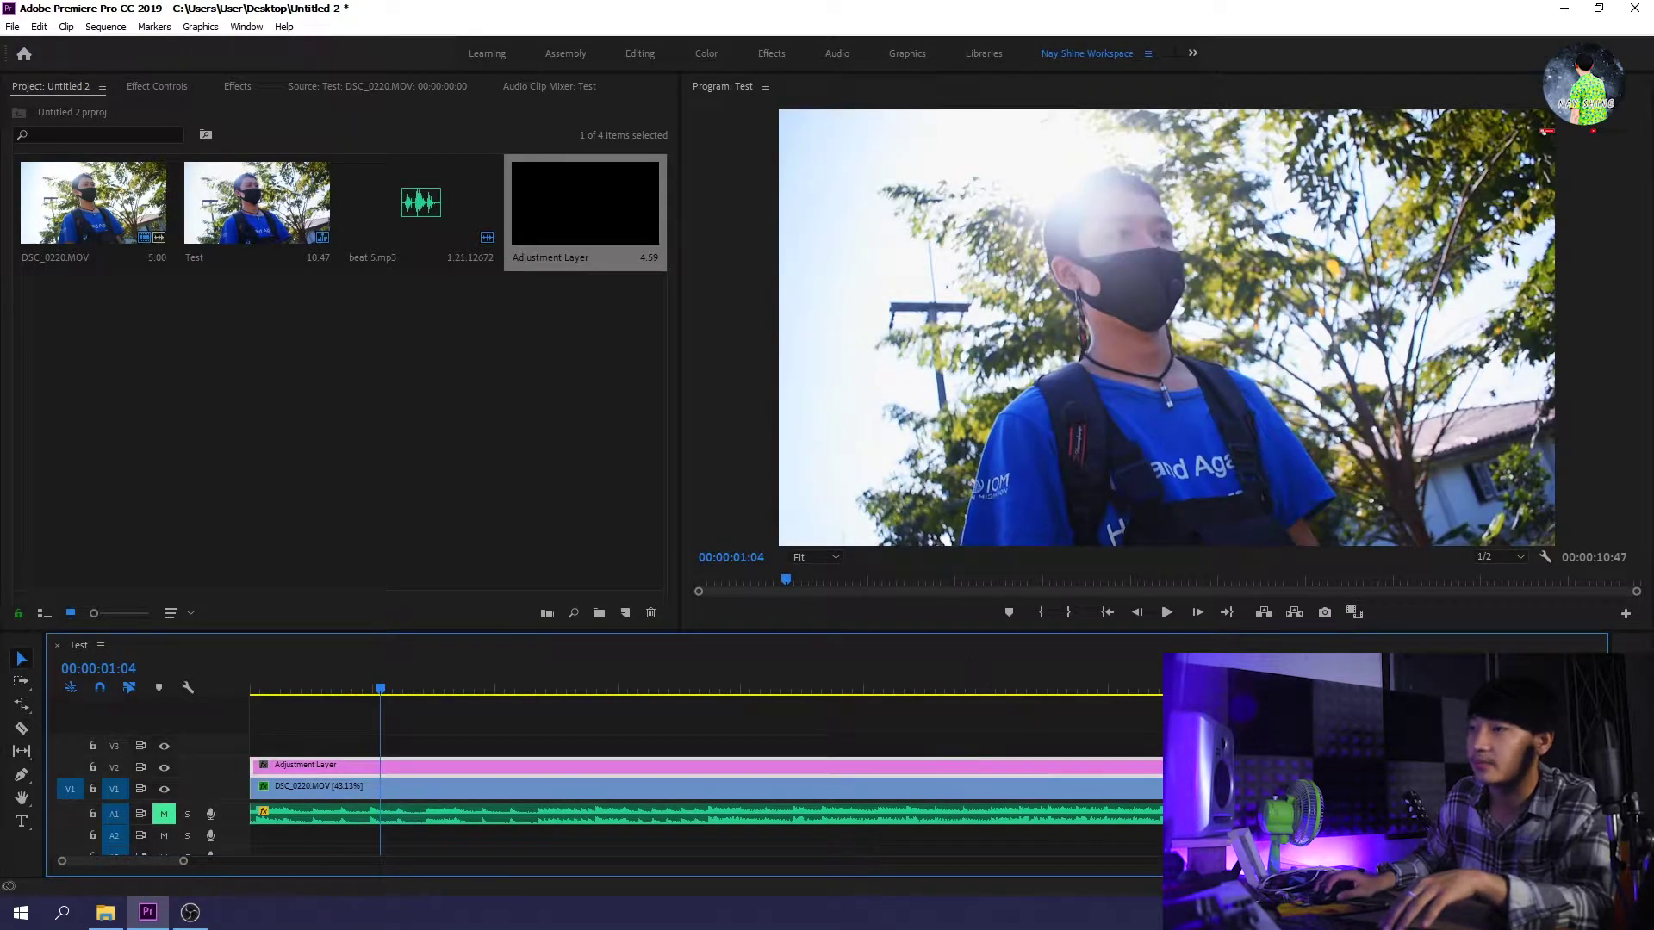
click(394, 789)
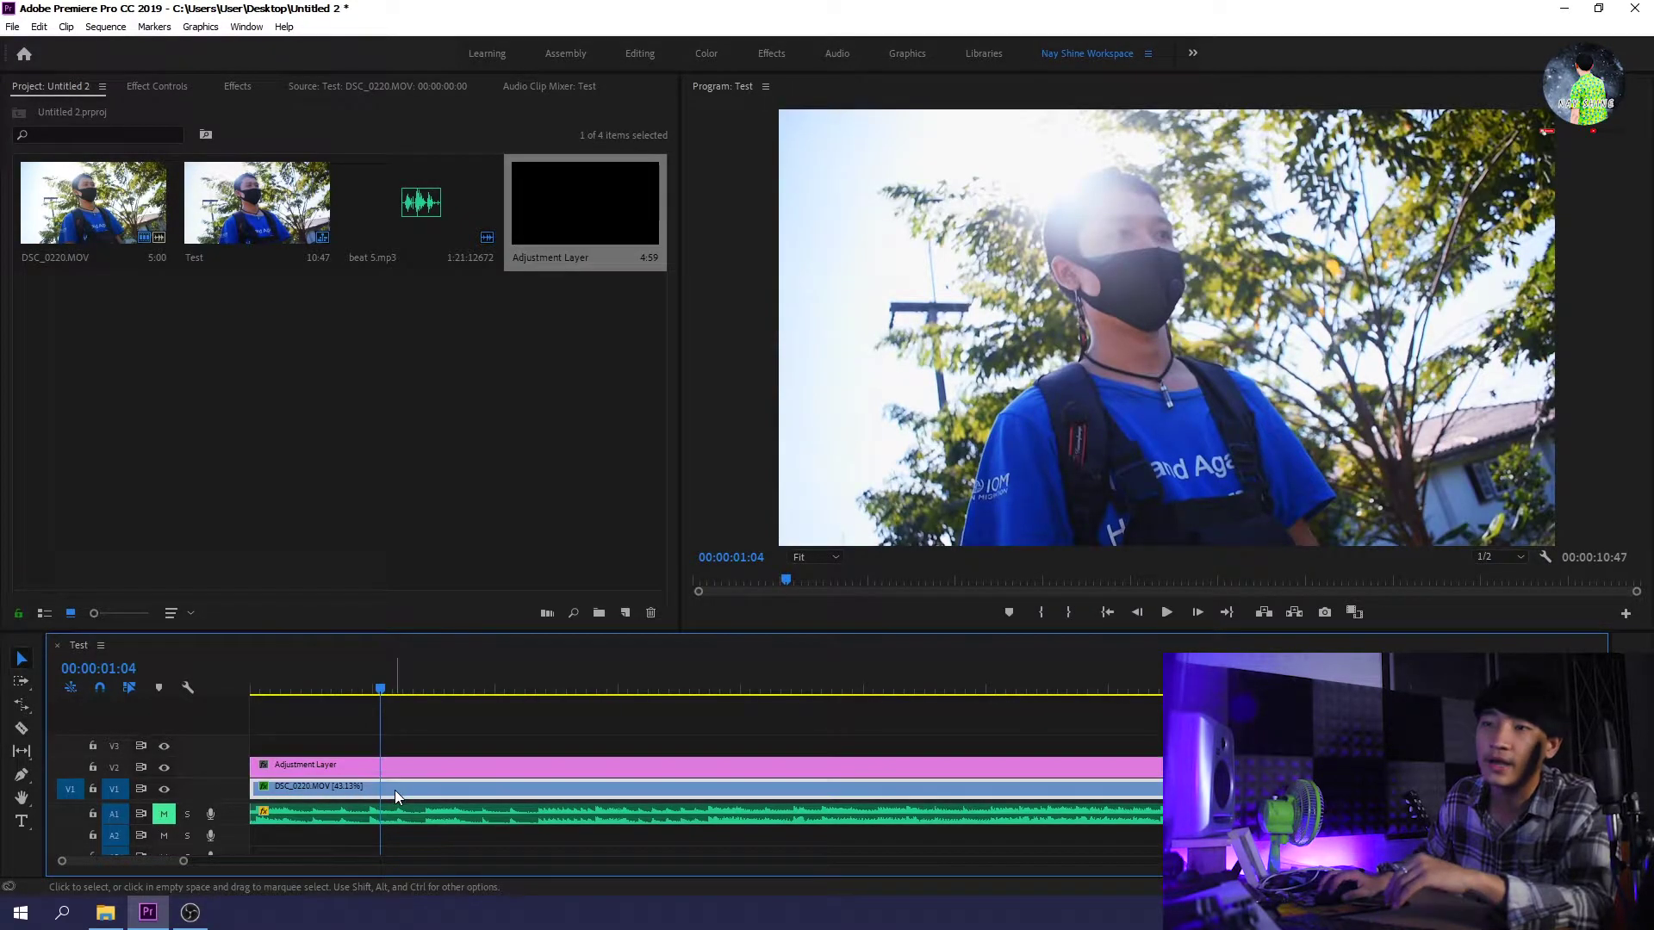
click(182, 87)
click(72, 392)
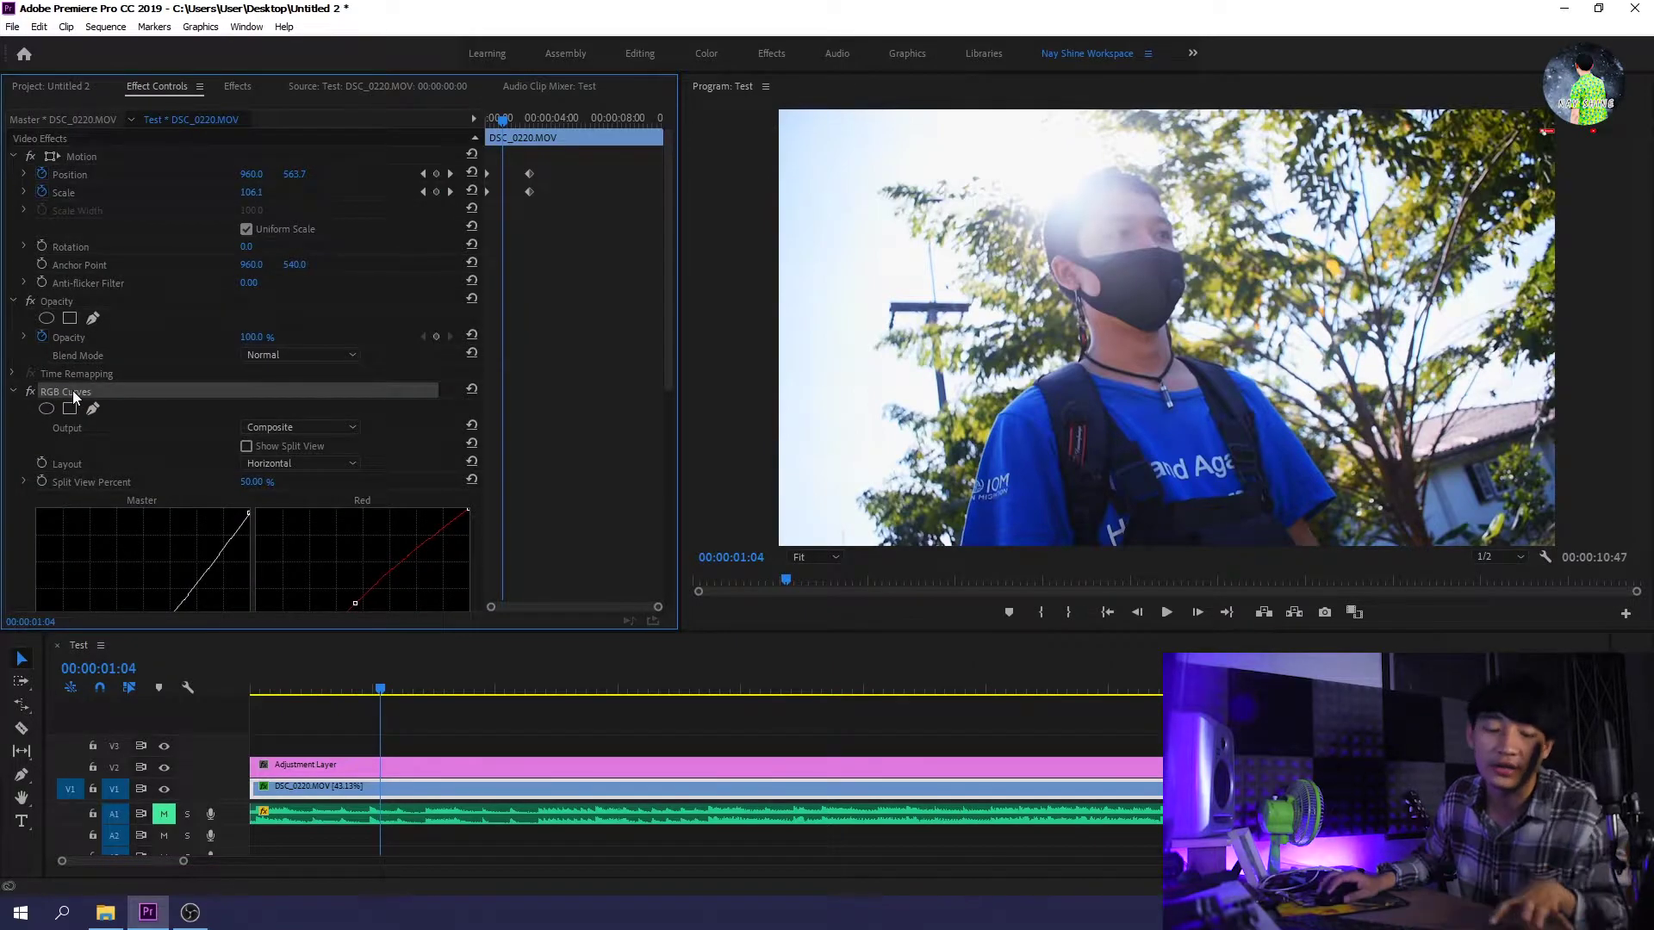
Step: Cut RGB Curves from the DSC_0220.MOV clip and paste it onto the Adjustment Layer
right_click(72, 384)
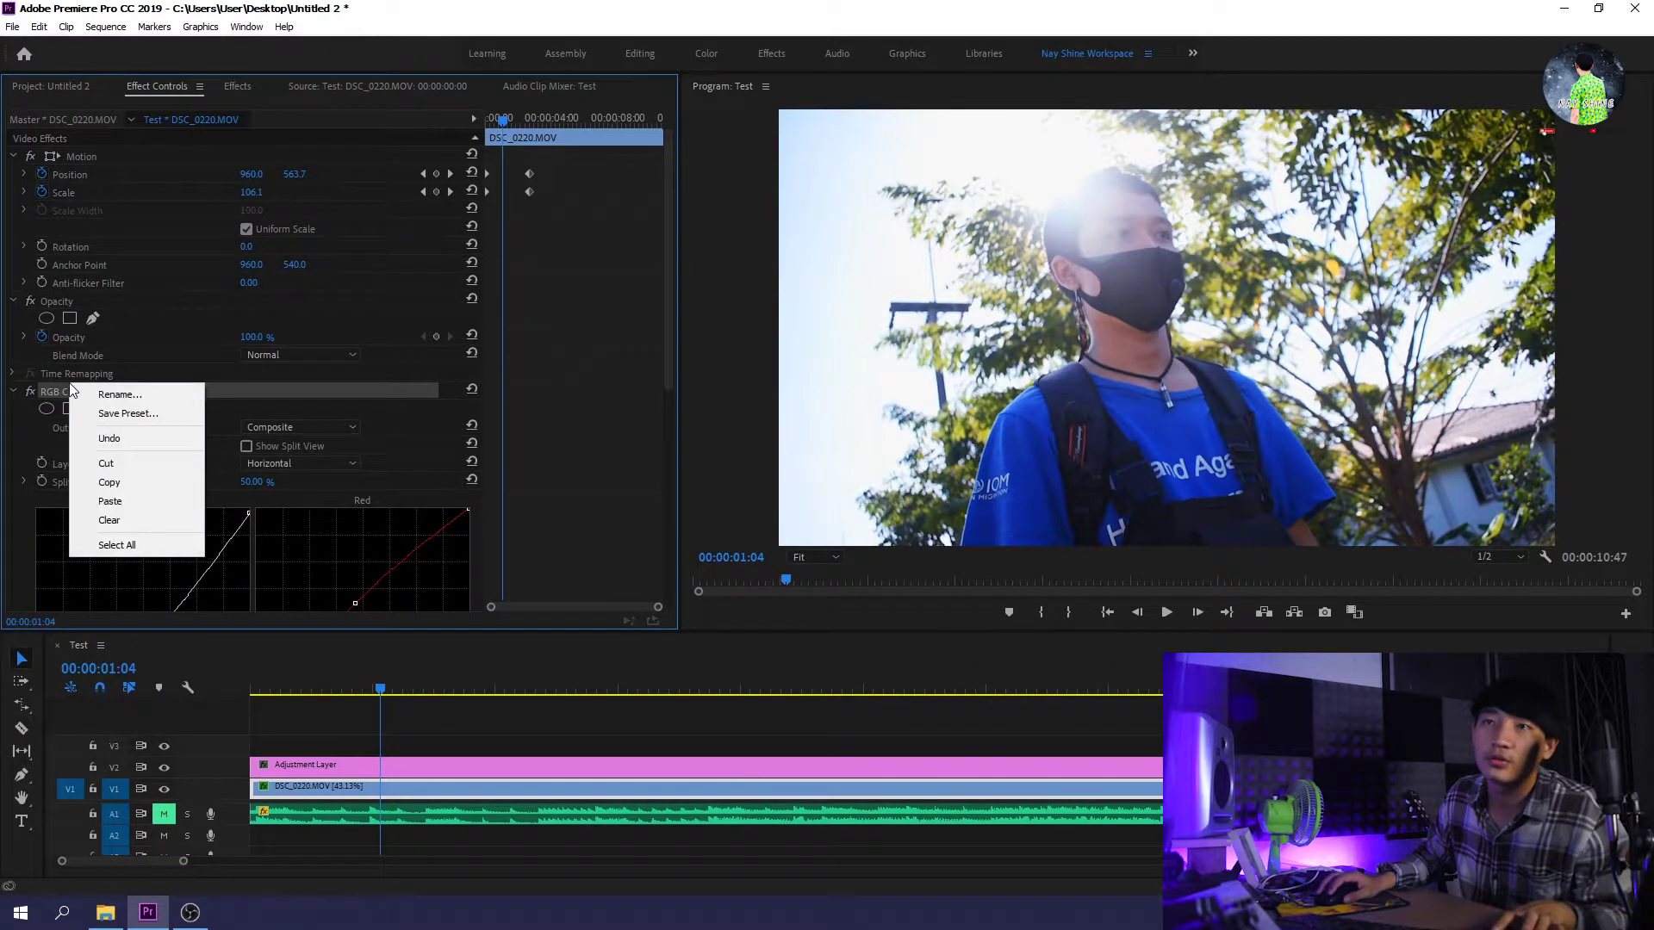
click(122, 464)
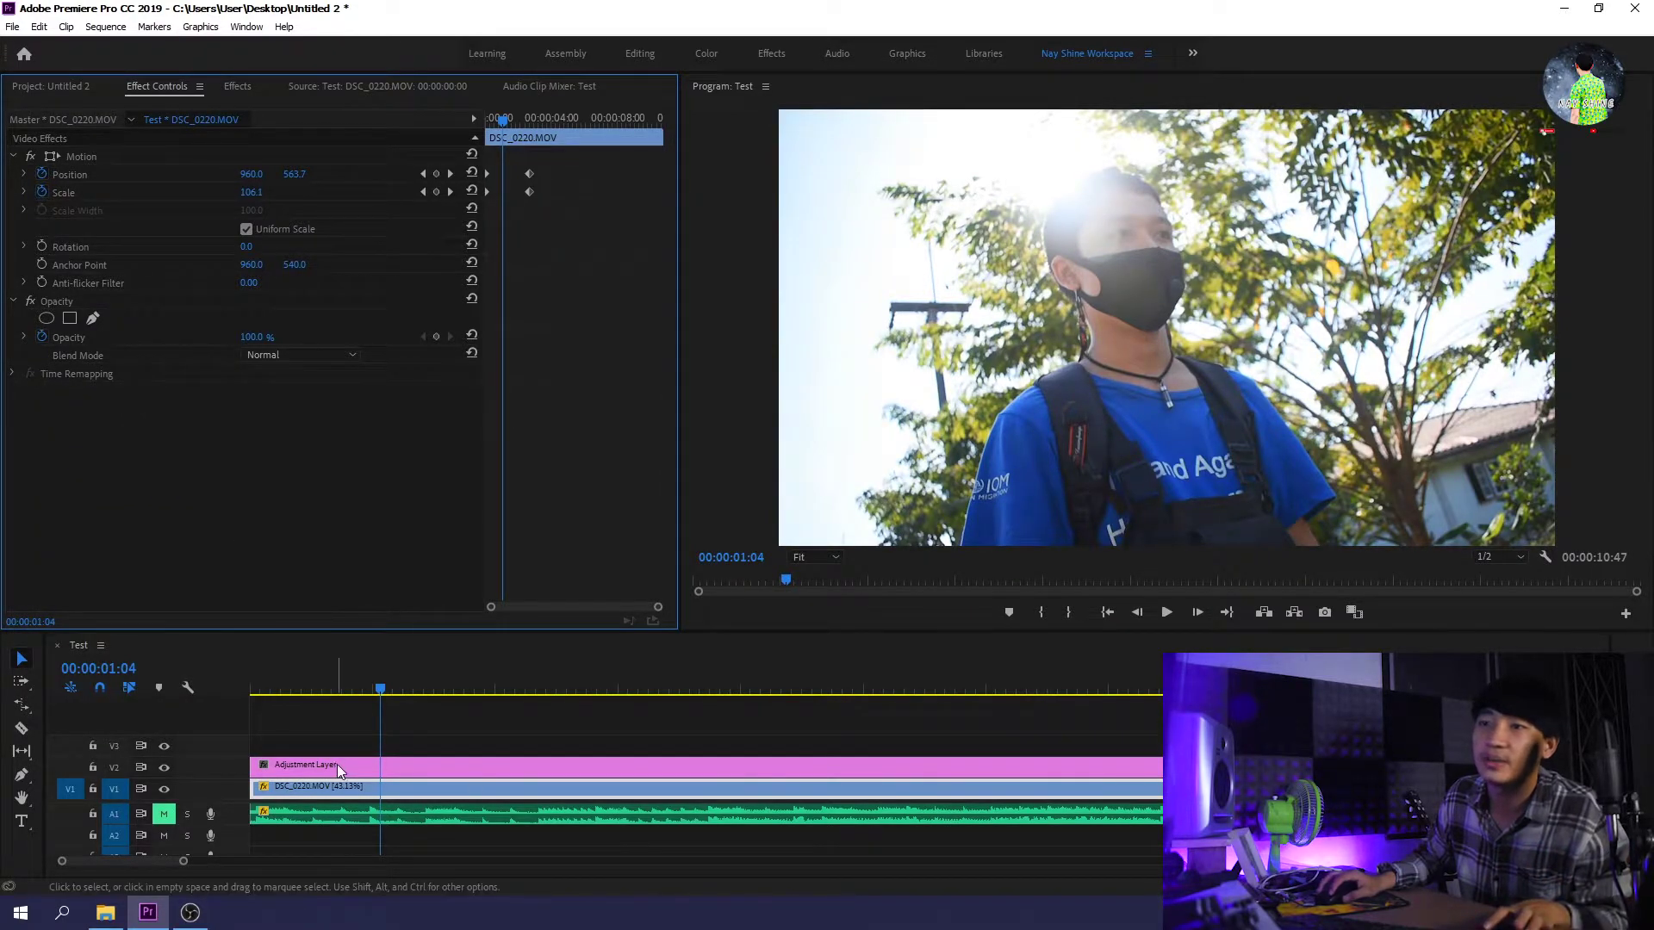
click(414, 765)
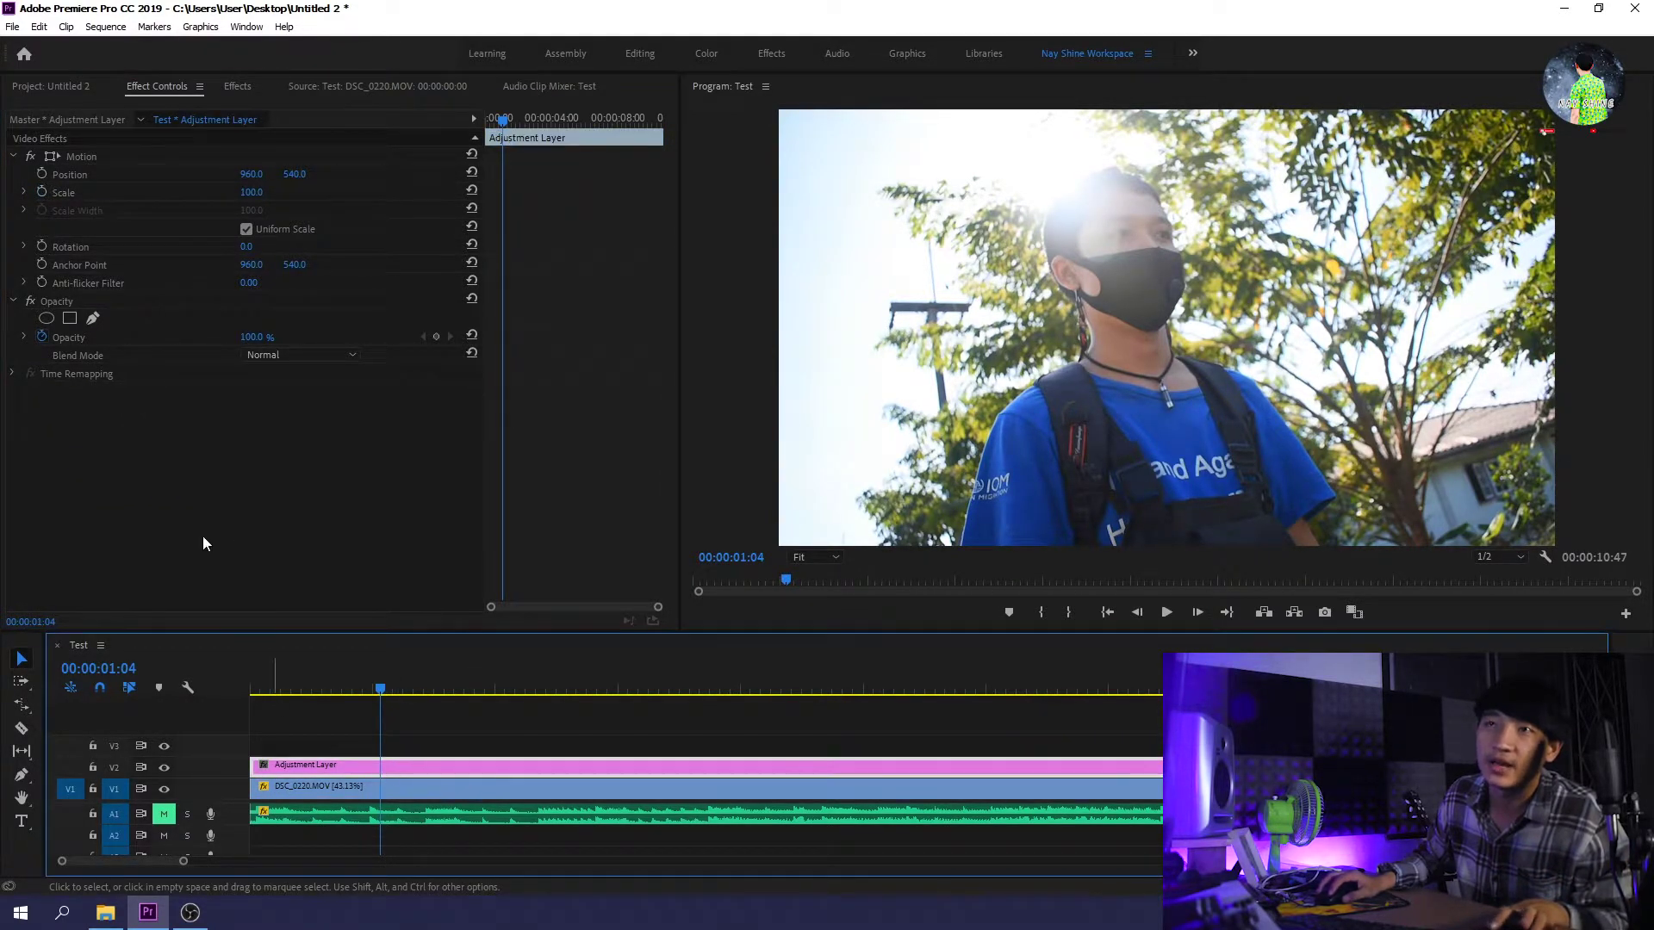
click(213, 508)
key(ctrl+v)
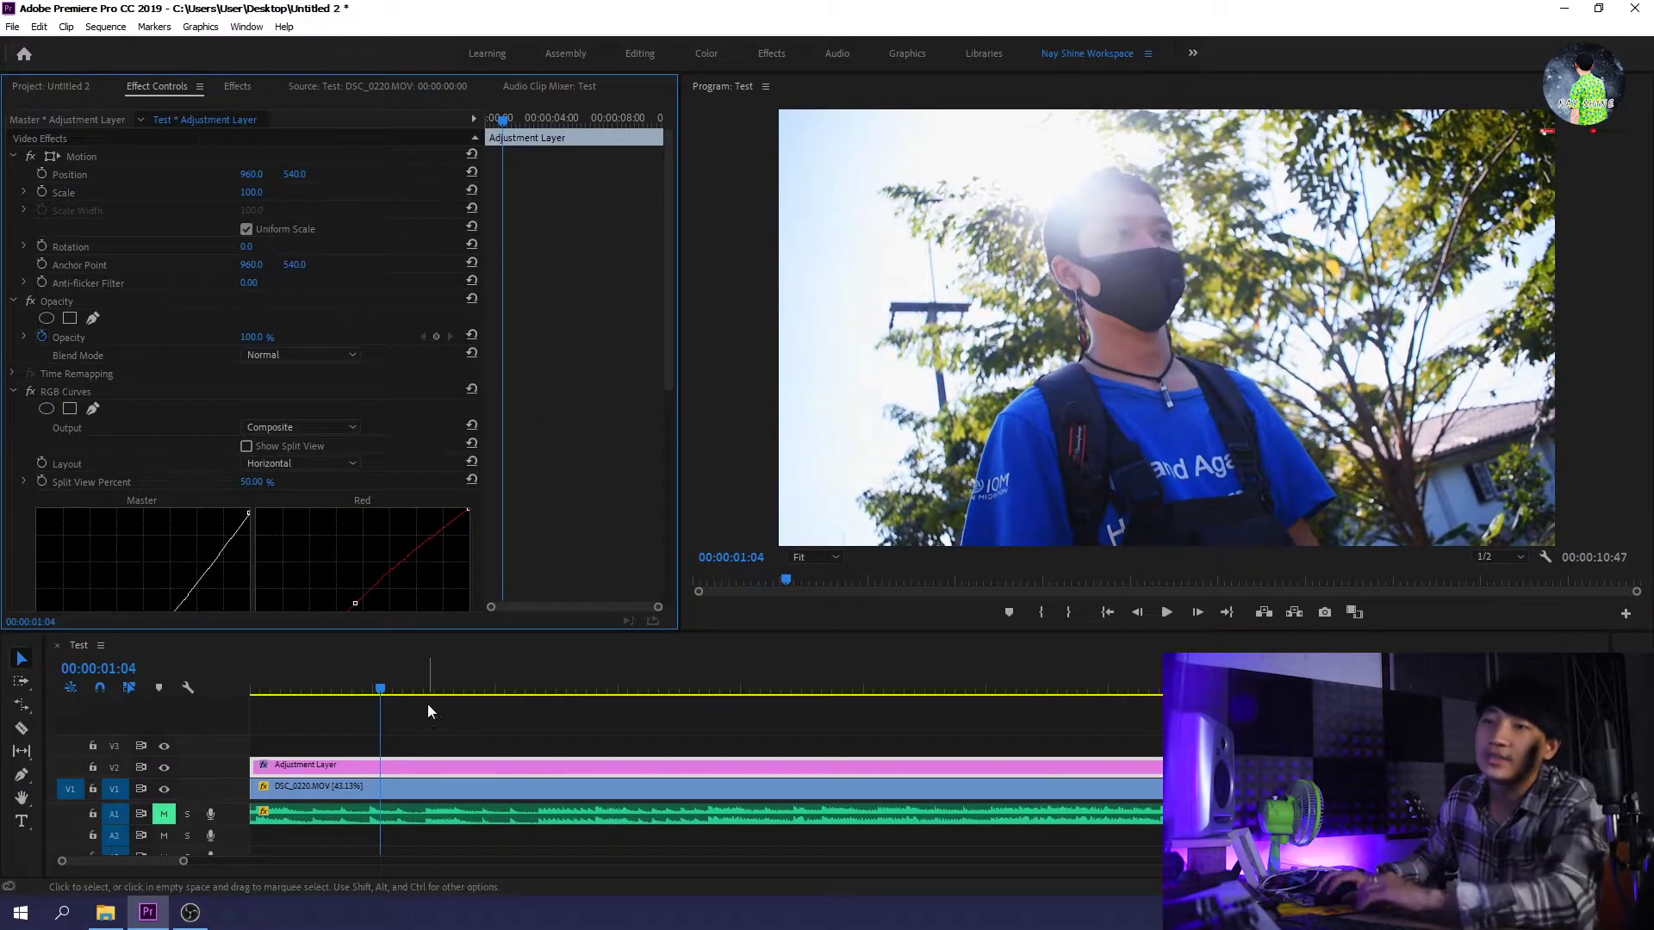
Step: At 00:00:01:19, toggle V2's visibility to compare graded and ungraded shots, leaving it visible
click(412, 687)
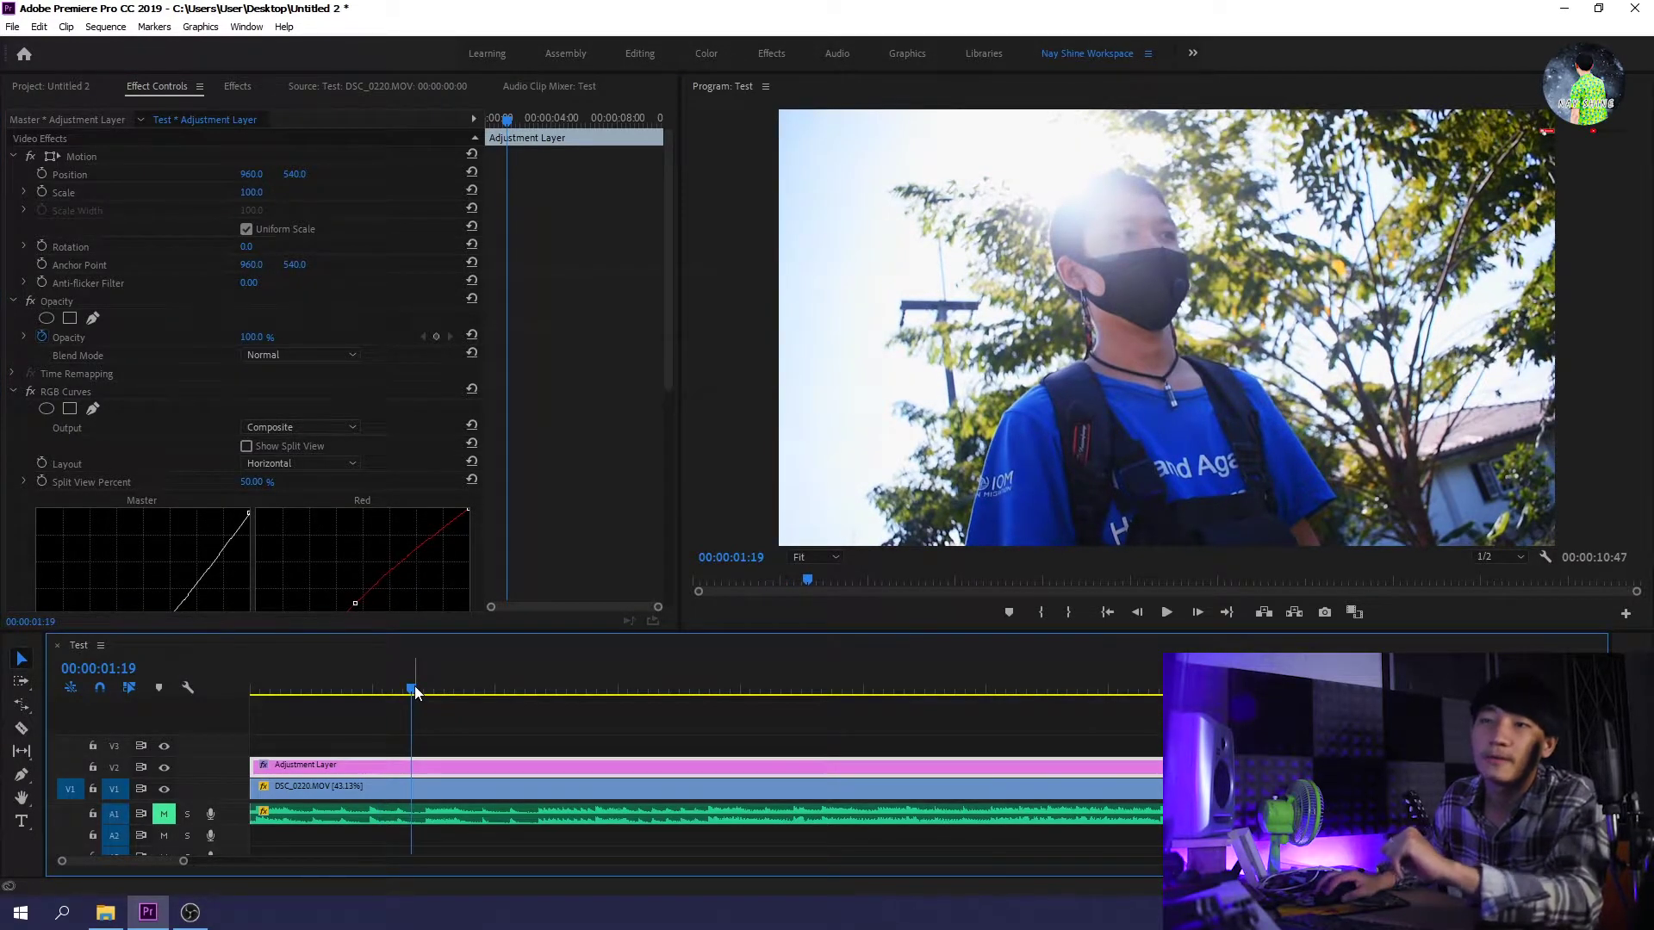
click(164, 767)
click(164, 768)
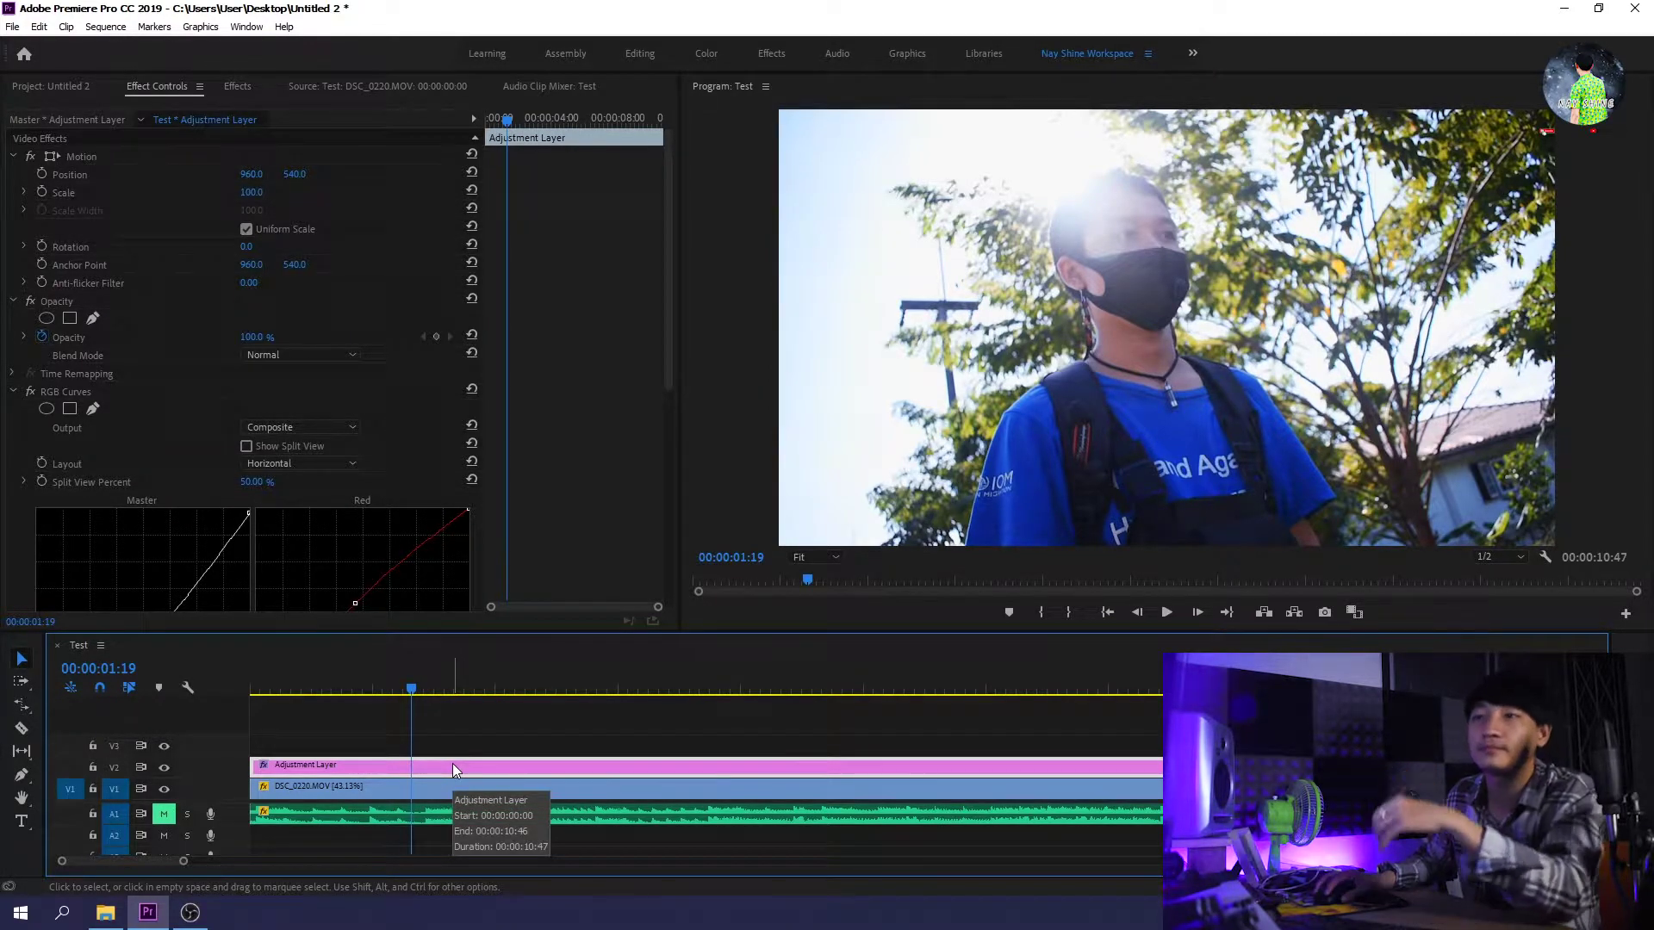
drag(670, 276, 667, 346)
click(164, 768)
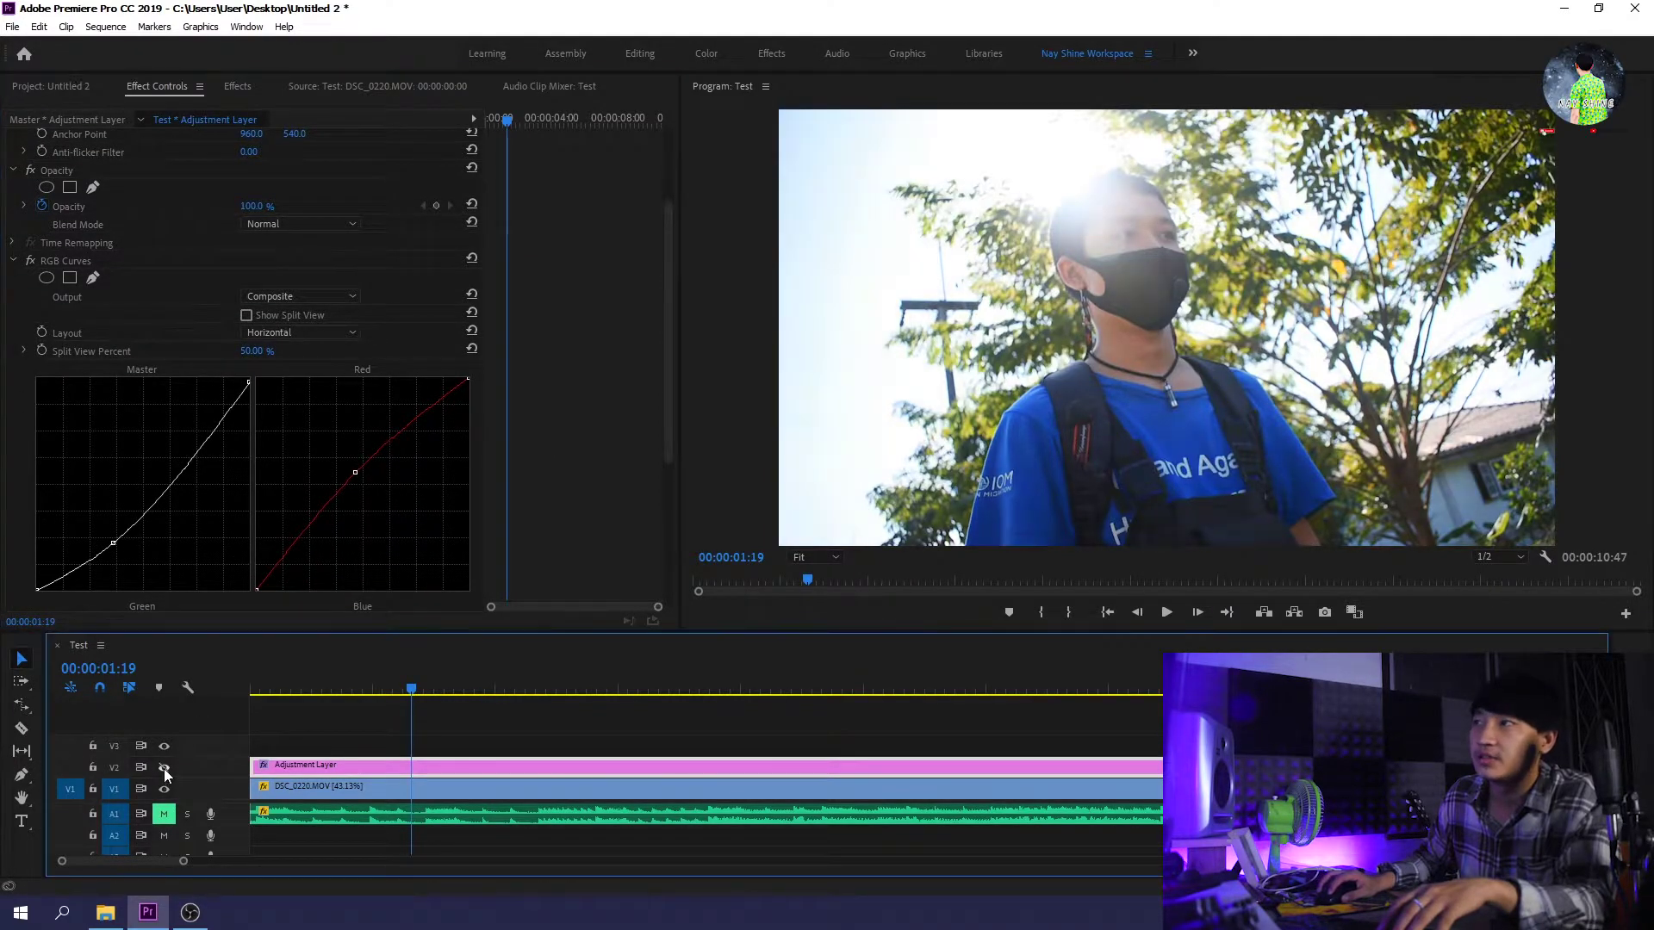
click(163, 769)
click(163, 769)
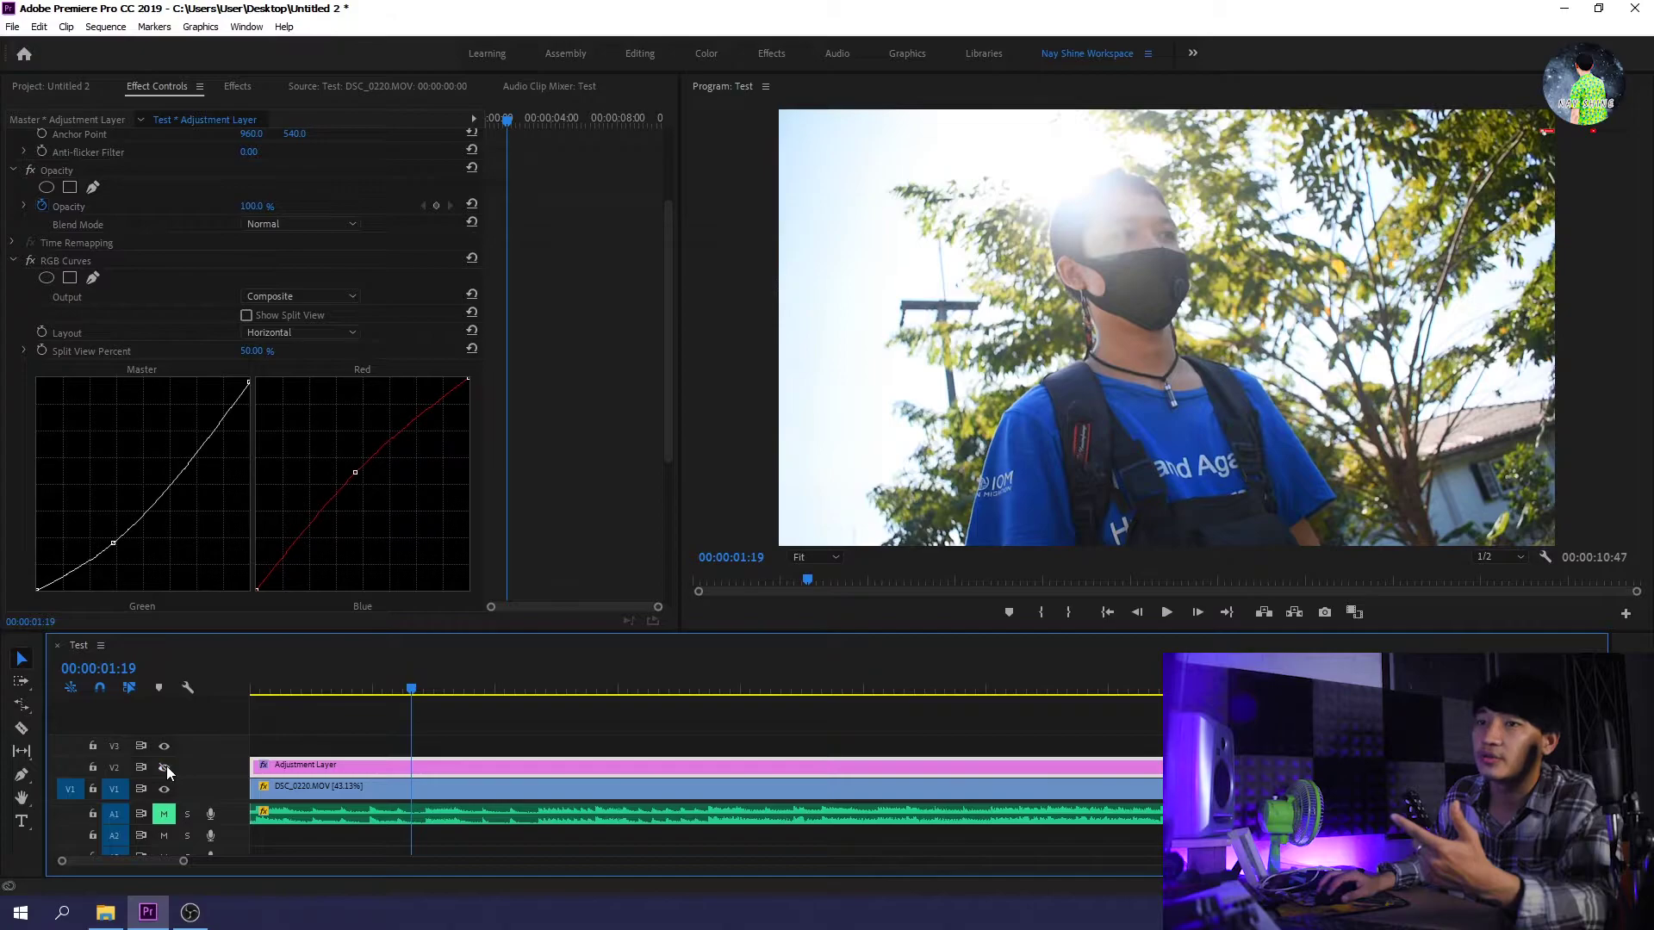
click(163, 767)
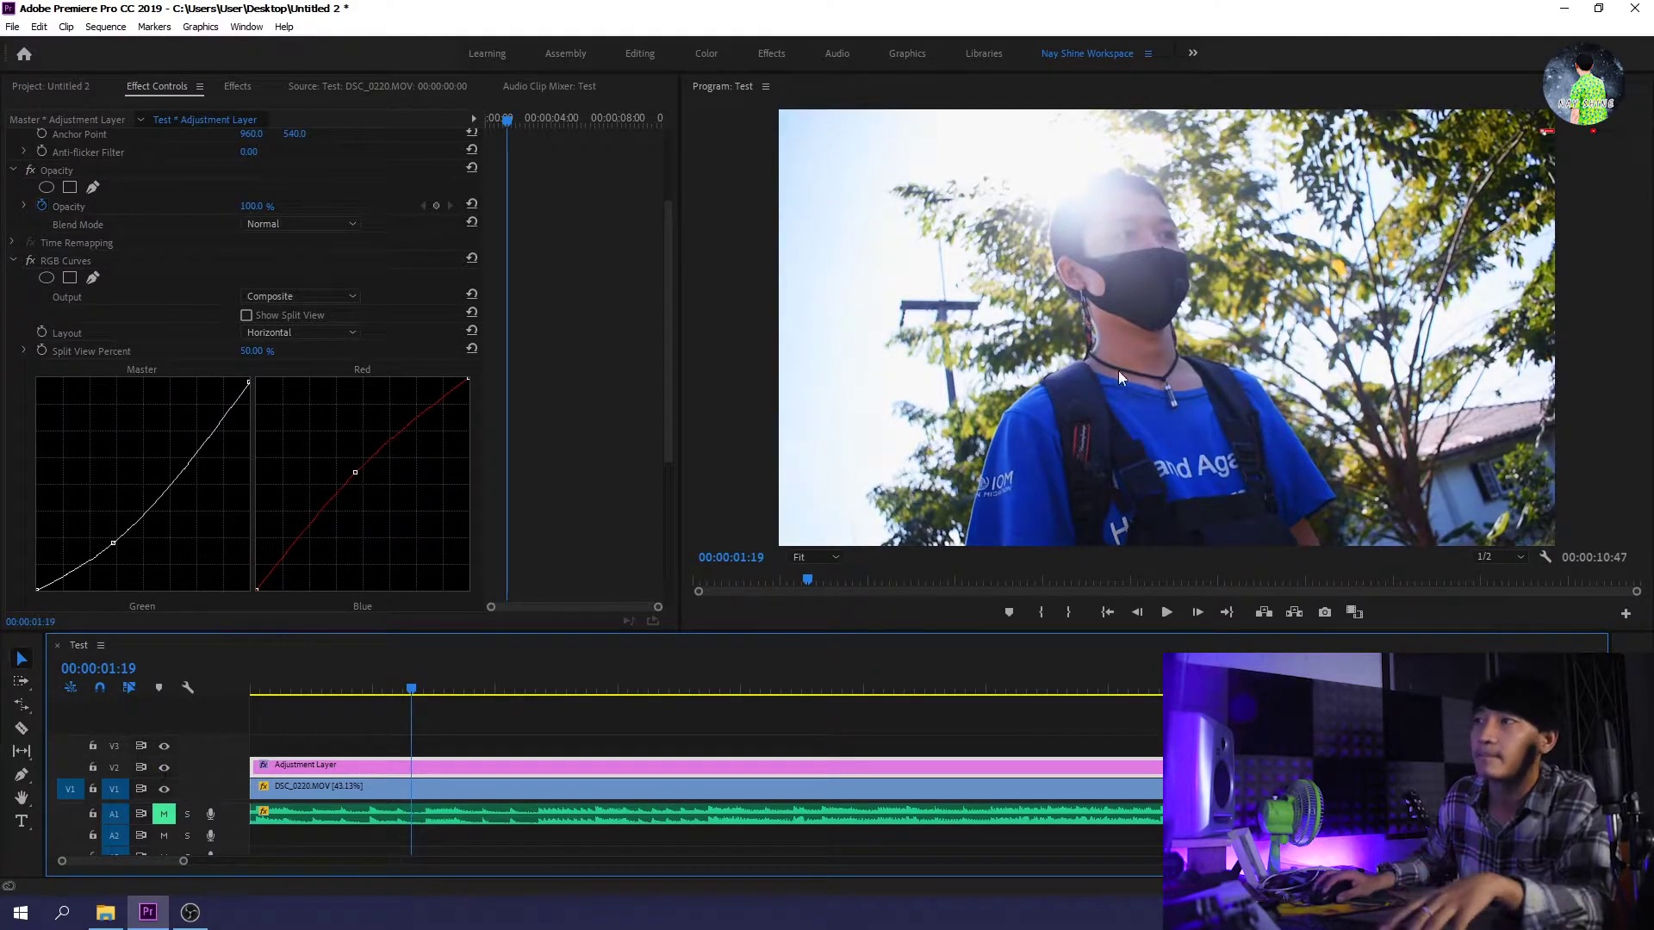
Step: Search effects for 'lumetri color' and drag Lumetri Color onto the Adjustment Layer clip
click(13, 261)
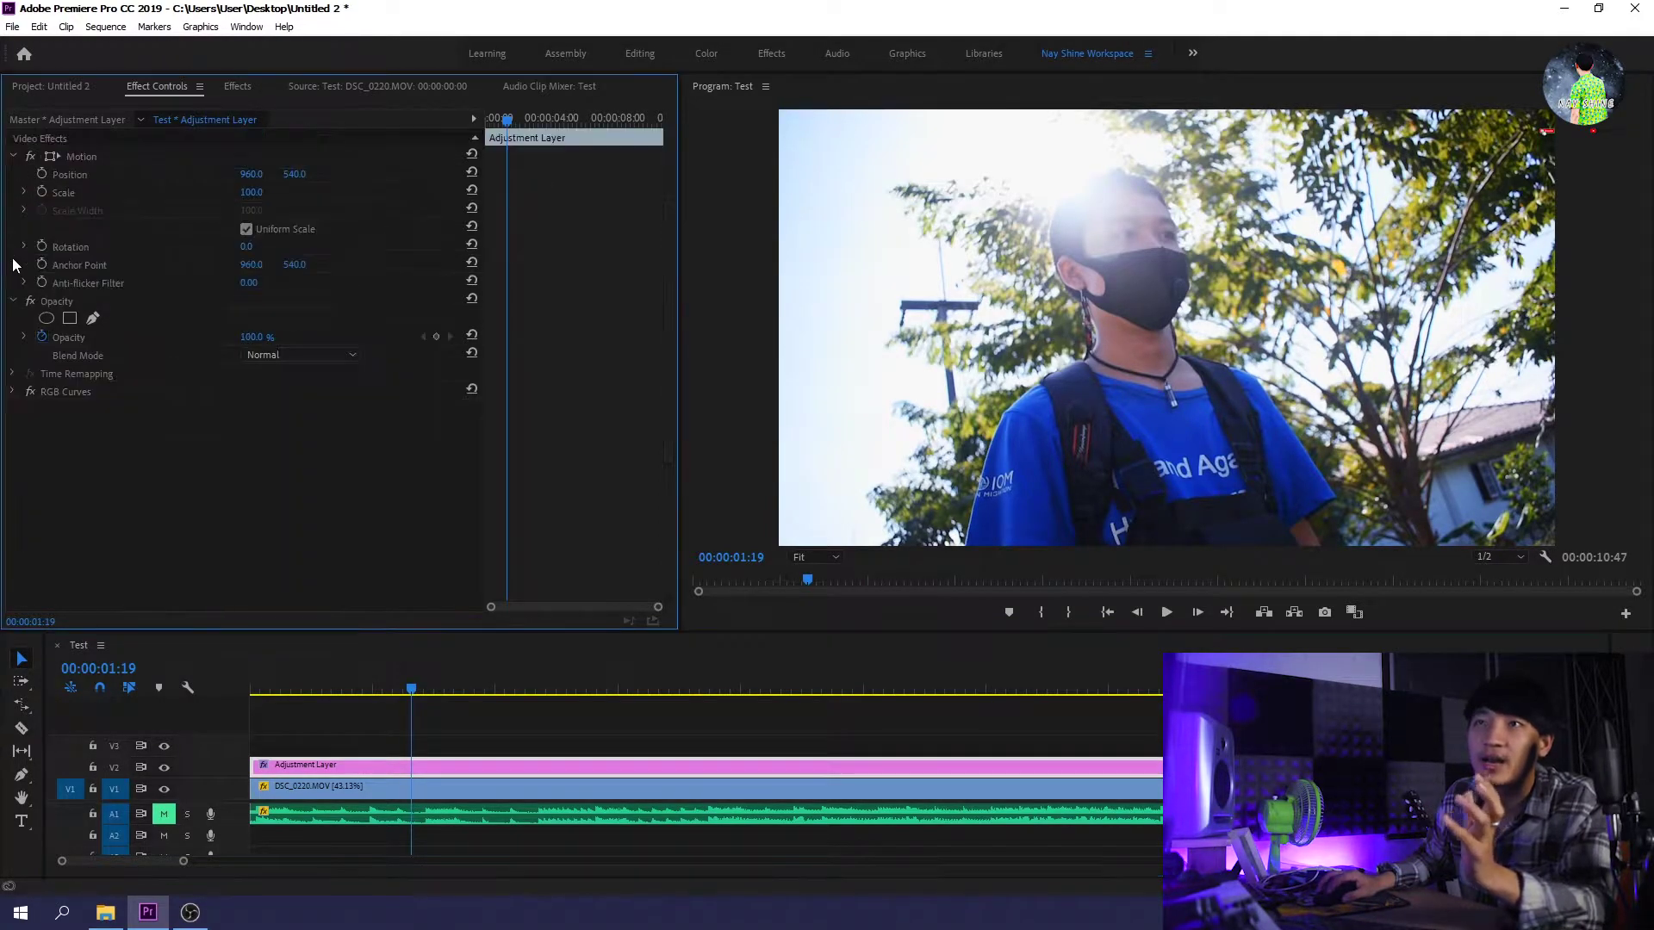
click(231, 85)
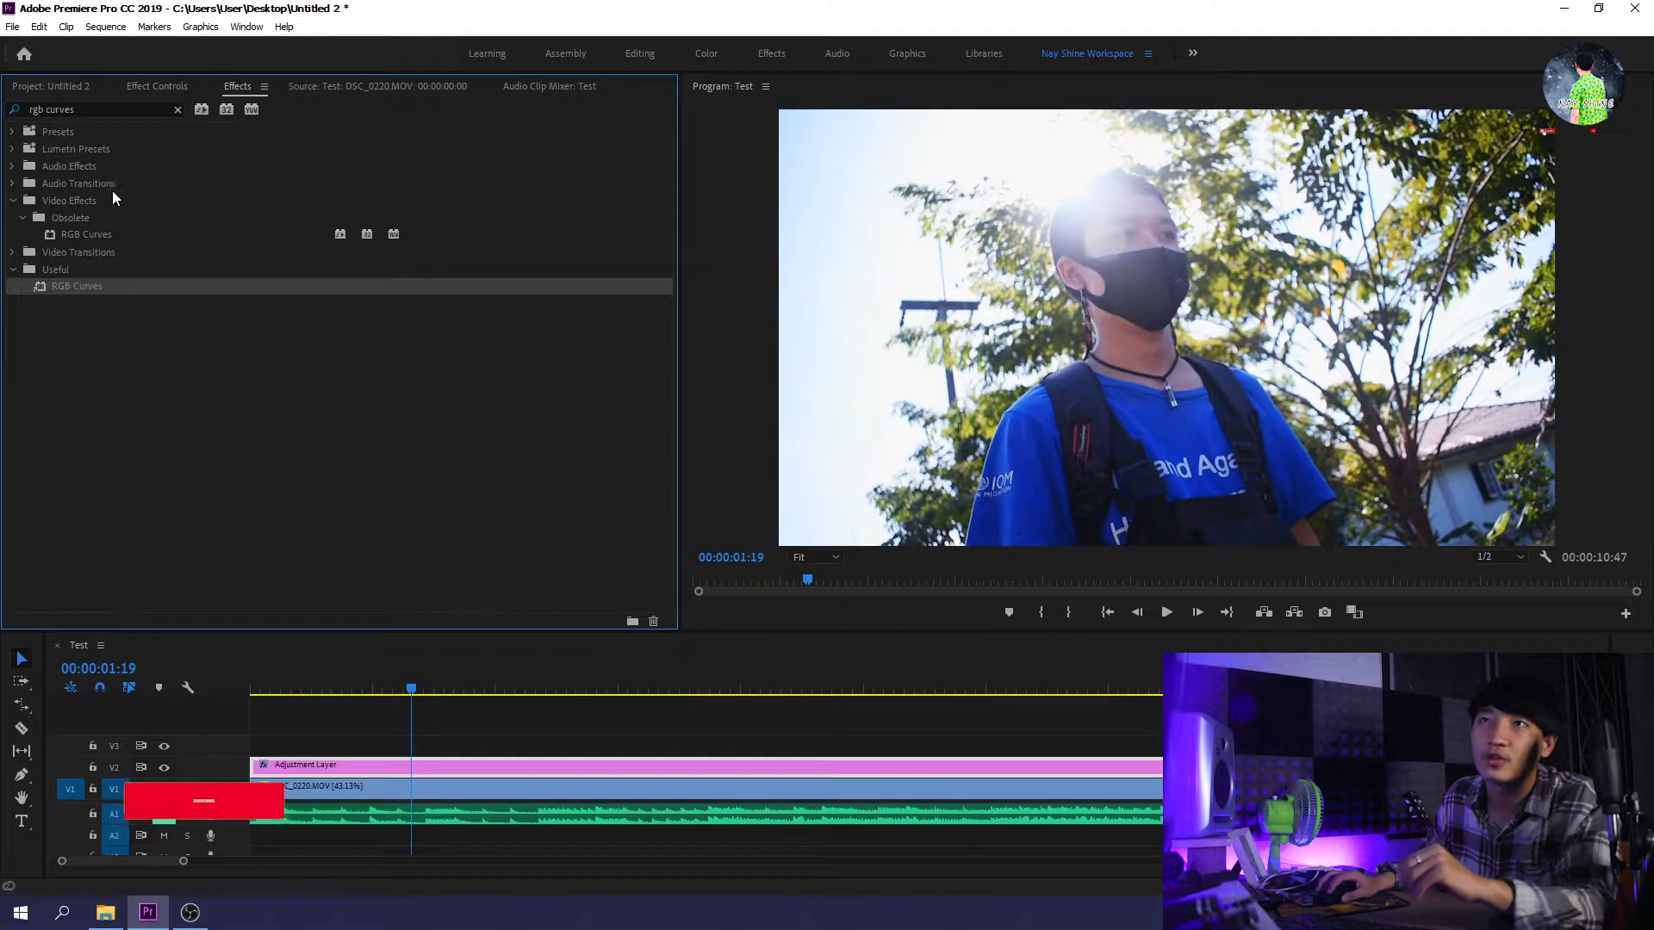
drag(170, 108, 2, 126)
text(lumen)
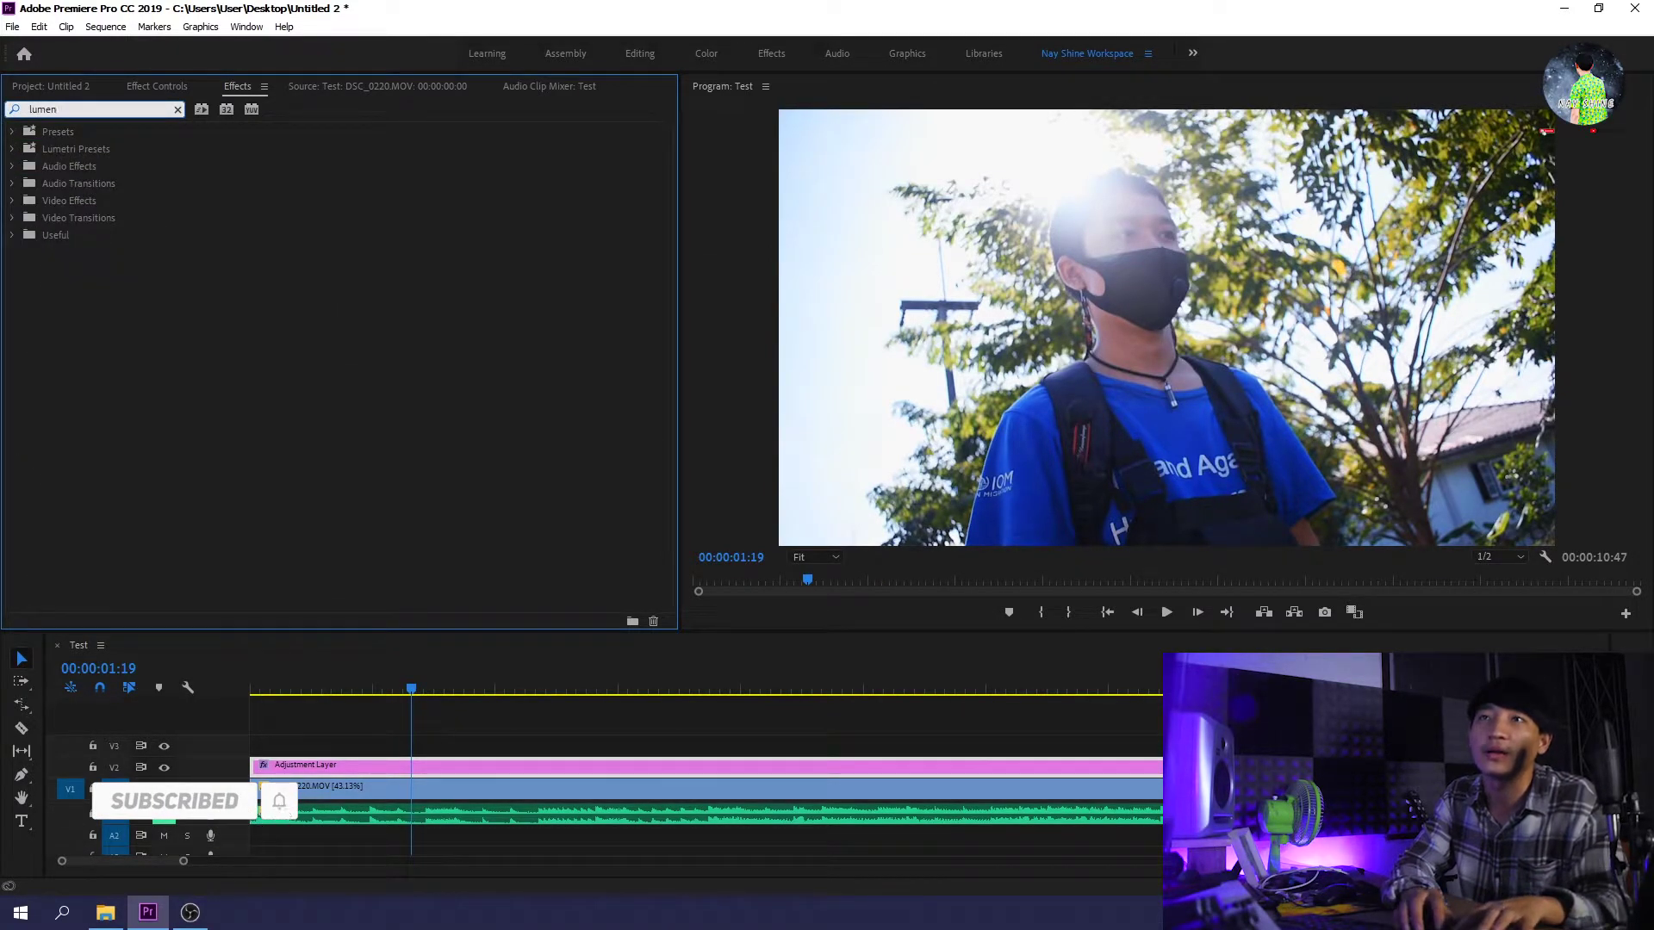
key(BackSpace)
text(tr)
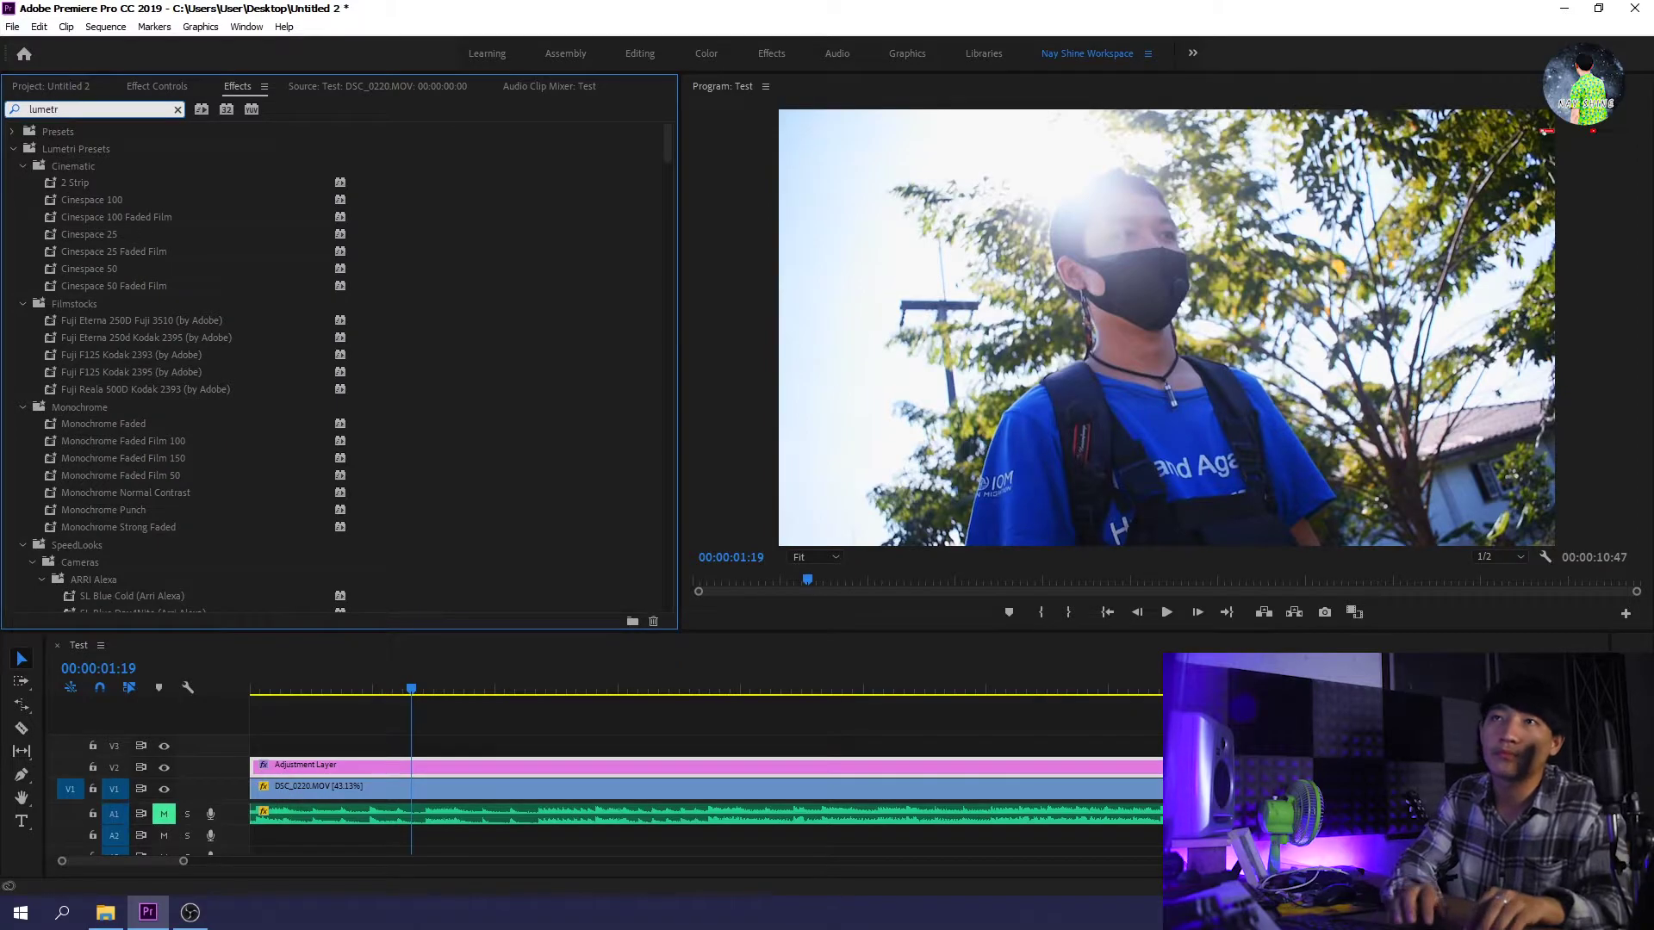
text(i co)
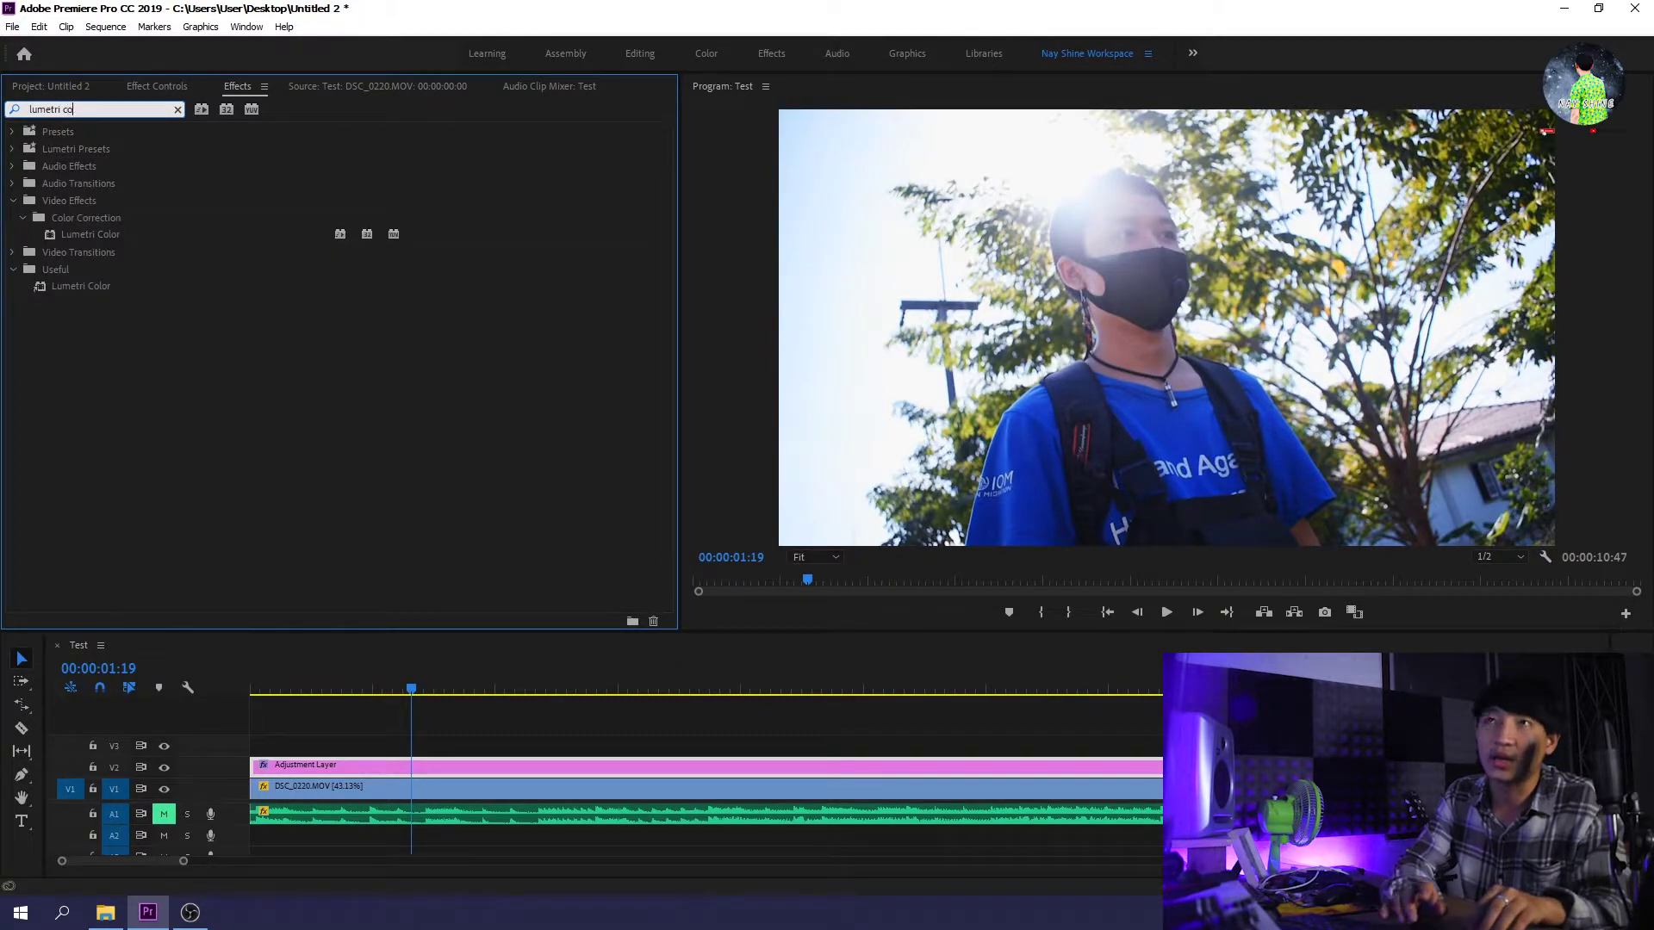
text(lor)
click(90, 235)
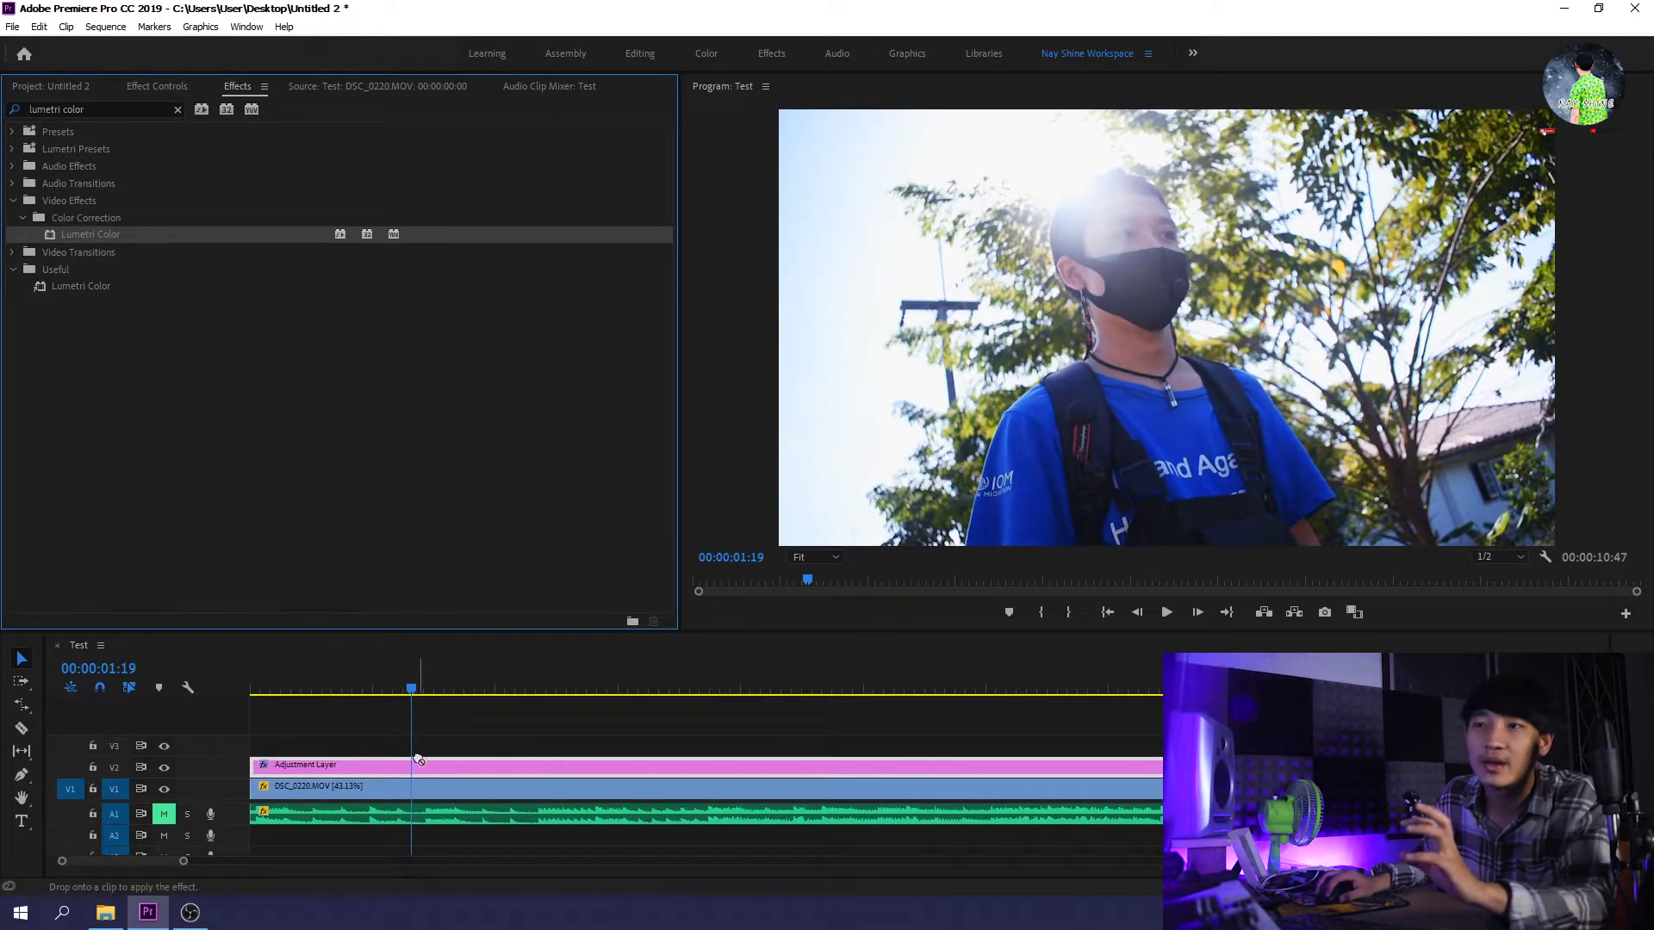
drag(105, 234, 417, 760)
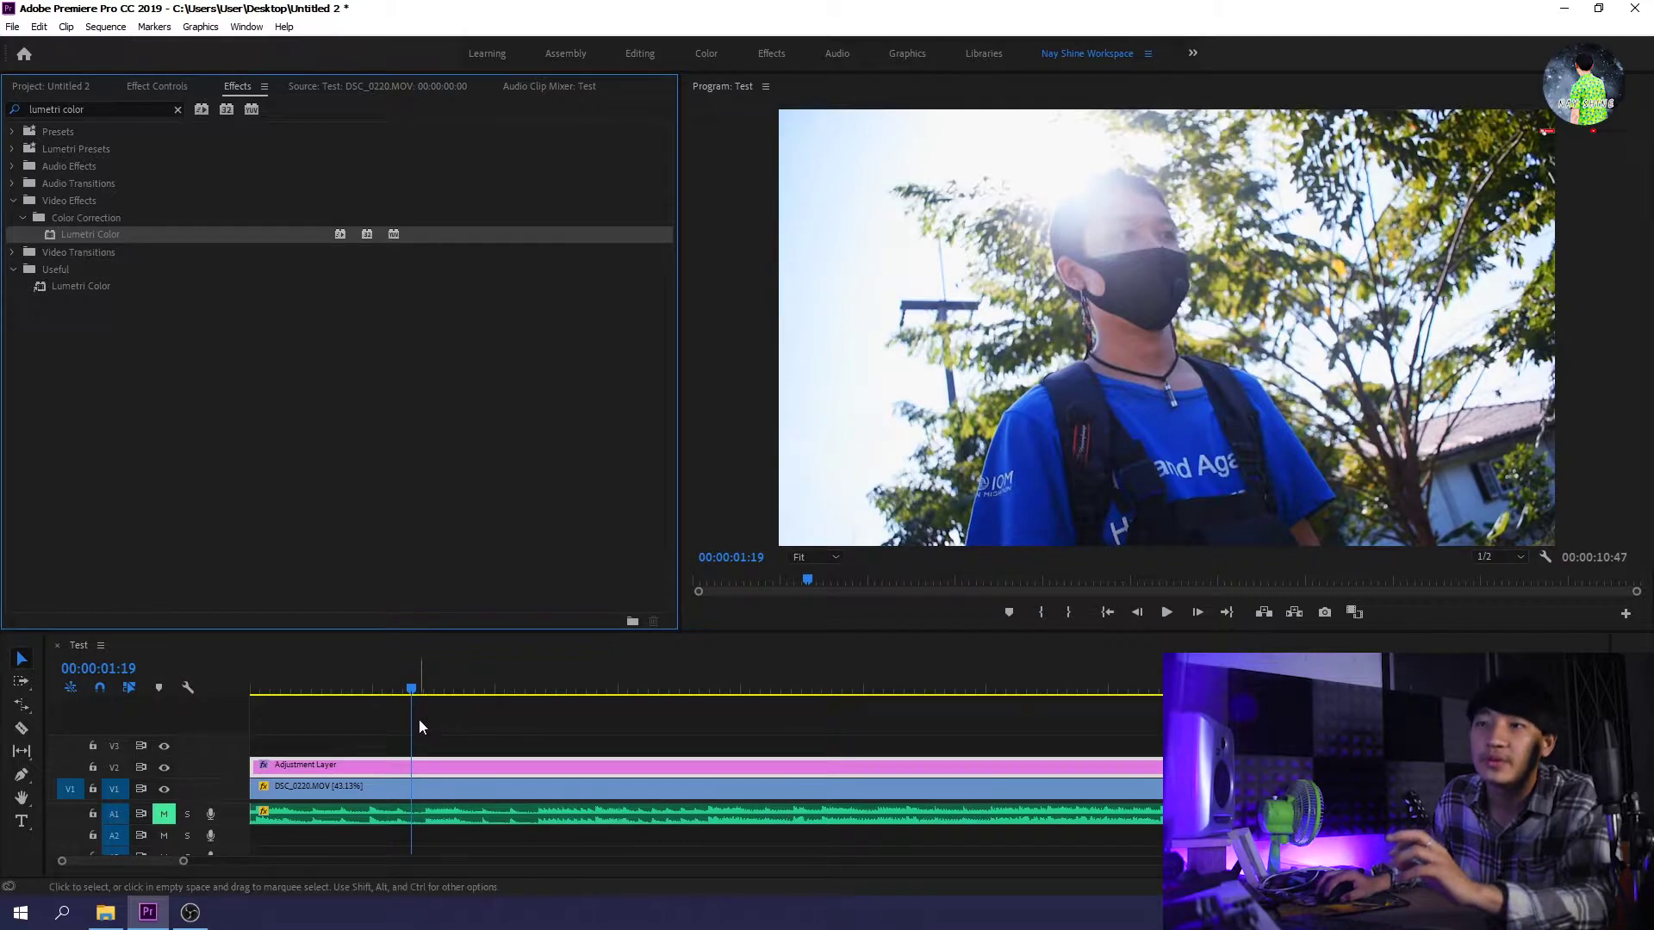
click(153, 86)
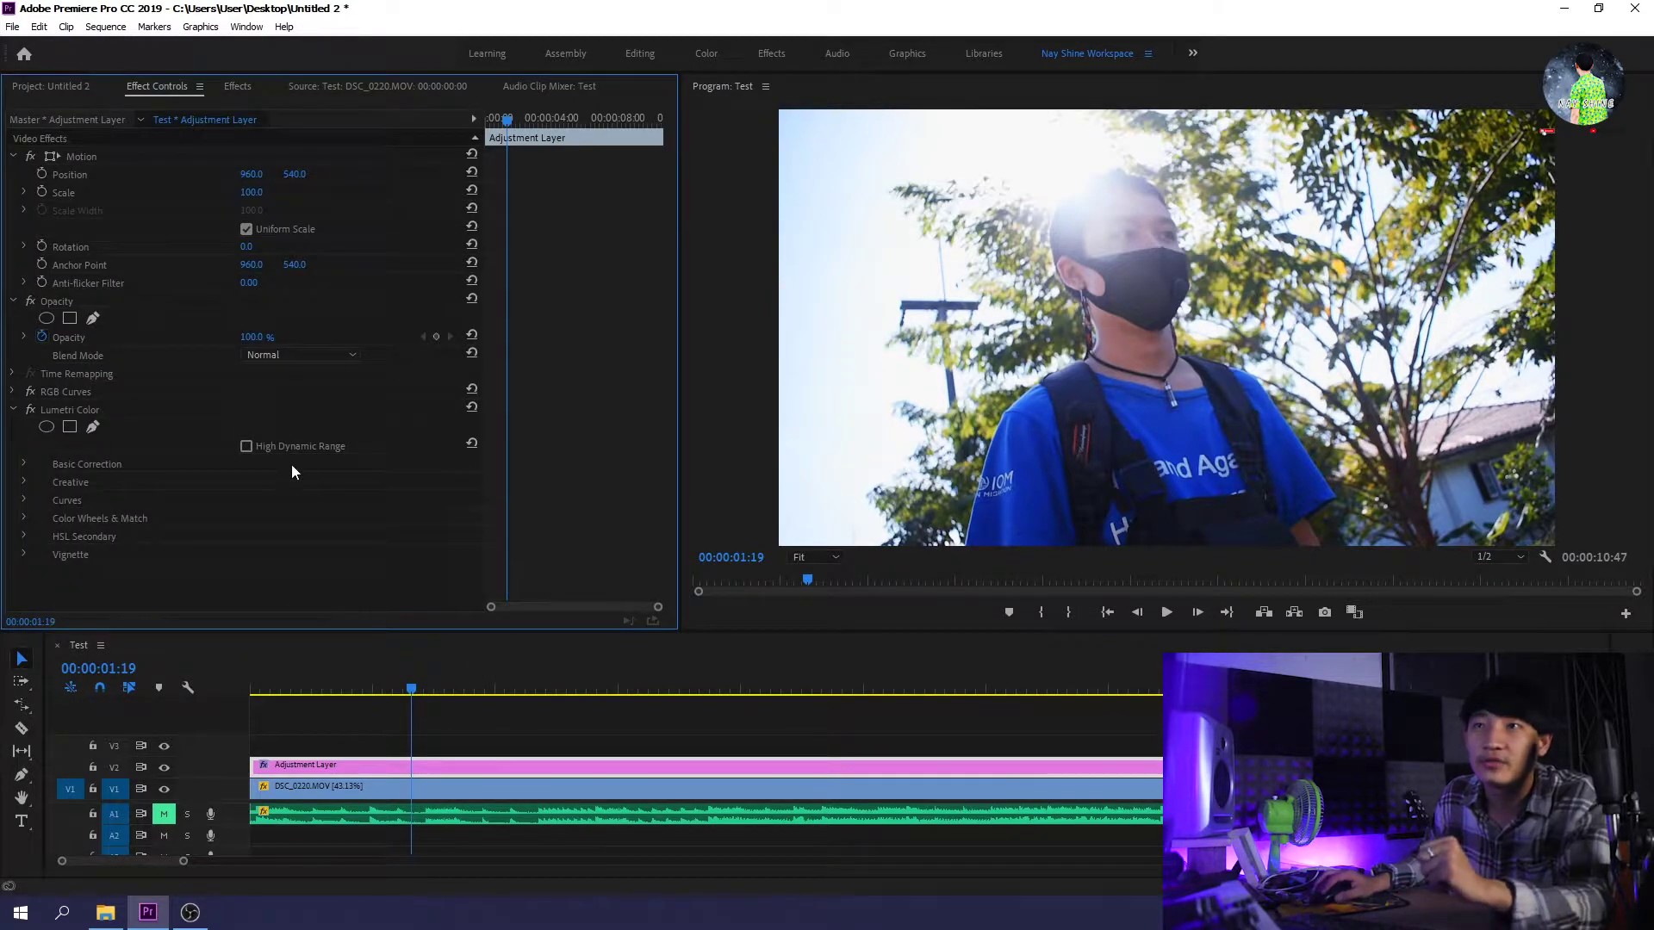
Step: In Lumetri Basic Correction, set Temperature to -20.0 and scrub Tint to 51.0
click(23, 463)
scroll(190, 463, down, 4)
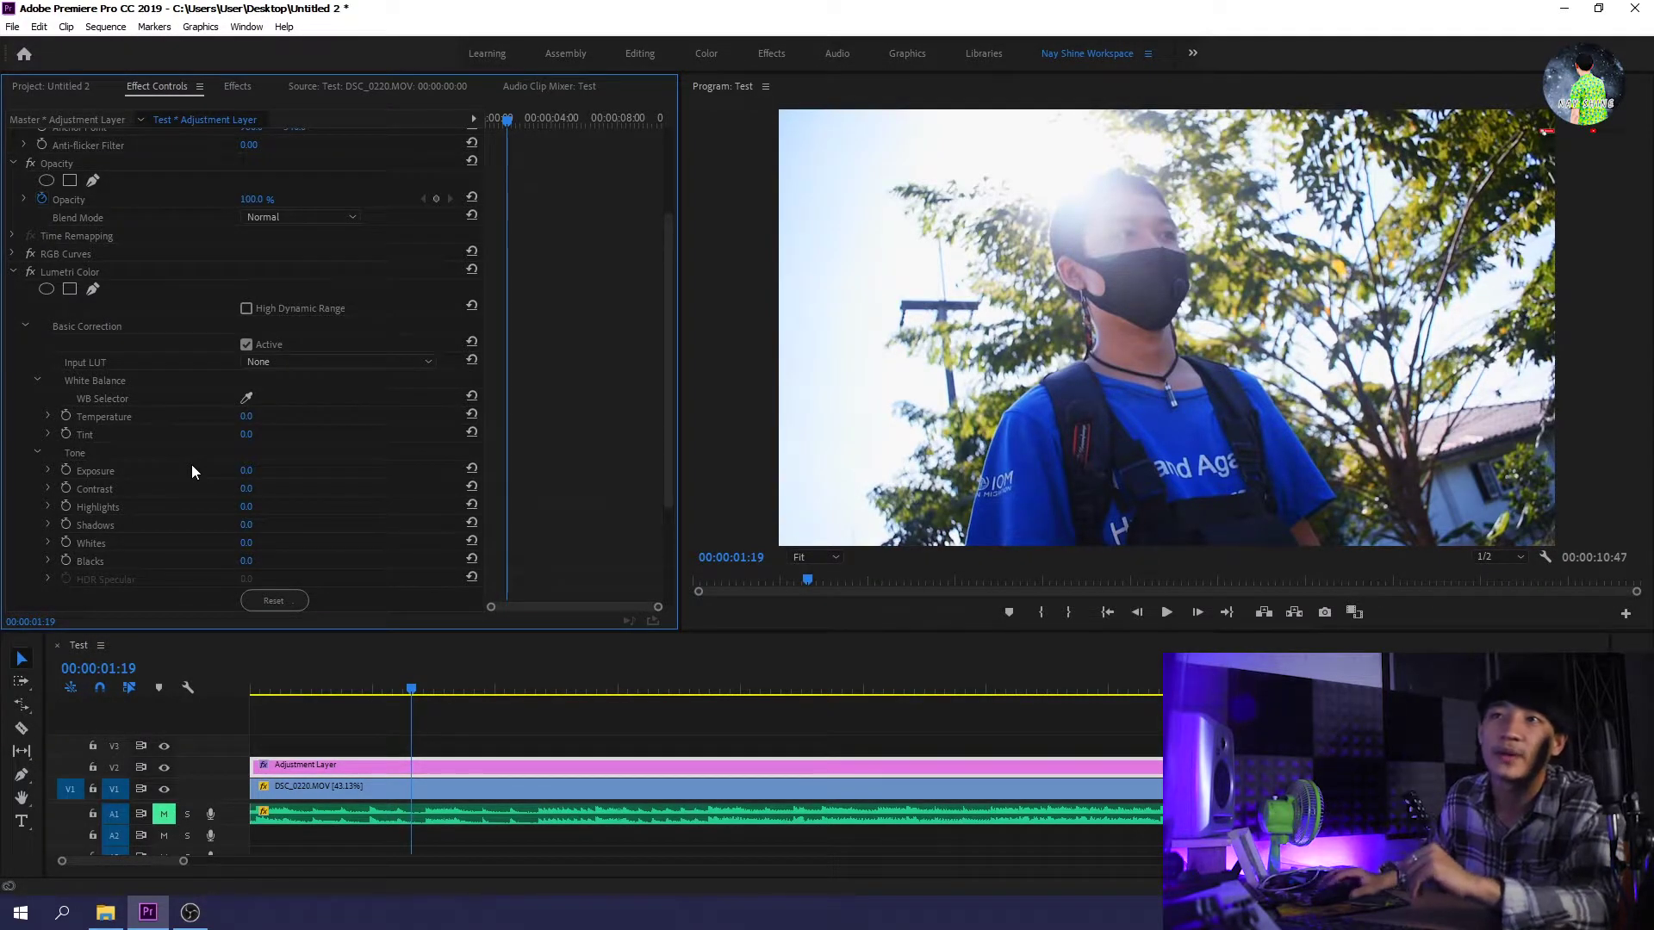
scroll(218, 454, down, 1)
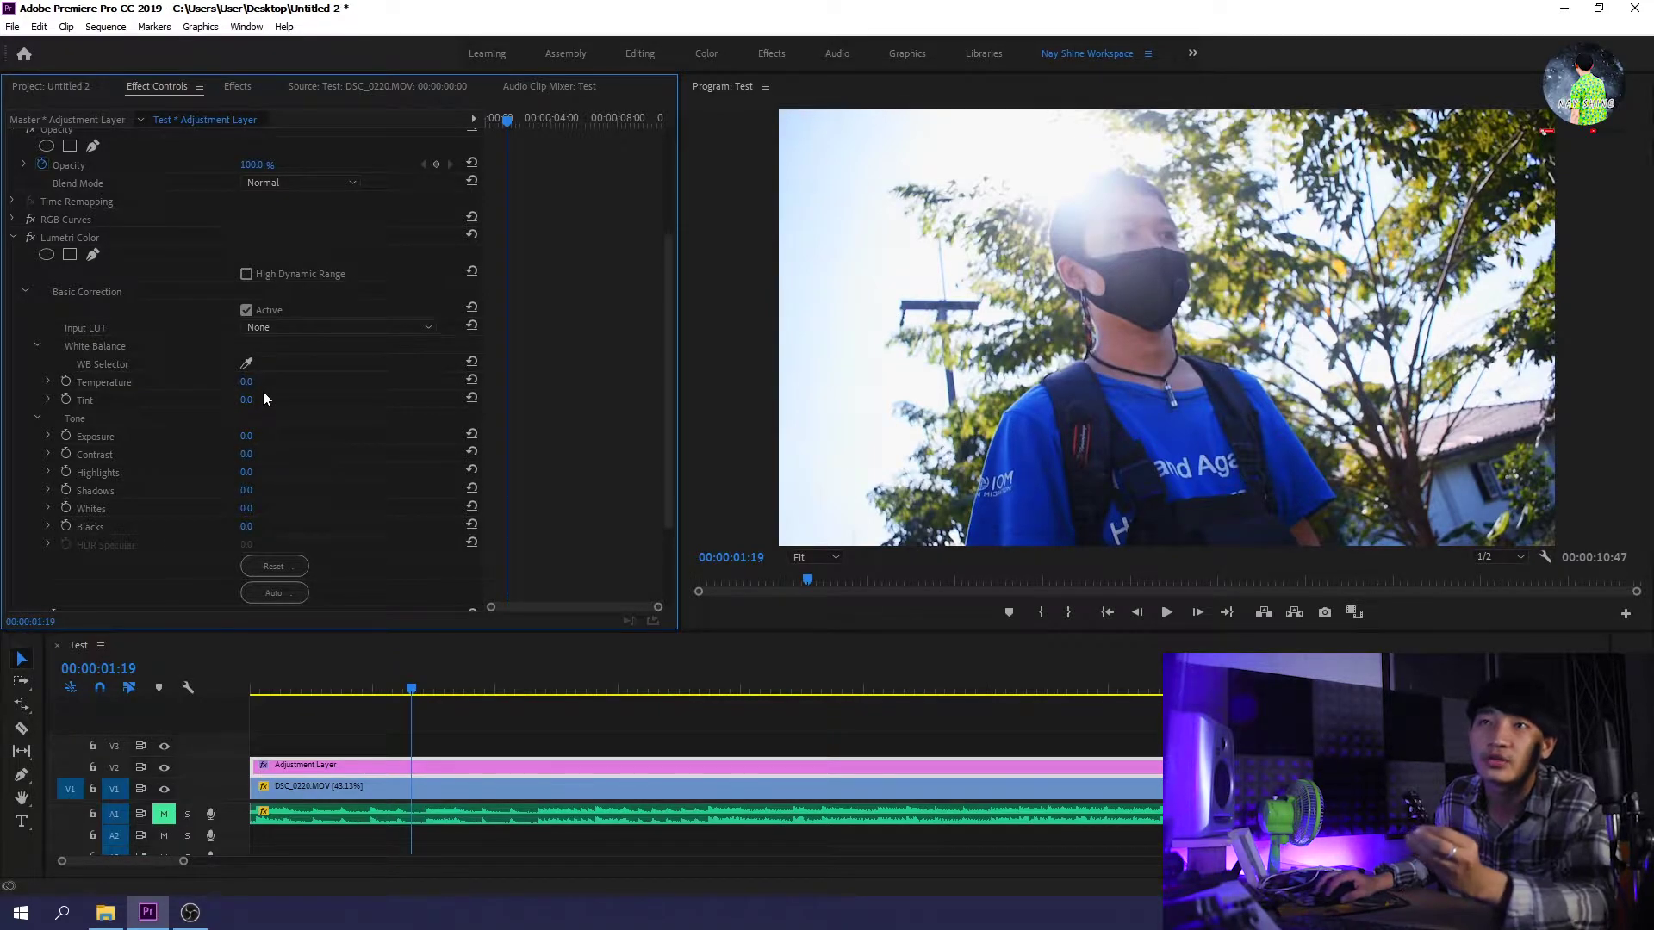
drag(249, 385, 320, 385)
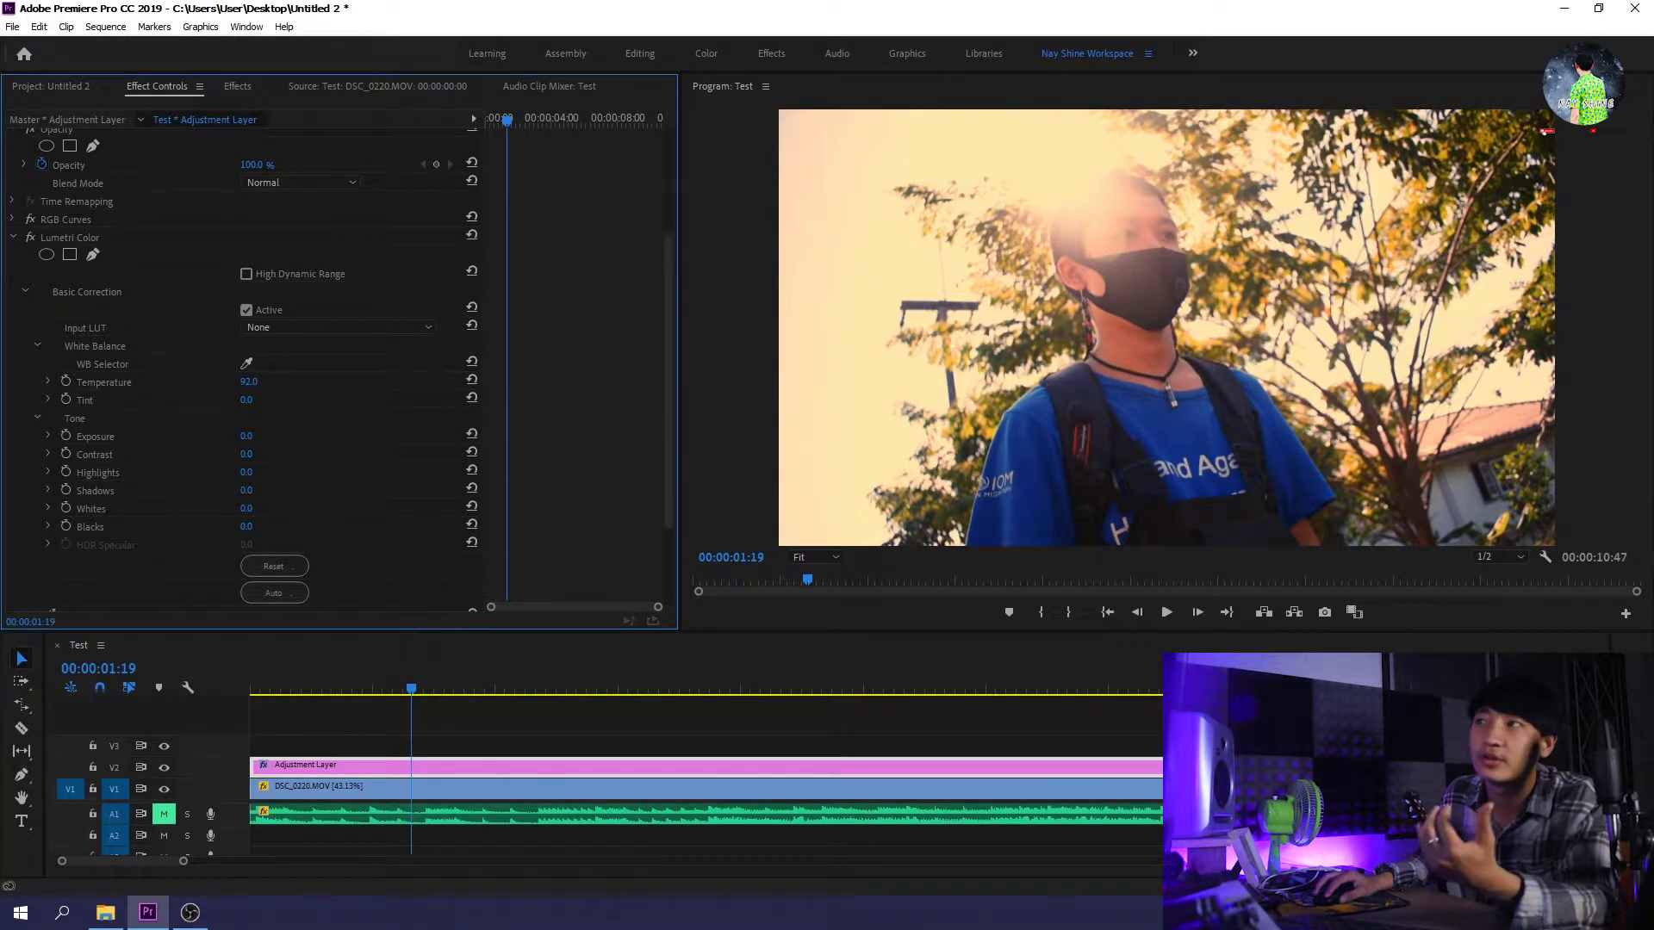
mouse_move(248, 381)
mouse_down()
mouse_move(276, 381)
mouse_move(195, 381)
mouse_up()
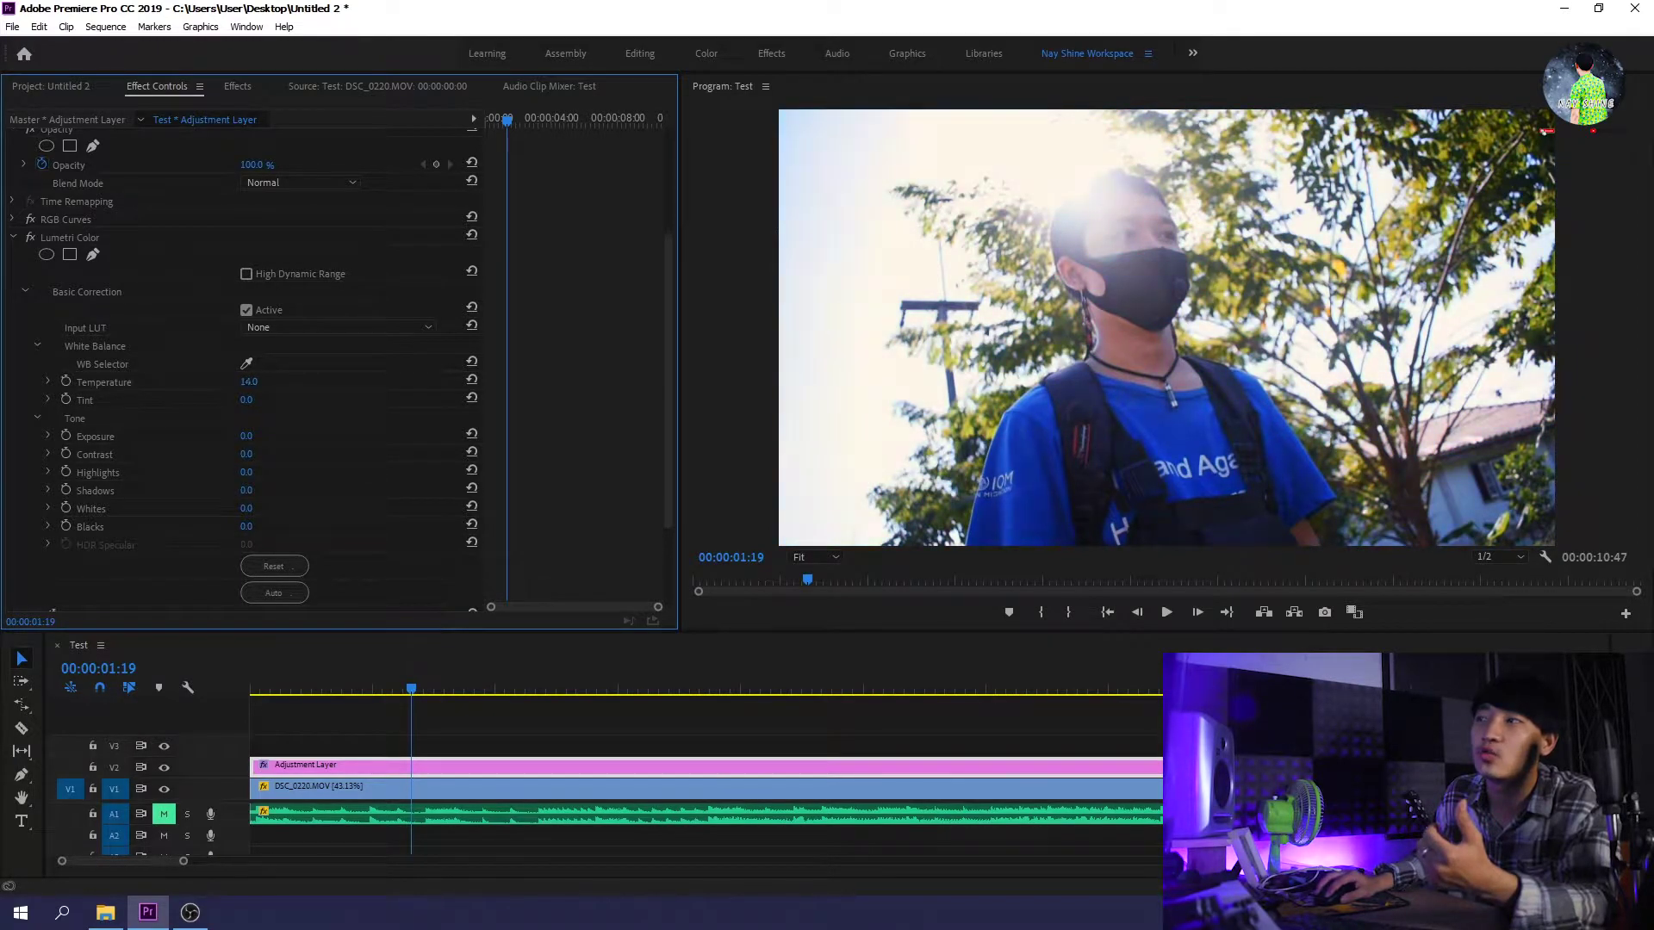
click(251, 381)
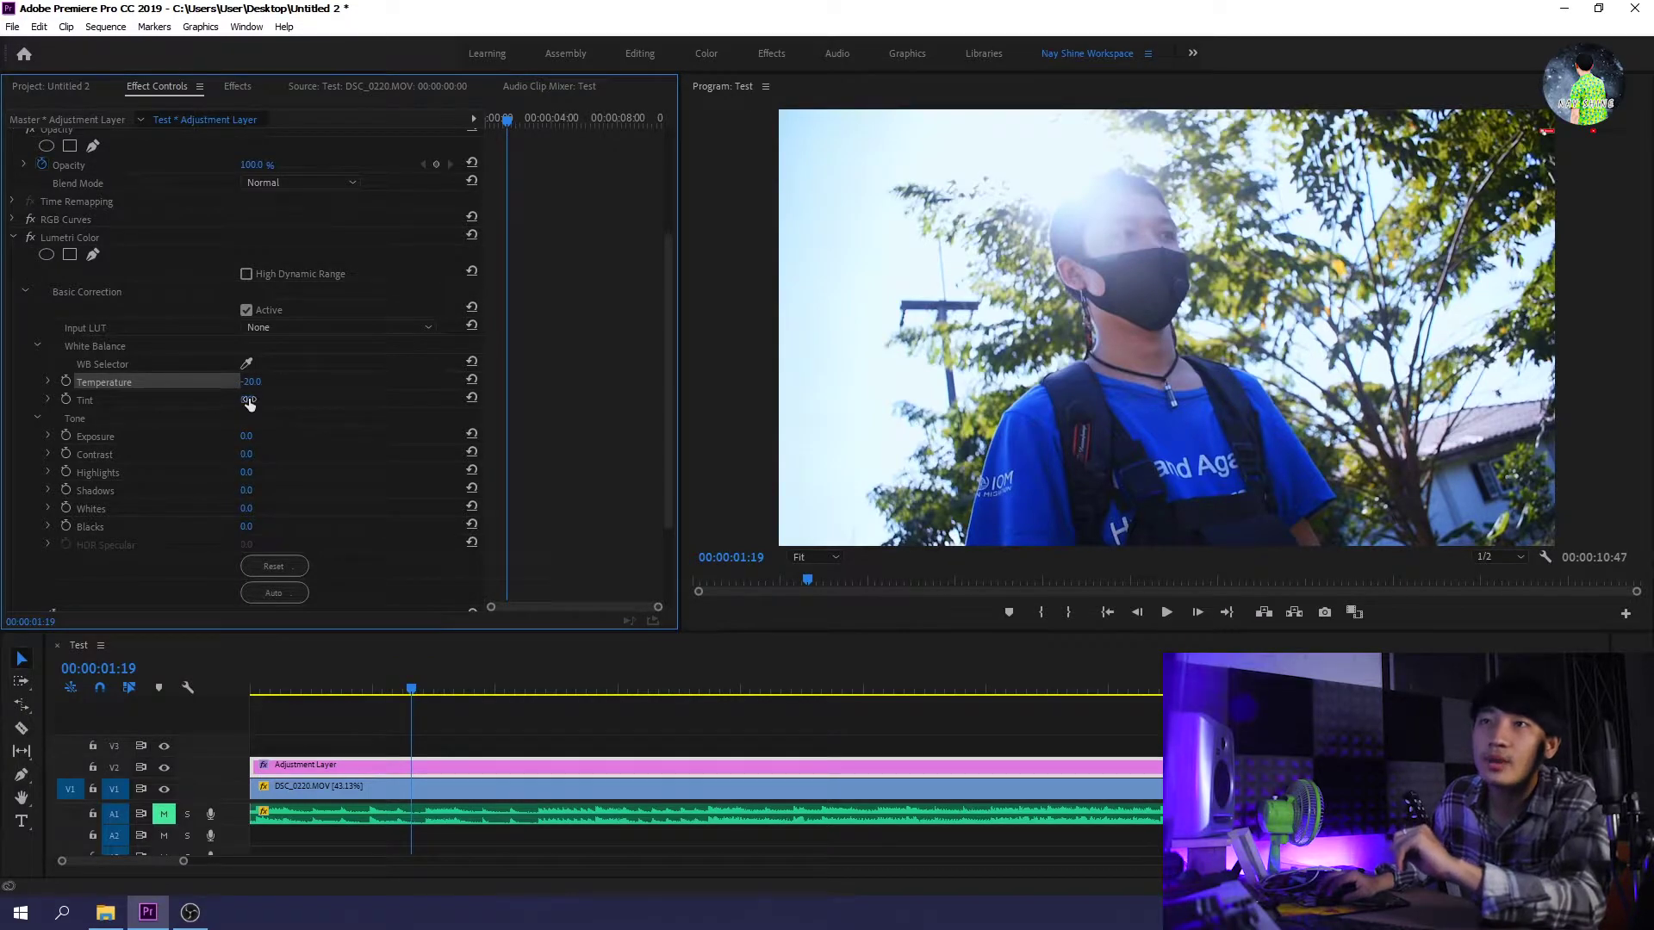
drag(248, 403, 279, 401)
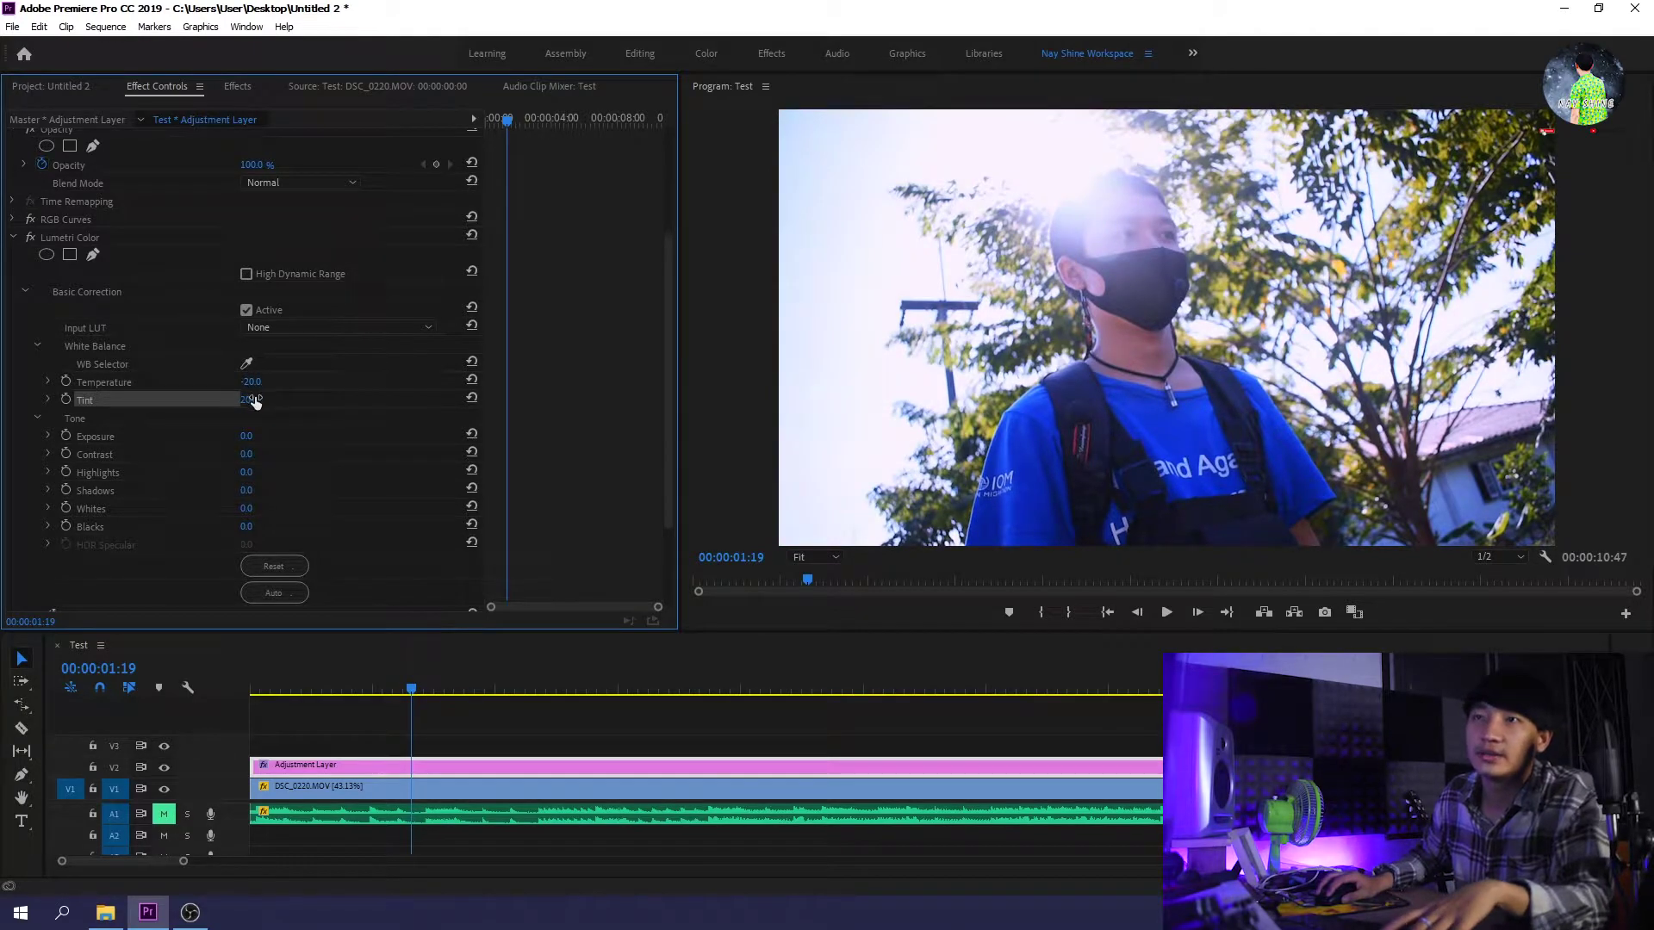
drag(255, 401, 223, 401)
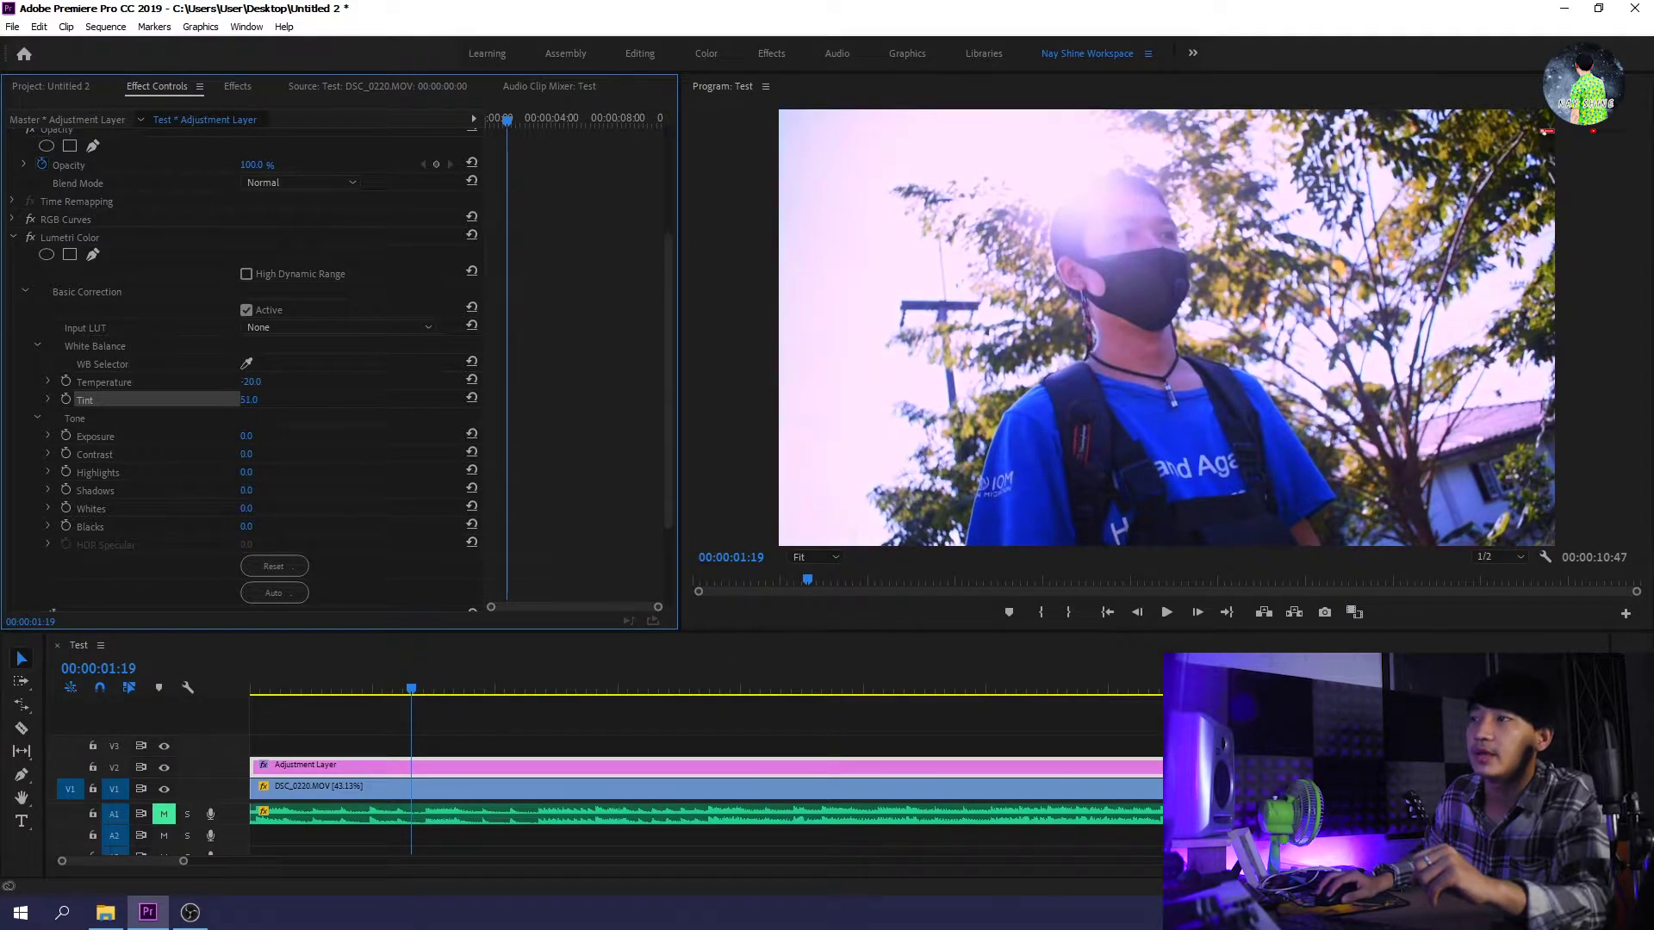
Step: Enter an exact Lumetri Tint value of 40
click(288, 402)
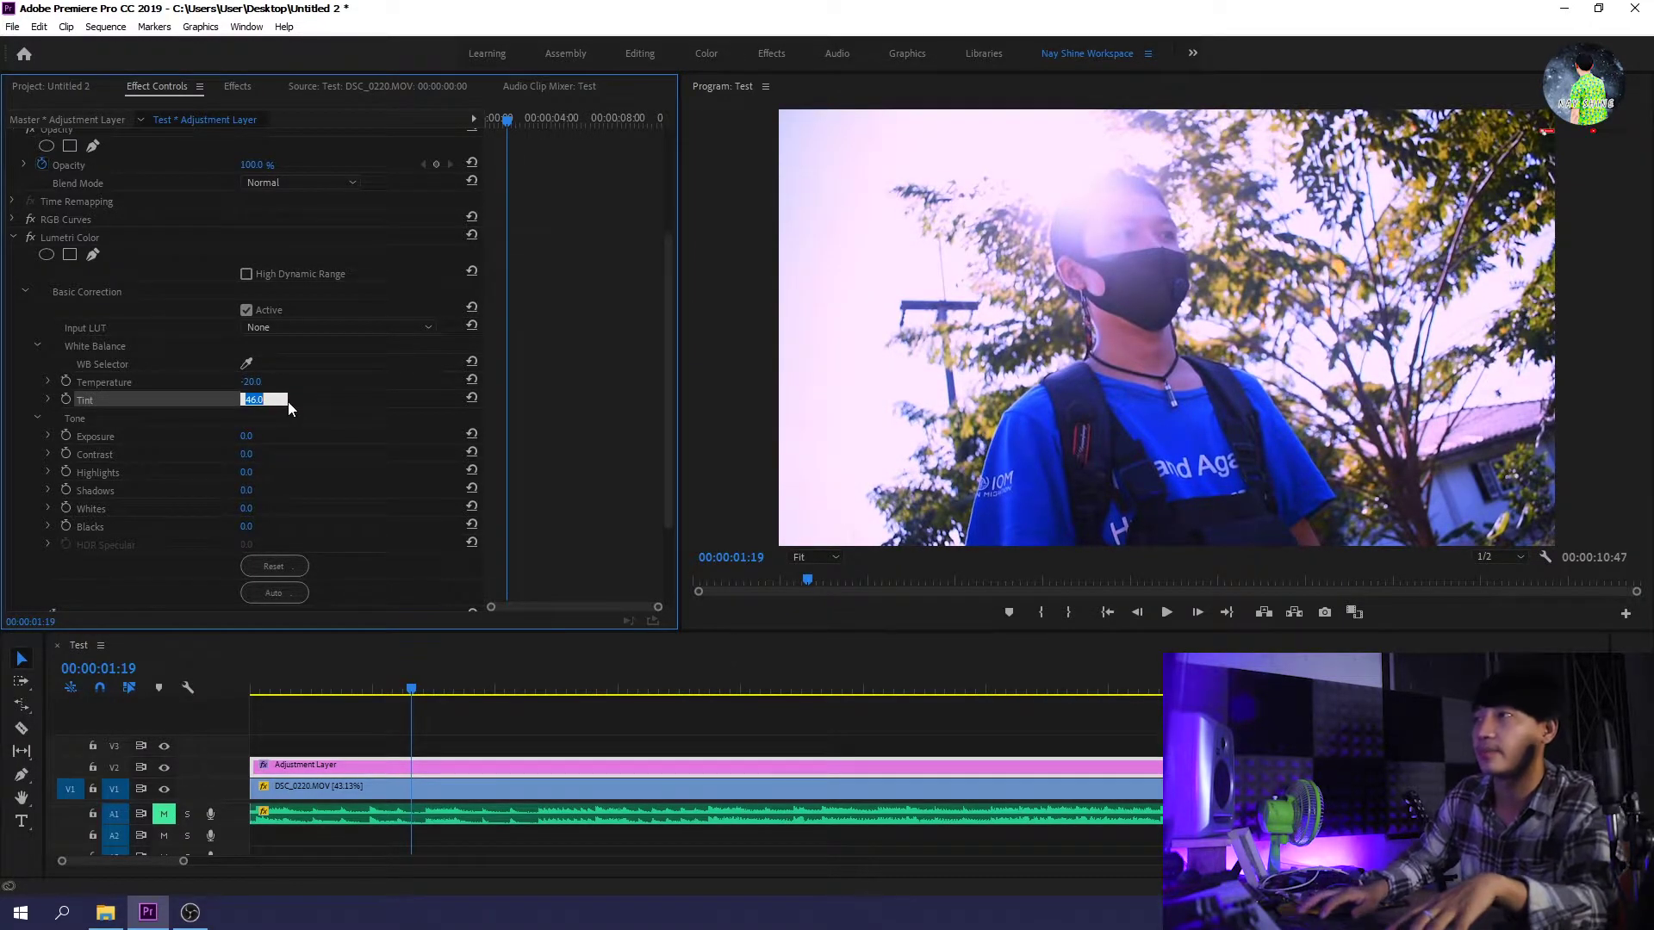
text(40)
key(Return)
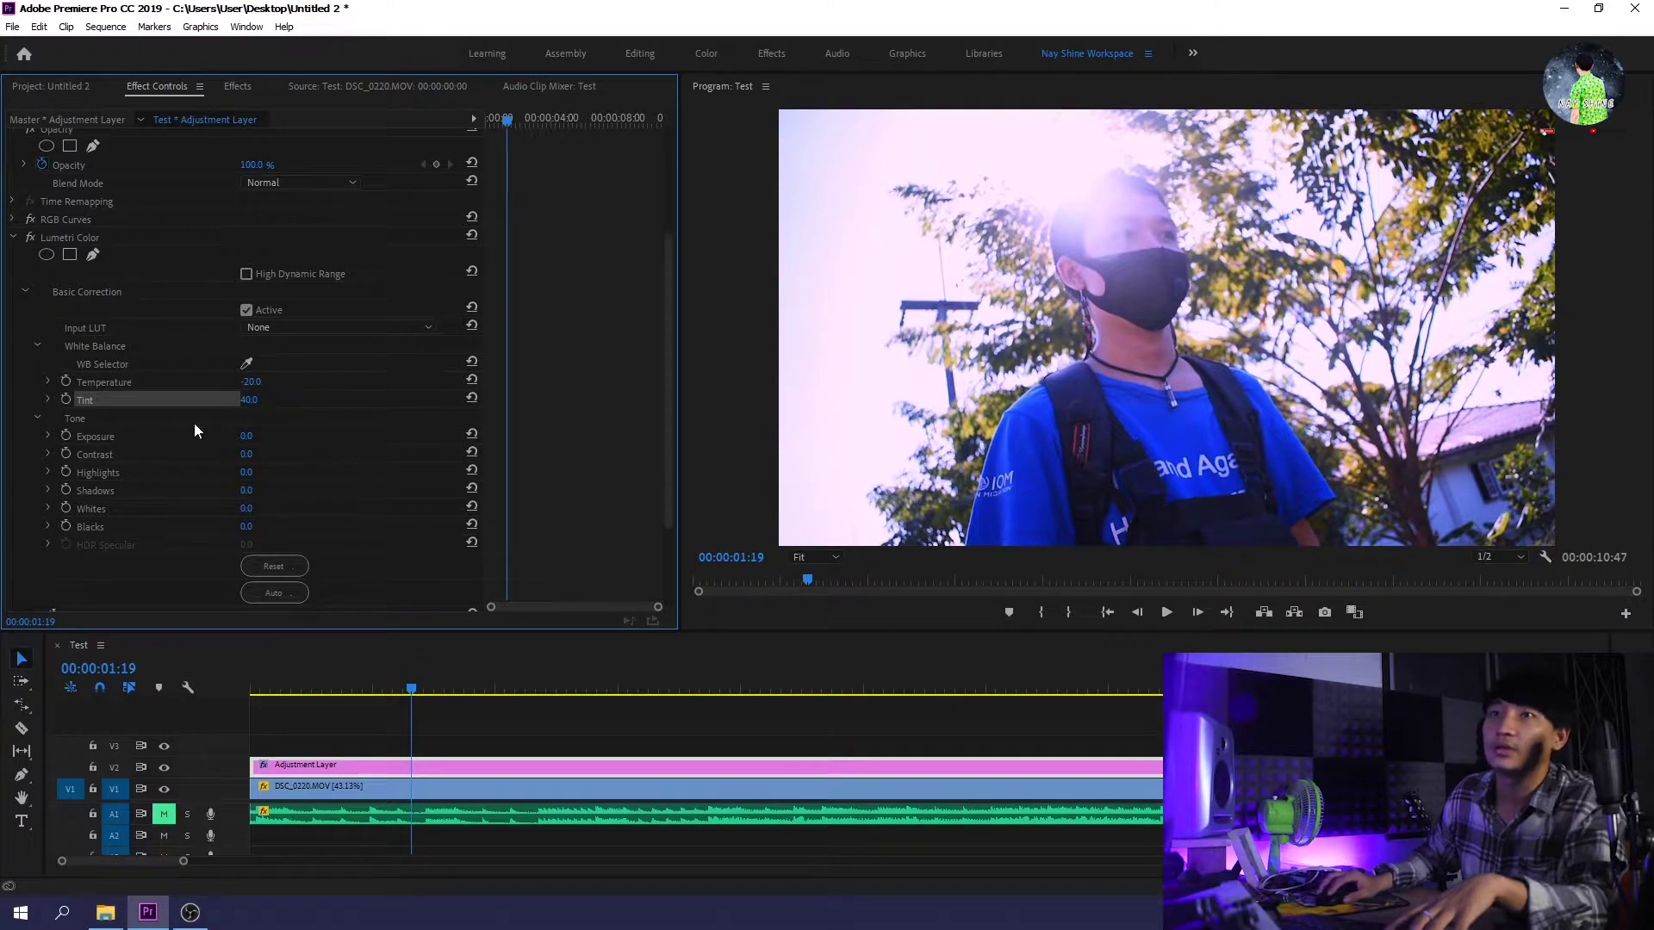
Step: Return Exposure to 0 after a trial boost and lower Contrast to -10.0
drag(249, 437, 265, 437)
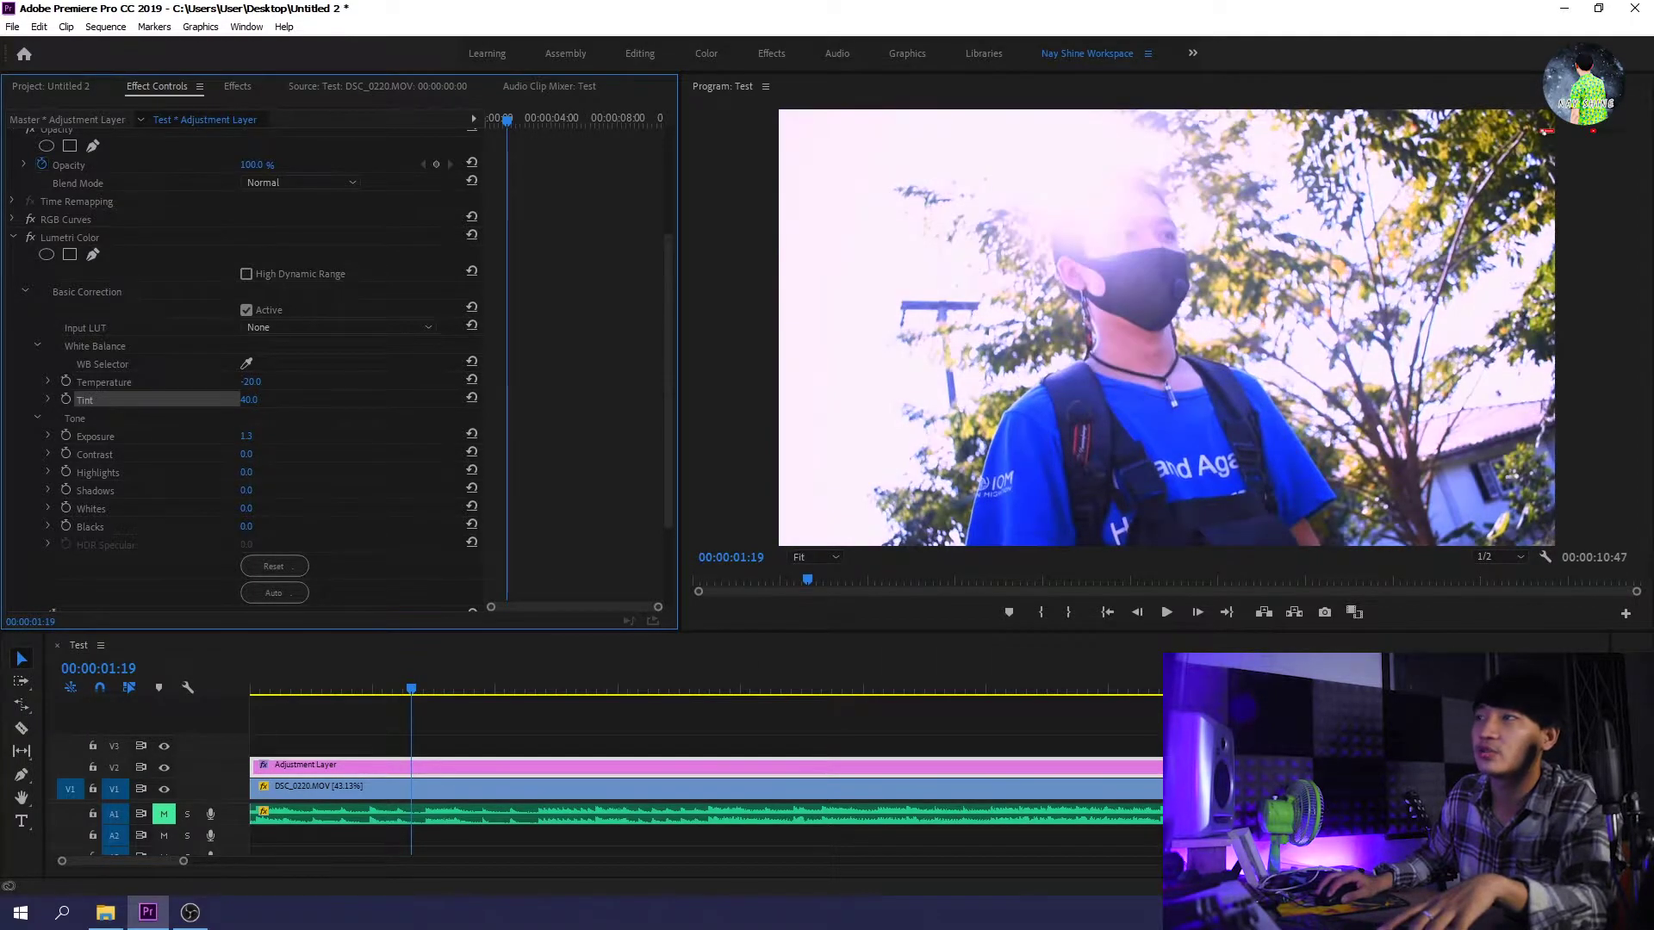
click(264, 437)
text(0)
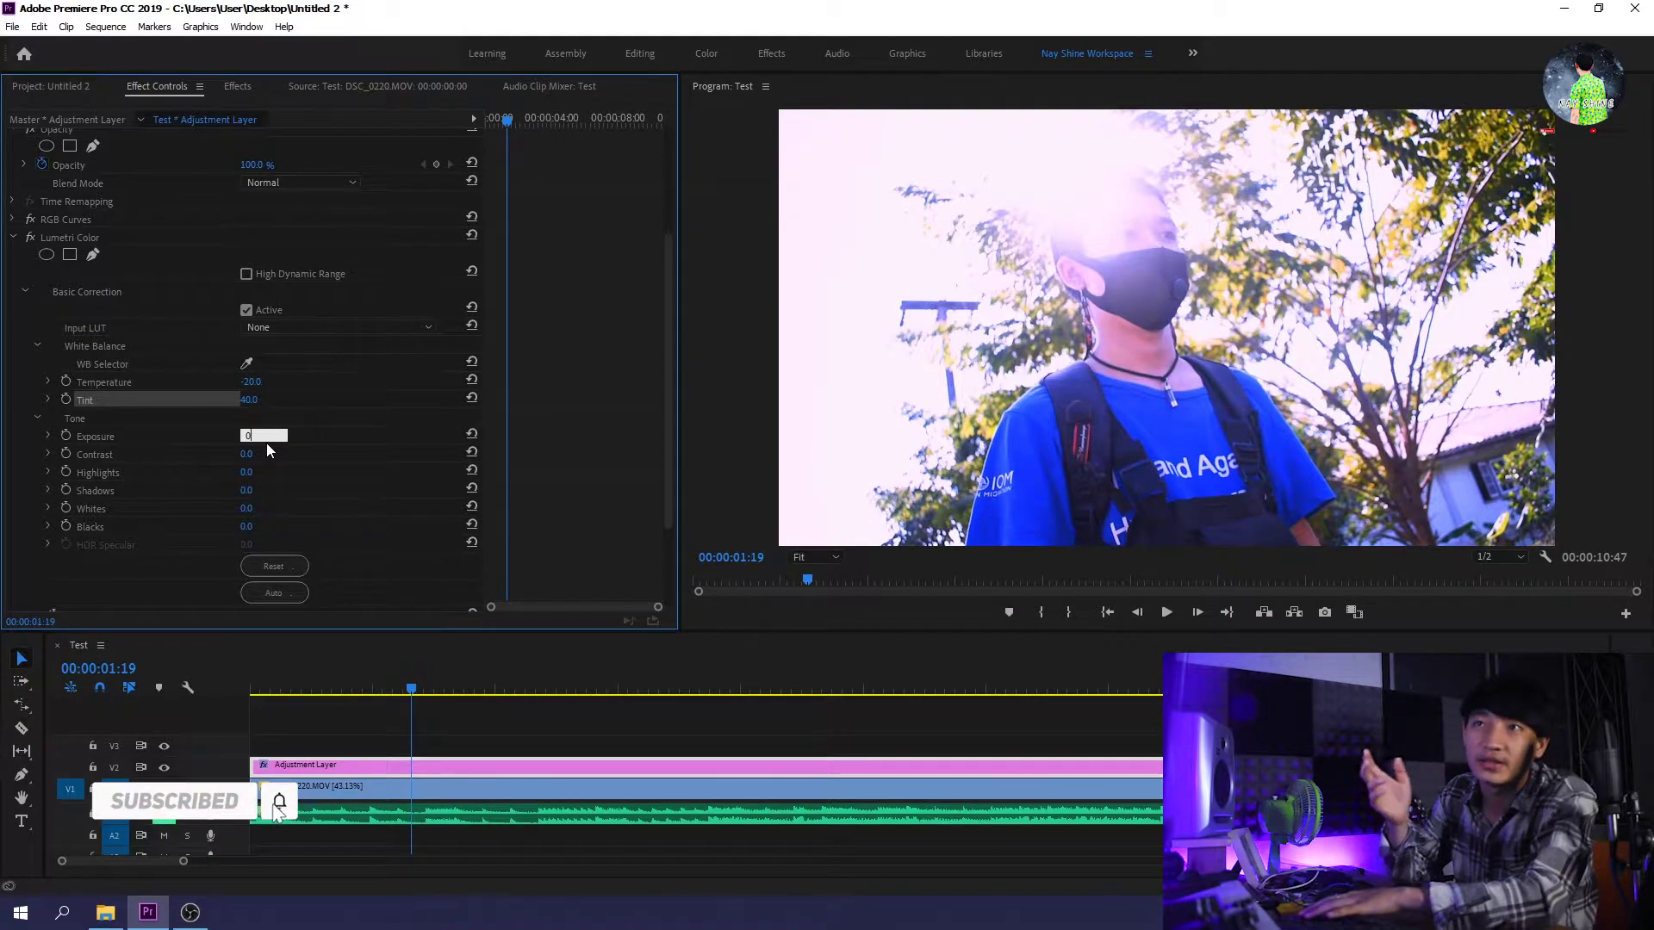
key(Return)
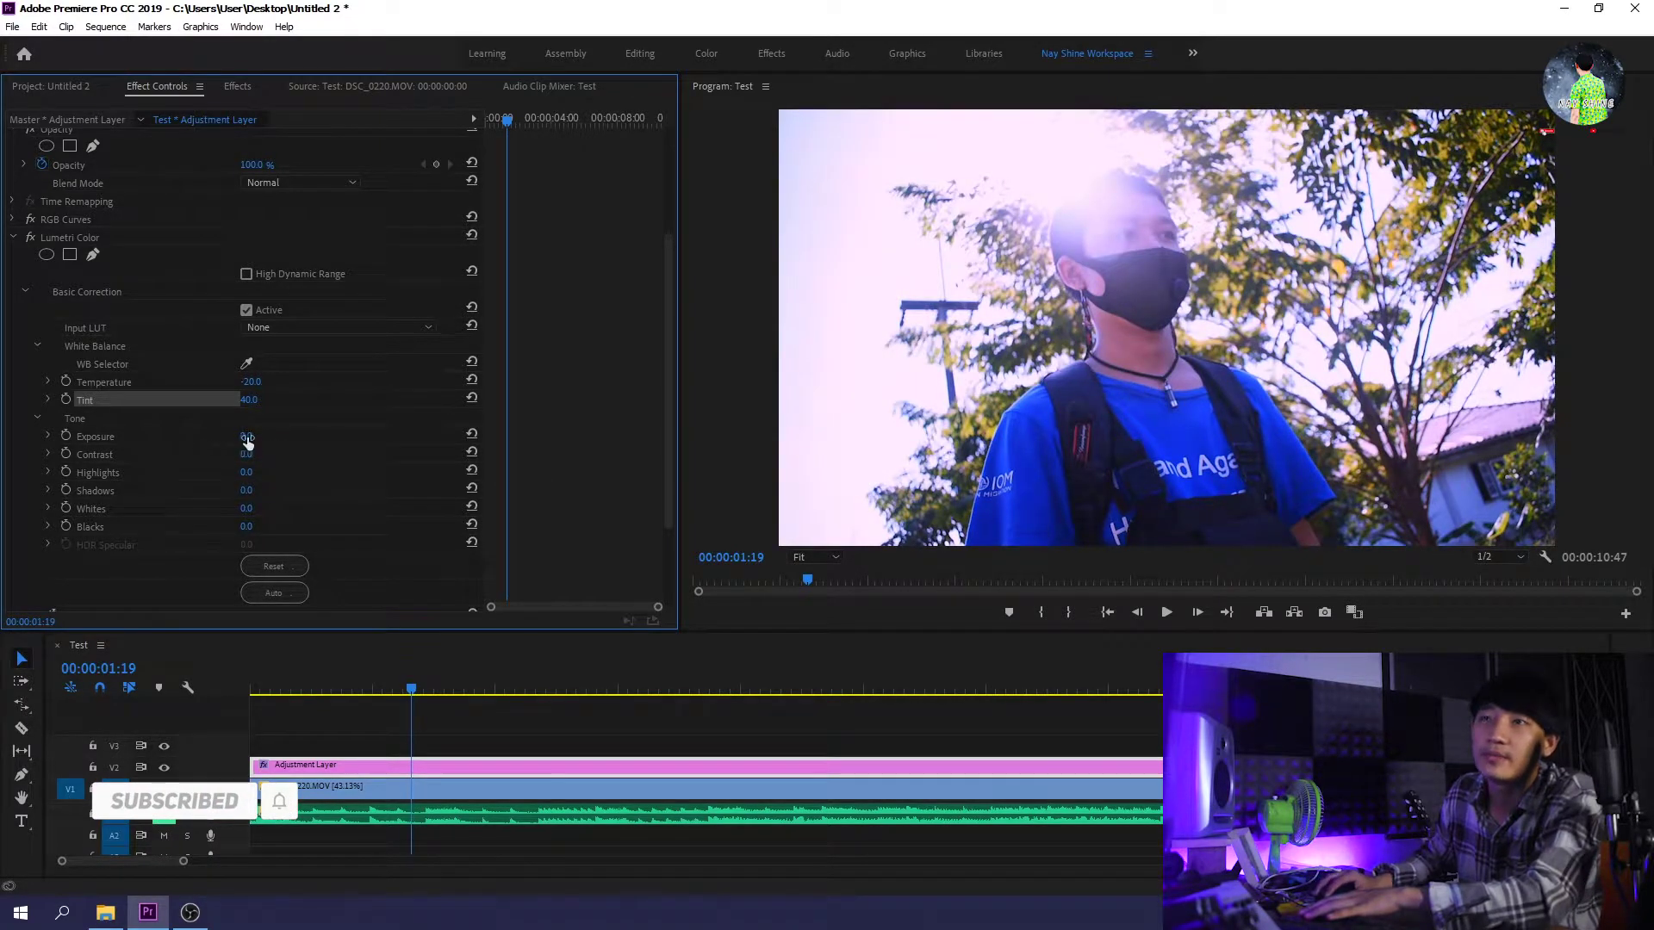
click(247, 437)
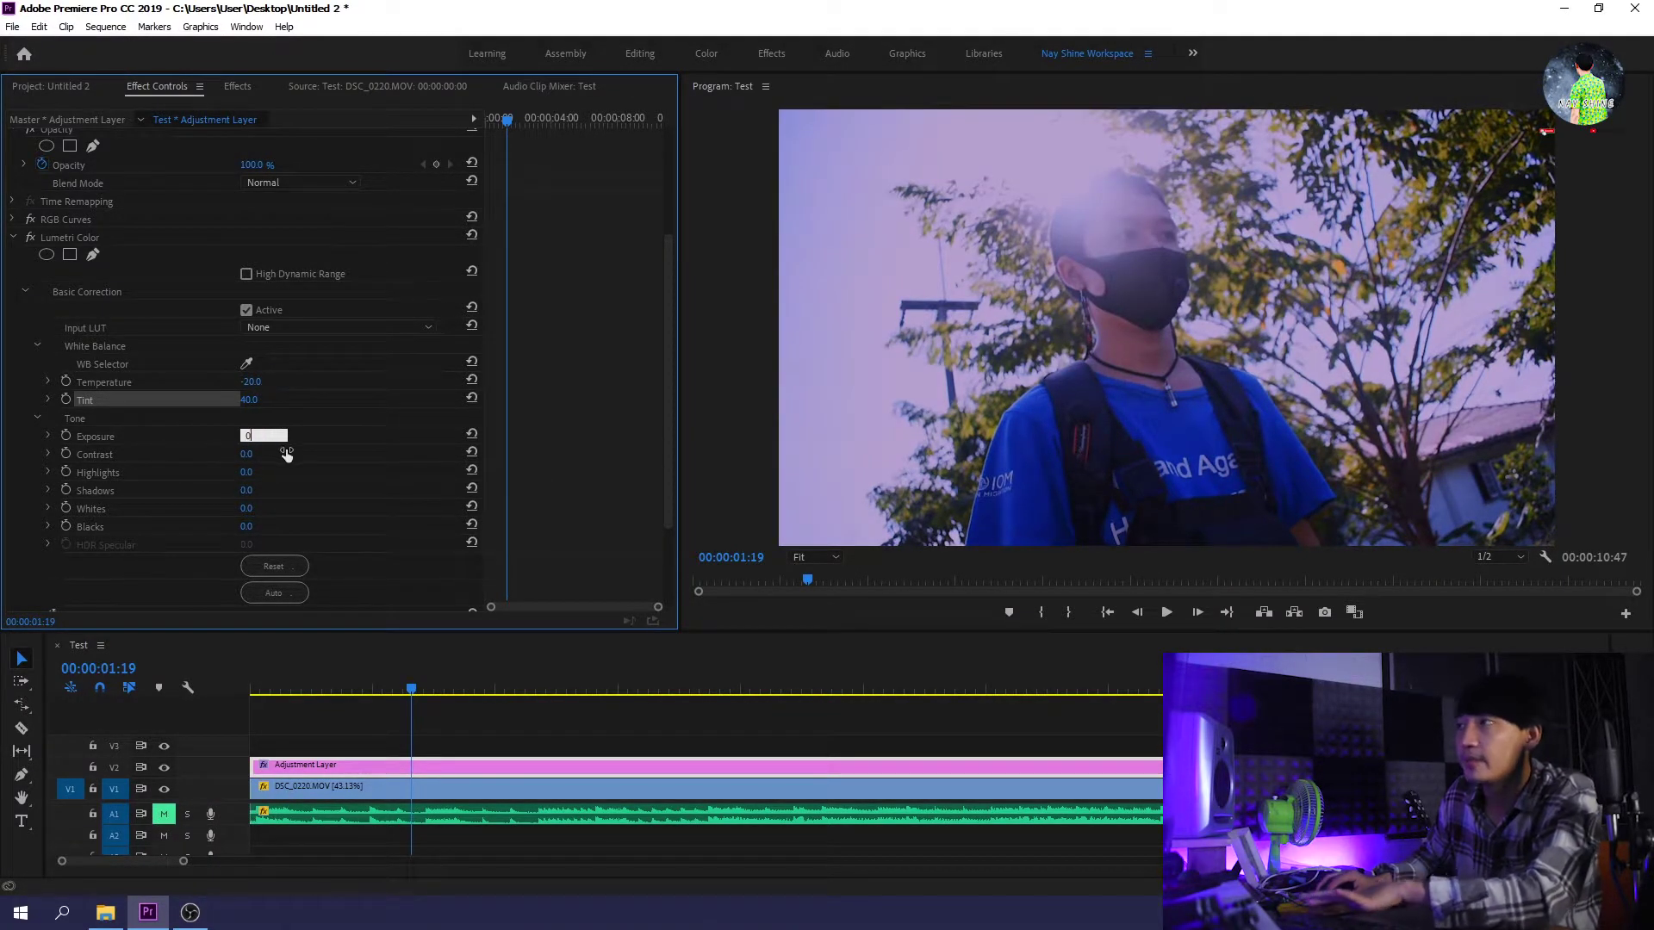
key(Return)
drag(252, 455, 258, 455)
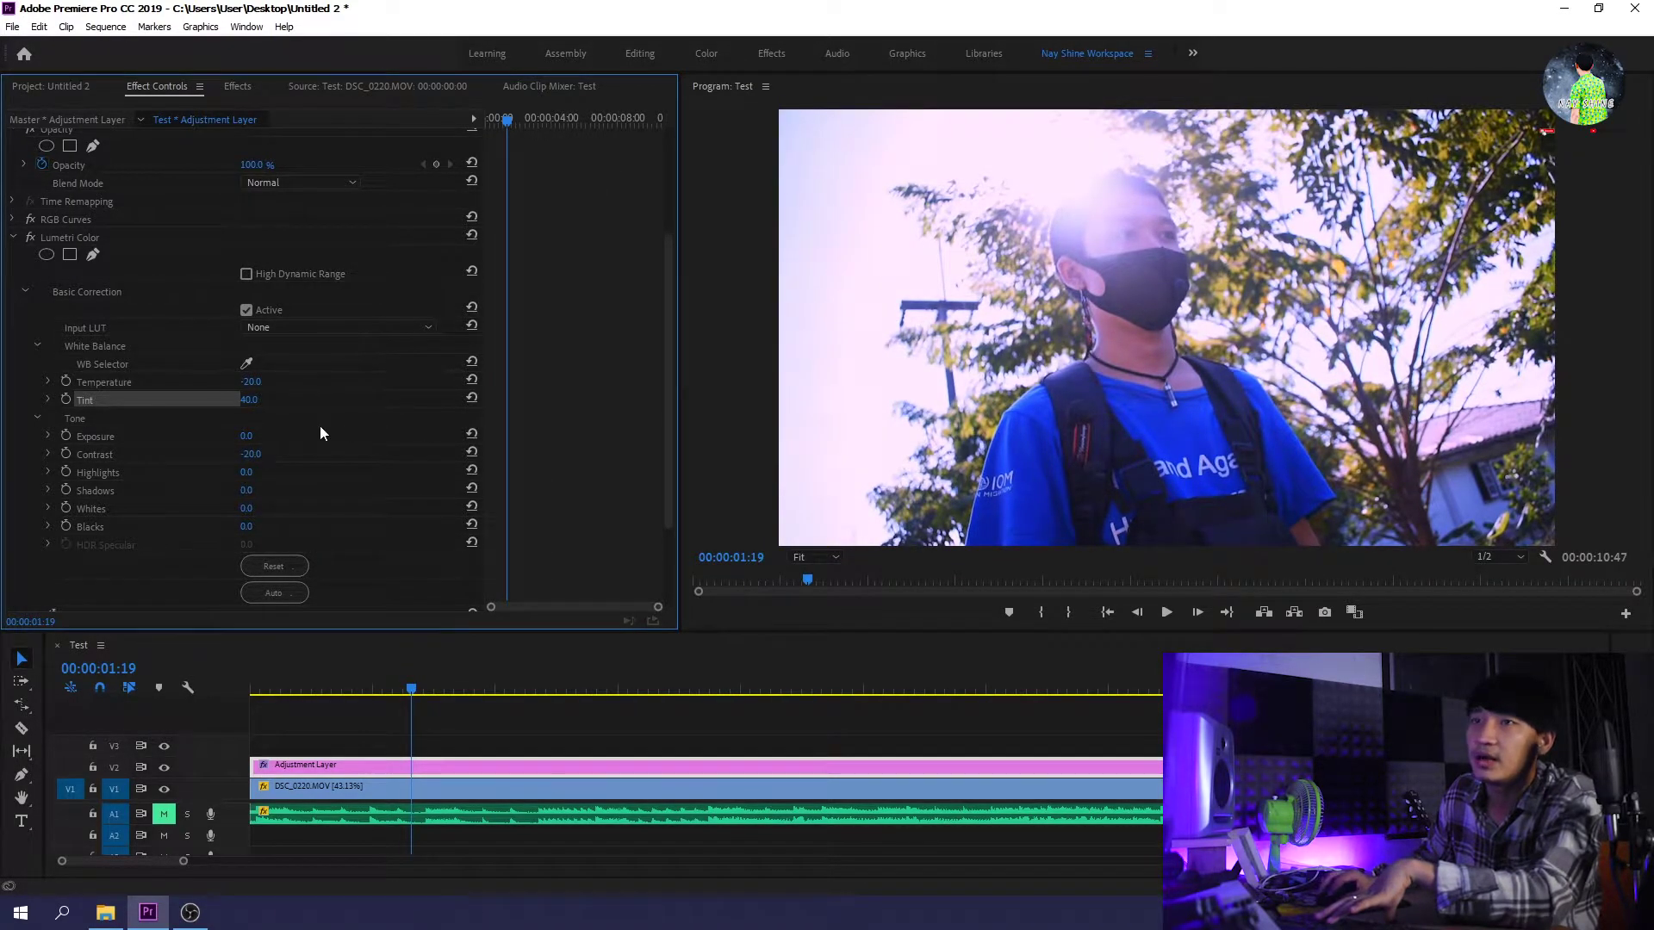
drag(255, 462, 256, 463)
click(250, 454)
text(-10)
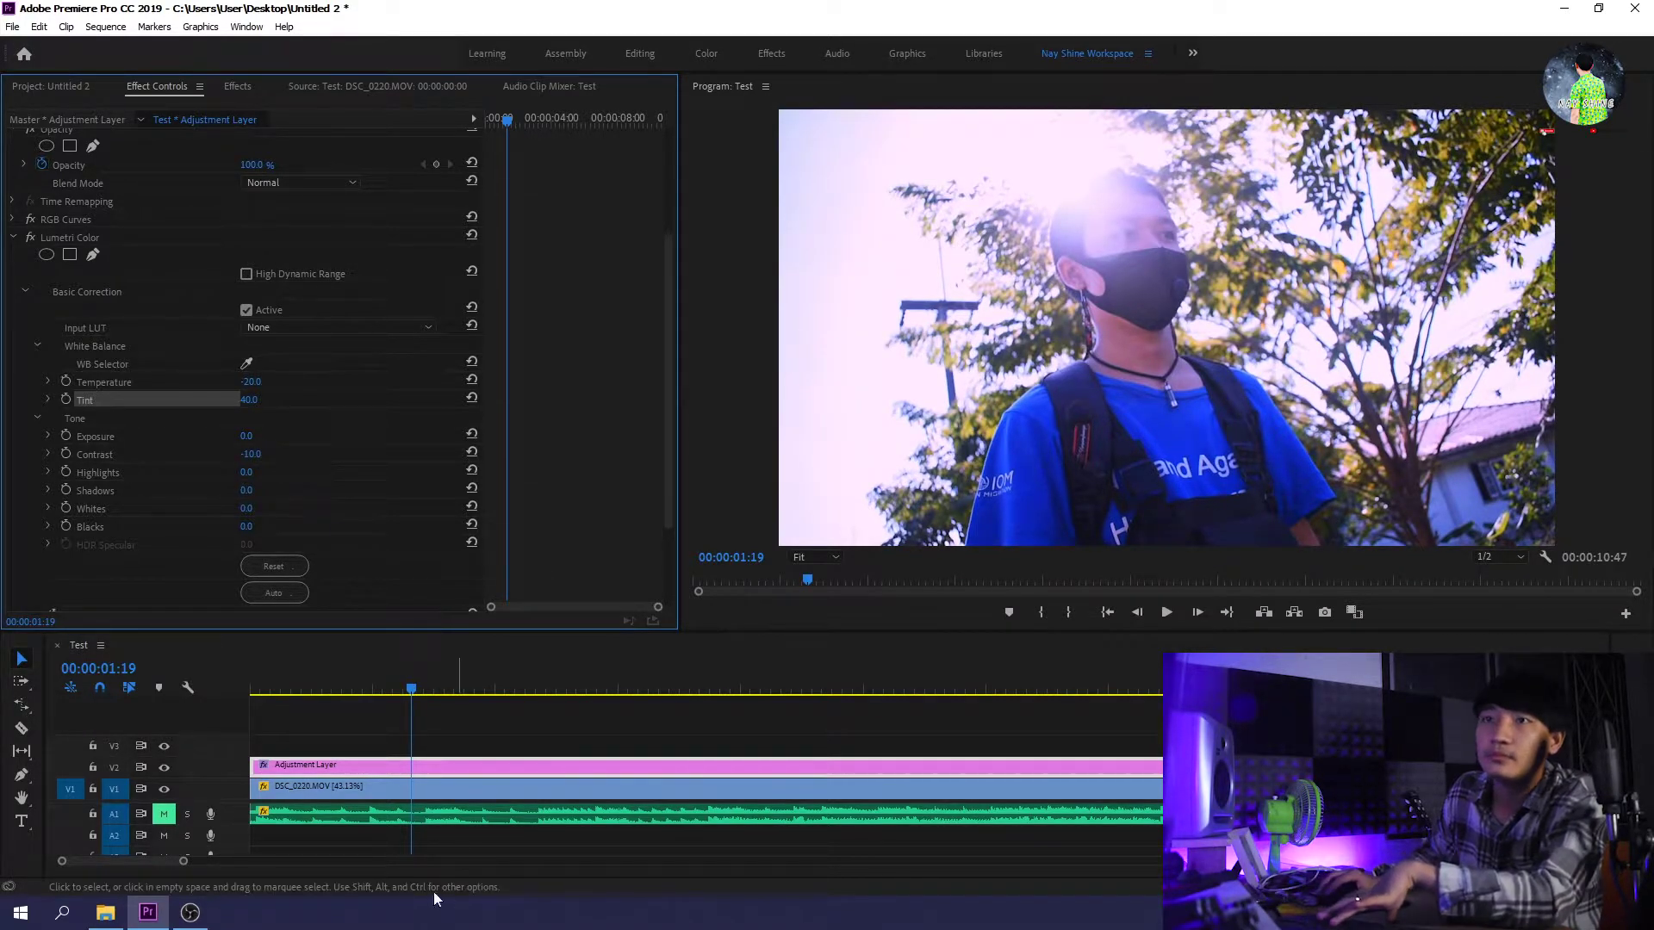
Step: Pull the Lumetri Highlights down and enter exactly -80
mouse_move(247, 472)
mouse_down()
mouse_move(282, 472)
mouse_move(159, 472)
mouse_move(300, 472)
mouse_up()
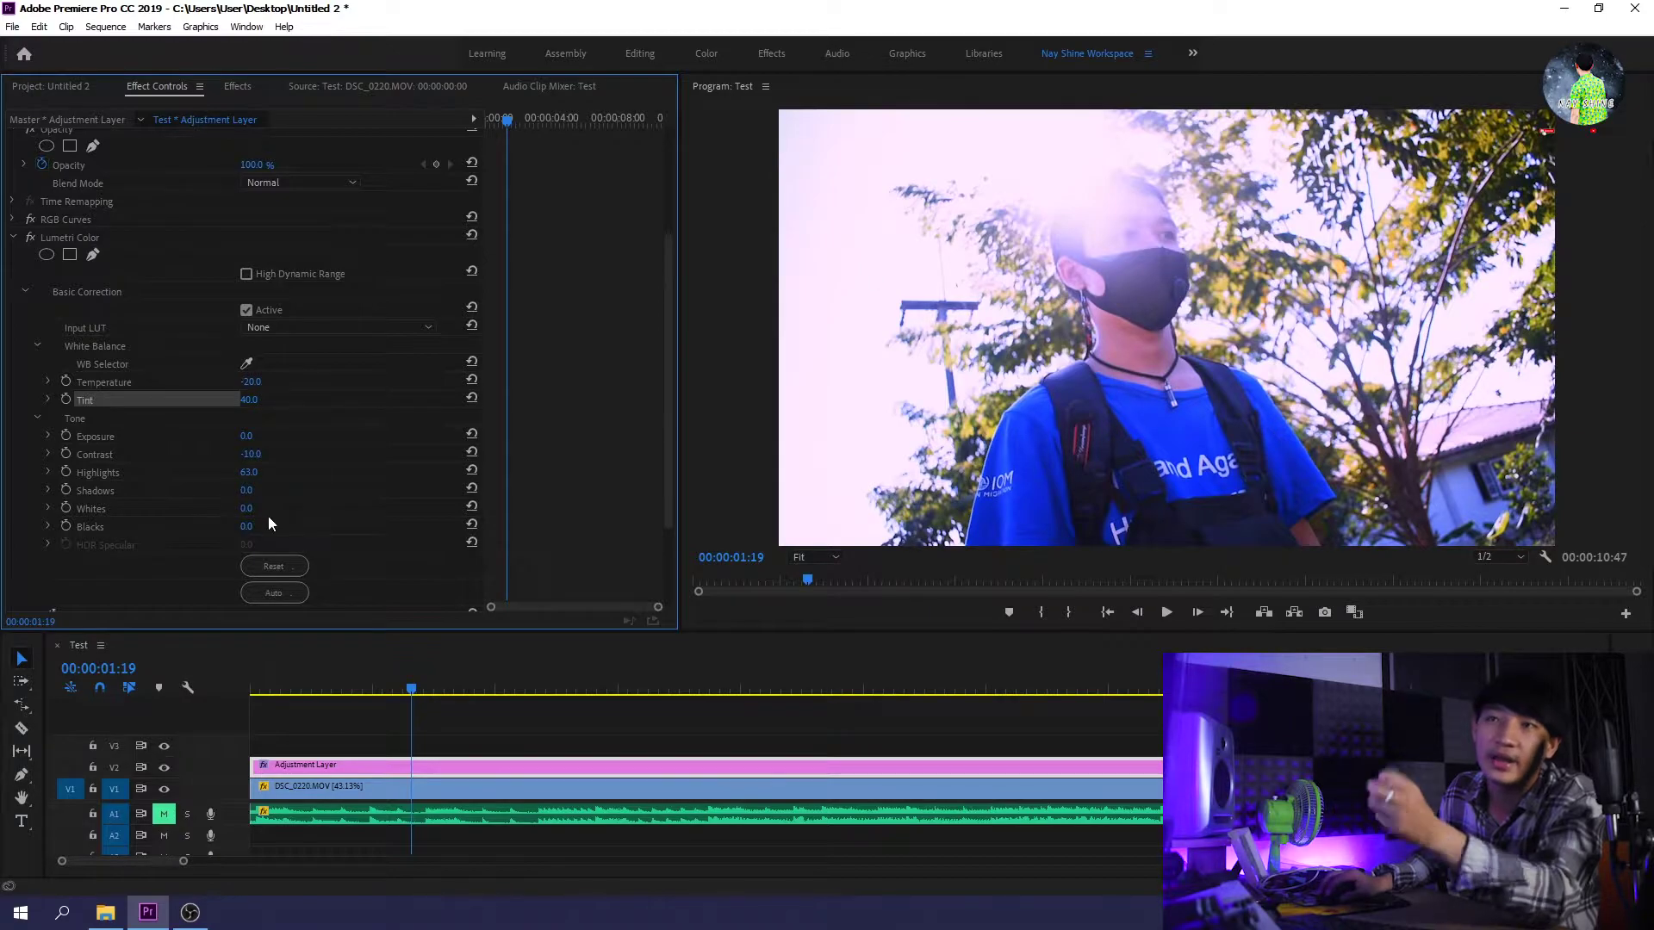
drag(250, 472, 267, 477)
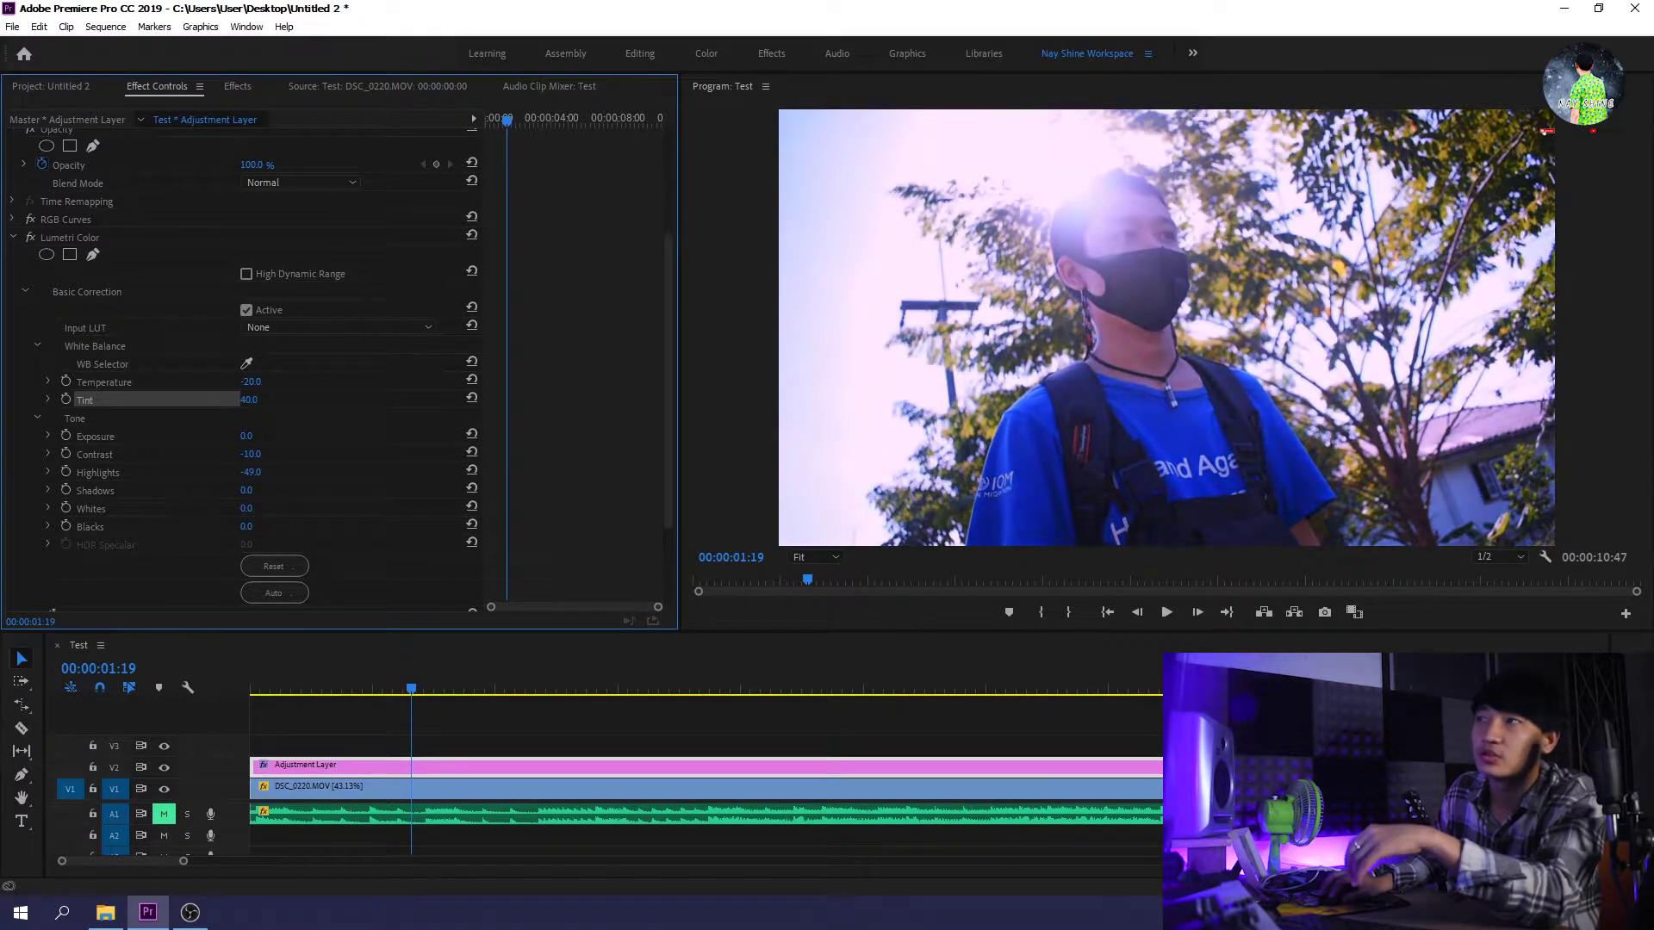
click(267, 475)
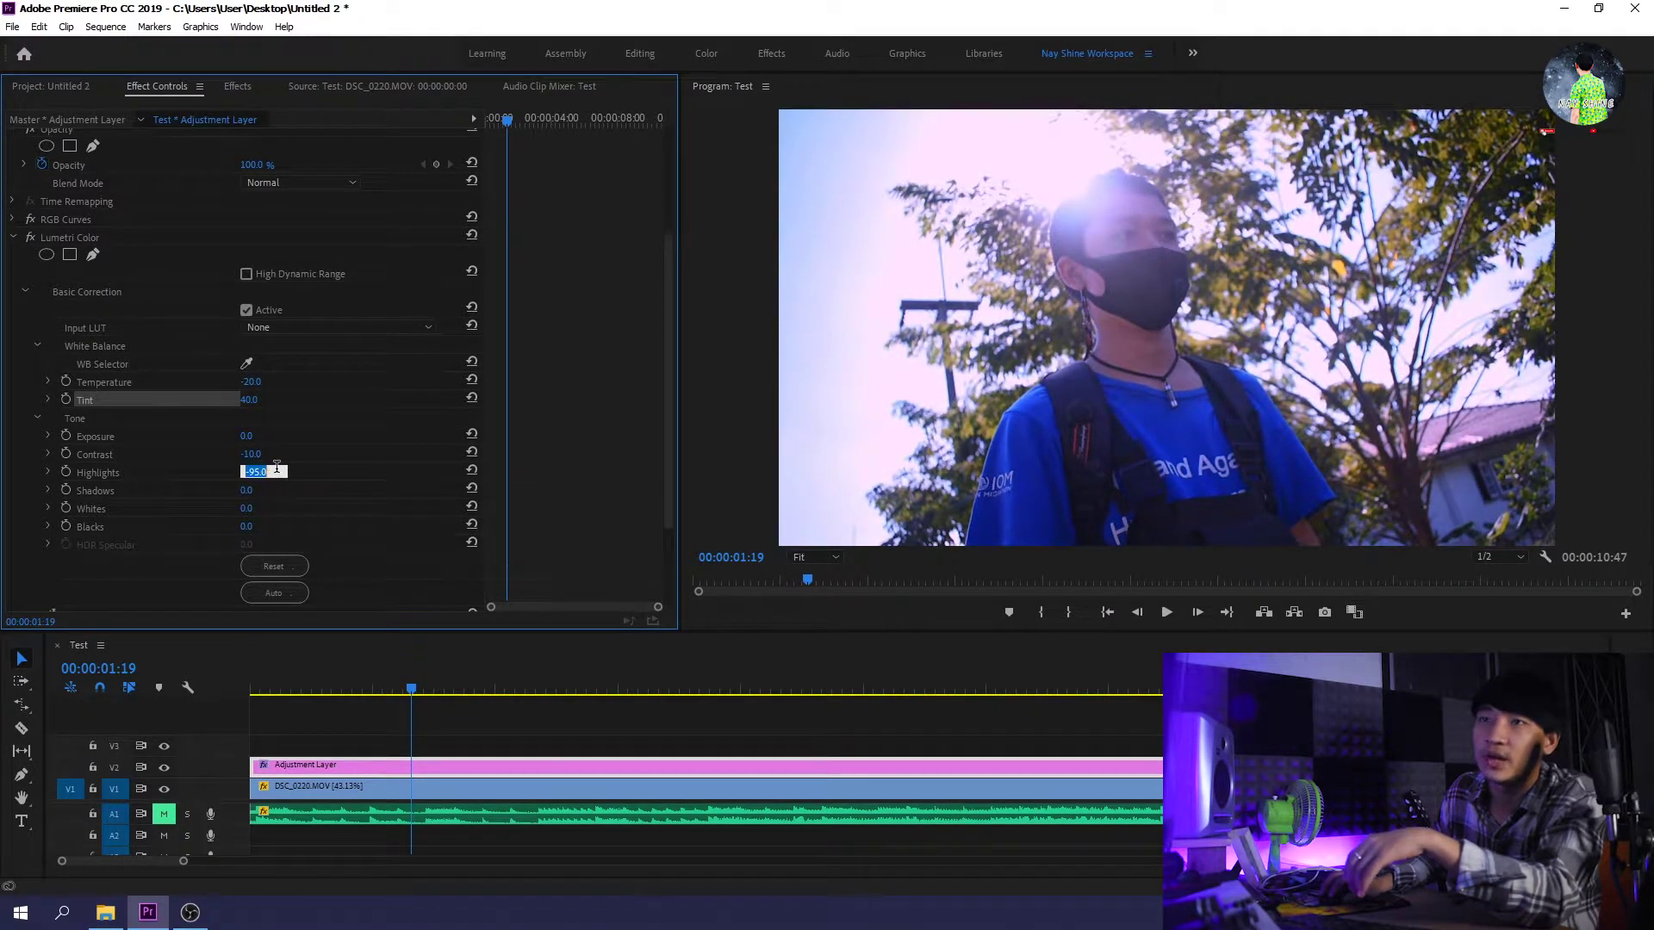
text(-80)
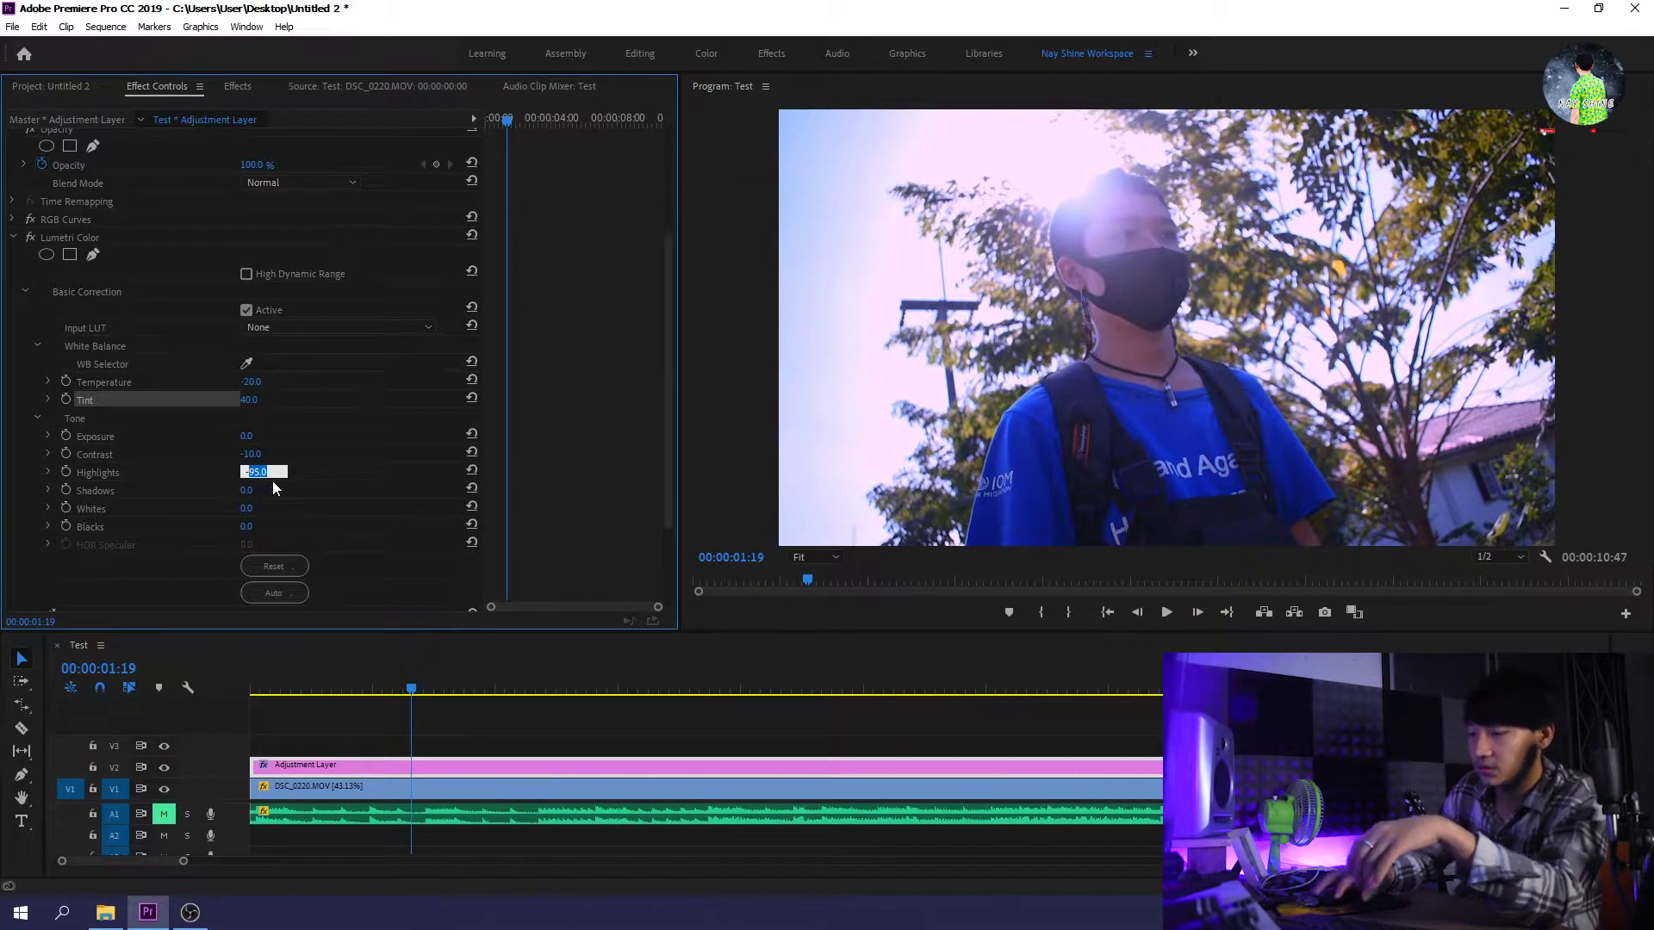
key(Return)
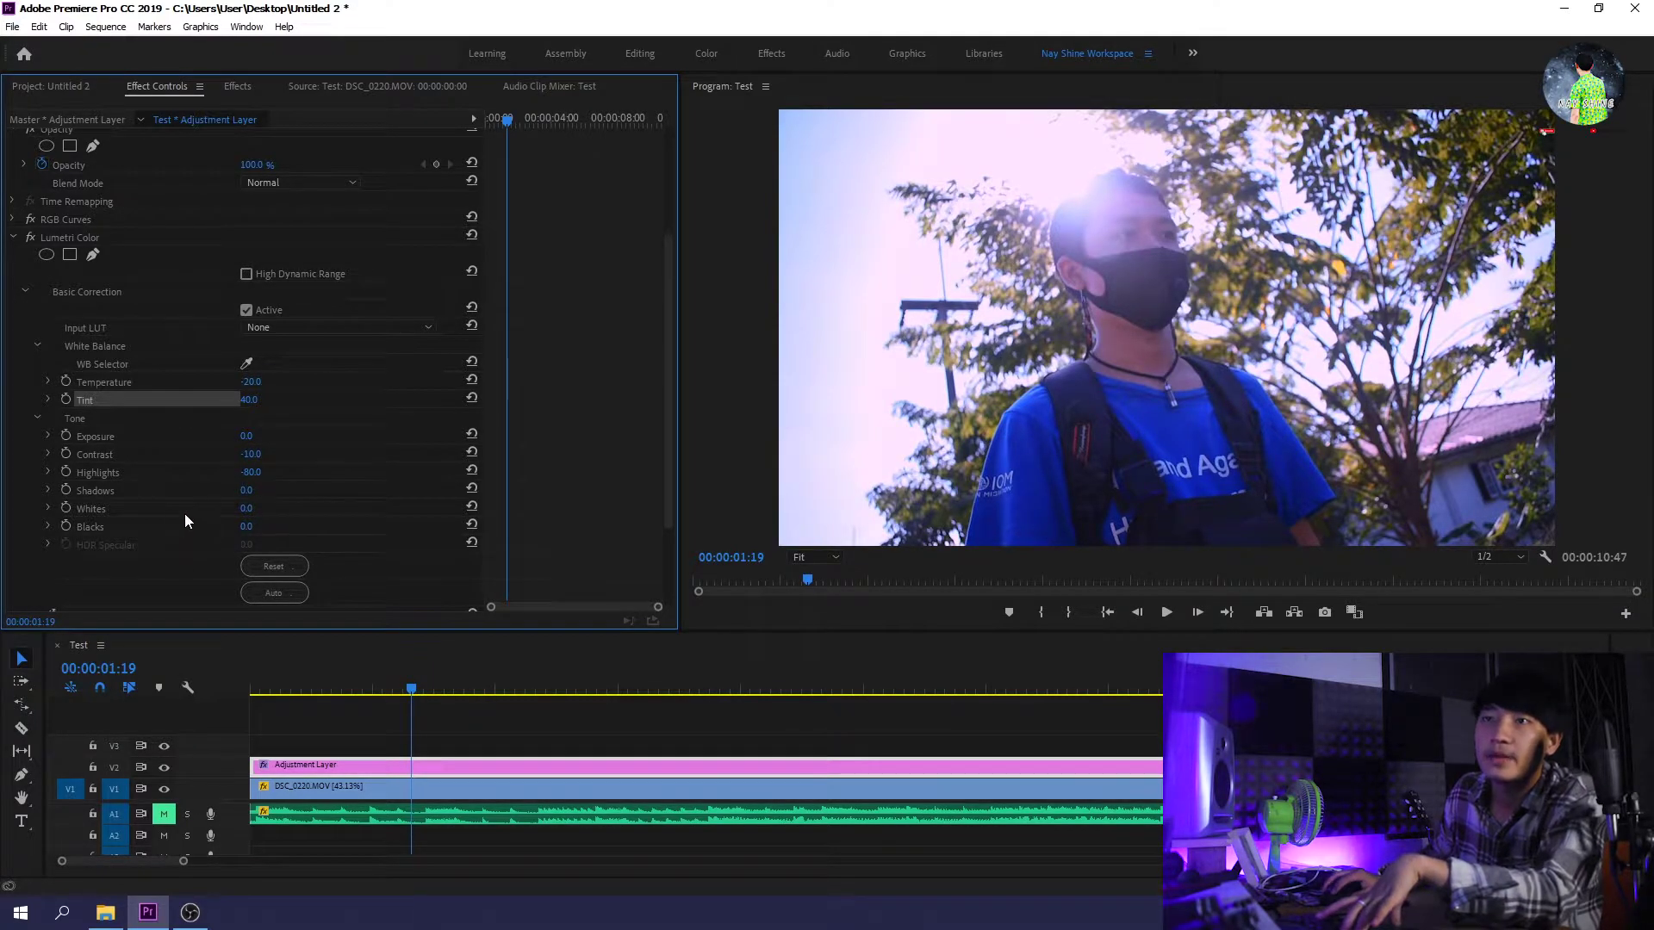
Step: Lift the Shadows to brighten dark areas, correcting the entry to exactly 30
drag(248, 492, 285, 490)
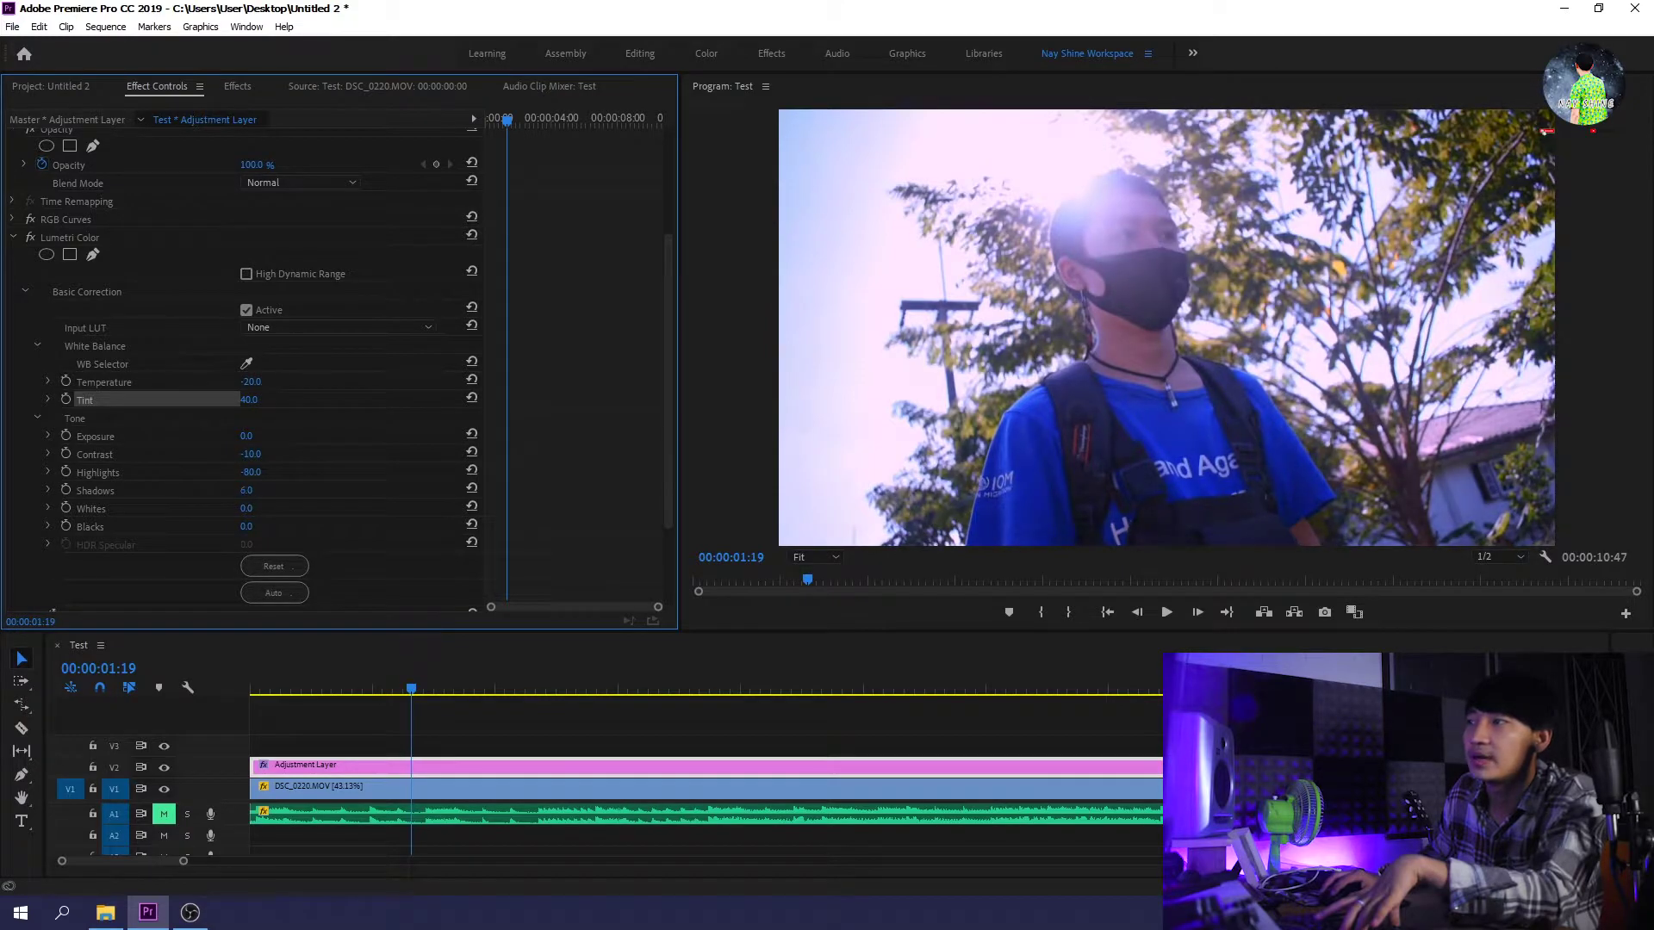
drag(246, 490, 270, 490)
click(269, 487)
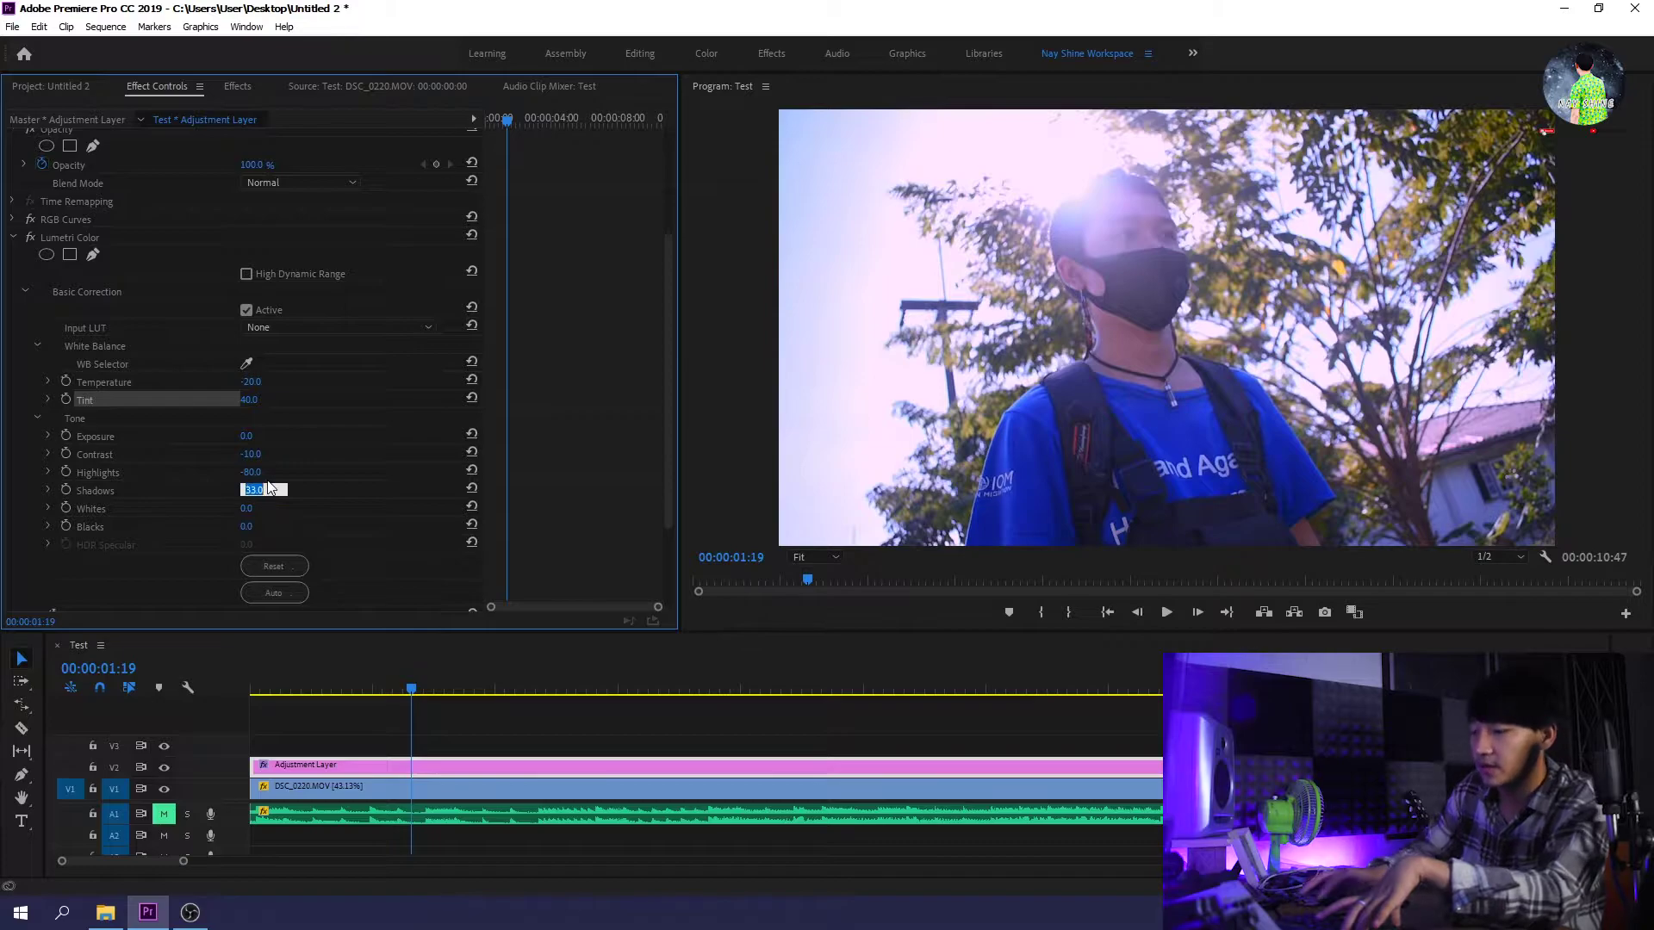
text(3)
key(Return)
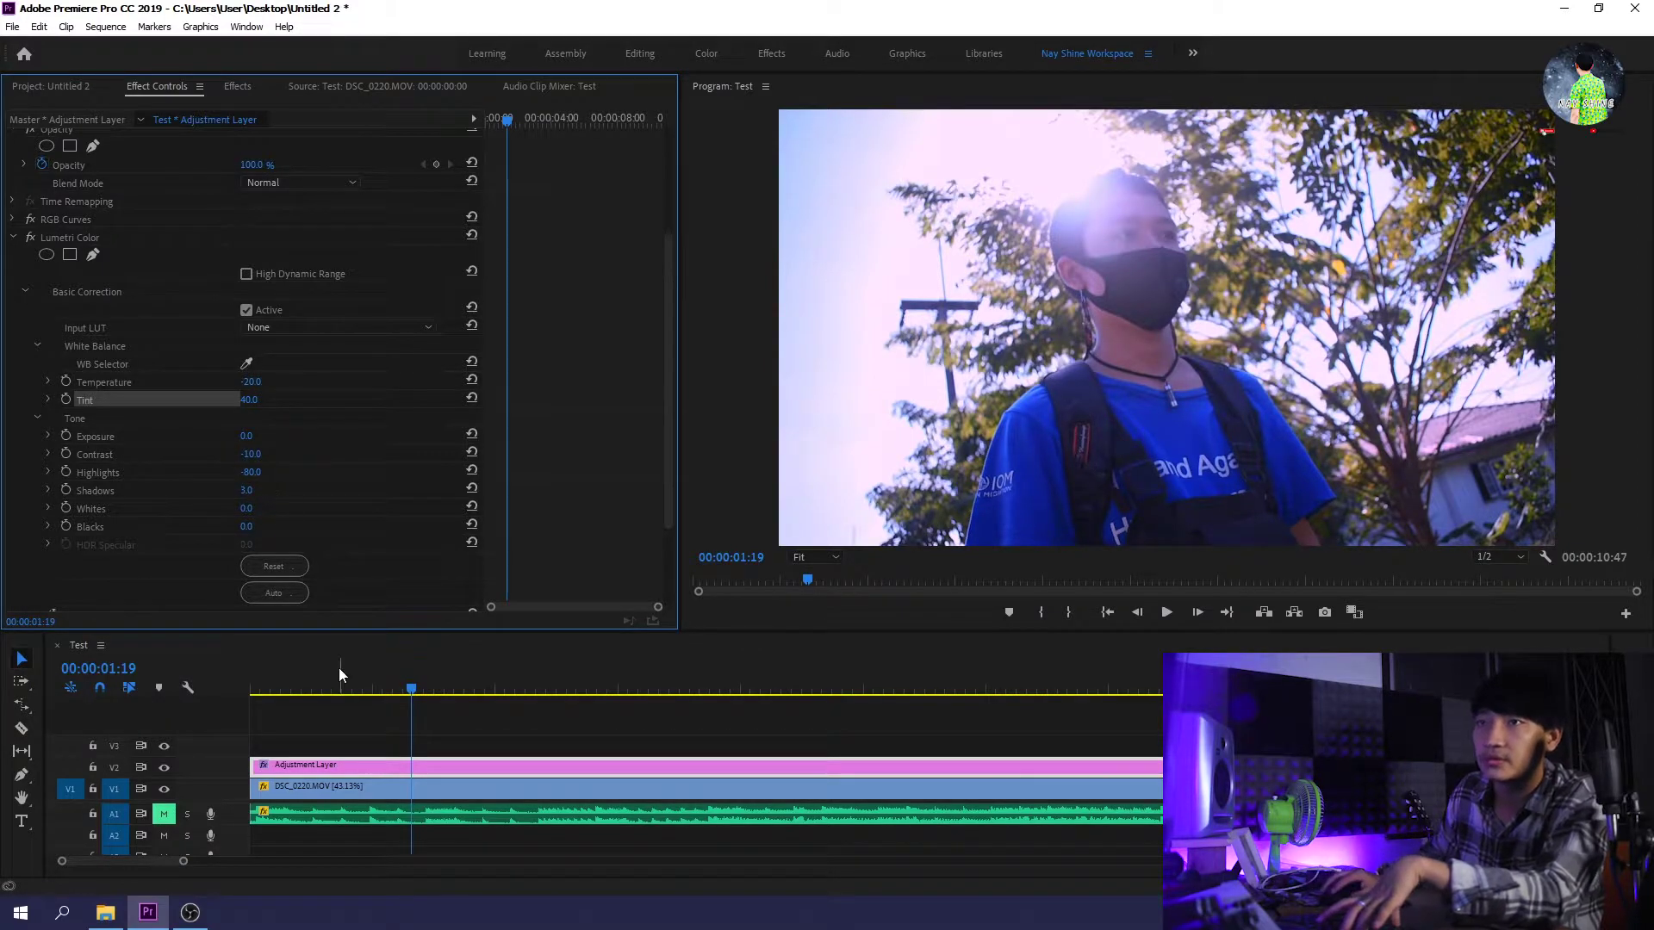
click(249, 490)
text(30)
key(Return)
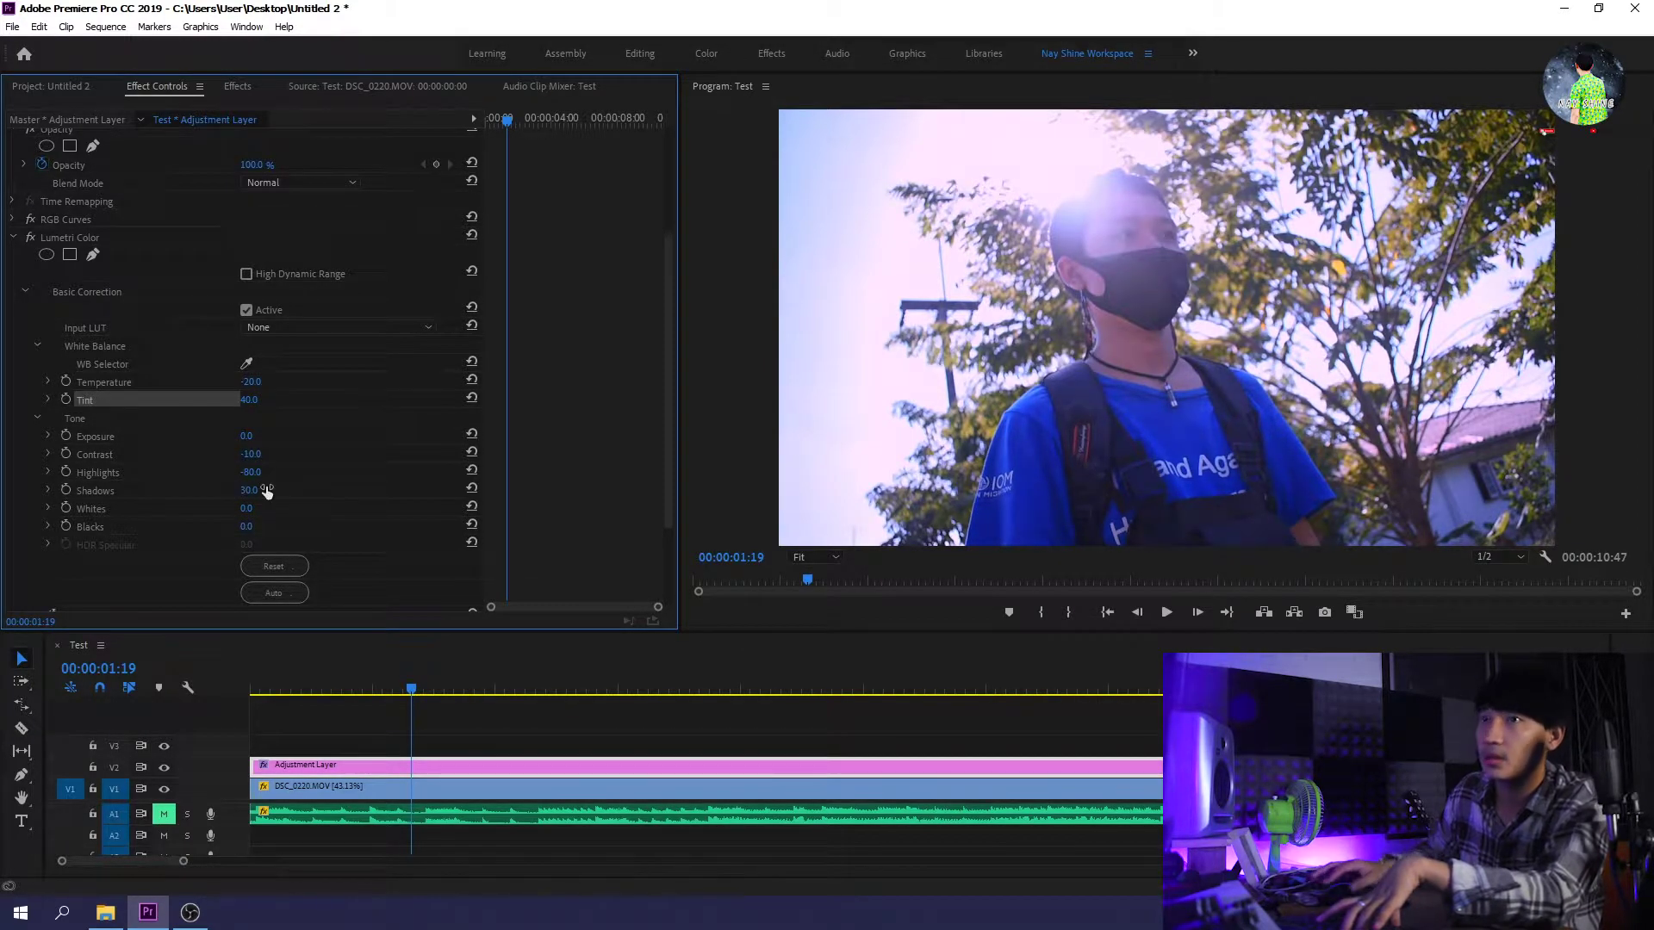
Step: Try Whites at -20, bring it back toward 0, and push Tint toward magenta
click(249, 509)
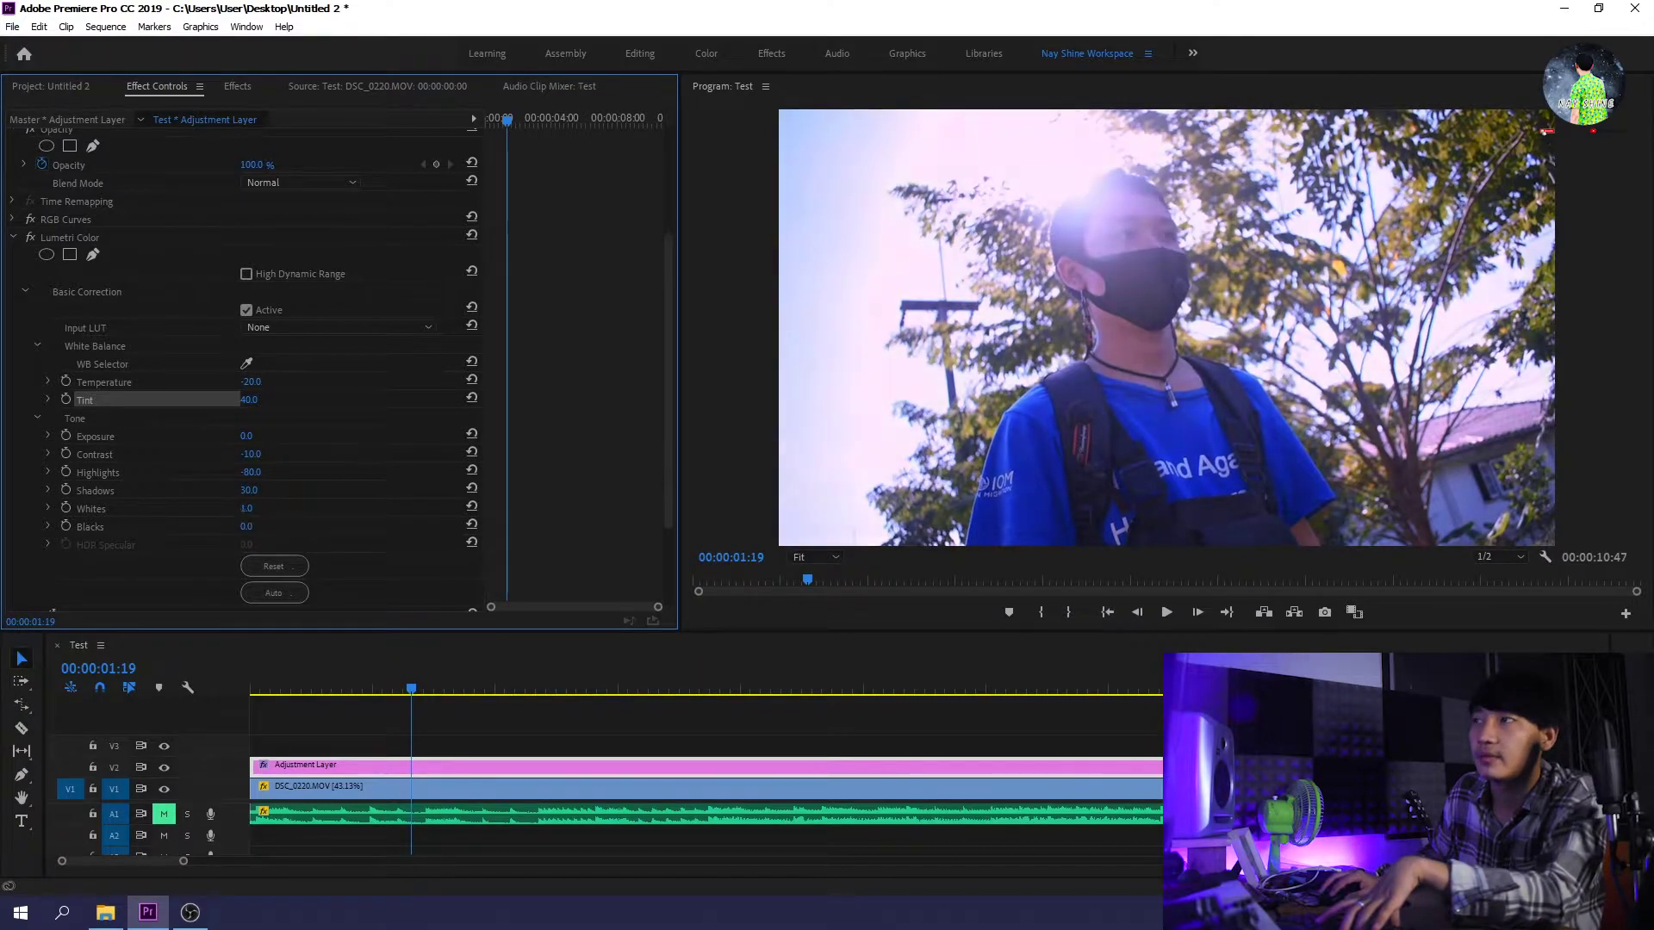
text(-20)
key(Return)
drag(249, 508, 261, 508)
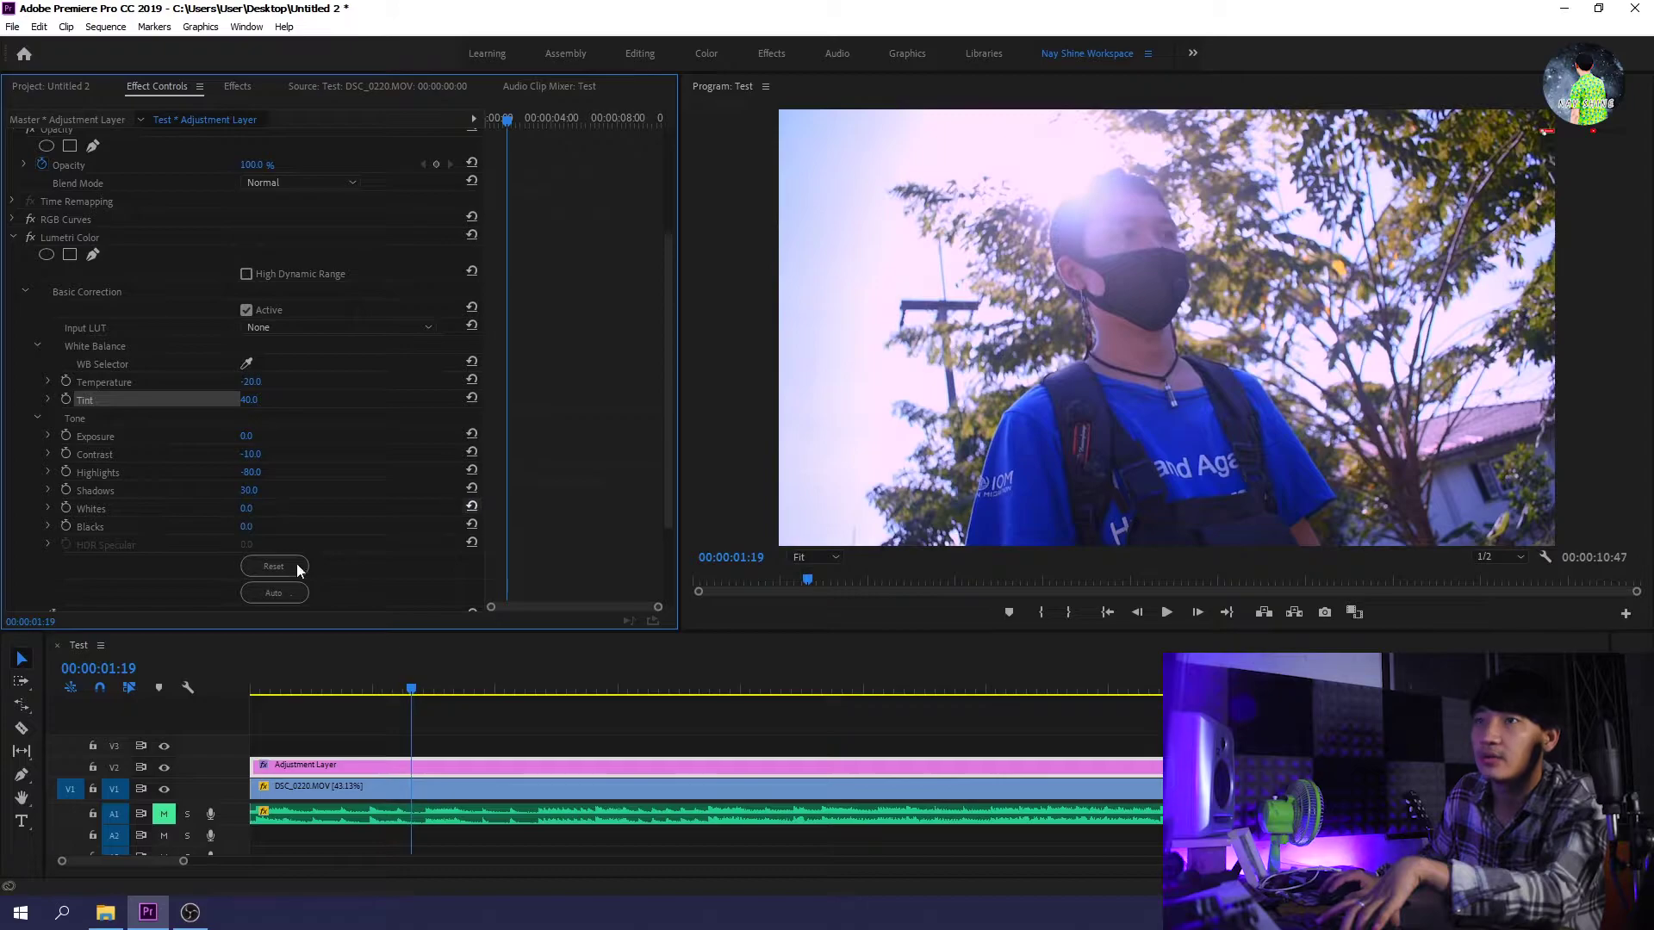
mouse_move(247, 400)
mouse_down()
mouse_move(287, 400)
mouse_move(259, 399)
mouse_up()
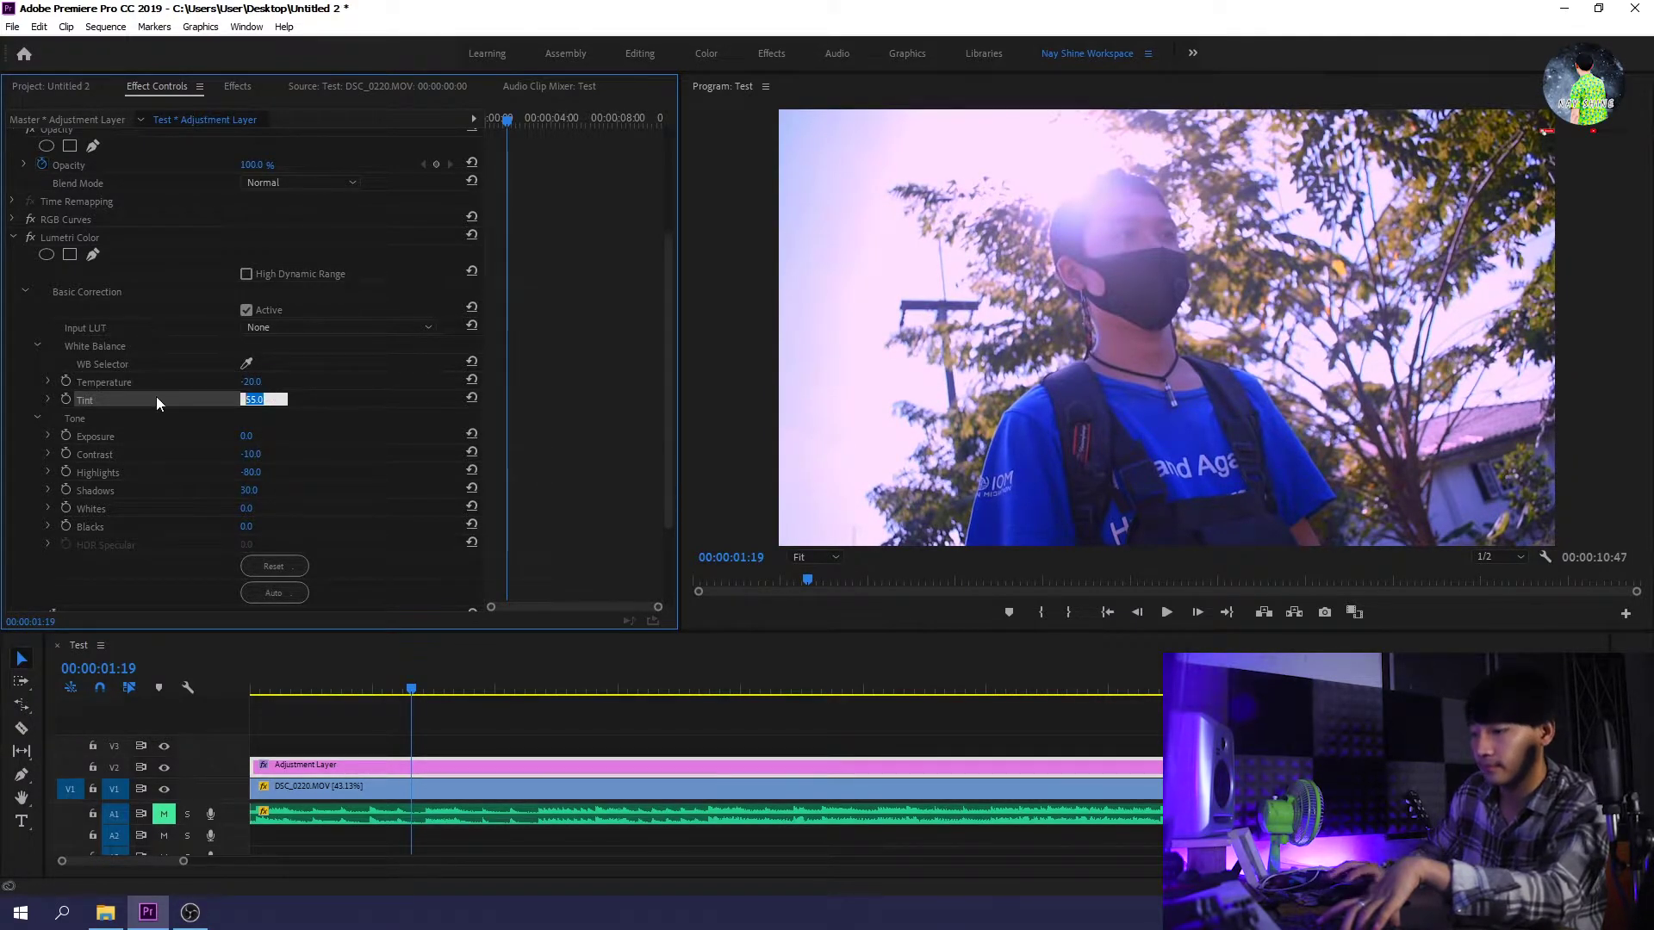
Step: Set Tint to 40, then scrub the Blacks and enter exactly 15
text(40)
key(Return)
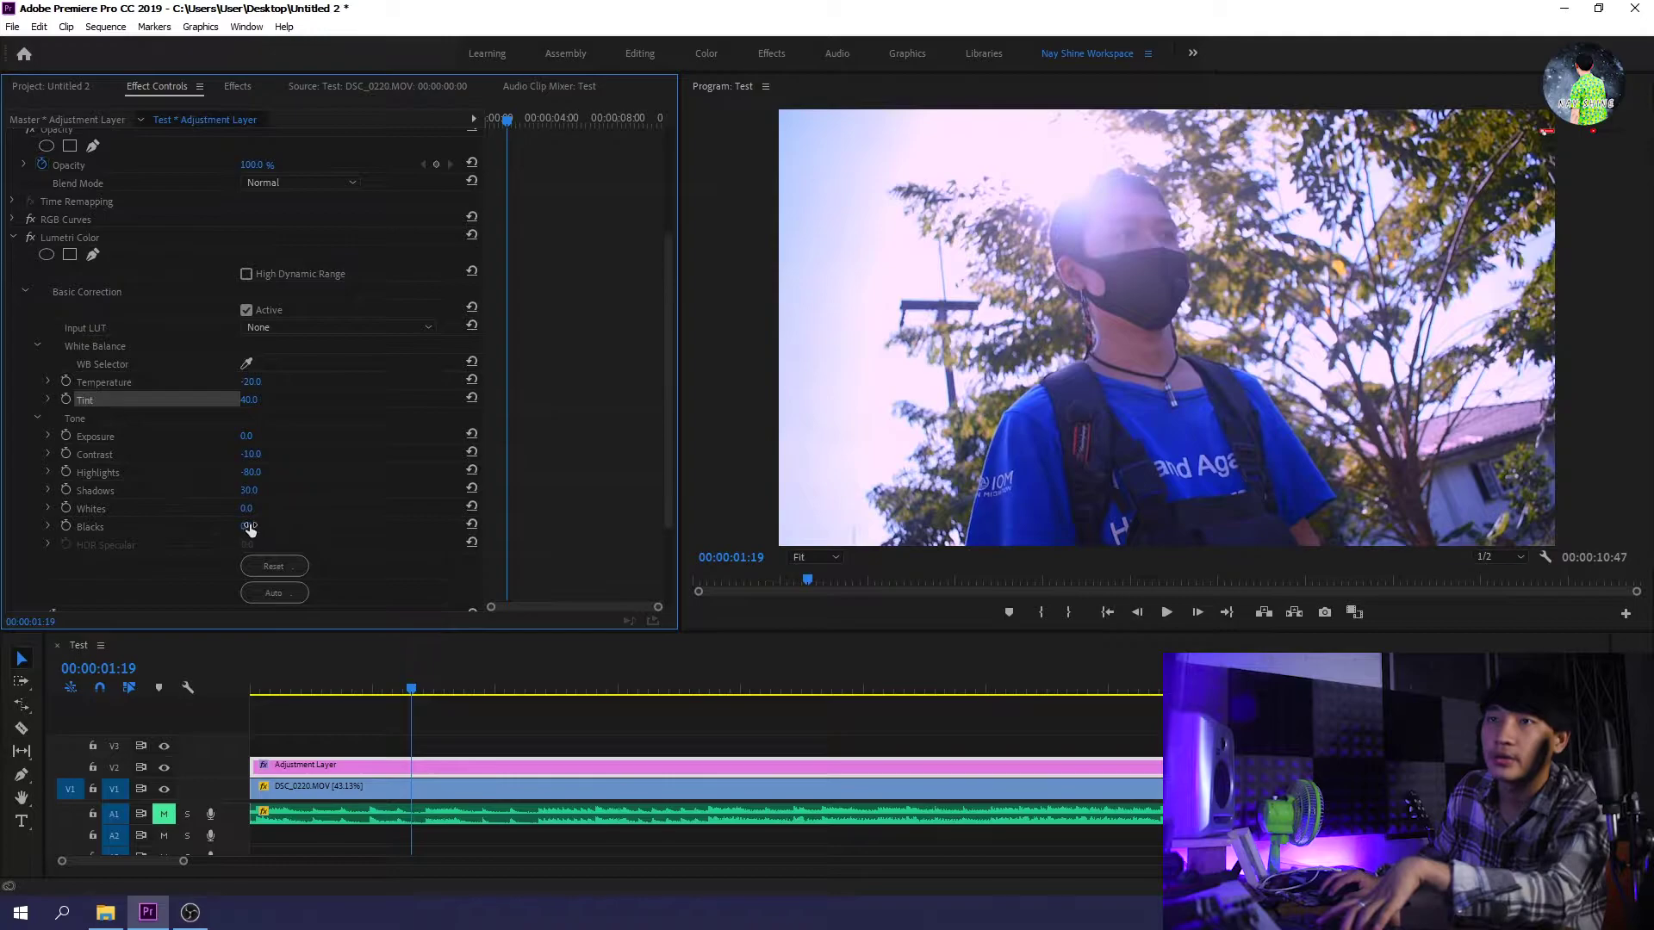
drag(246, 526, 1207, 537)
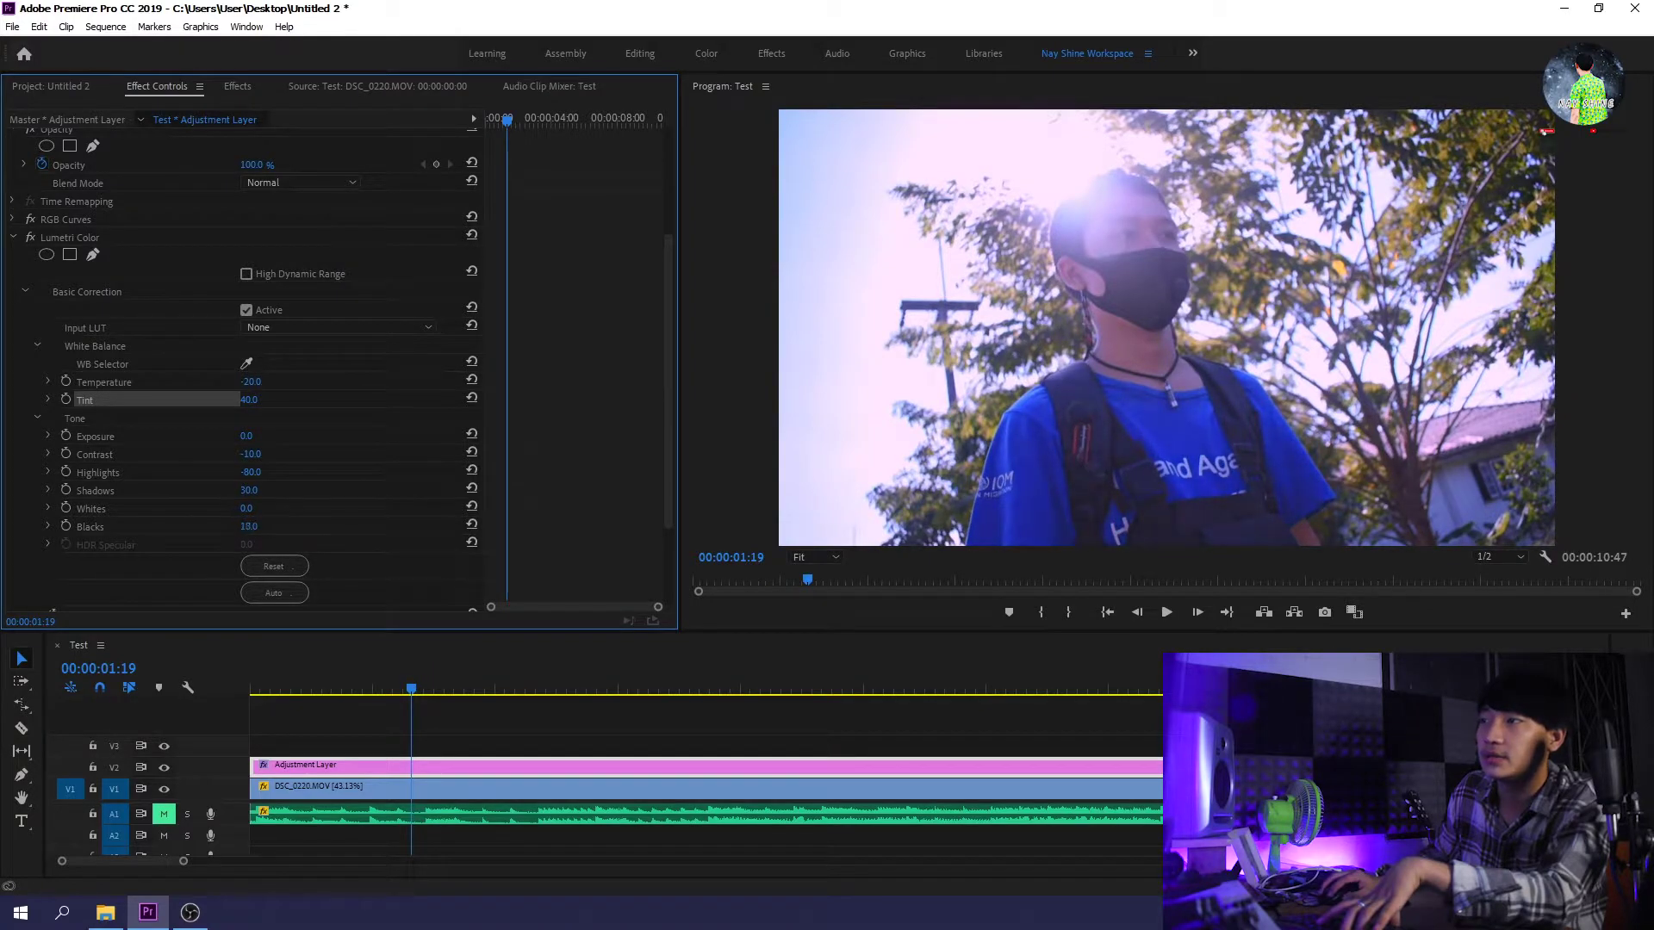
drag(250, 527, 1454, 552)
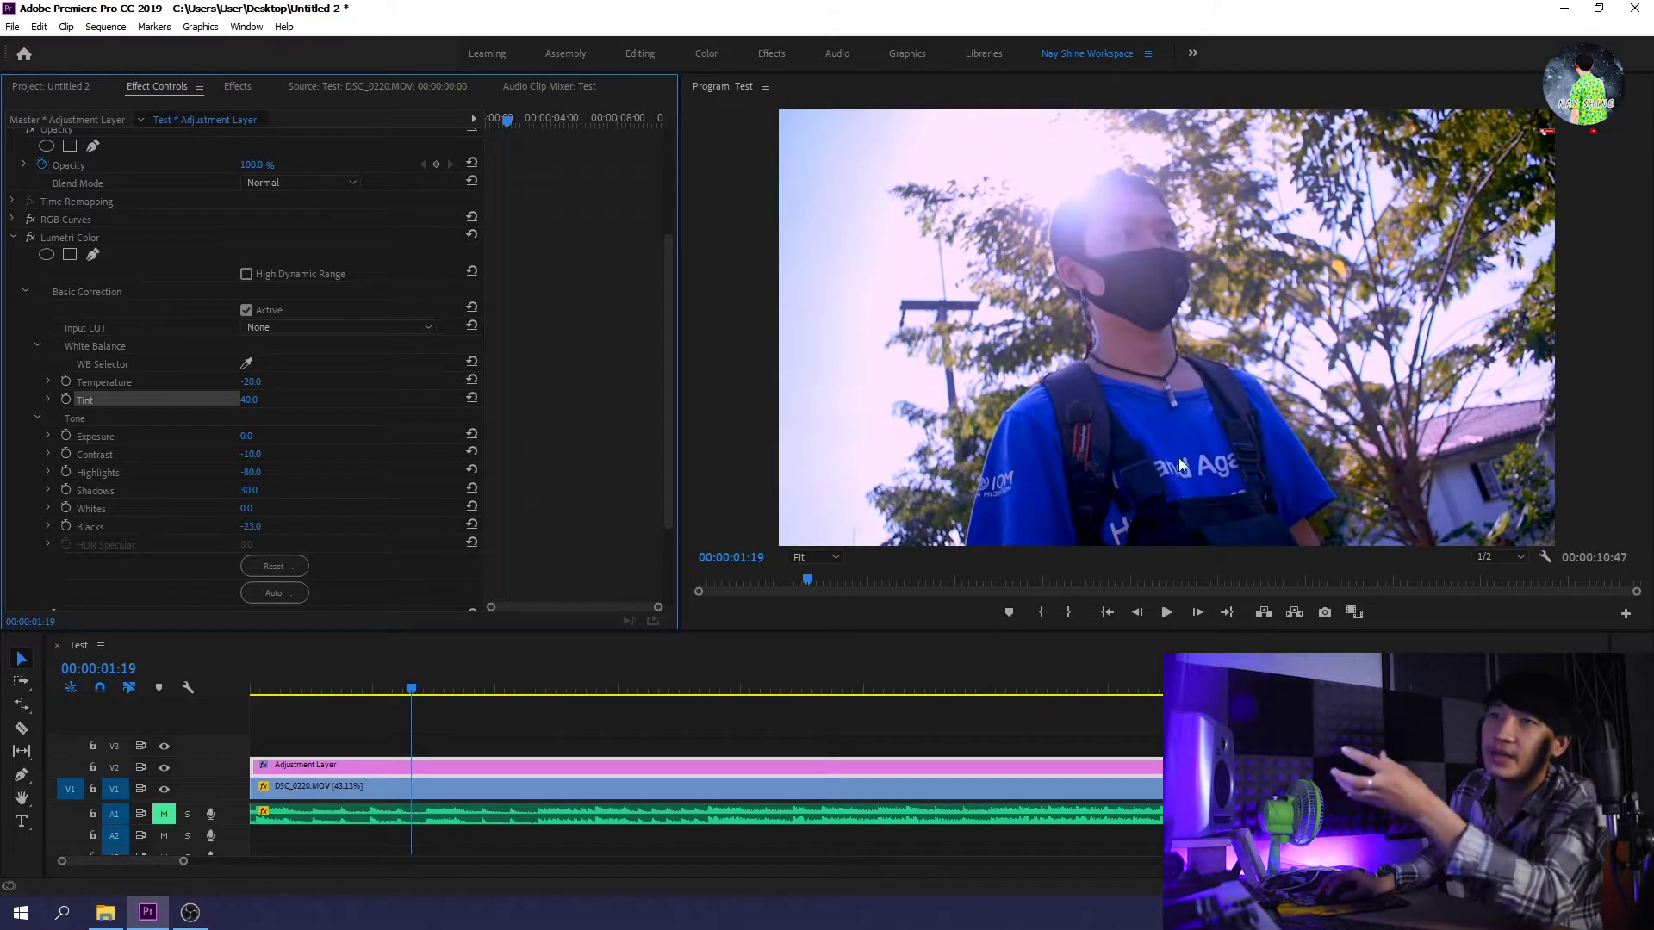
mouse_move(249, 527)
mouse_down()
mouse_move(215, 526)
mouse_move(269, 527)
mouse_move(235, 526)
mouse_up()
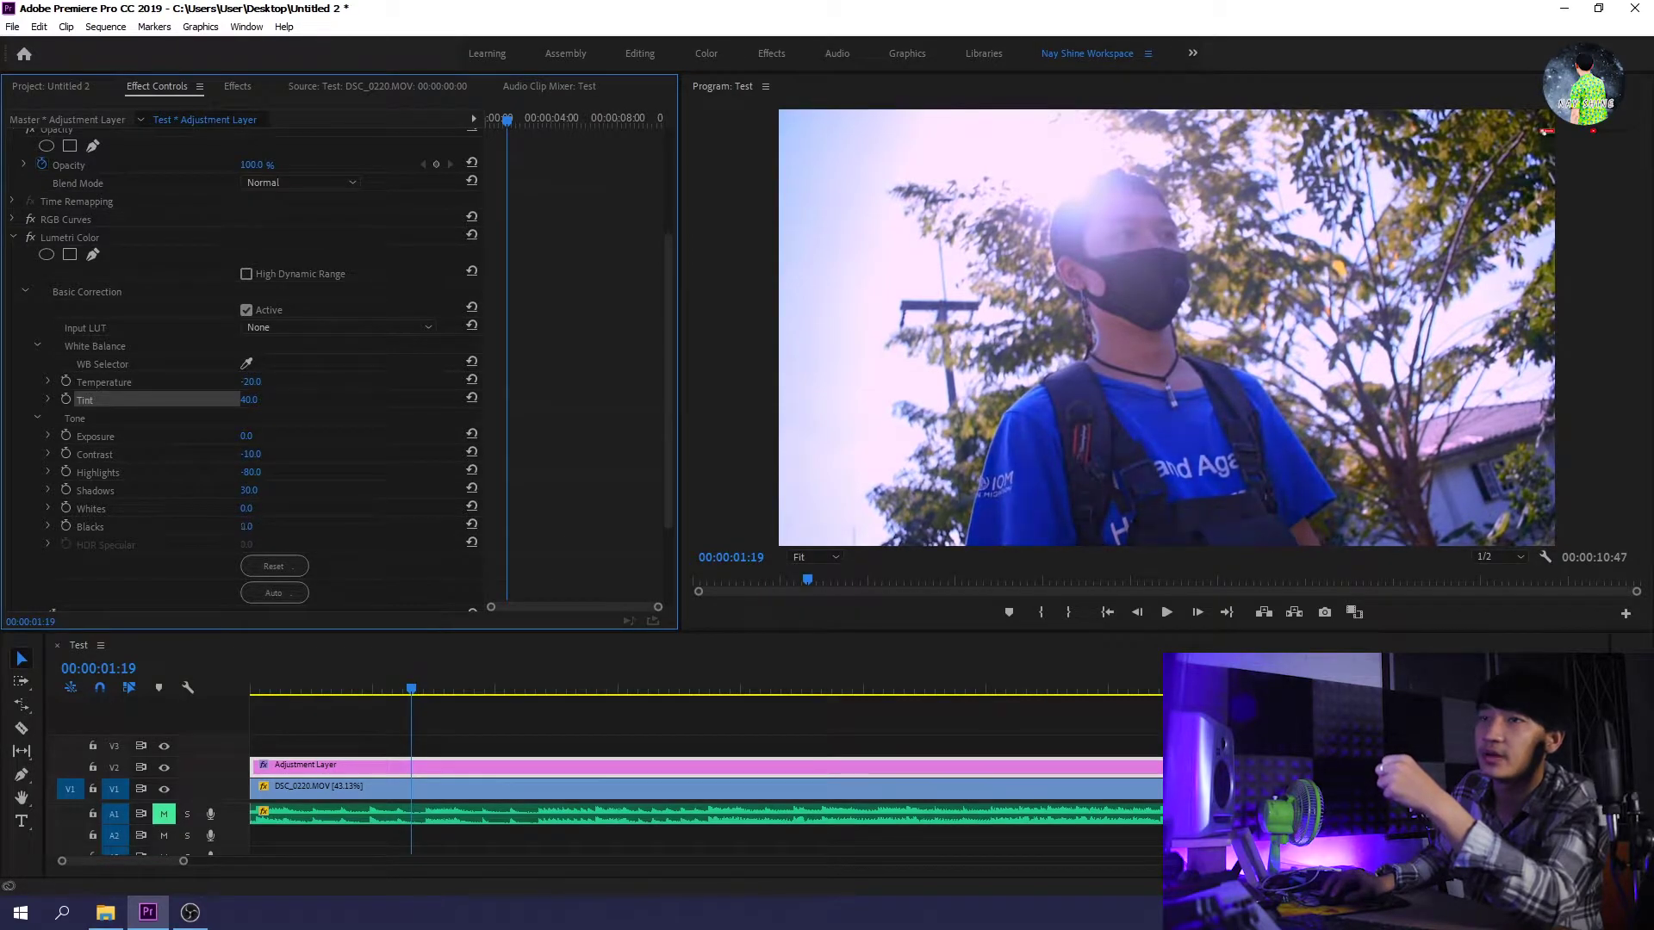
click(254, 527)
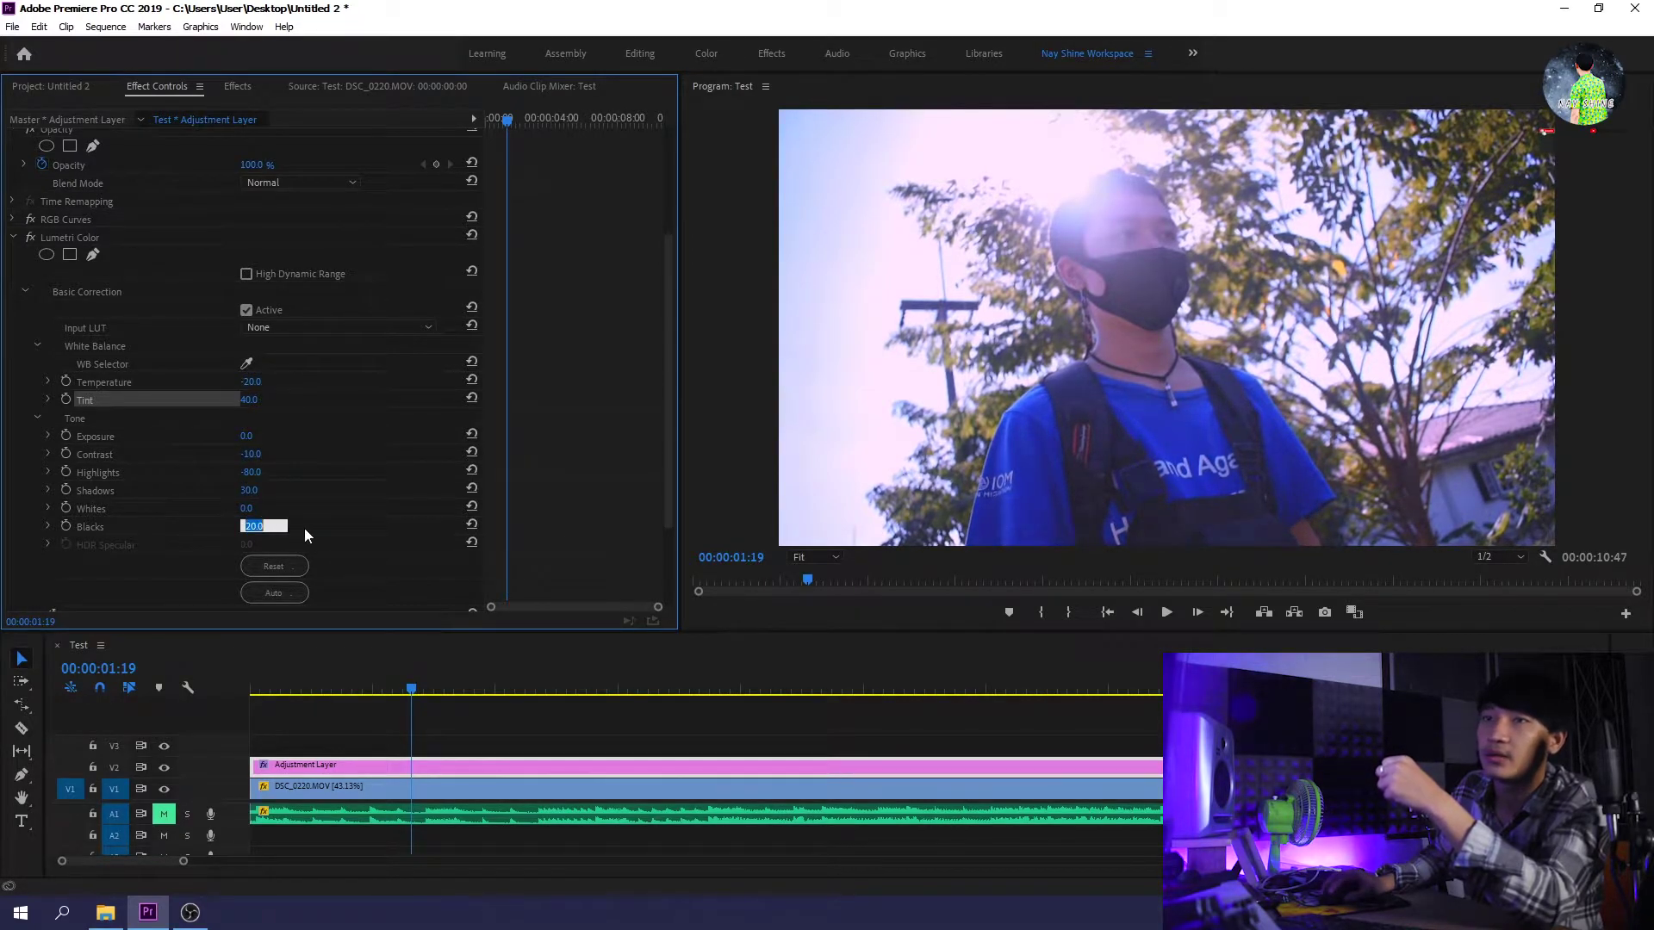
text(15)
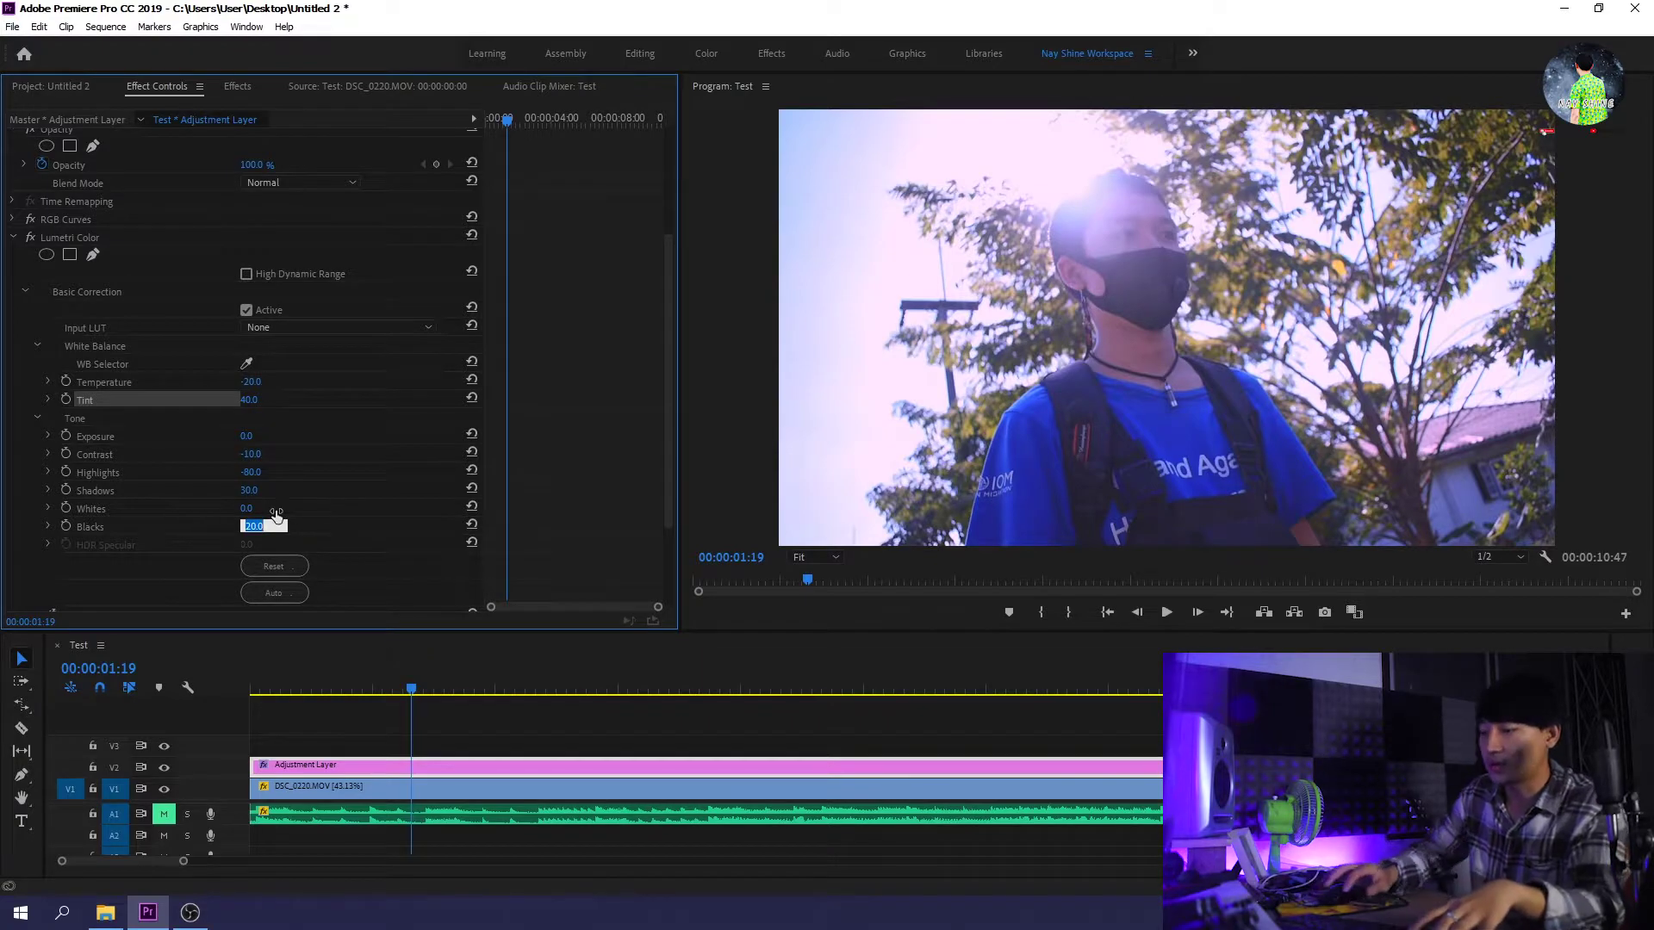
key(Return)
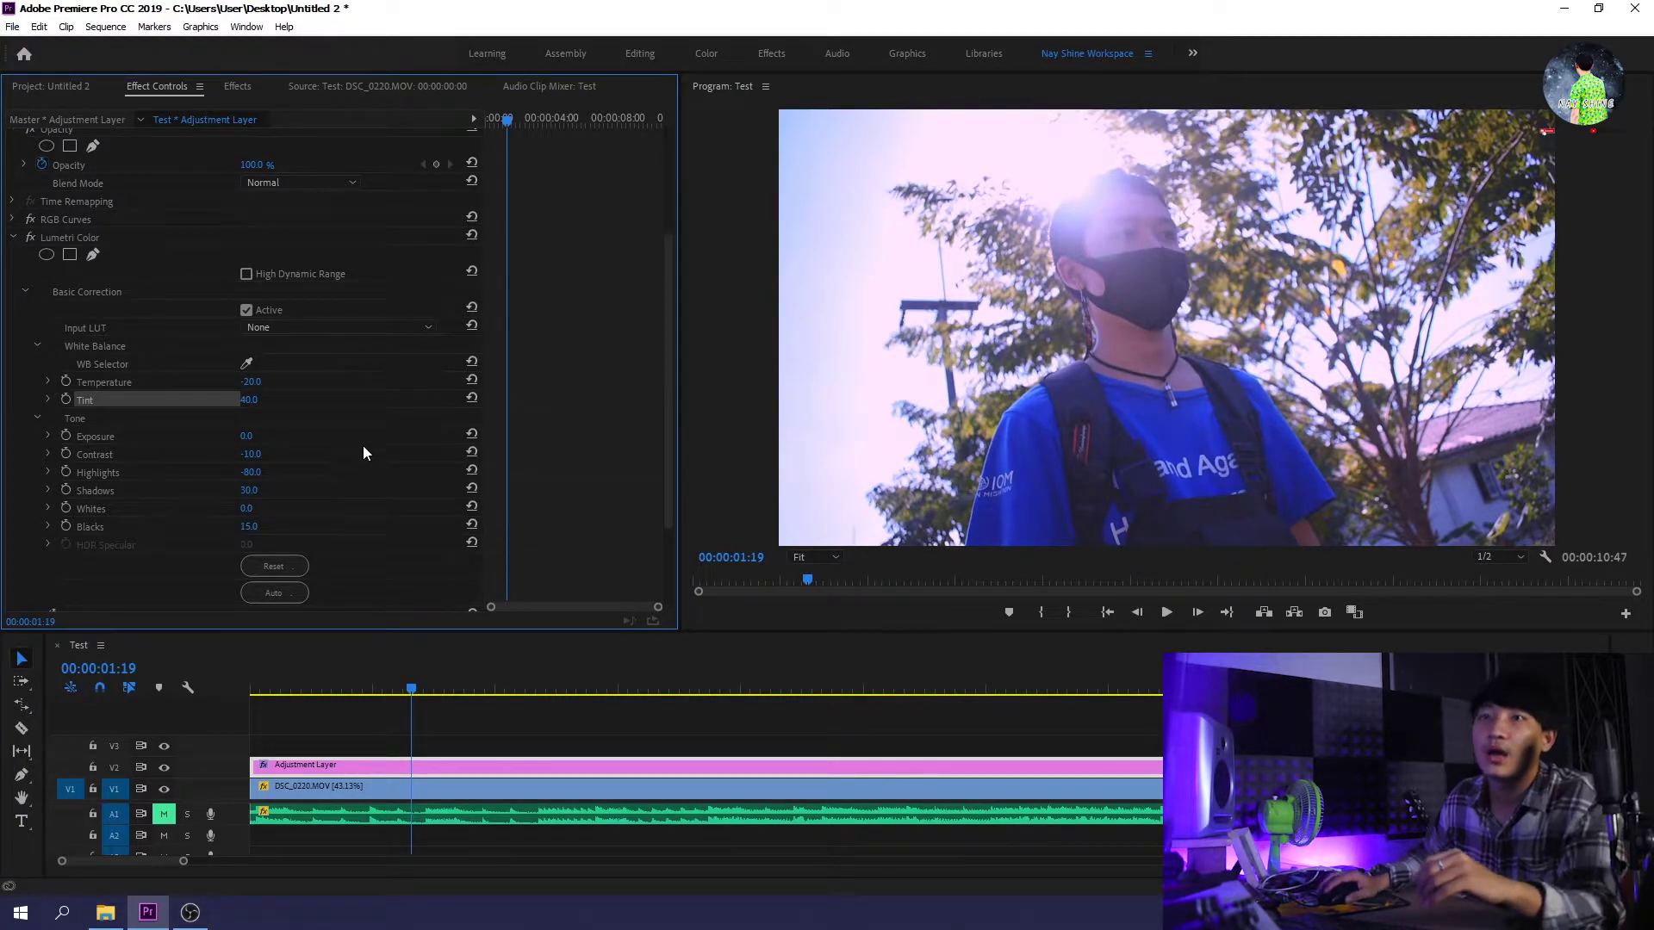
scroll(366, 448, down, 2)
scroll(344, 491, down, 1)
click(125, 533)
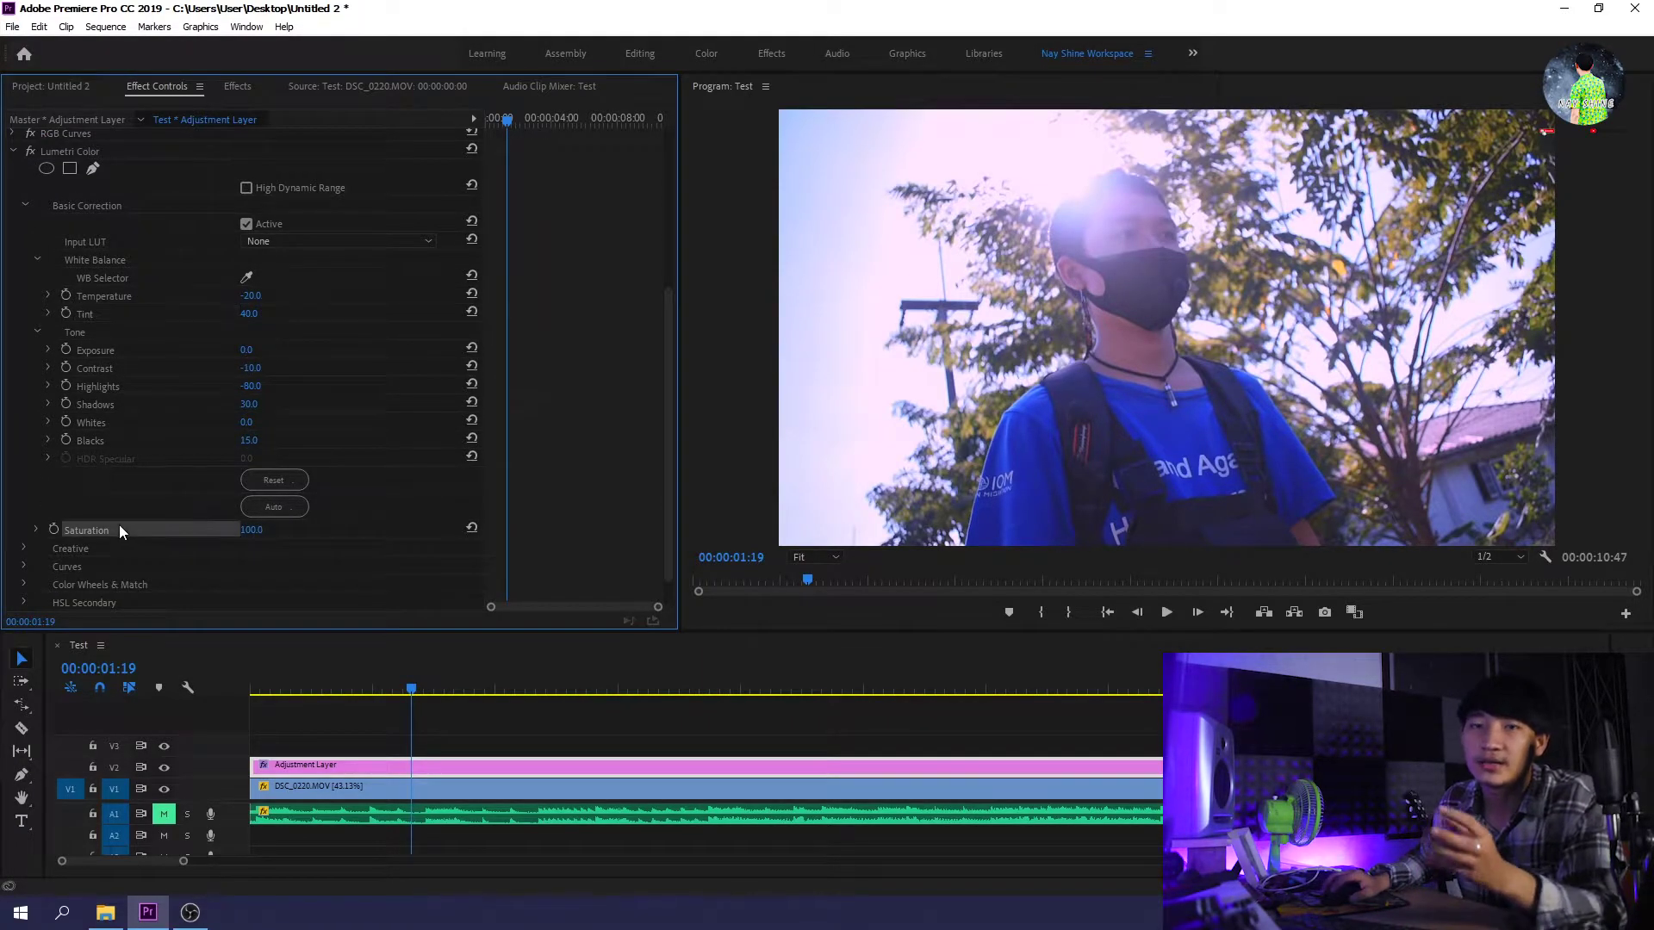
drag(259, 531, 431, 531)
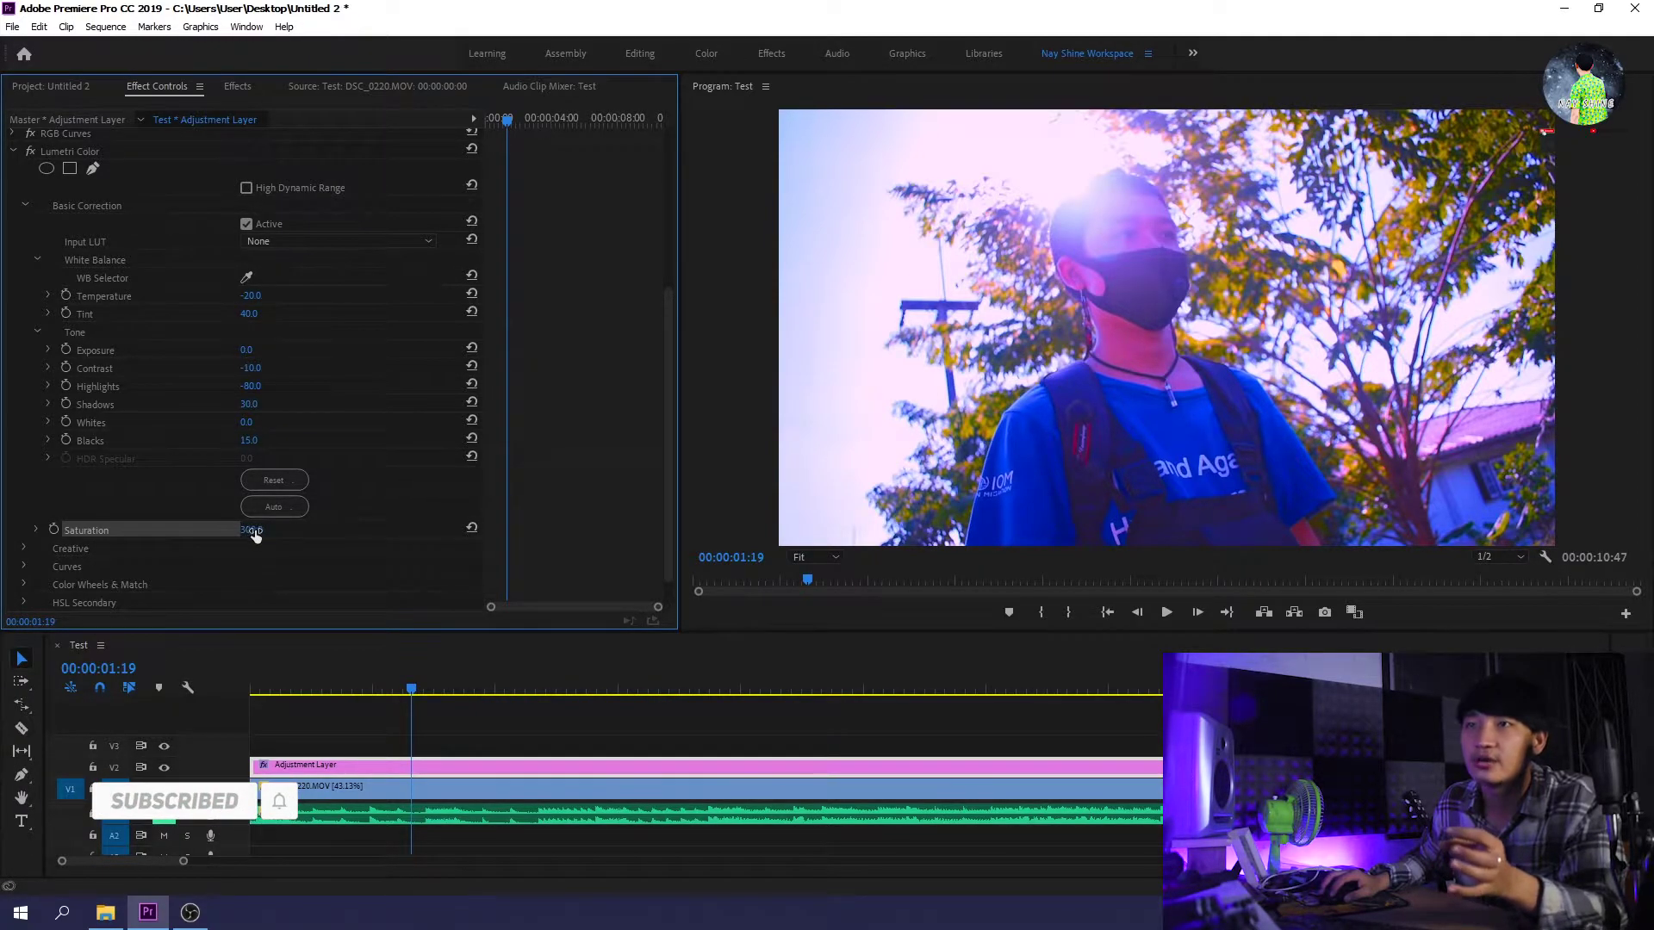
drag(255, 534, 215, 530)
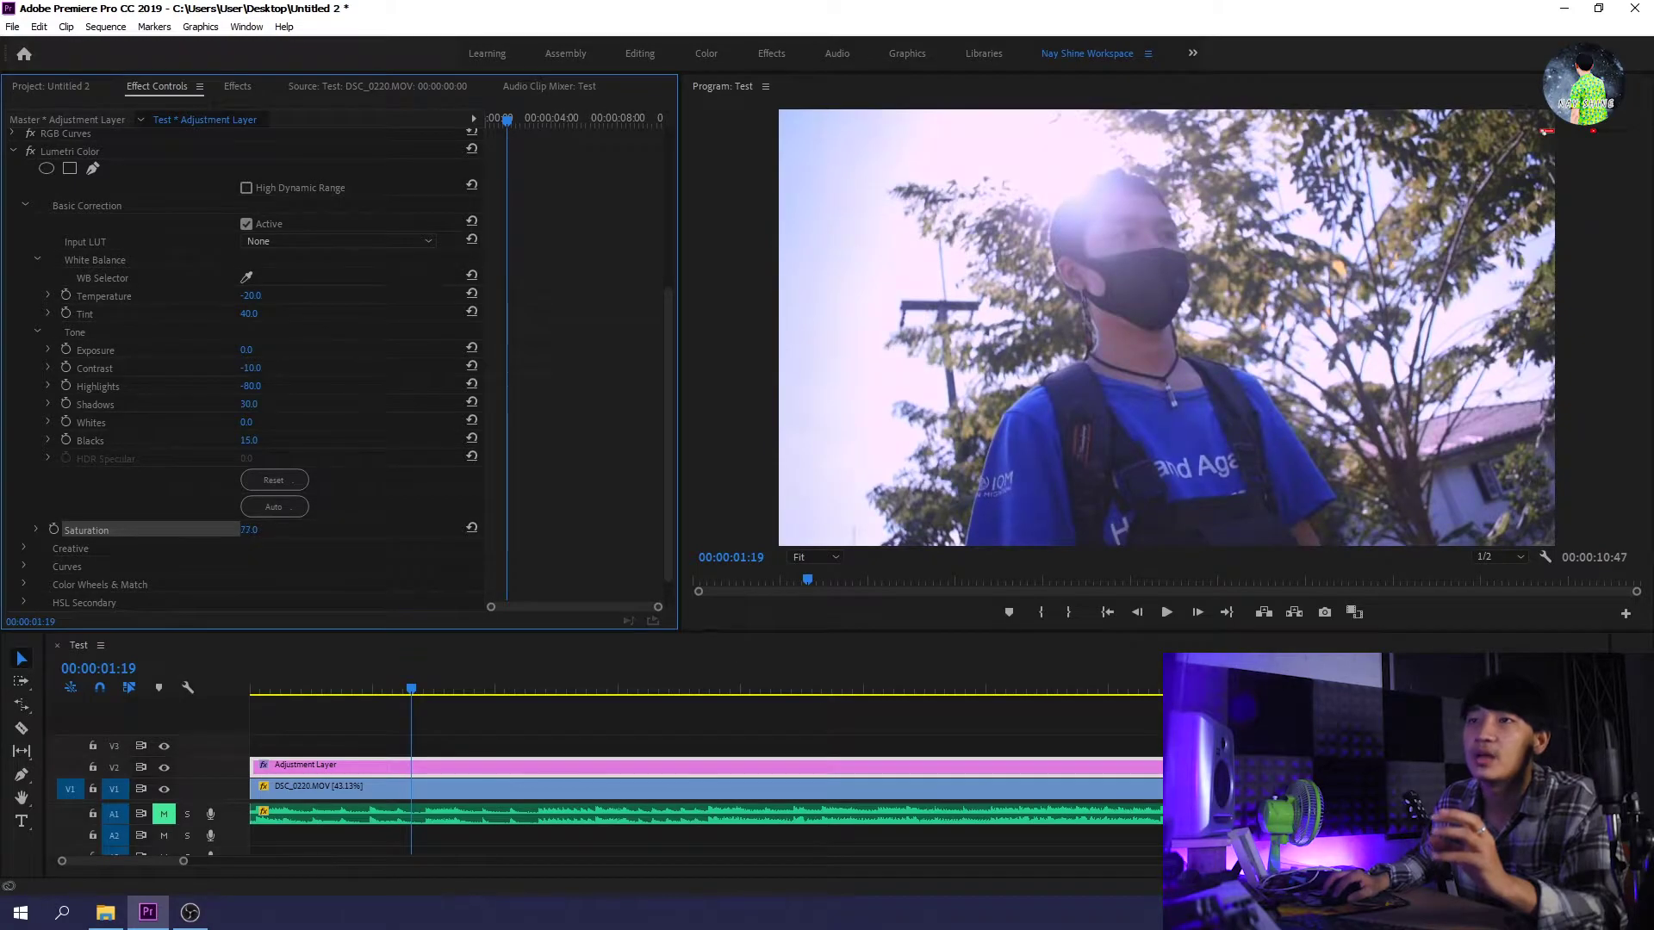
drag(249, 530, 292, 529)
click(292, 528)
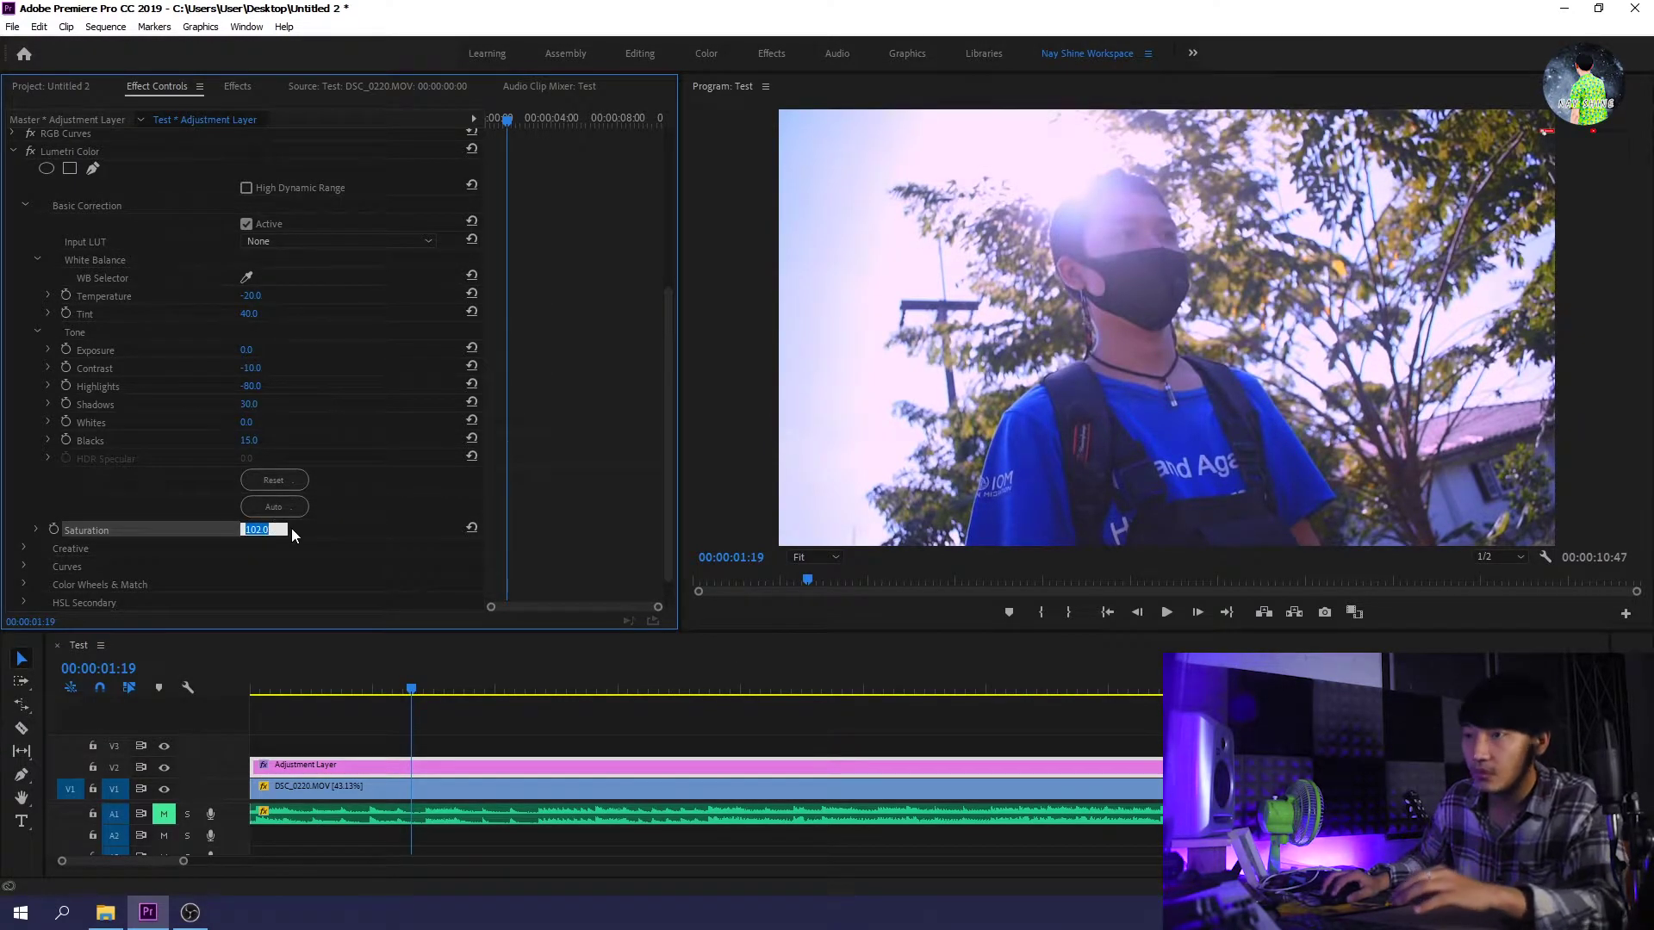
text(100)
key(Return)
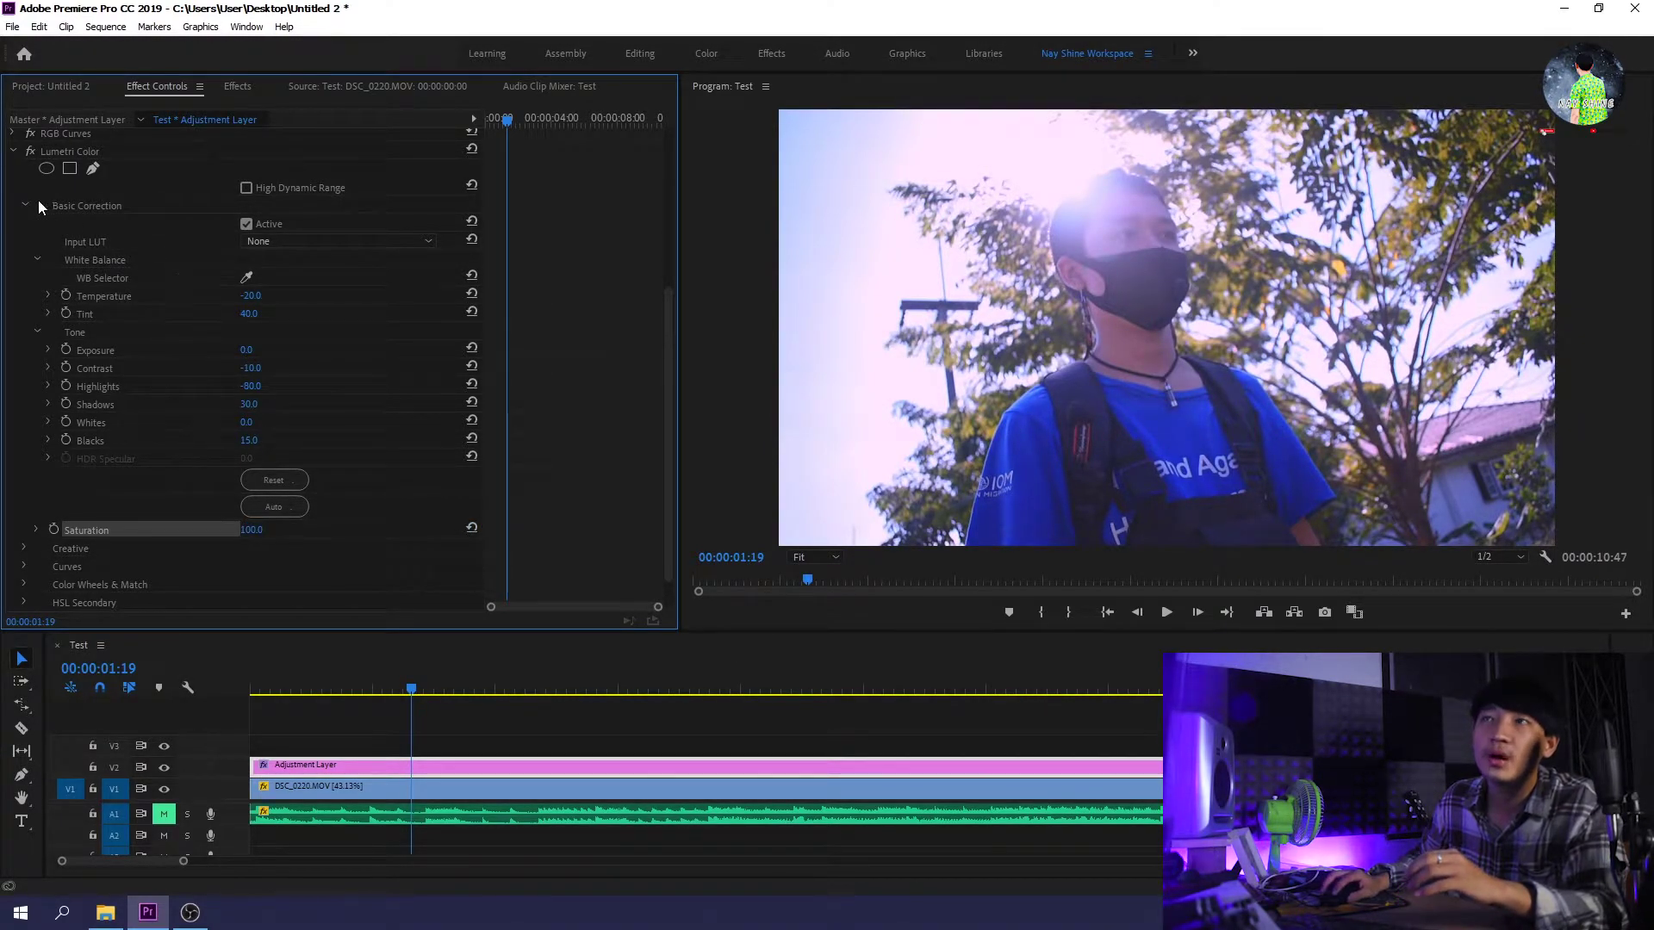
scroll(669, 315, up, 1)
scroll(256, 350, up, 1)
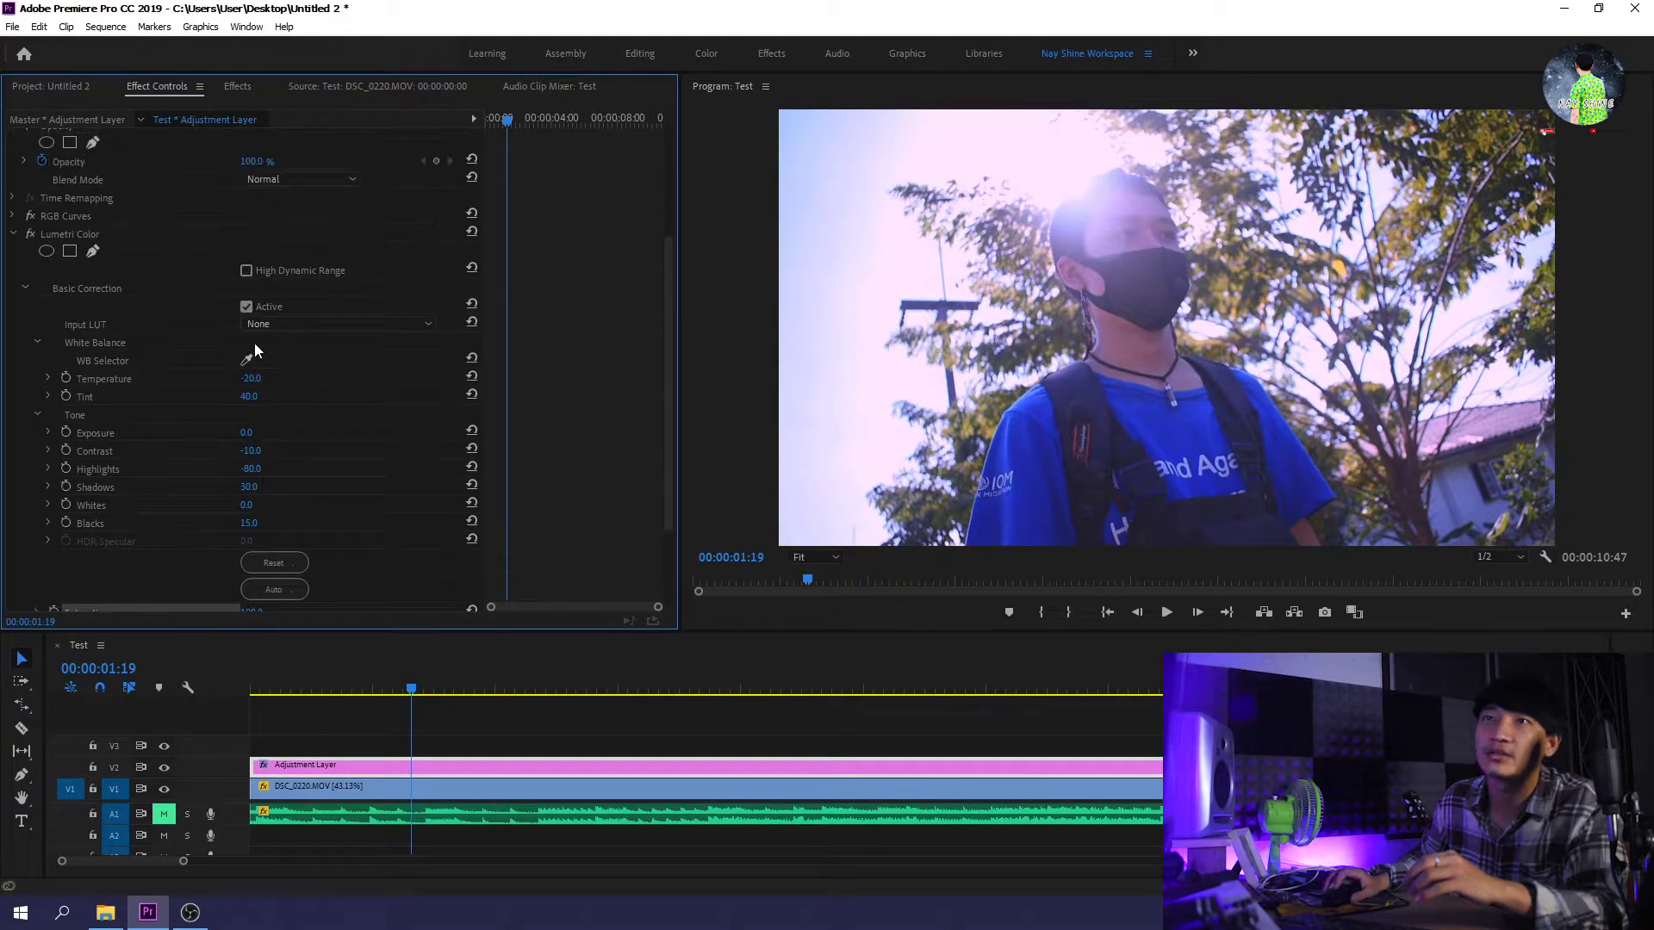
click(26, 238)
click(28, 238)
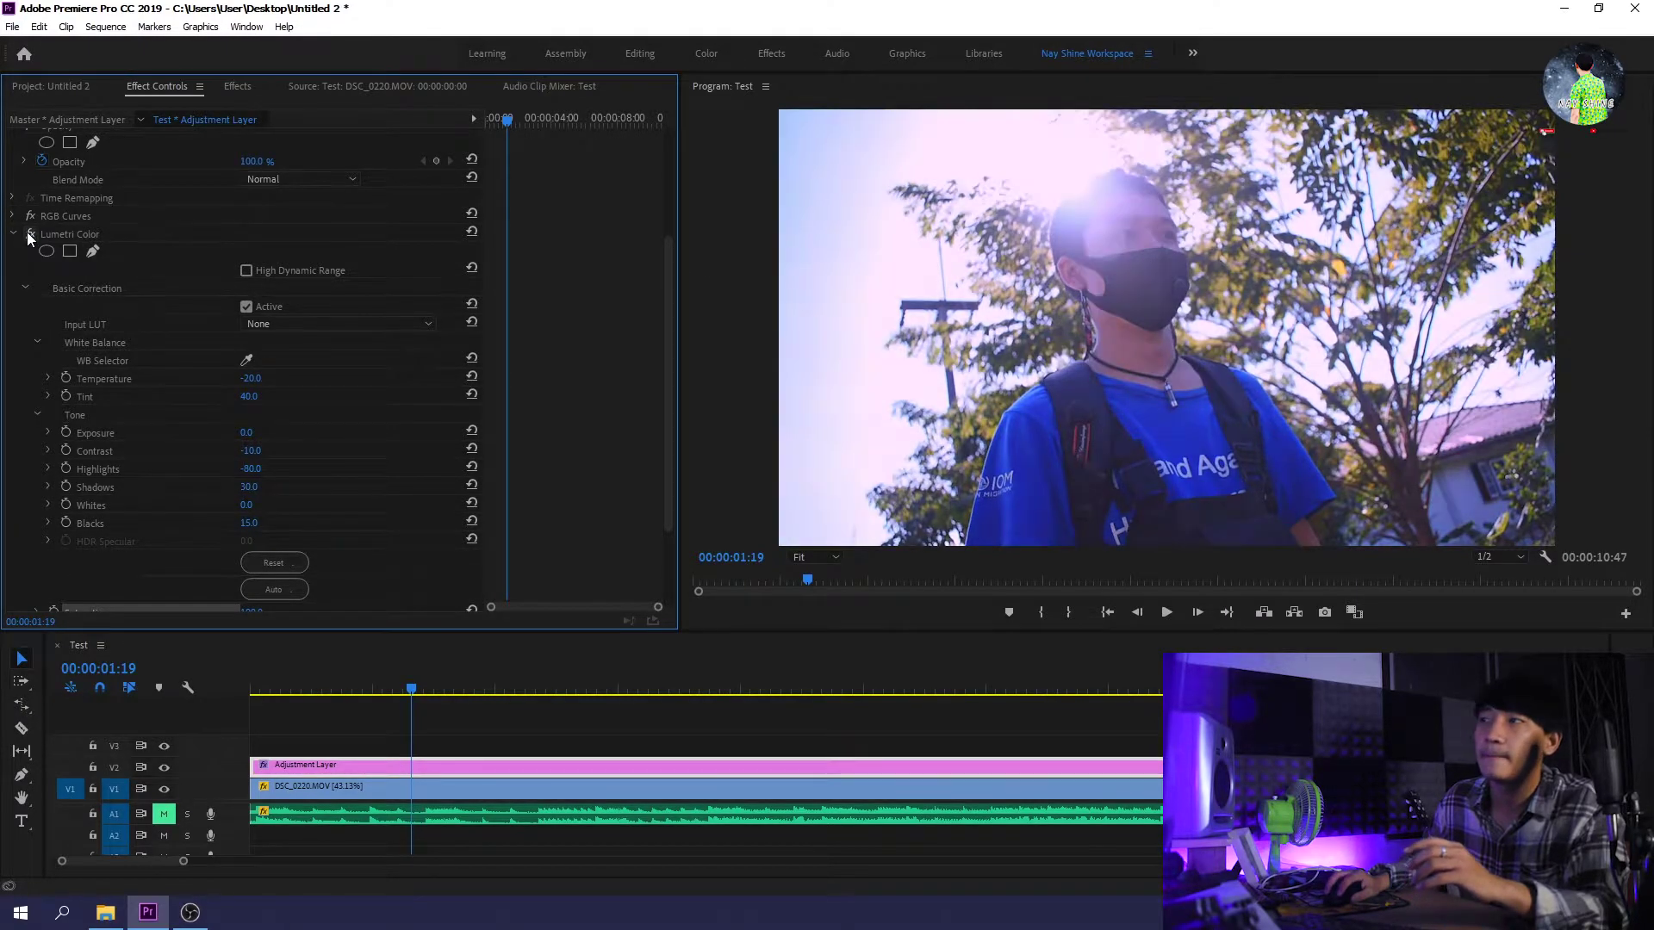
click(30, 236)
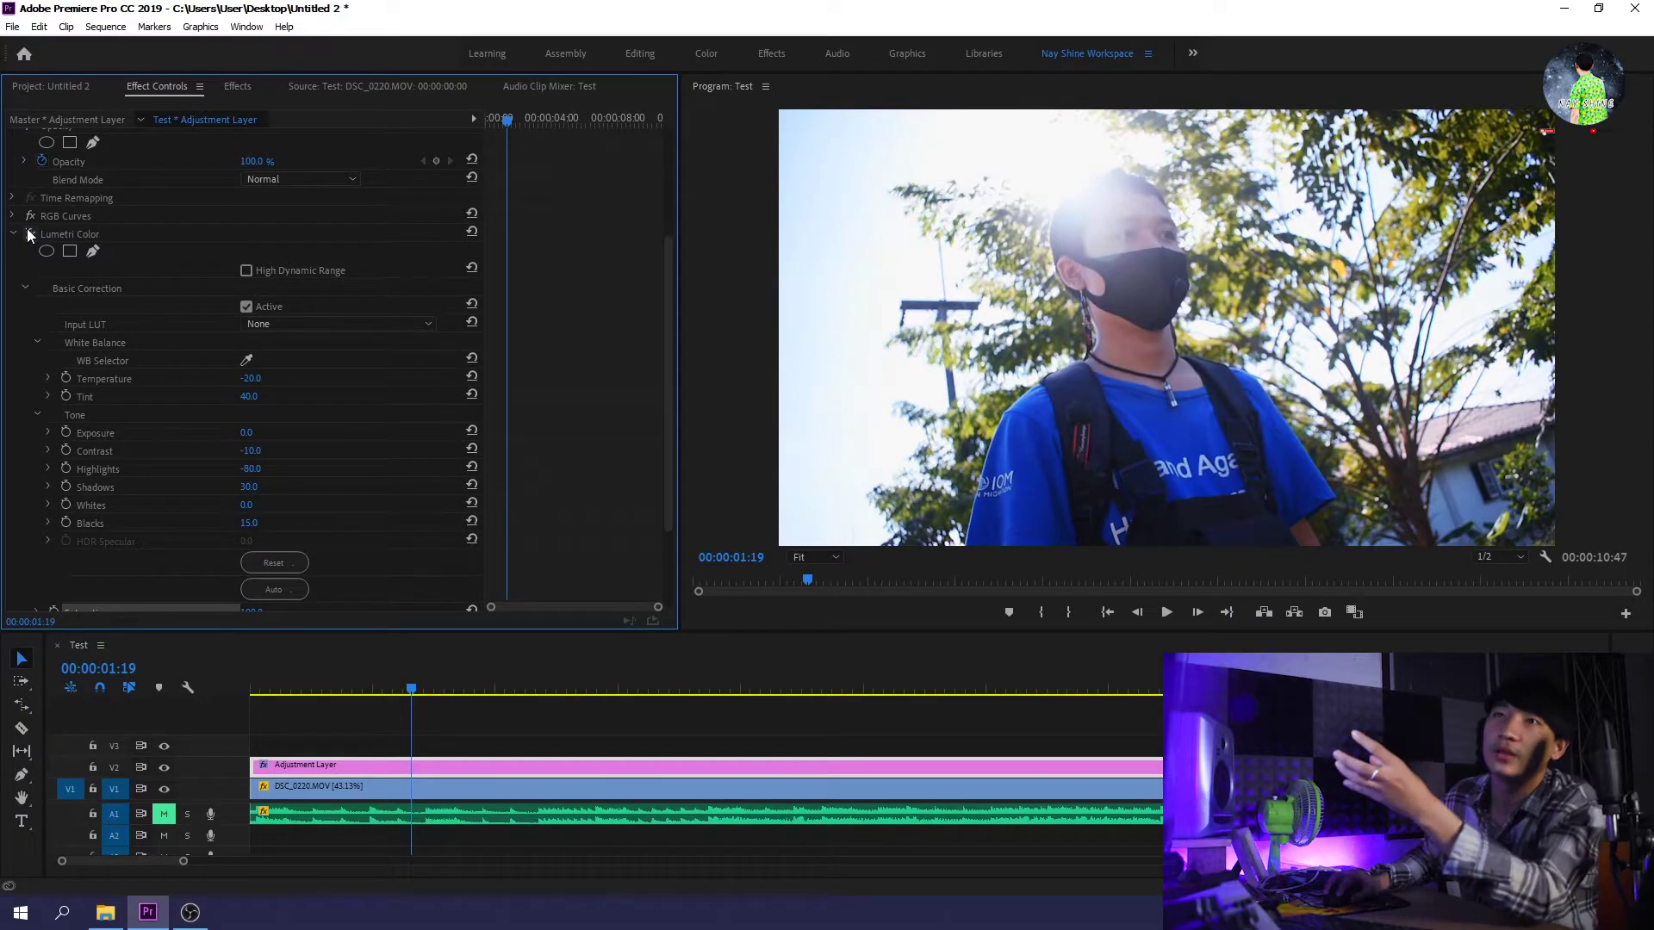
click(30, 236)
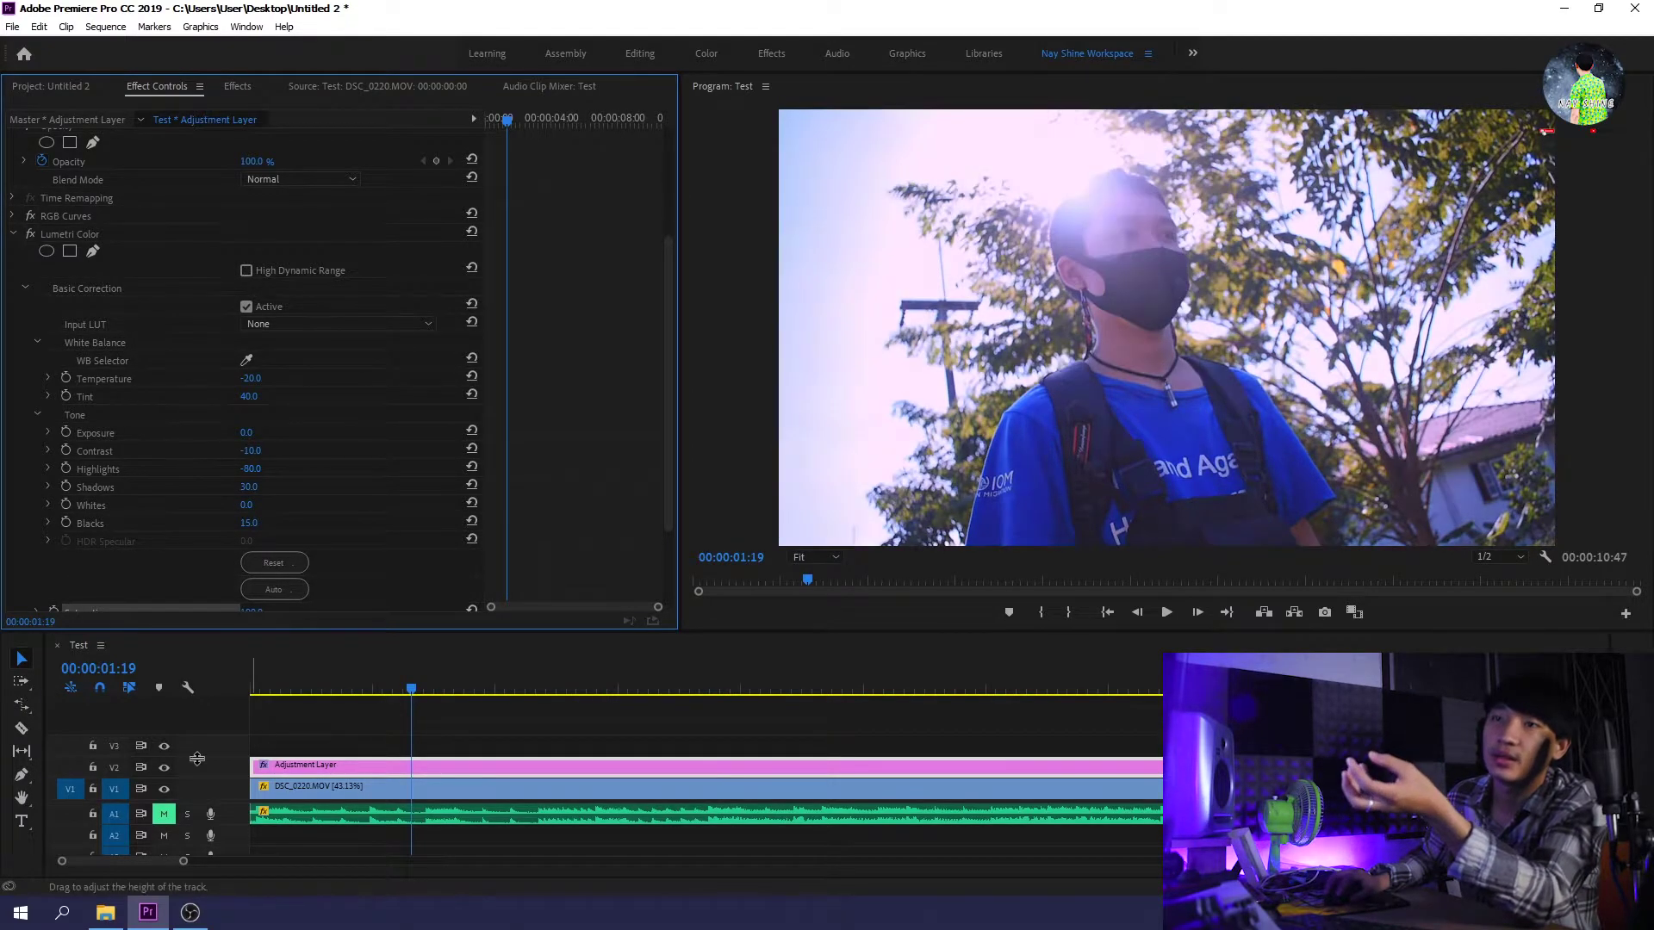
click(163, 768)
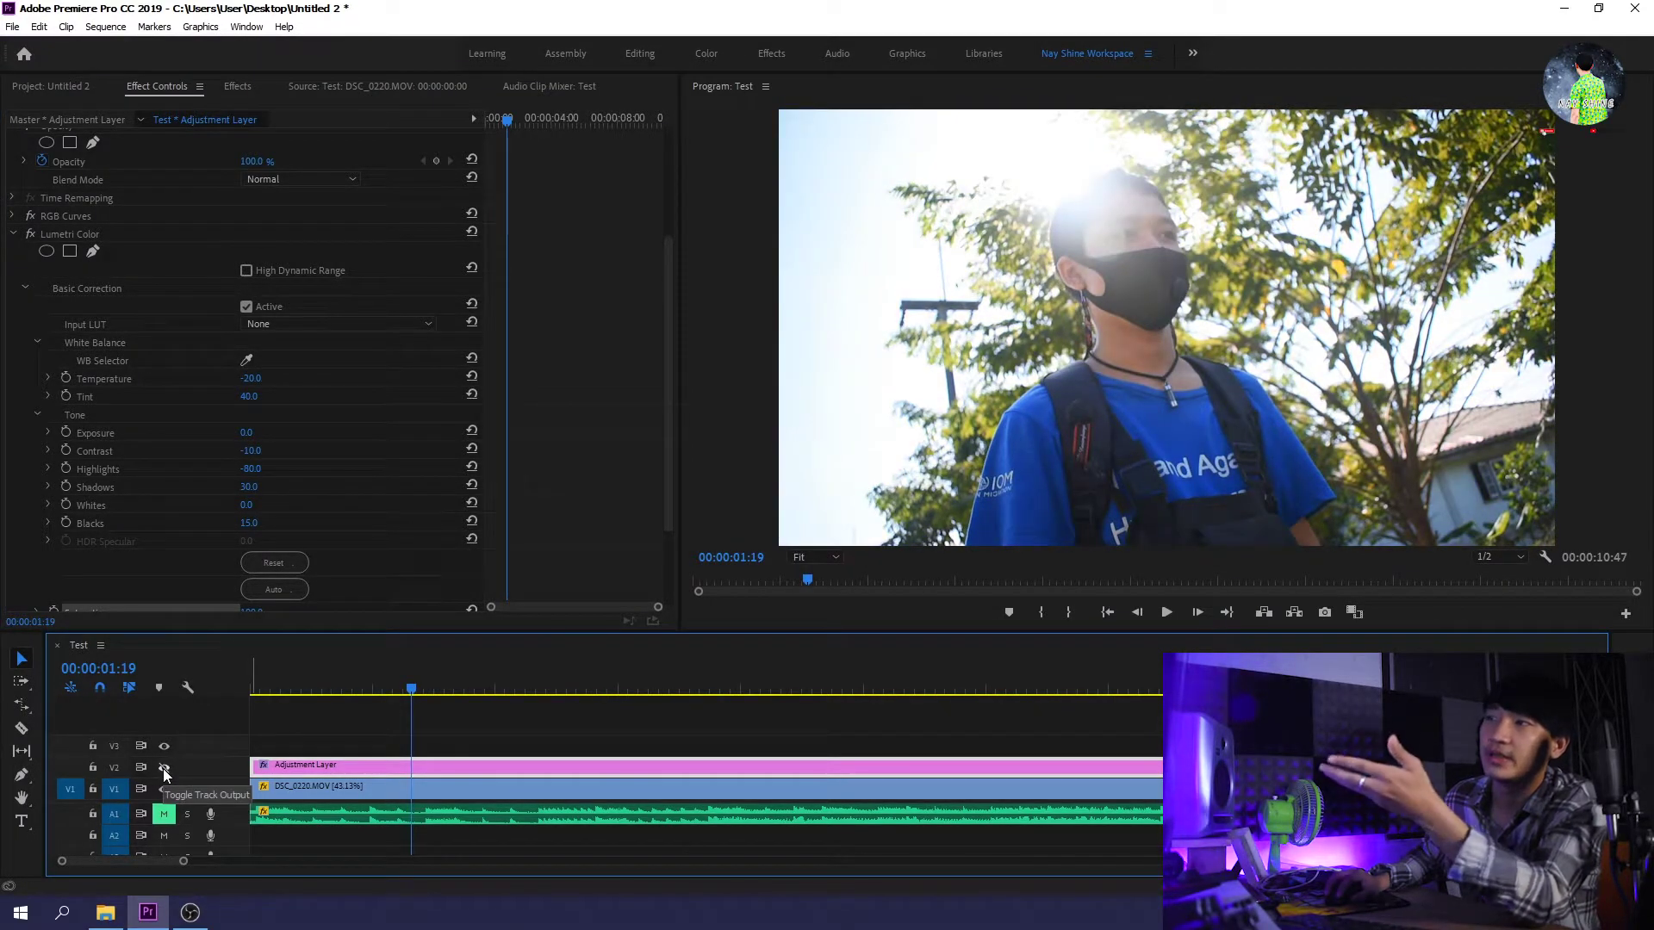
click(162, 769)
click(163, 769)
click(163, 769)
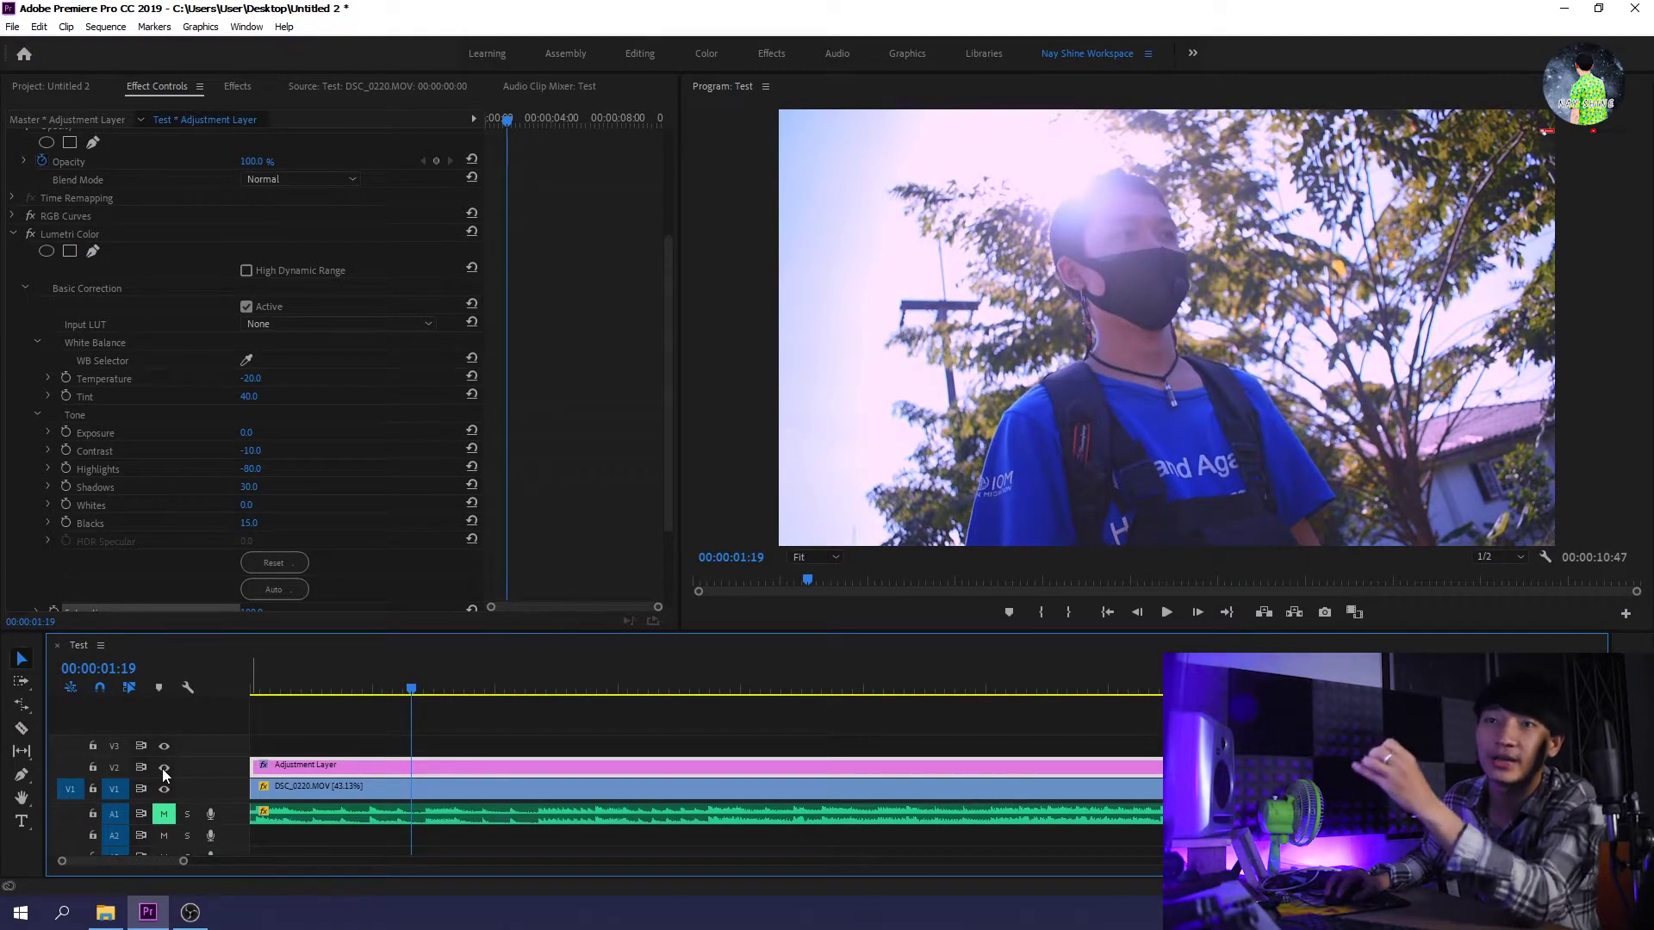
mouse_move(749, 689)
mouse_down()
mouse_move(1180, 689)
mouse_move(461, 689)
mouse_up()
click(163, 770)
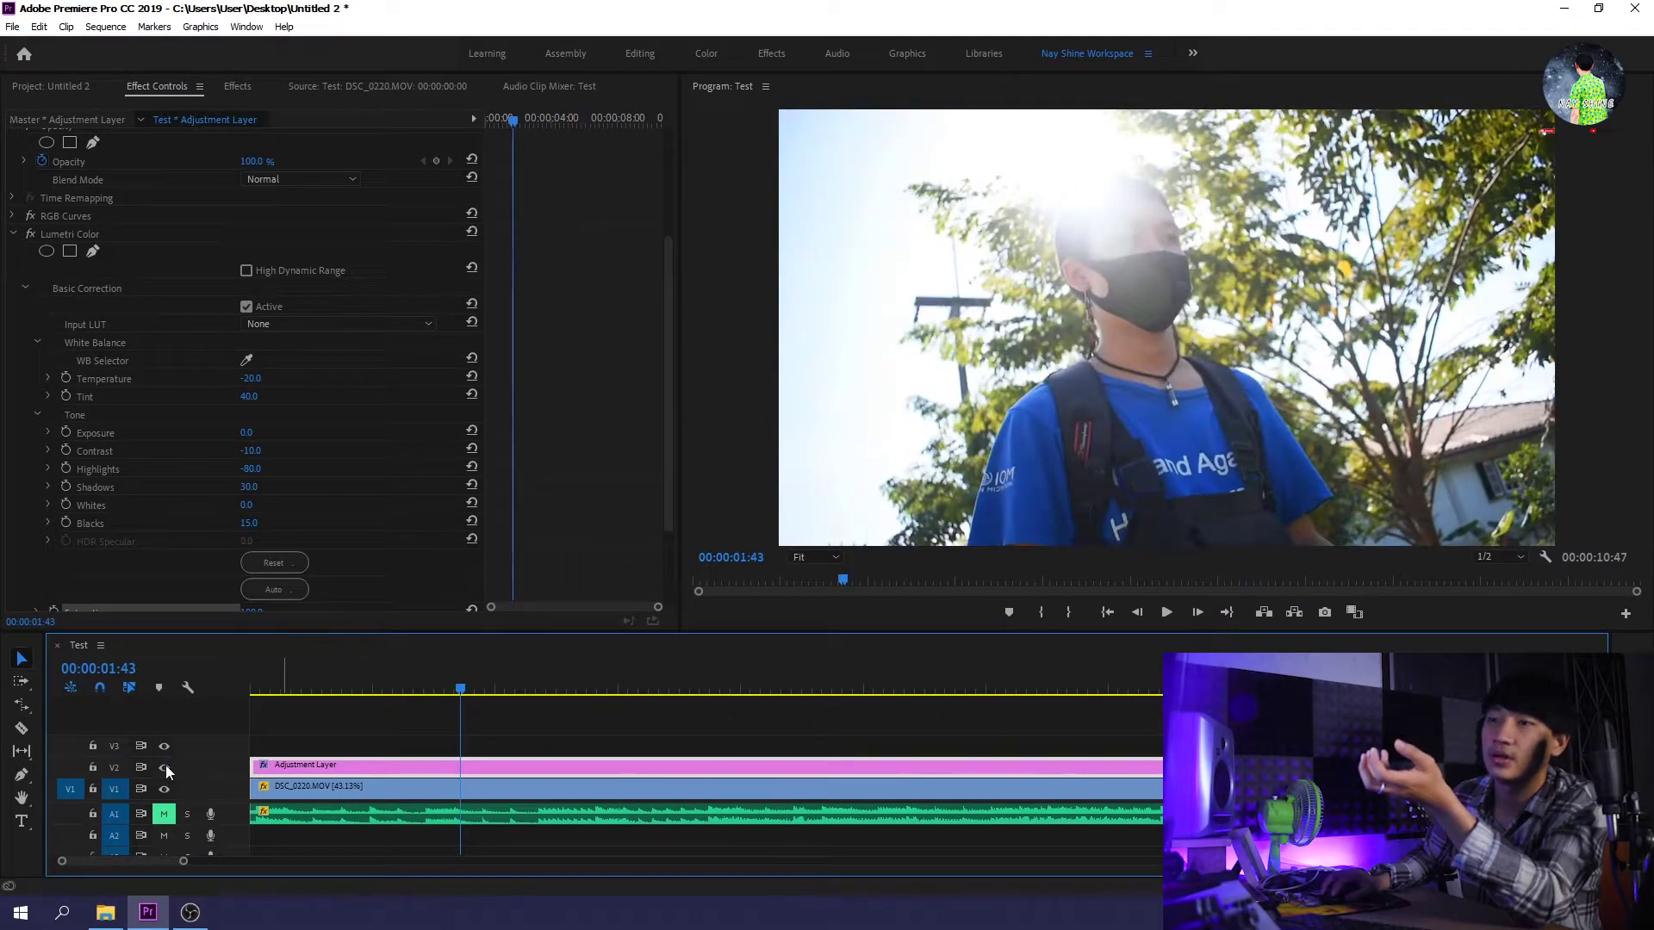
click(164, 767)
mouse_move(636, 689)
mouse_down()
mouse_move(255, 691)
mouse_move(644, 690)
mouse_up()
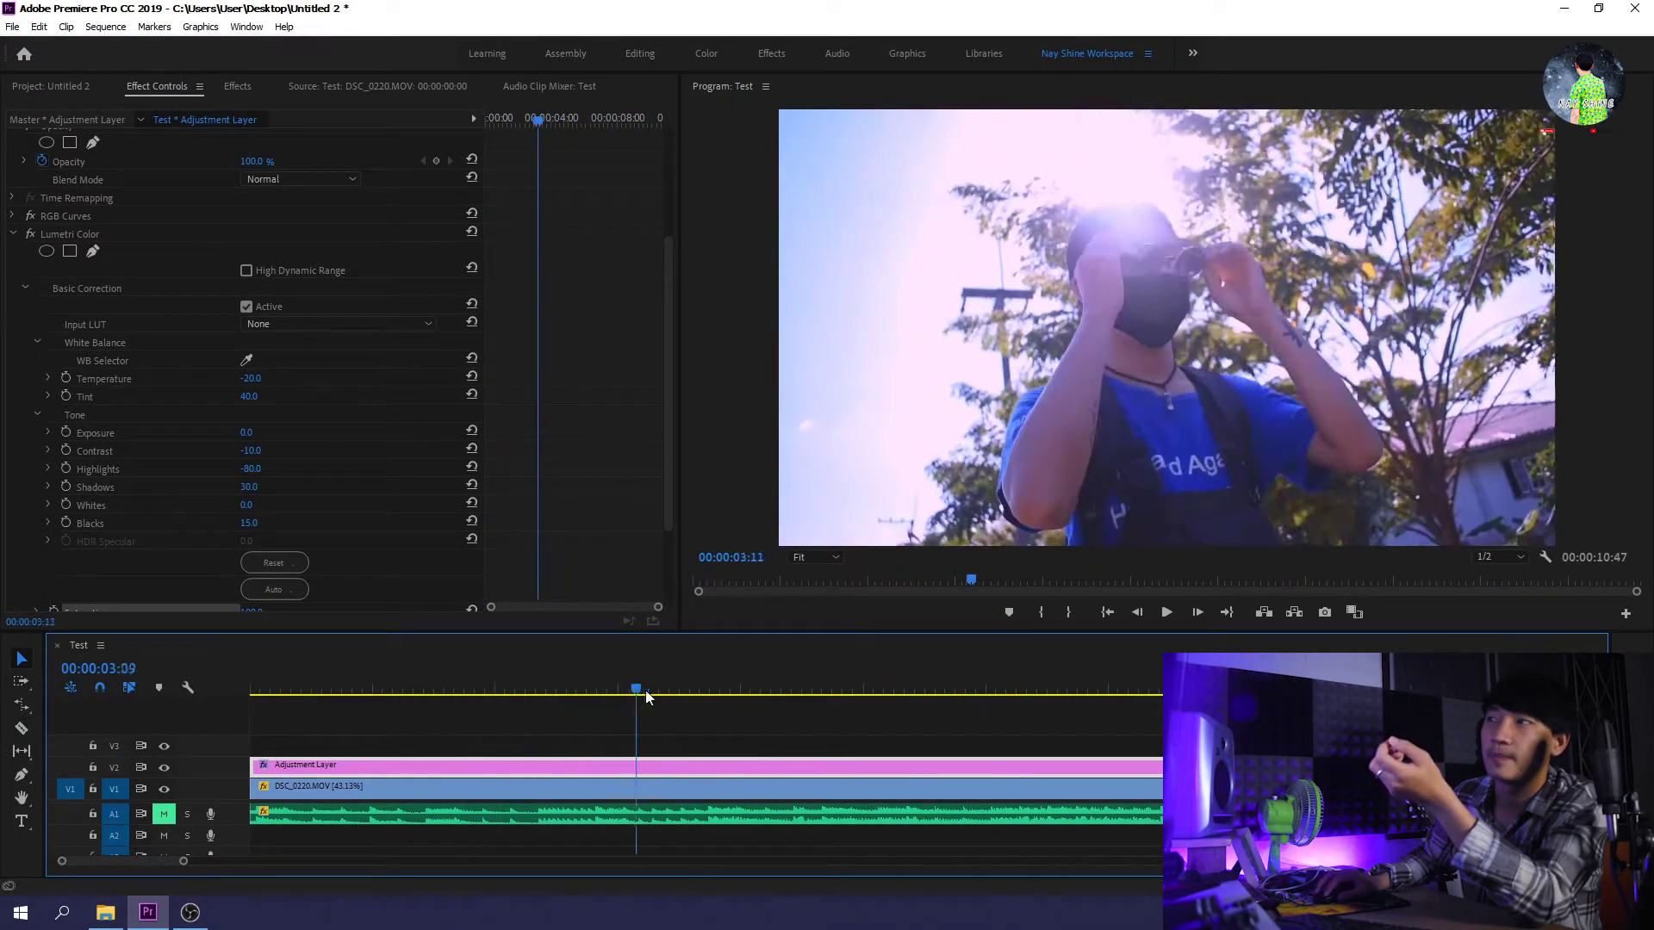
click(534, 689)
Step: Expand Lumetri's Creative section and set Vibrance to 10
drag(665, 261, 654, 358)
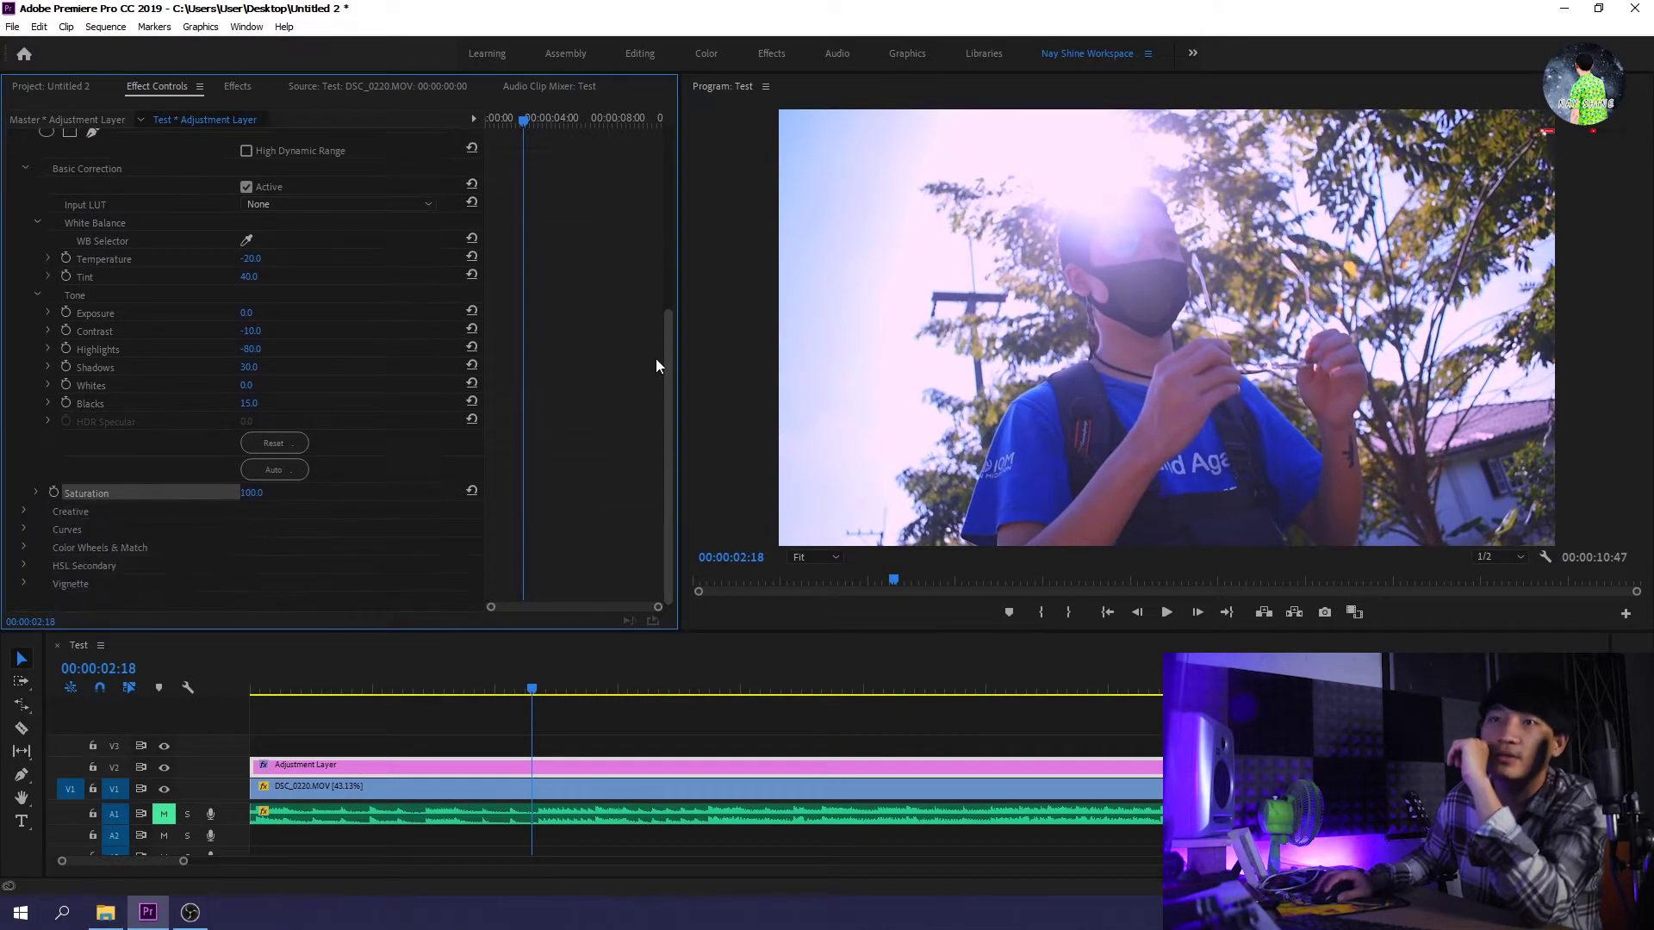
click(24, 512)
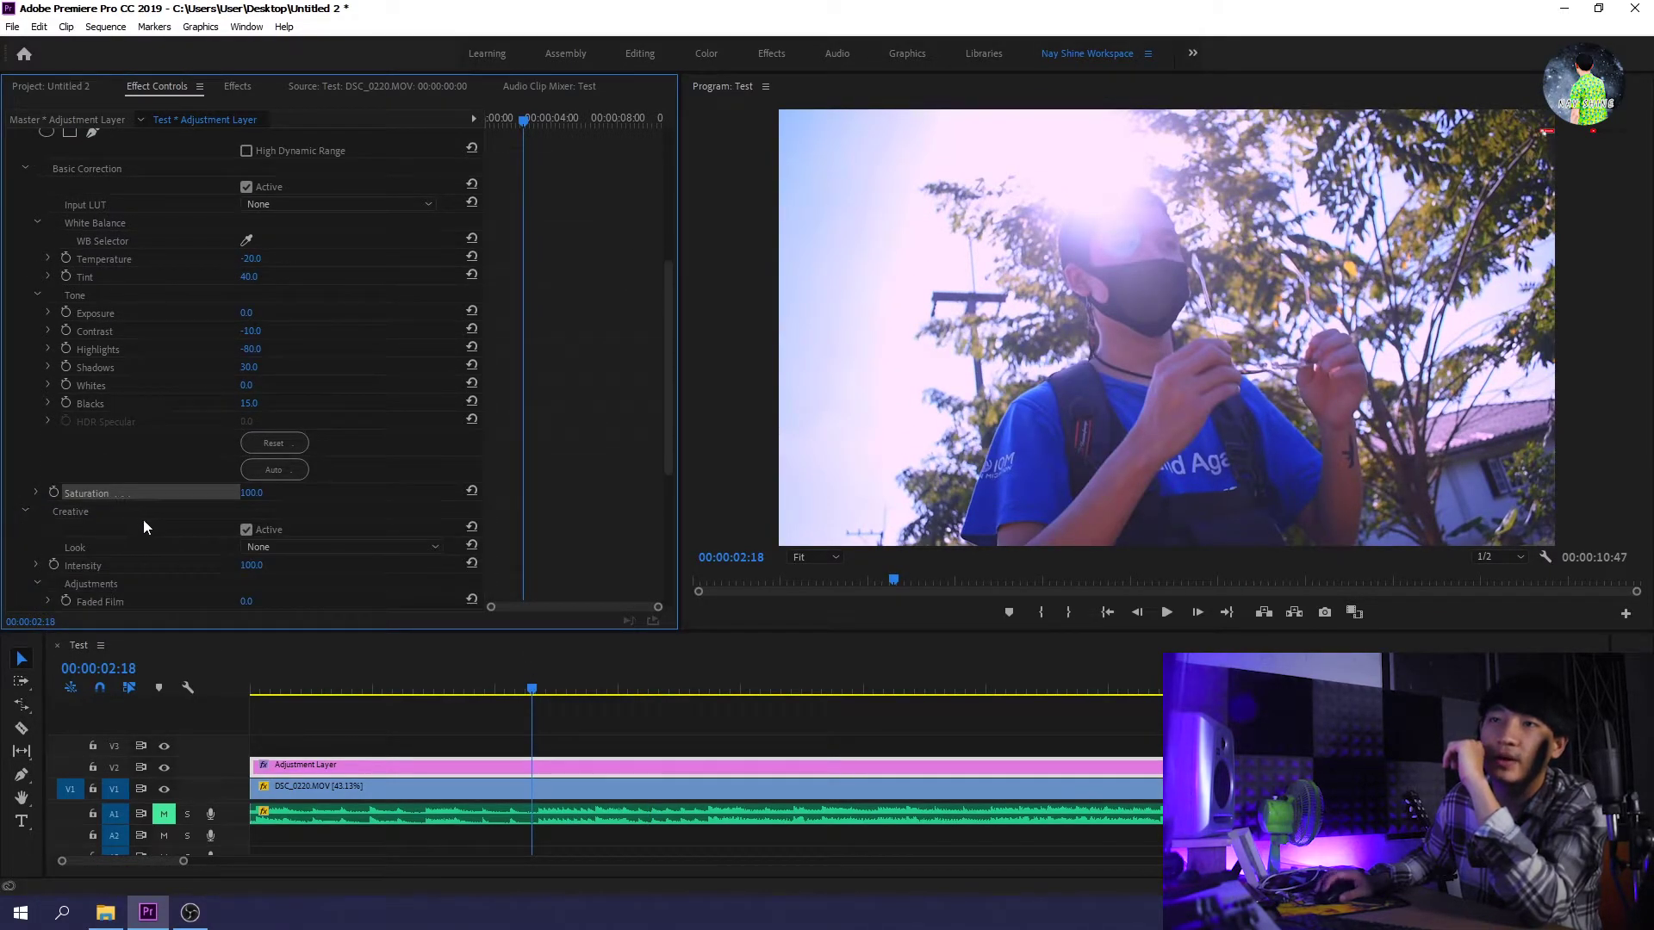
scroll(143, 520, down, 5)
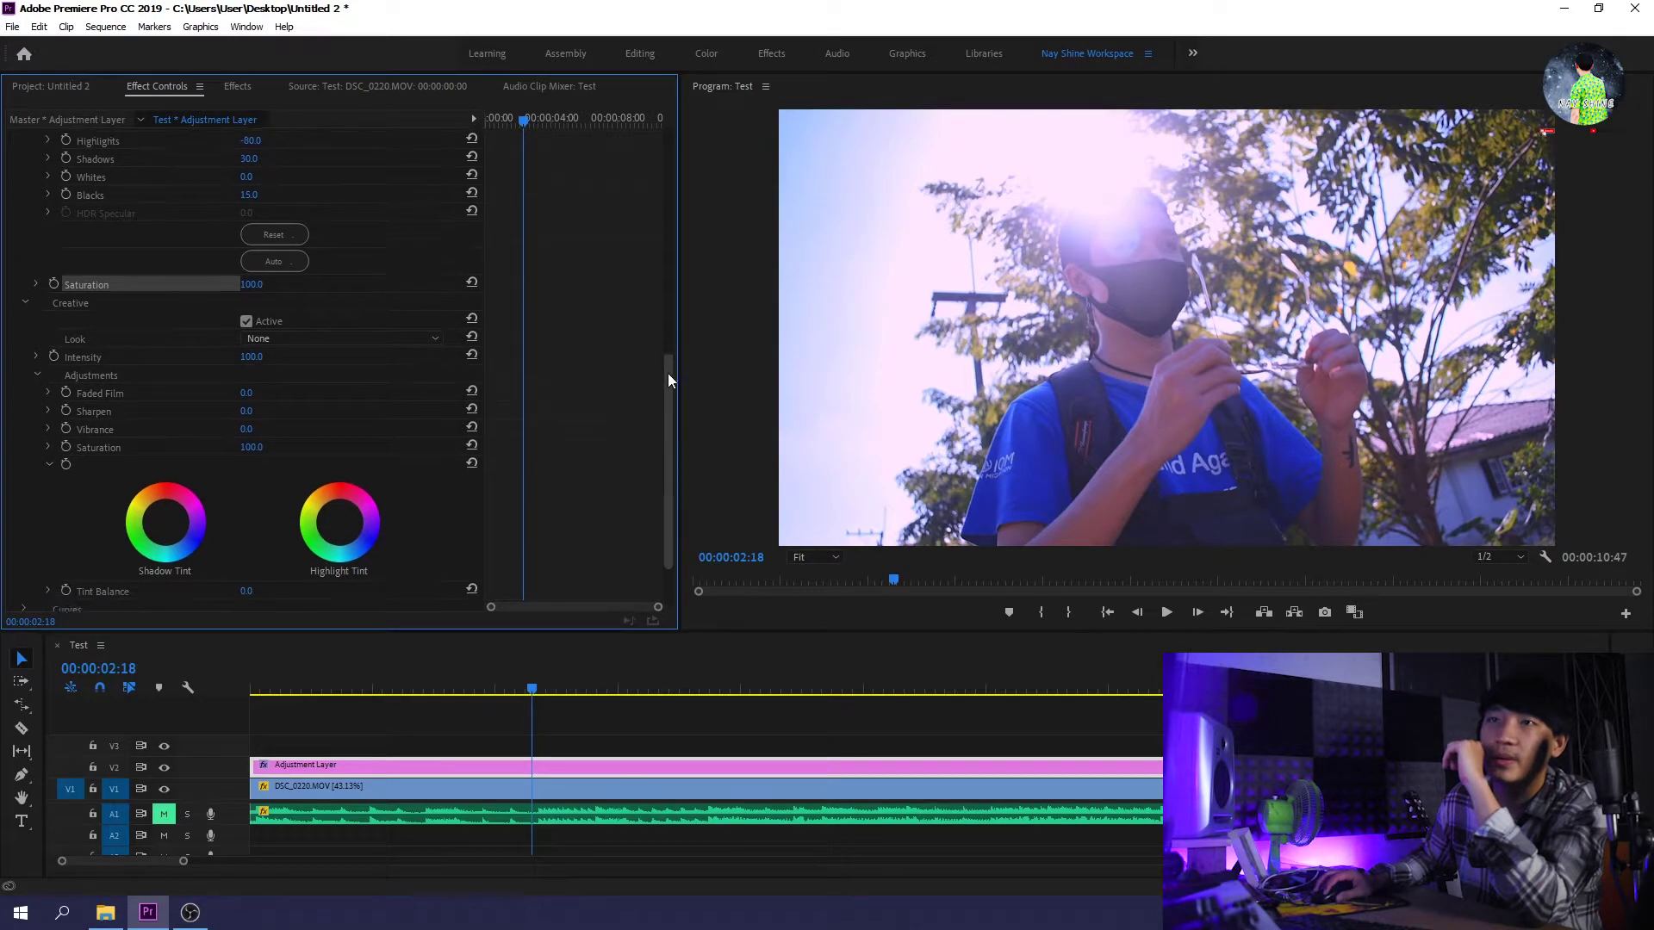
drag(668, 370, 664, 404)
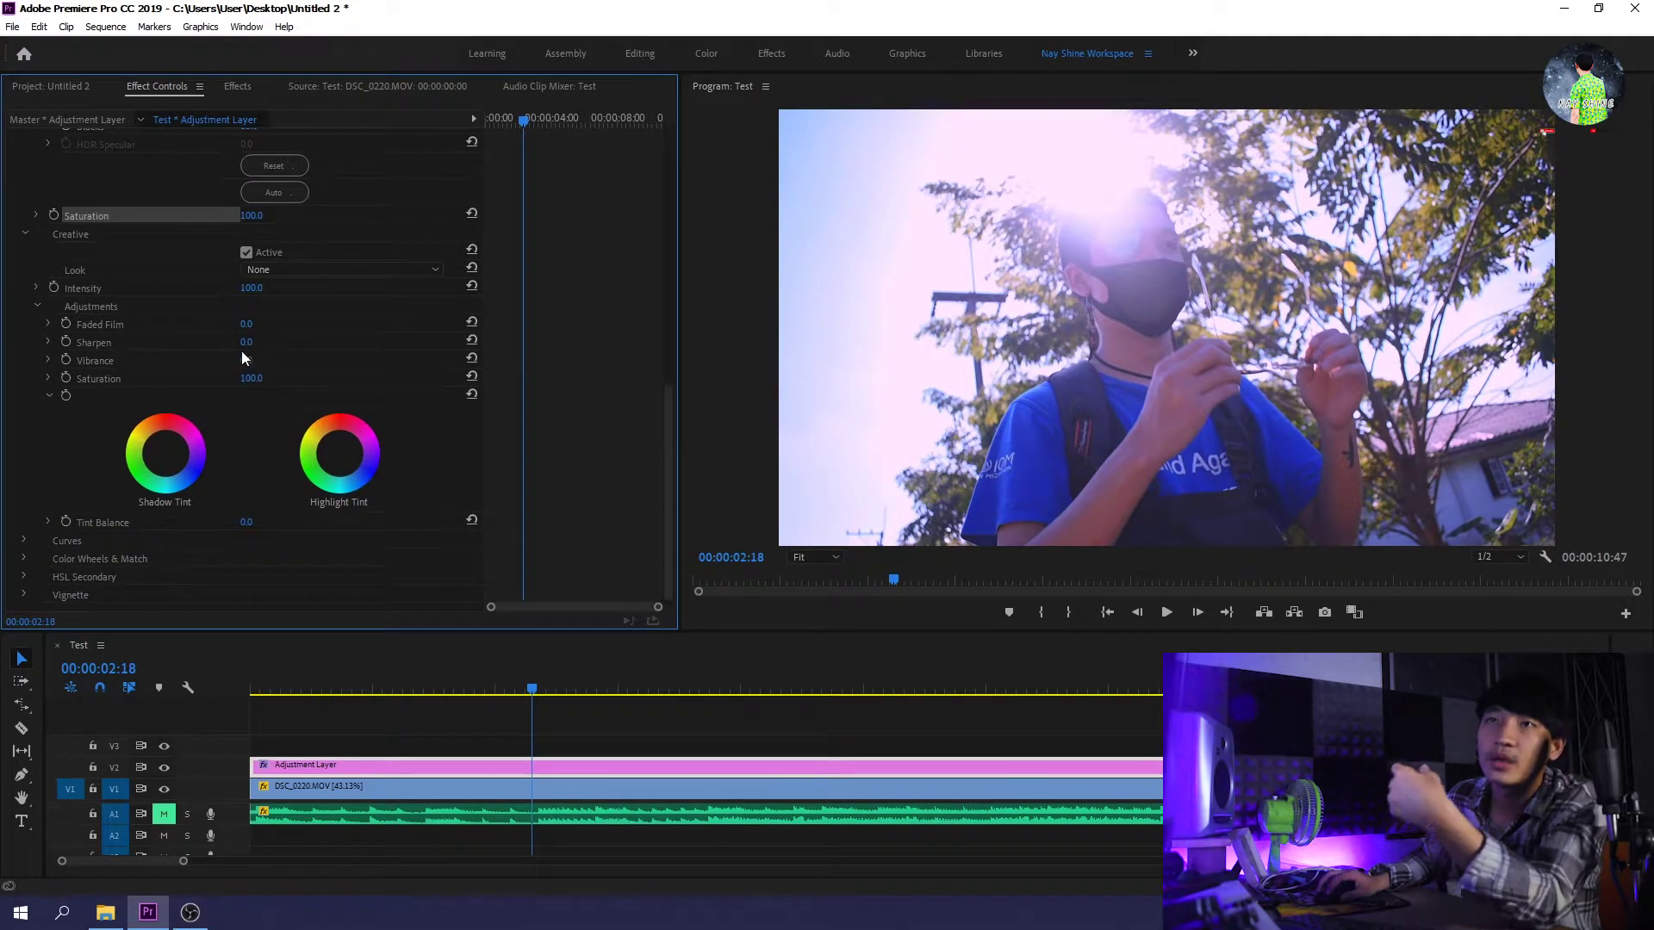
mouse_move(250, 360)
mouse_down()
mouse_move(286, 360)
mouse_move(186, 361)
mouse_move(272, 360)
mouse_up()
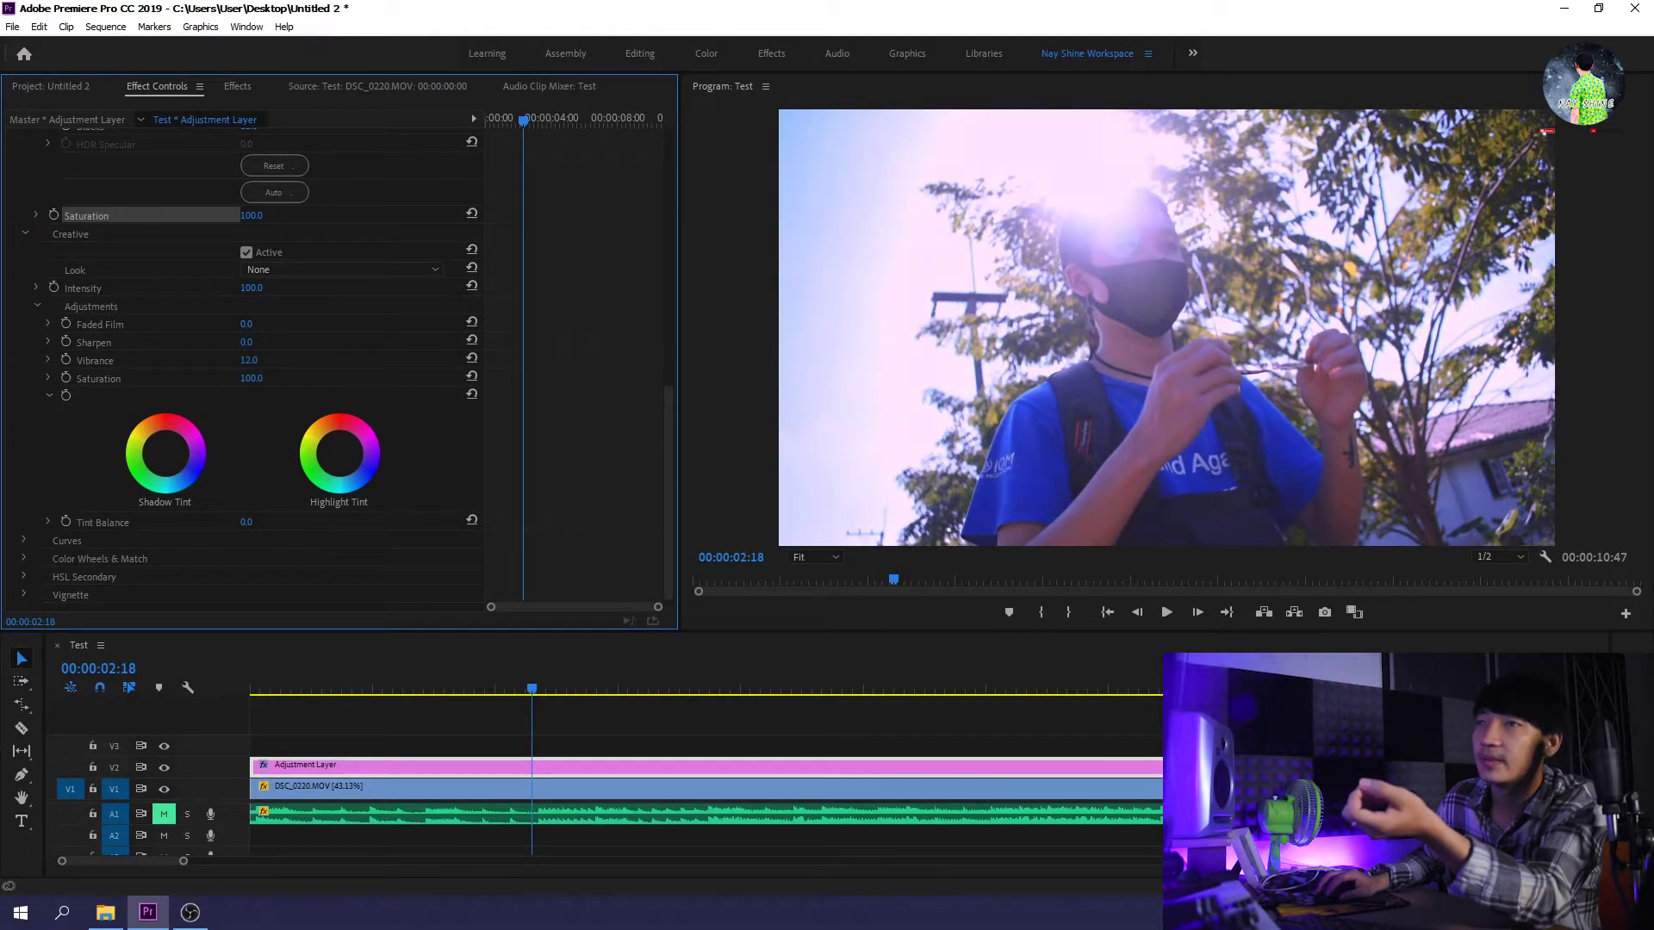
click(271, 355)
text(10)
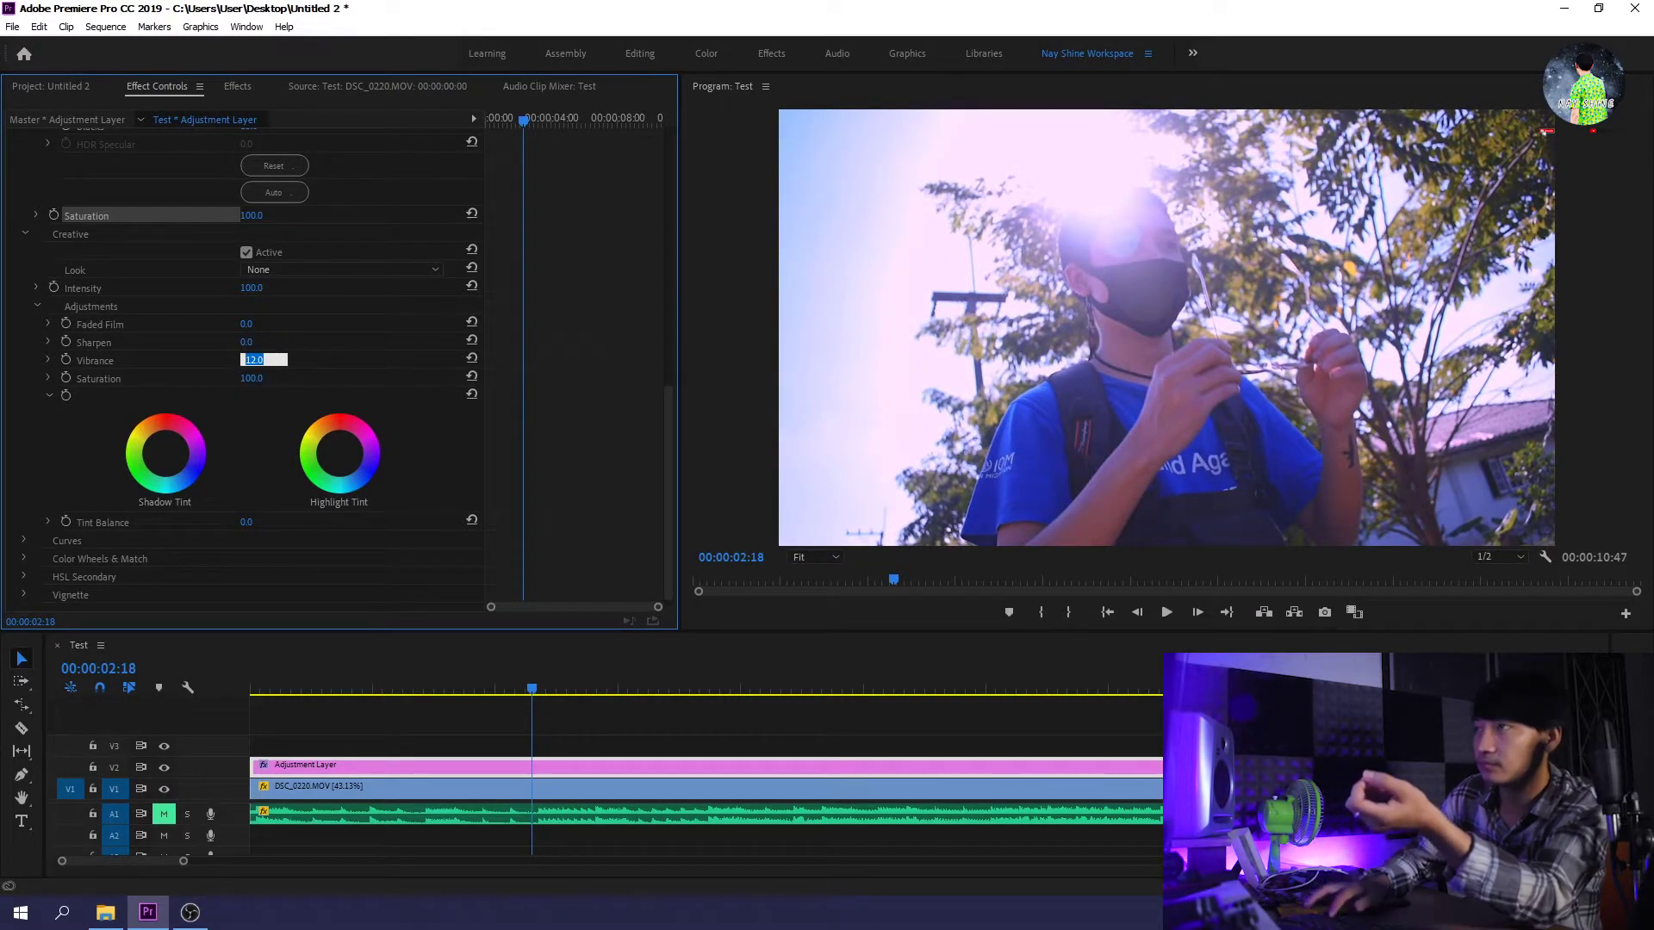
key(Return)
Step: Scrub Creative Saturation up and down, then set it back to 100
drag(250, 378, 276, 378)
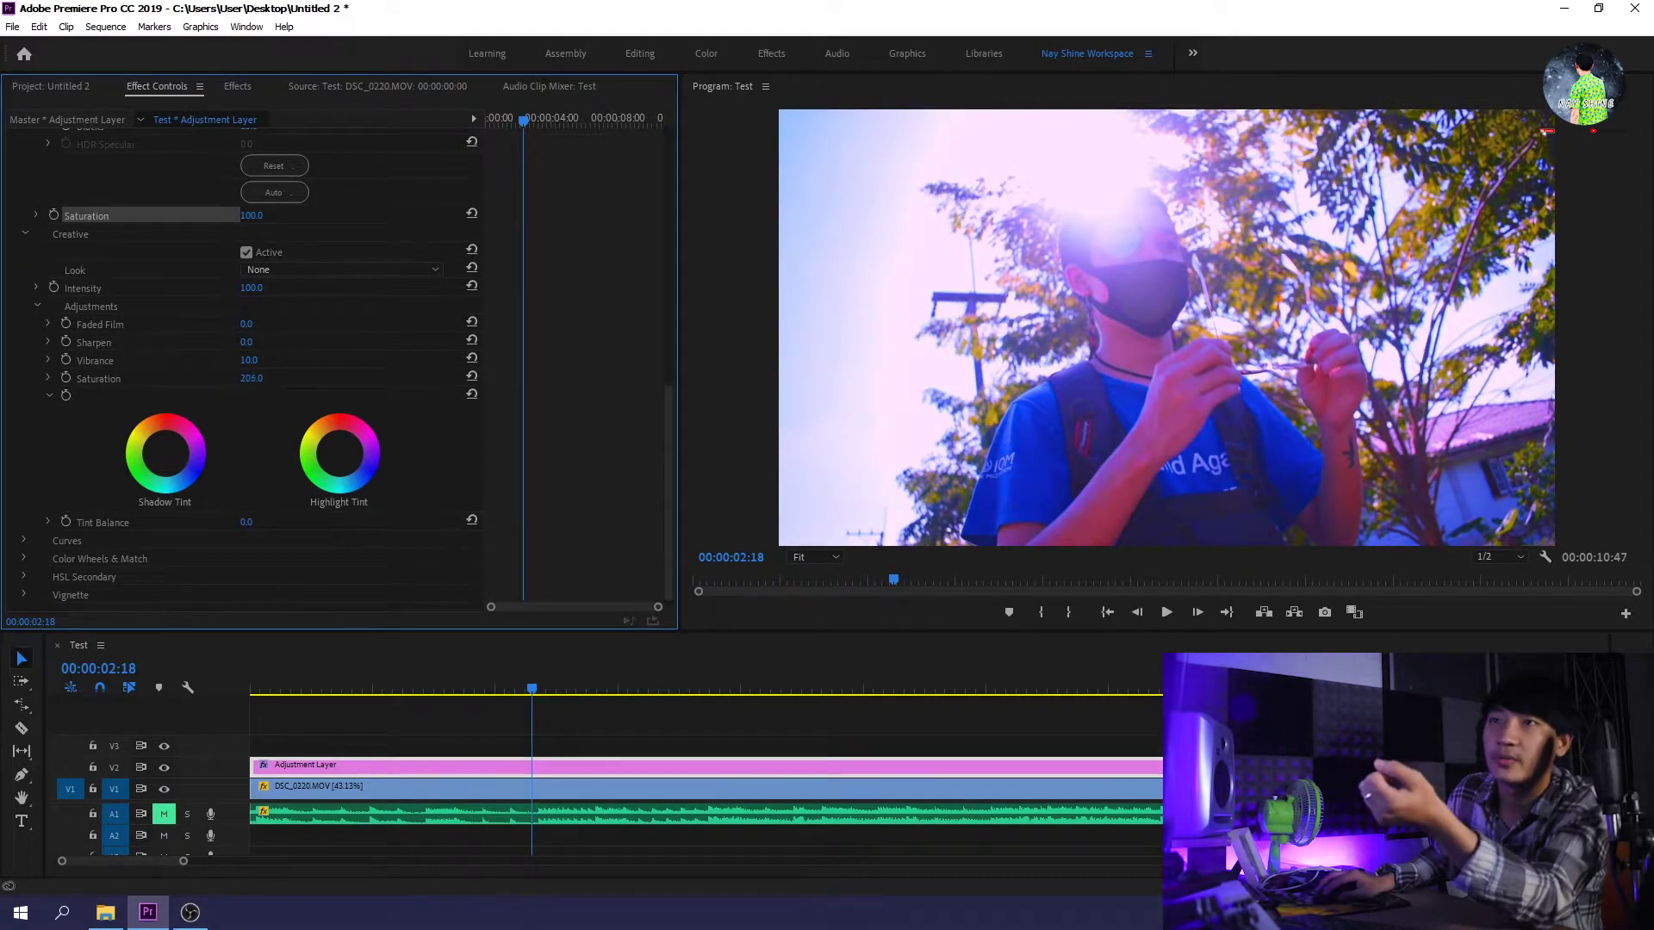
drag(251, 378, 188, 193)
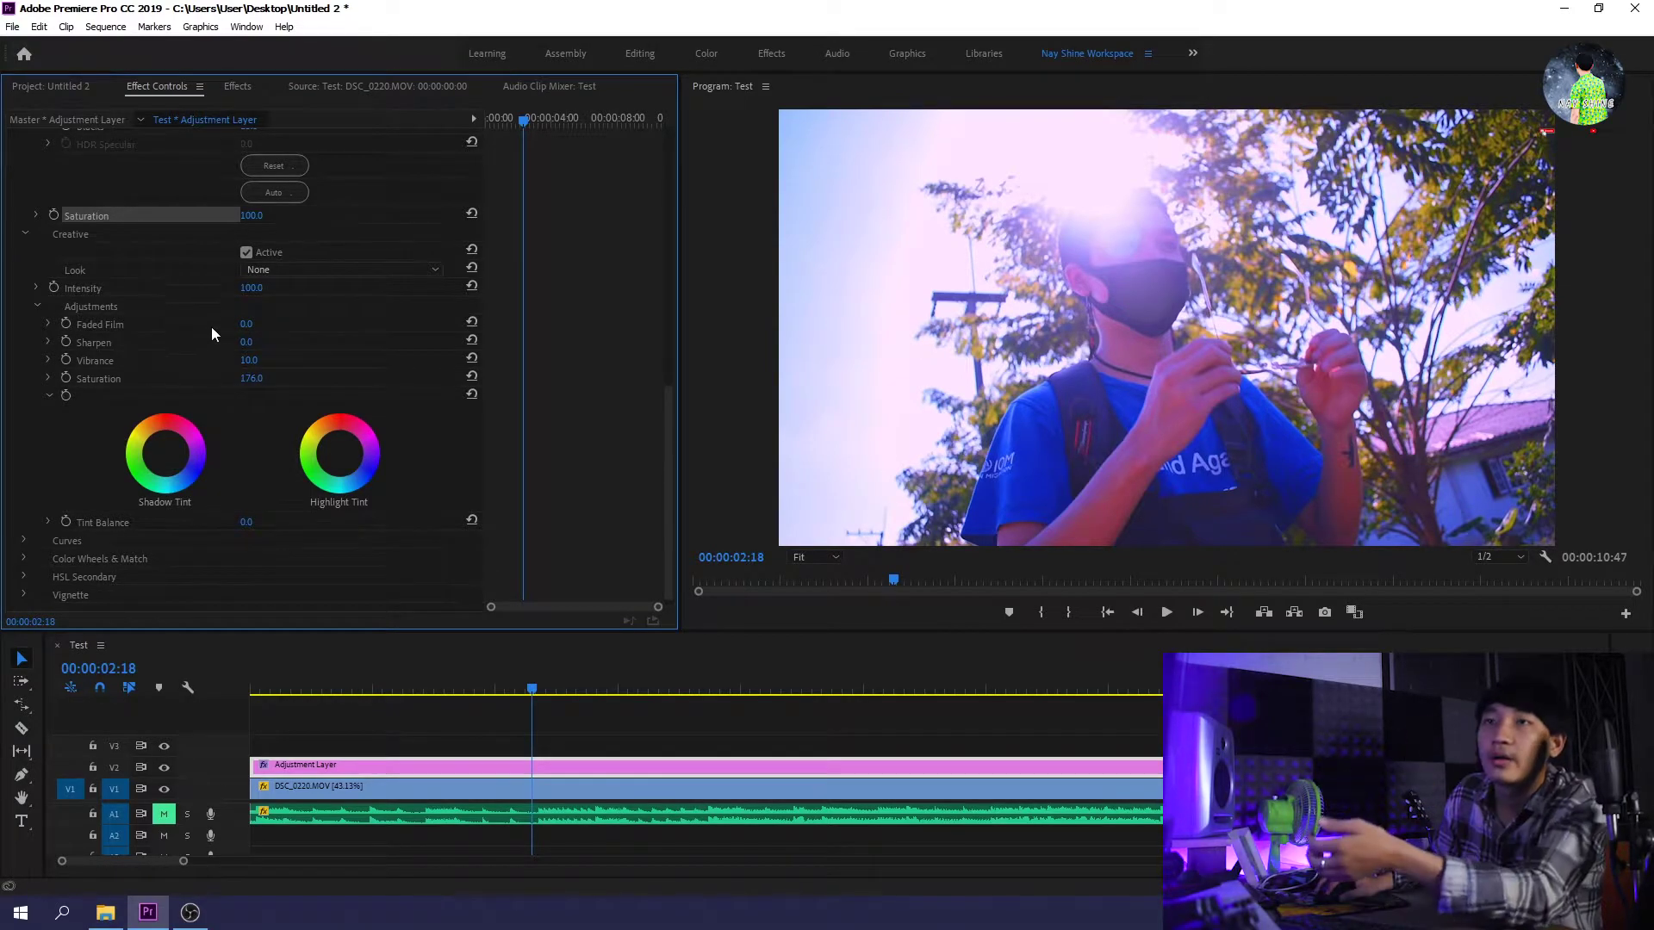
drag(248, 378, 145, 378)
click(250, 378)
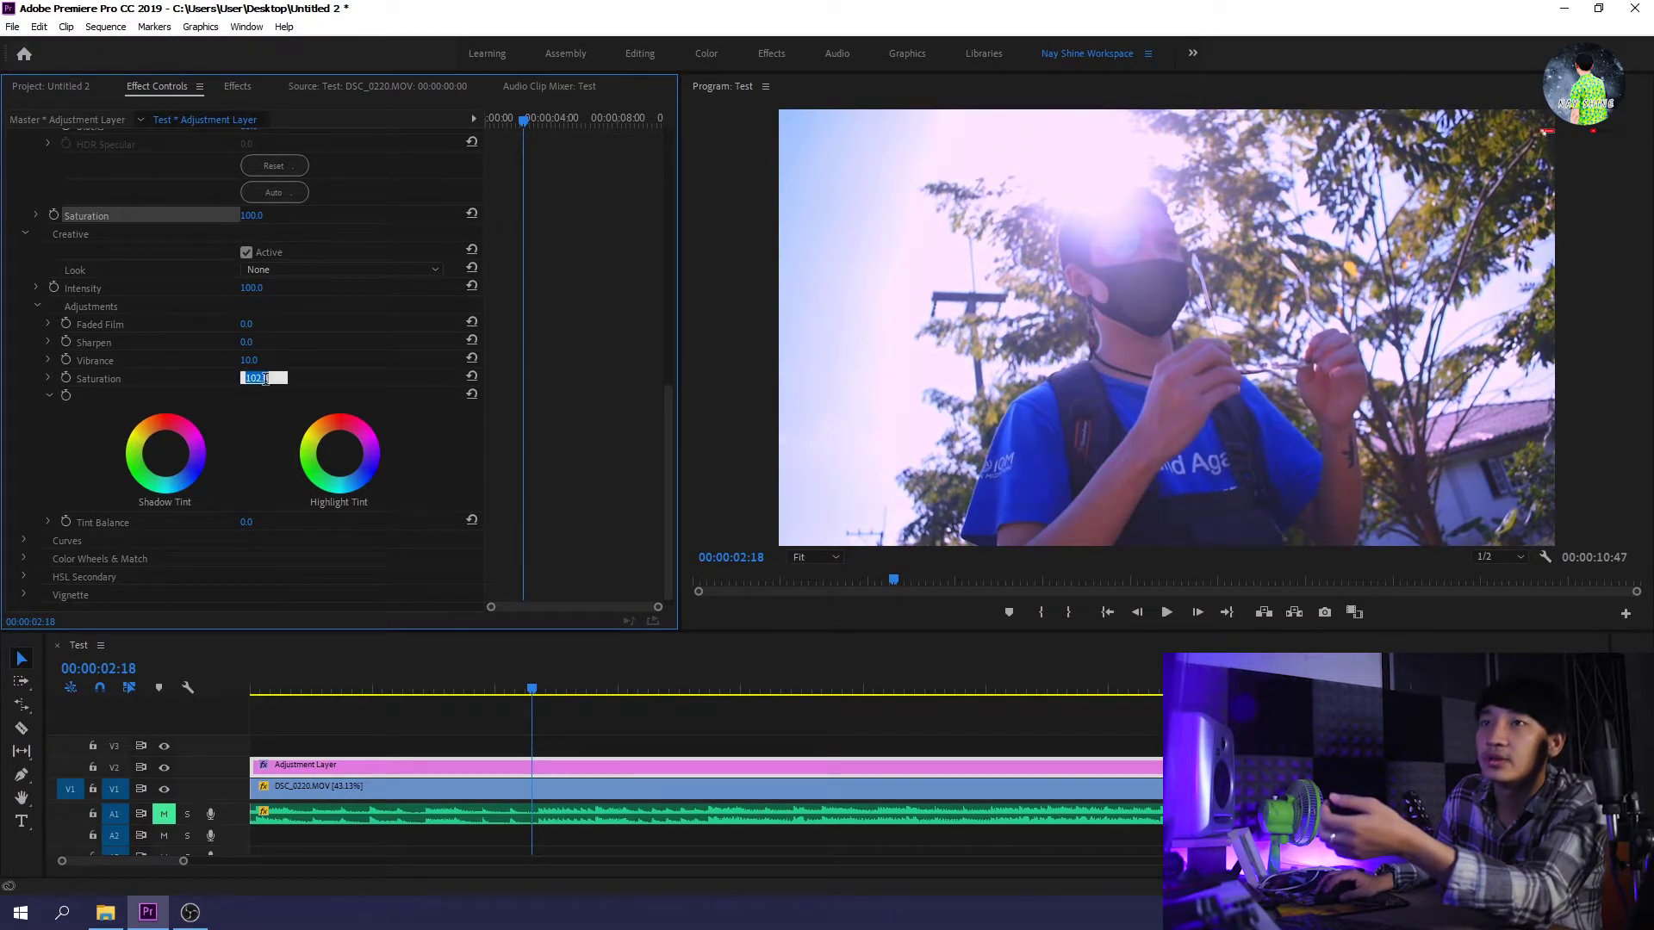
text(100)
key(Return)
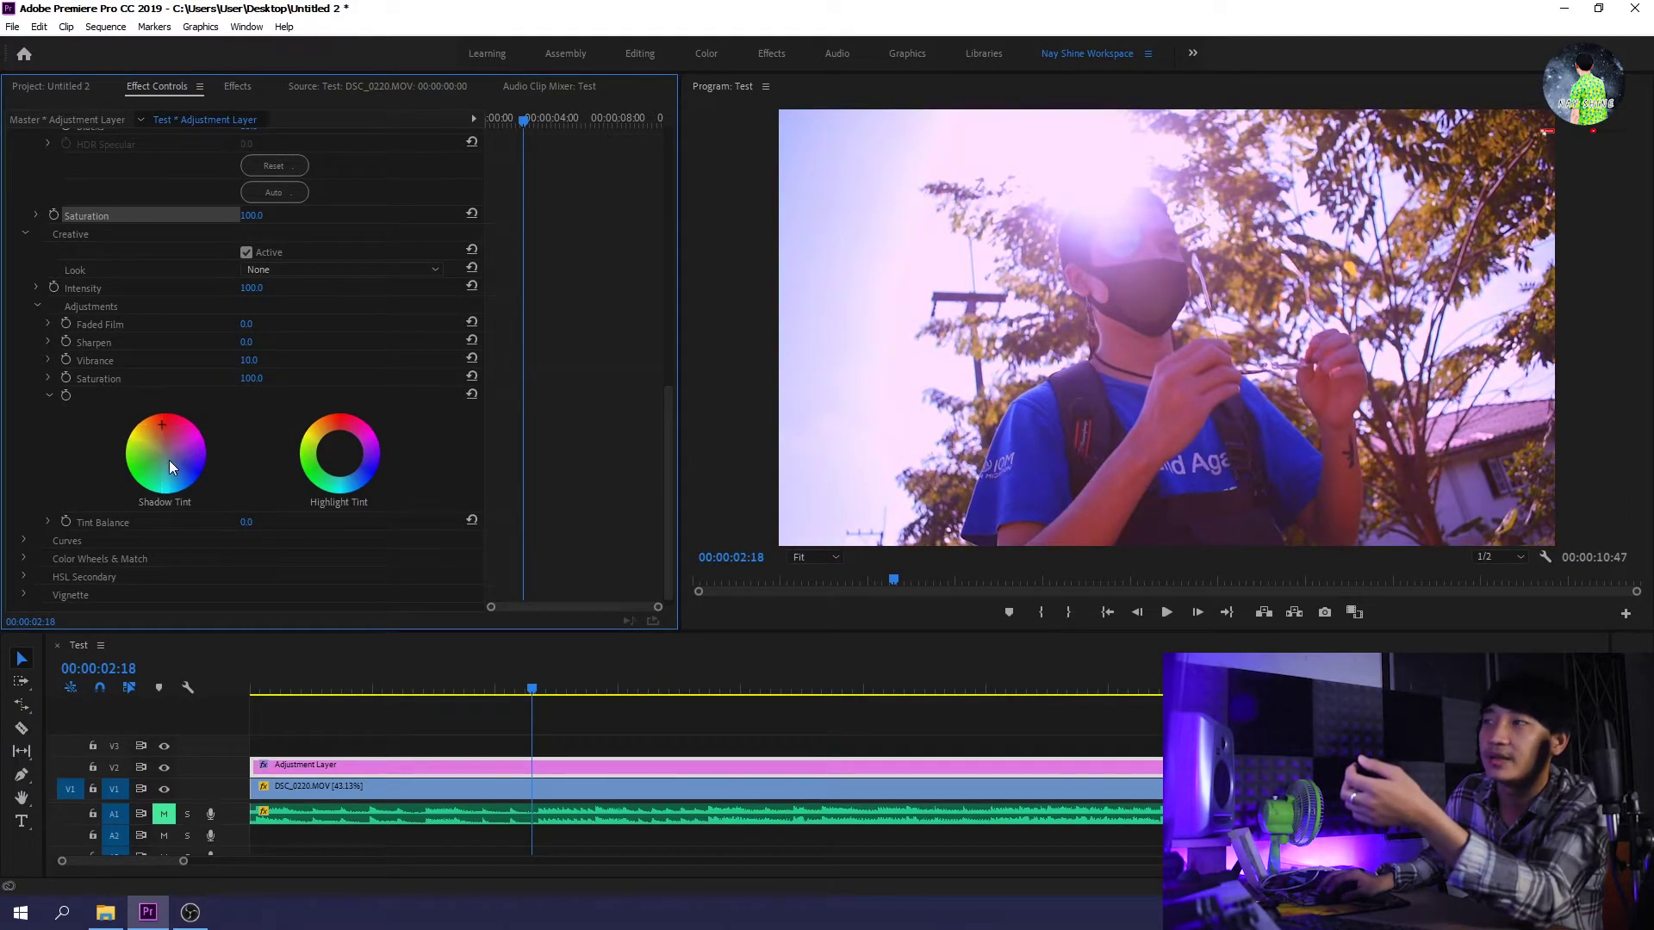
Step: Try colours in the Shadow and Highlight Tint wheels, then reset both to neutral
drag(170, 466, 180, 479)
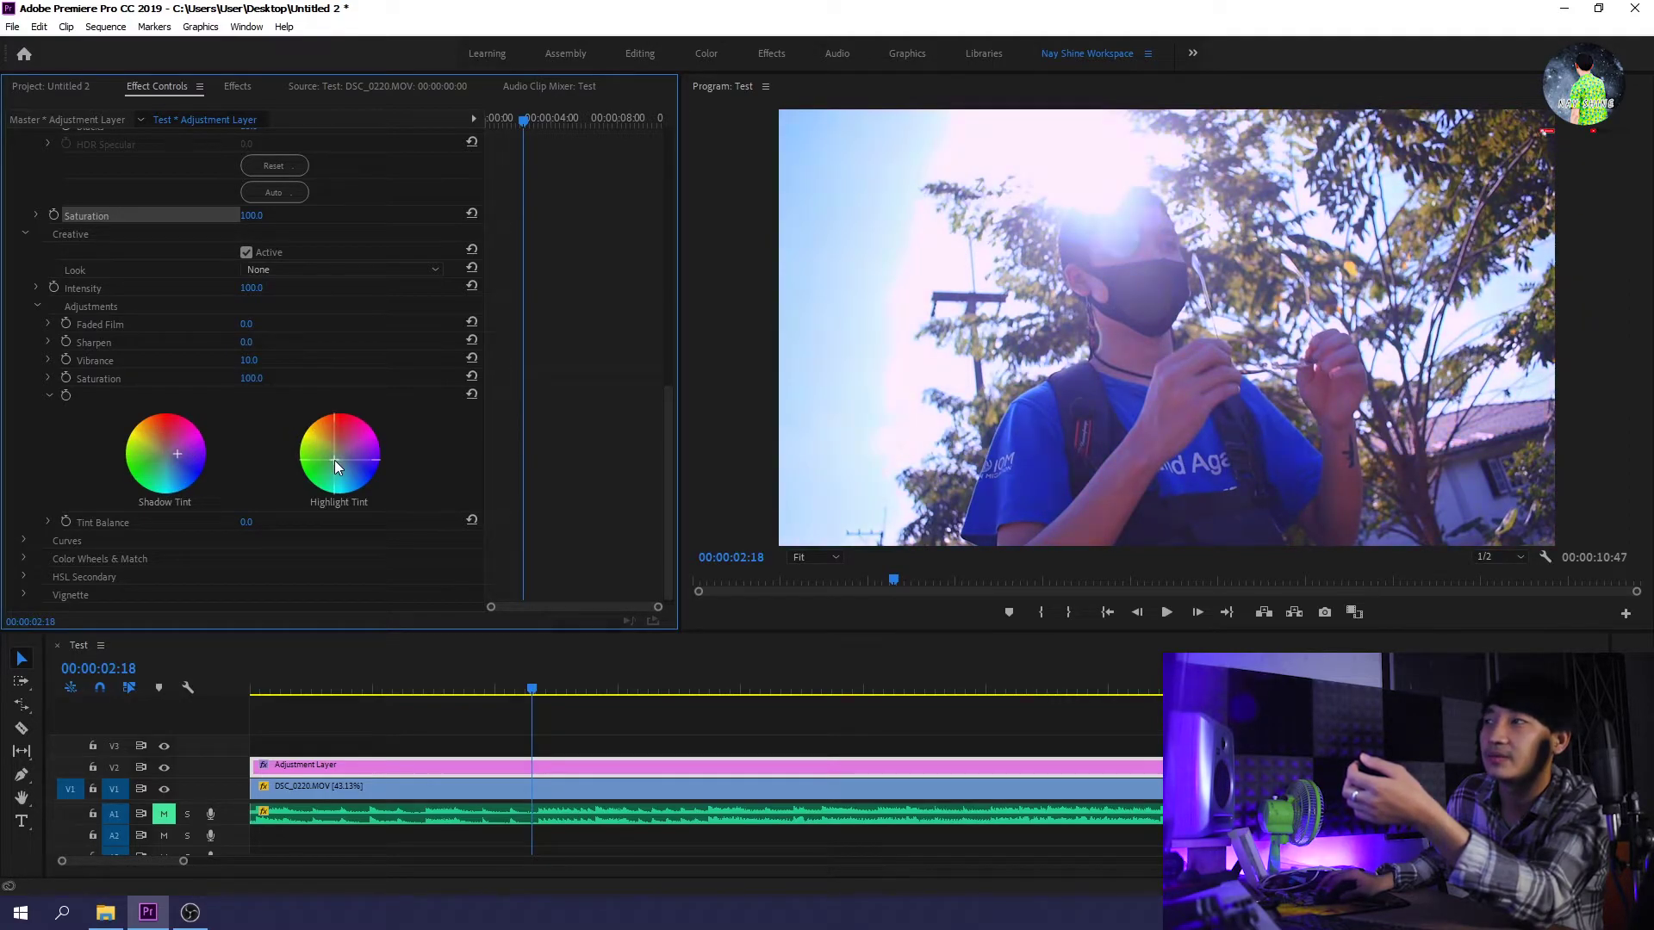
drag(335, 443, 345, 445)
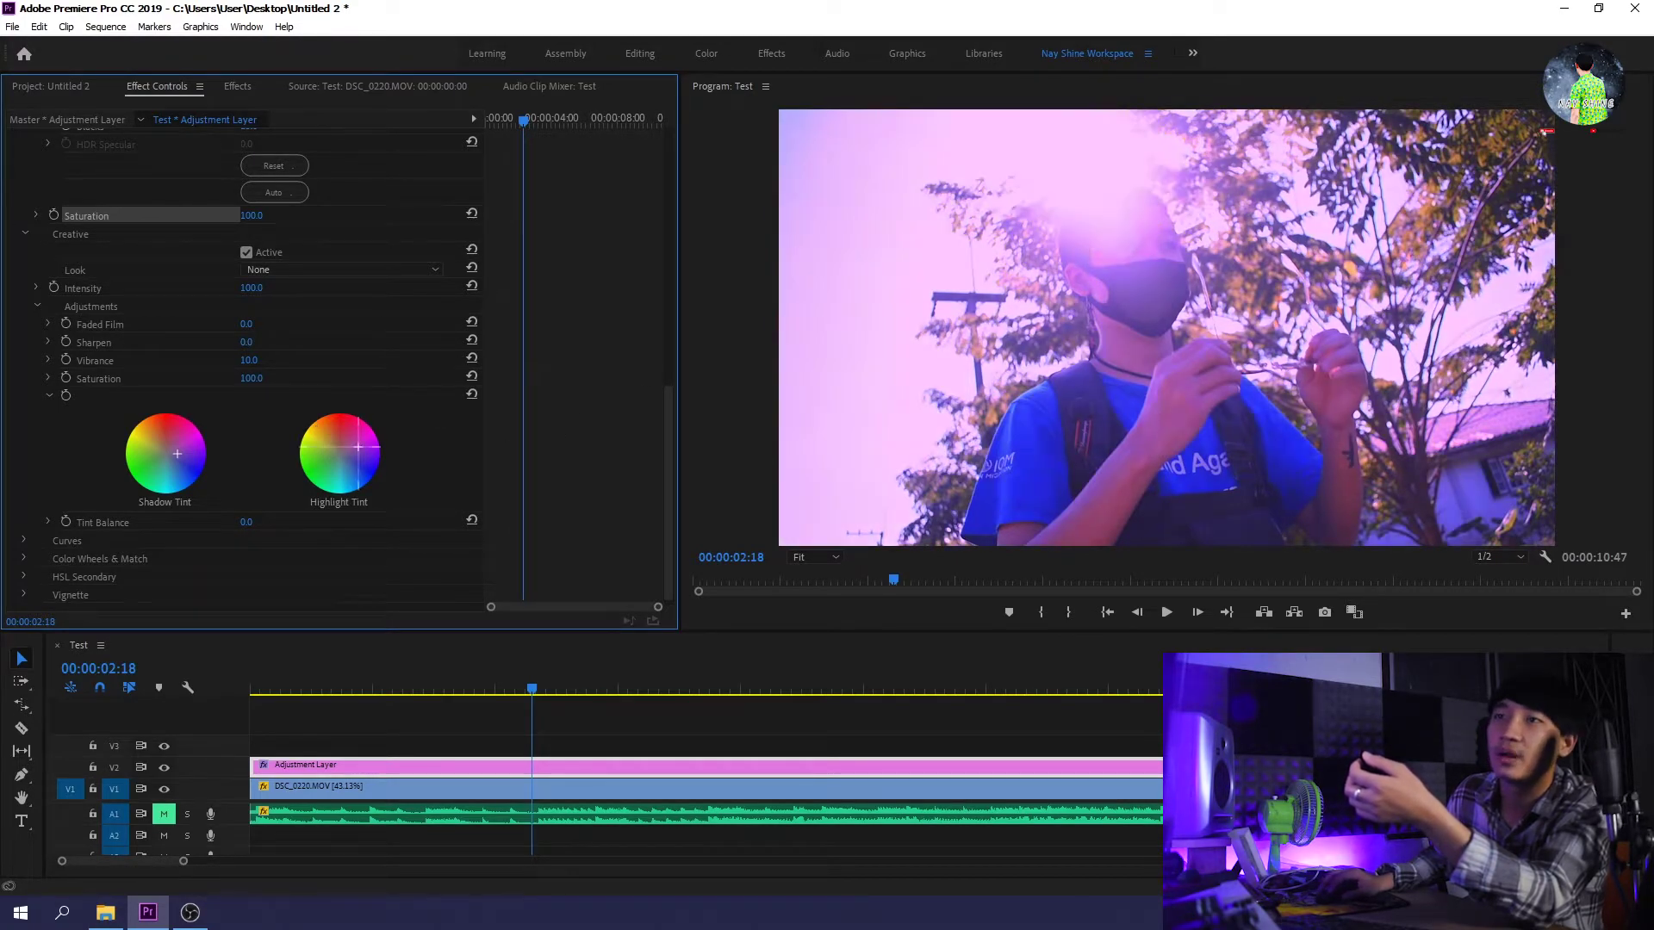
drag(319, 426, 325, 460)
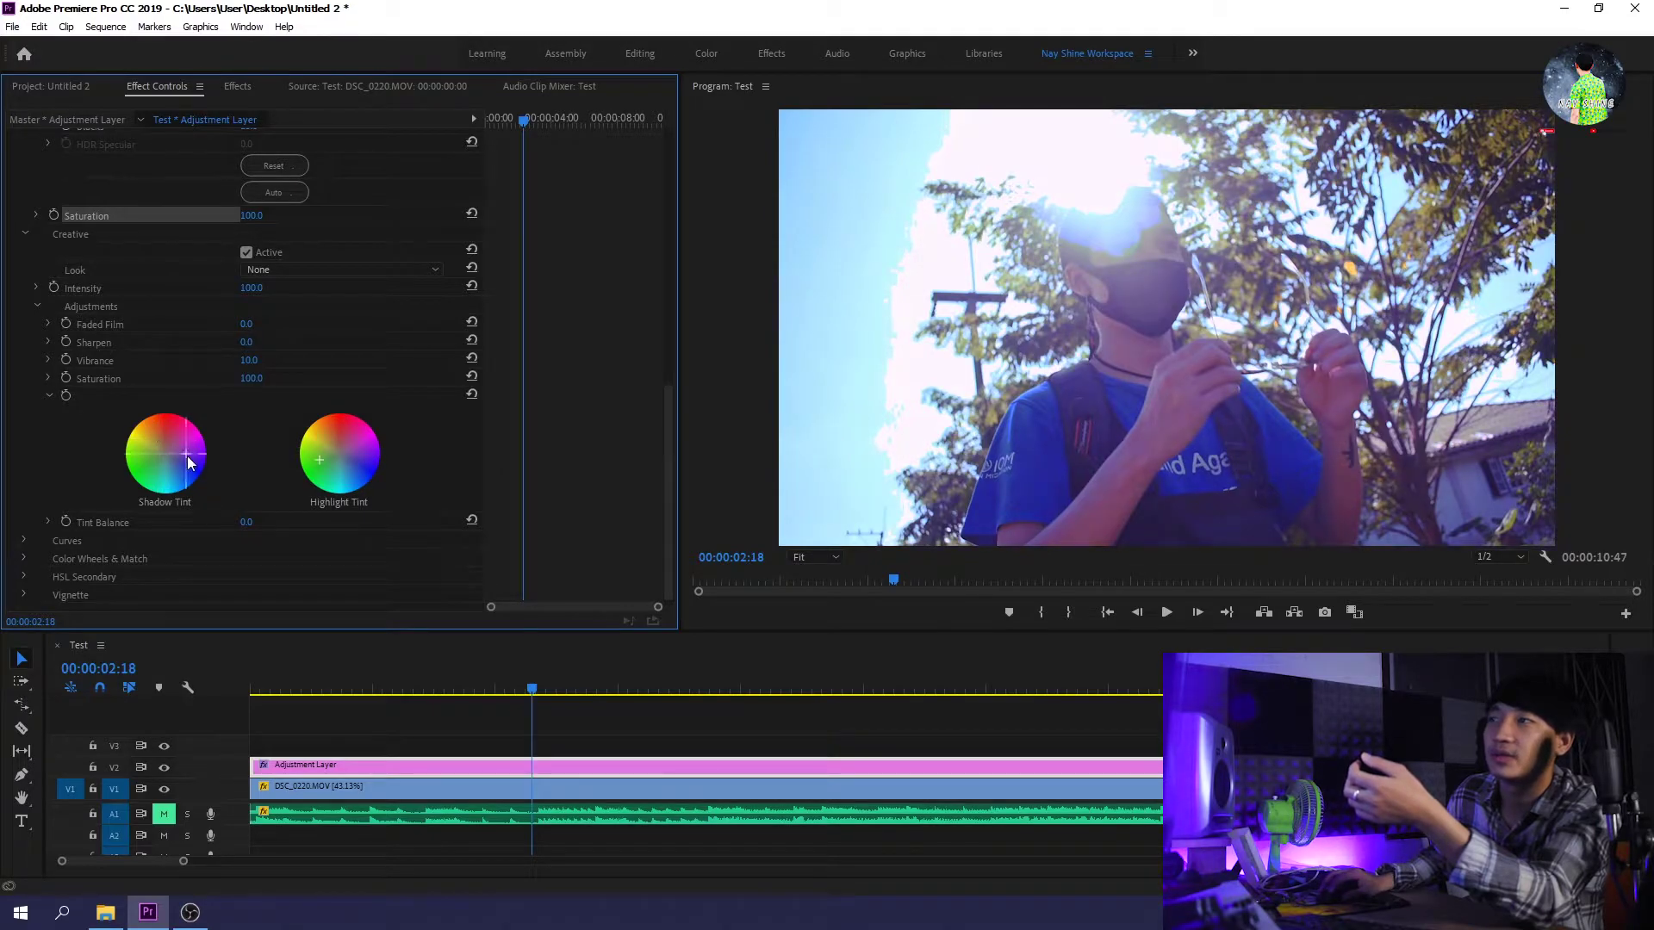
drag(188, 459, 189, 477)
click(473, 390)
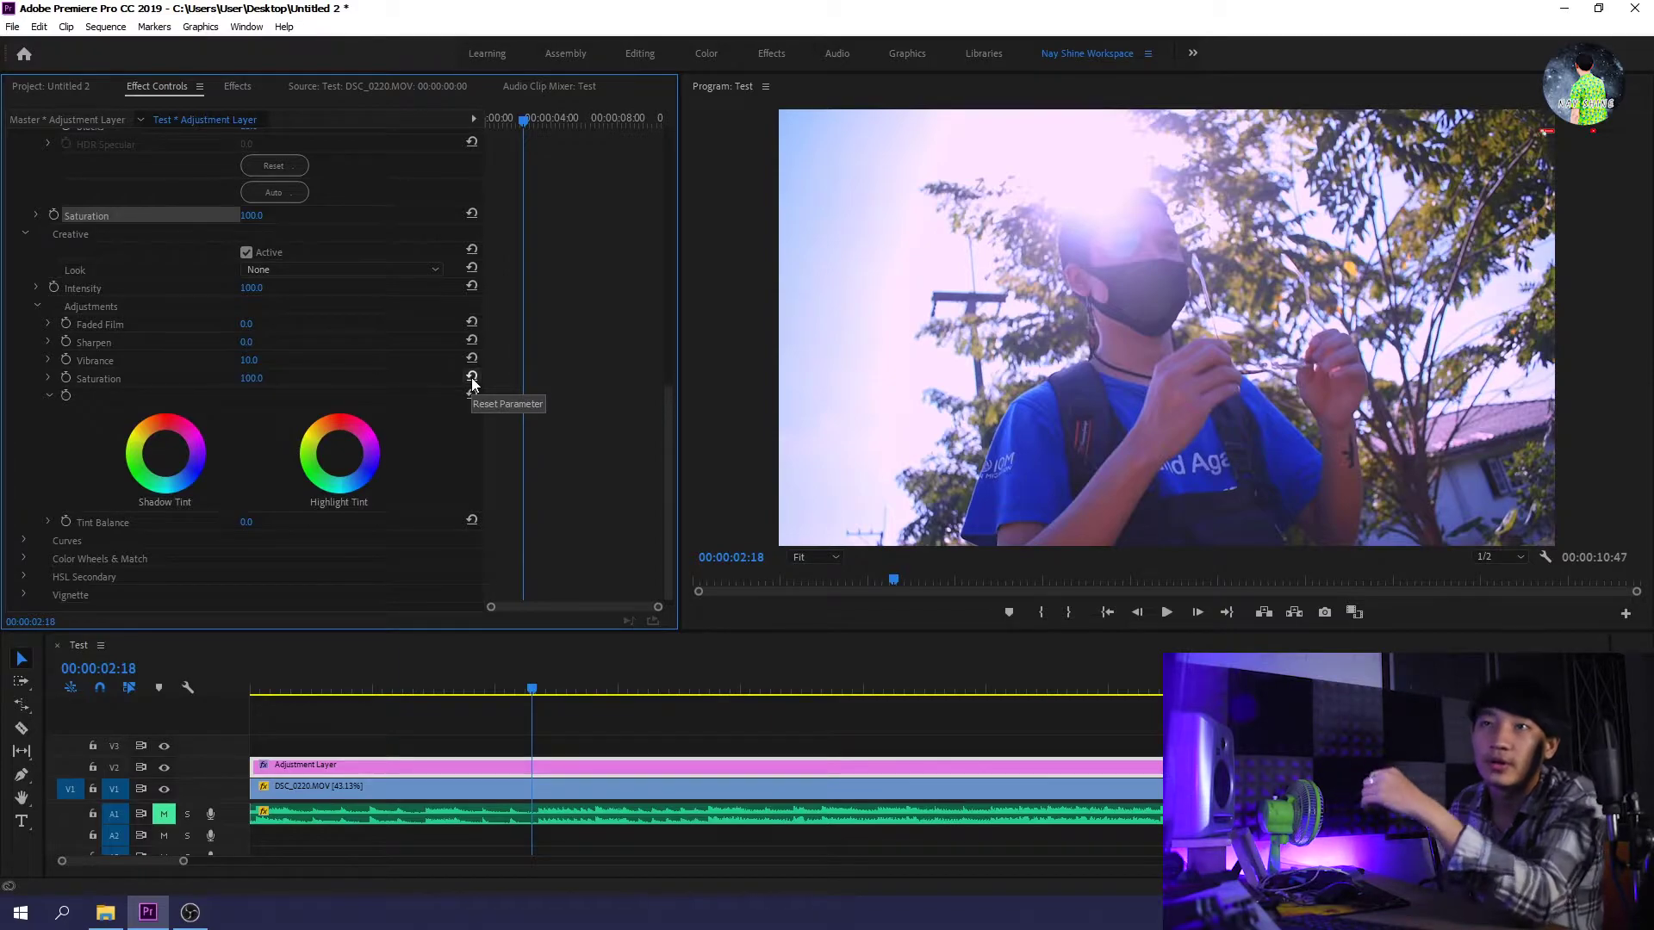
click(68, 540)
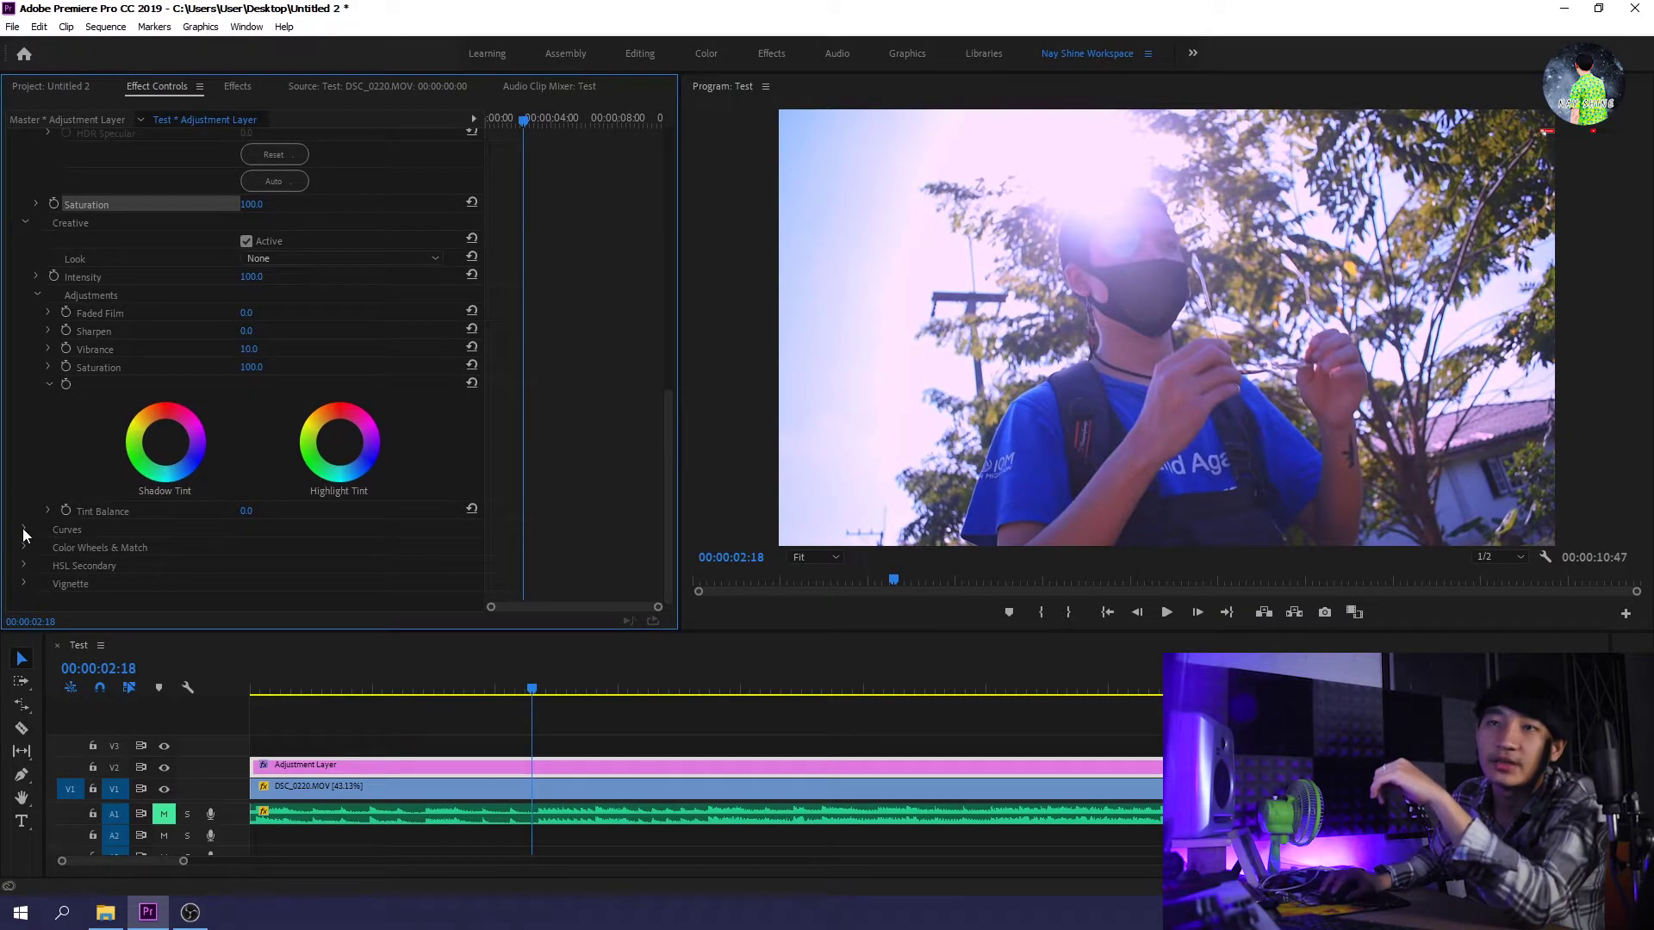
Step: Test a master RGB curve point, bend the red curve slightly, then check green and blue channels
drag(667, 262, 665, 320)
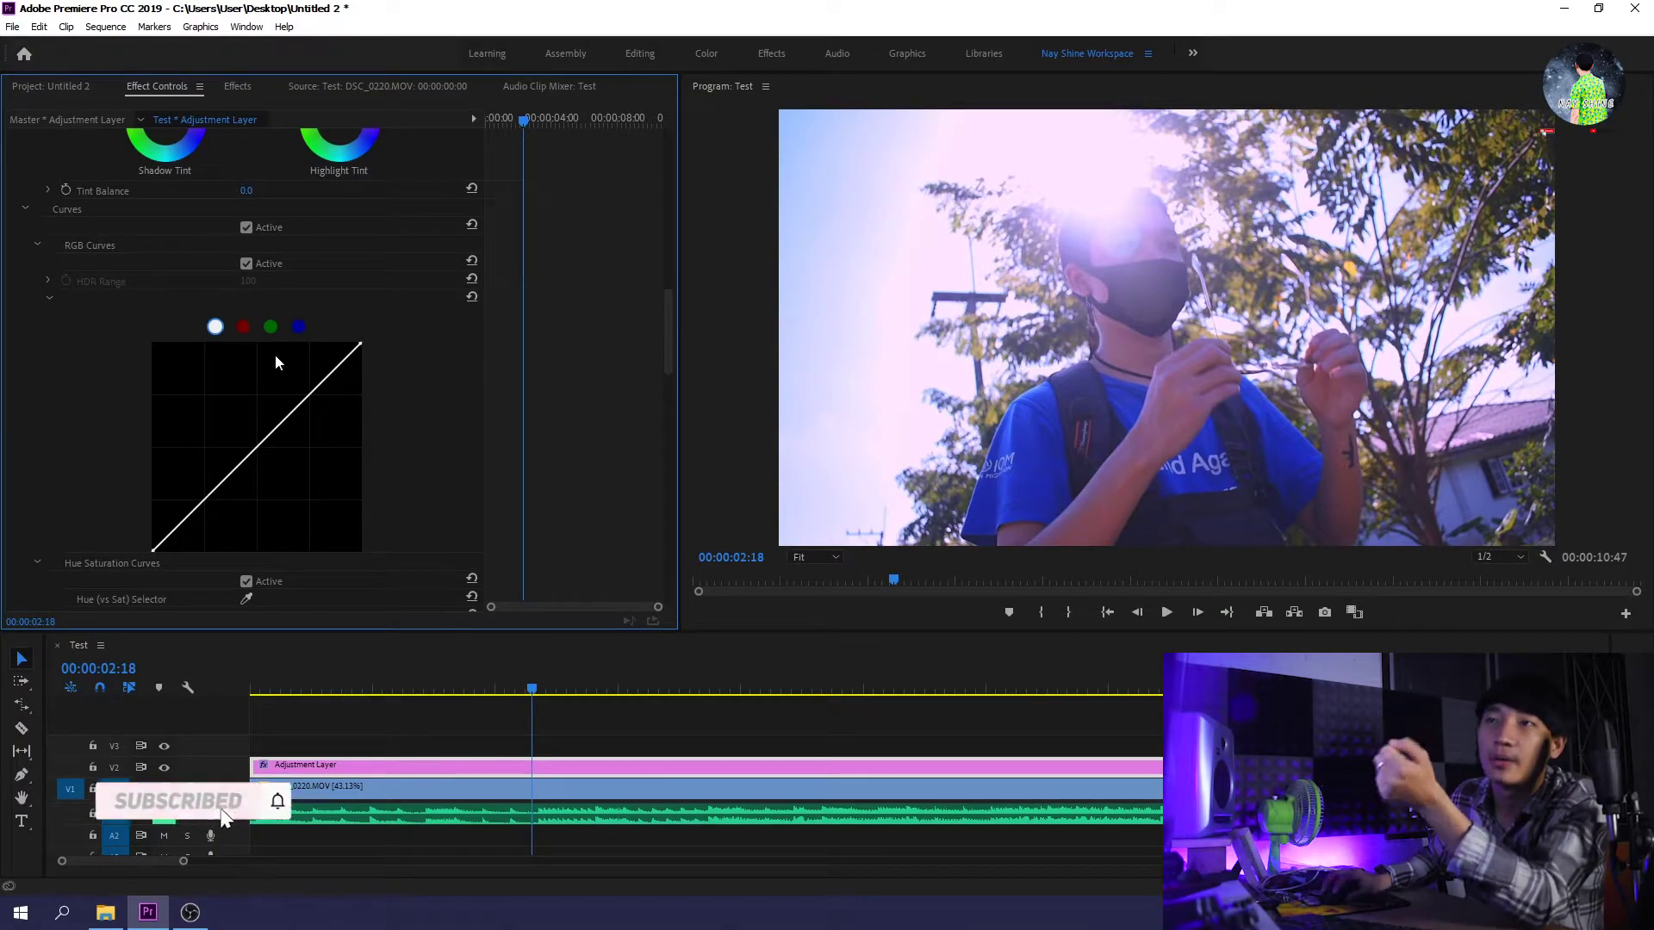
click(277, 423)
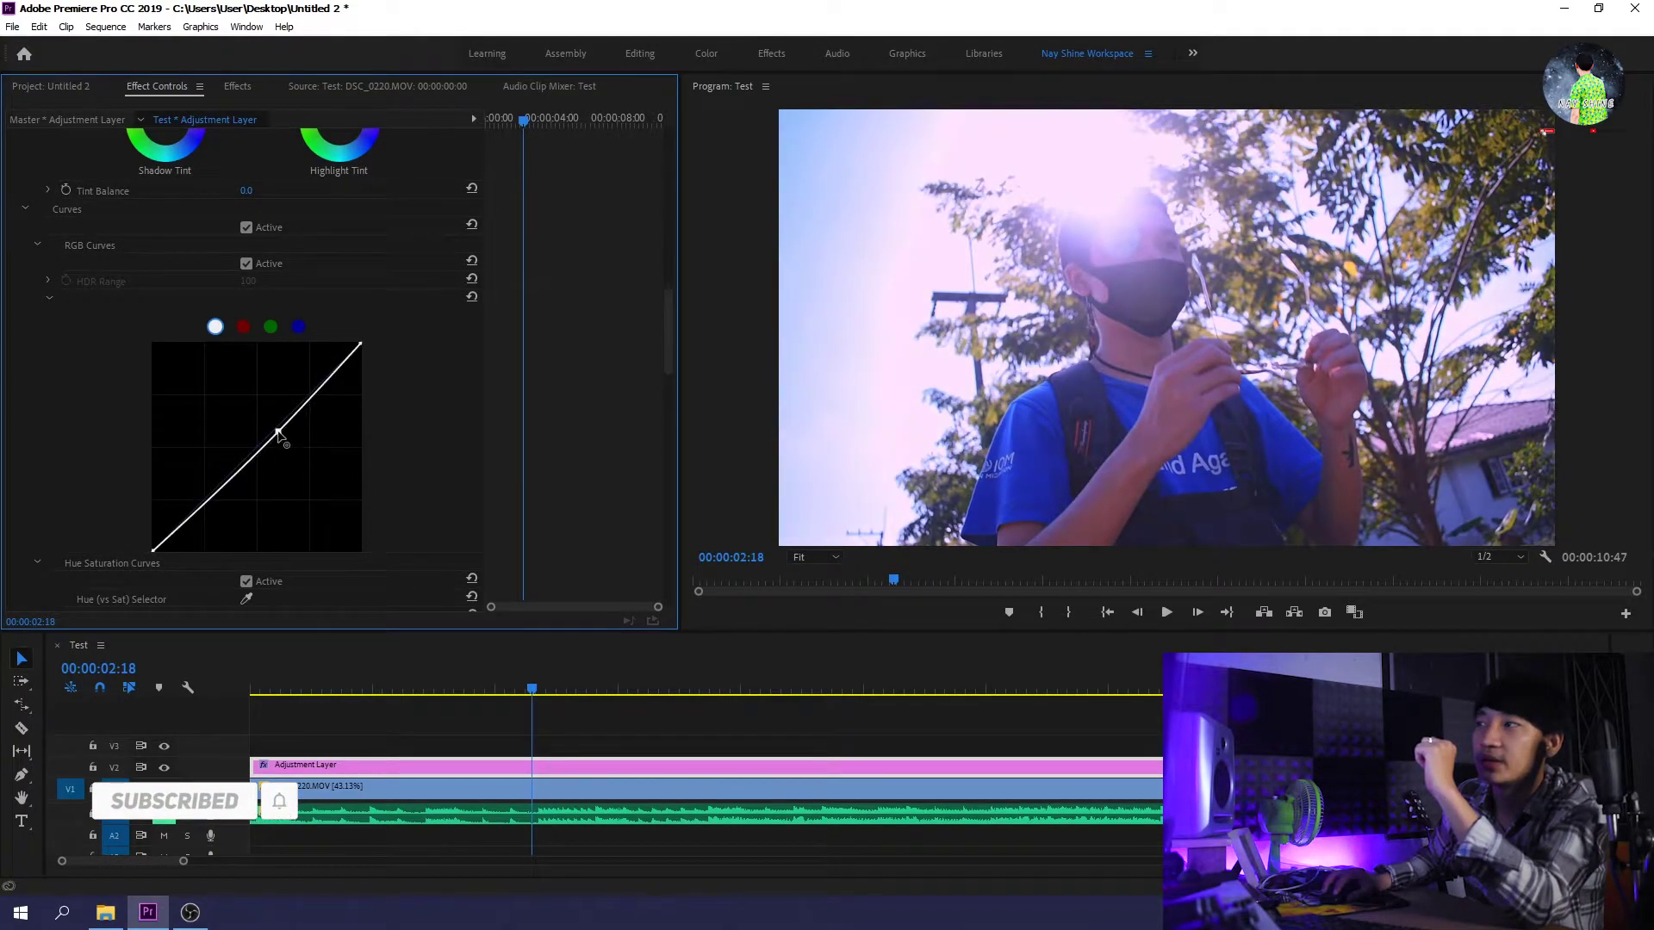
drag(277, 423, 271, 417)
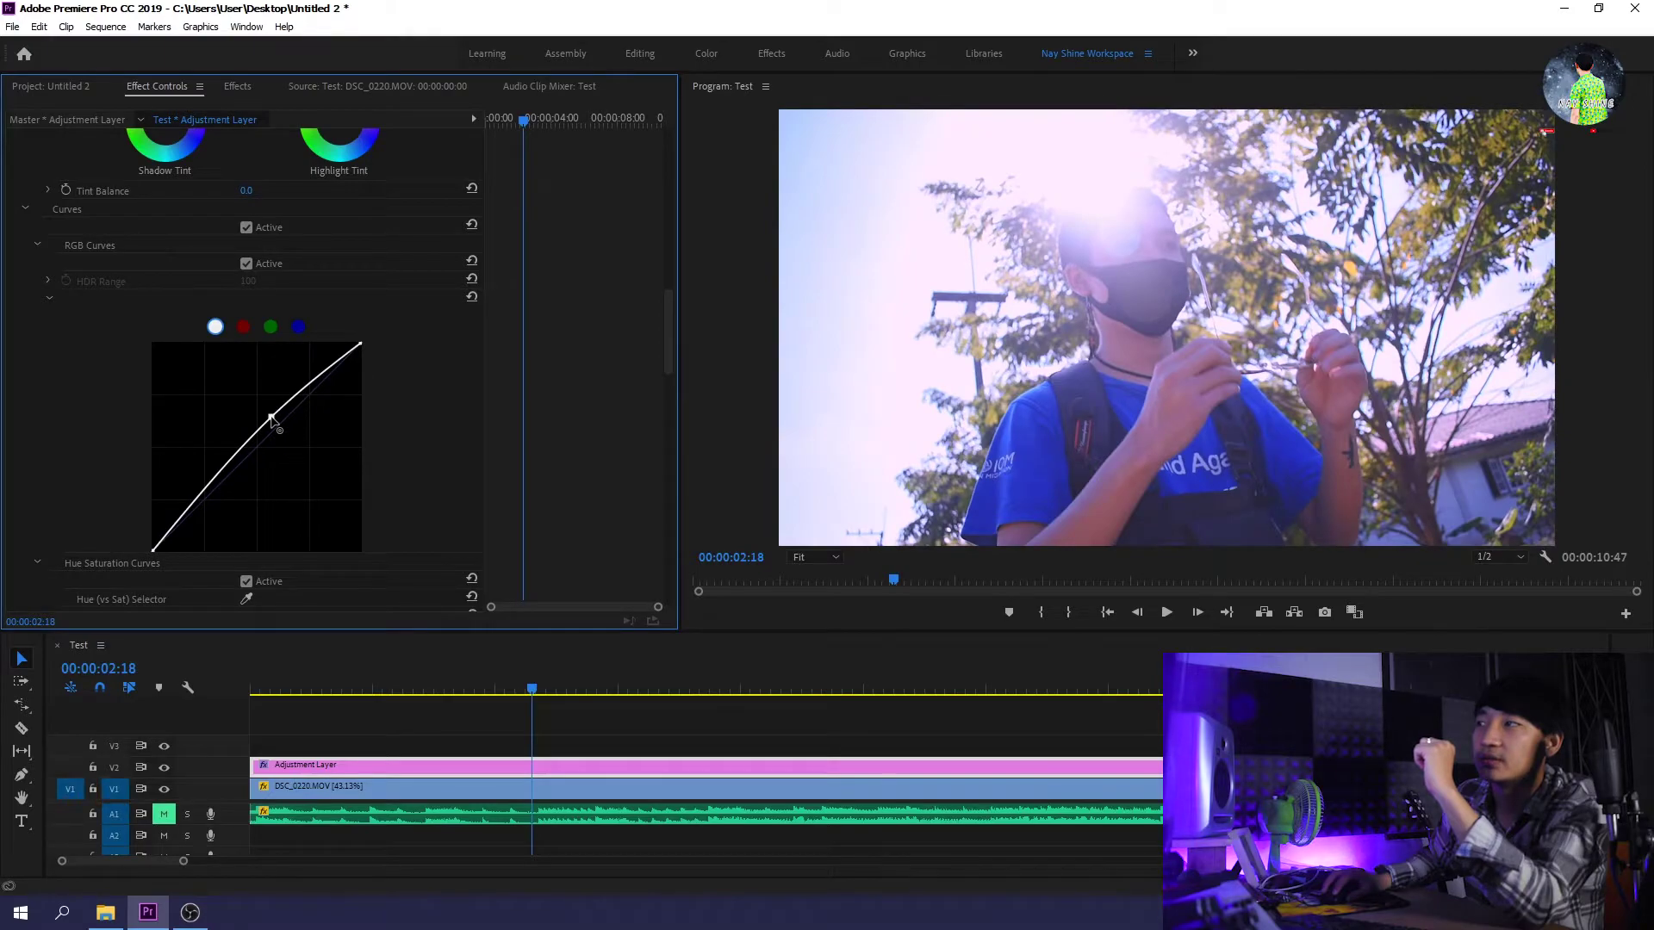
drag(271, 417, 276, 433)
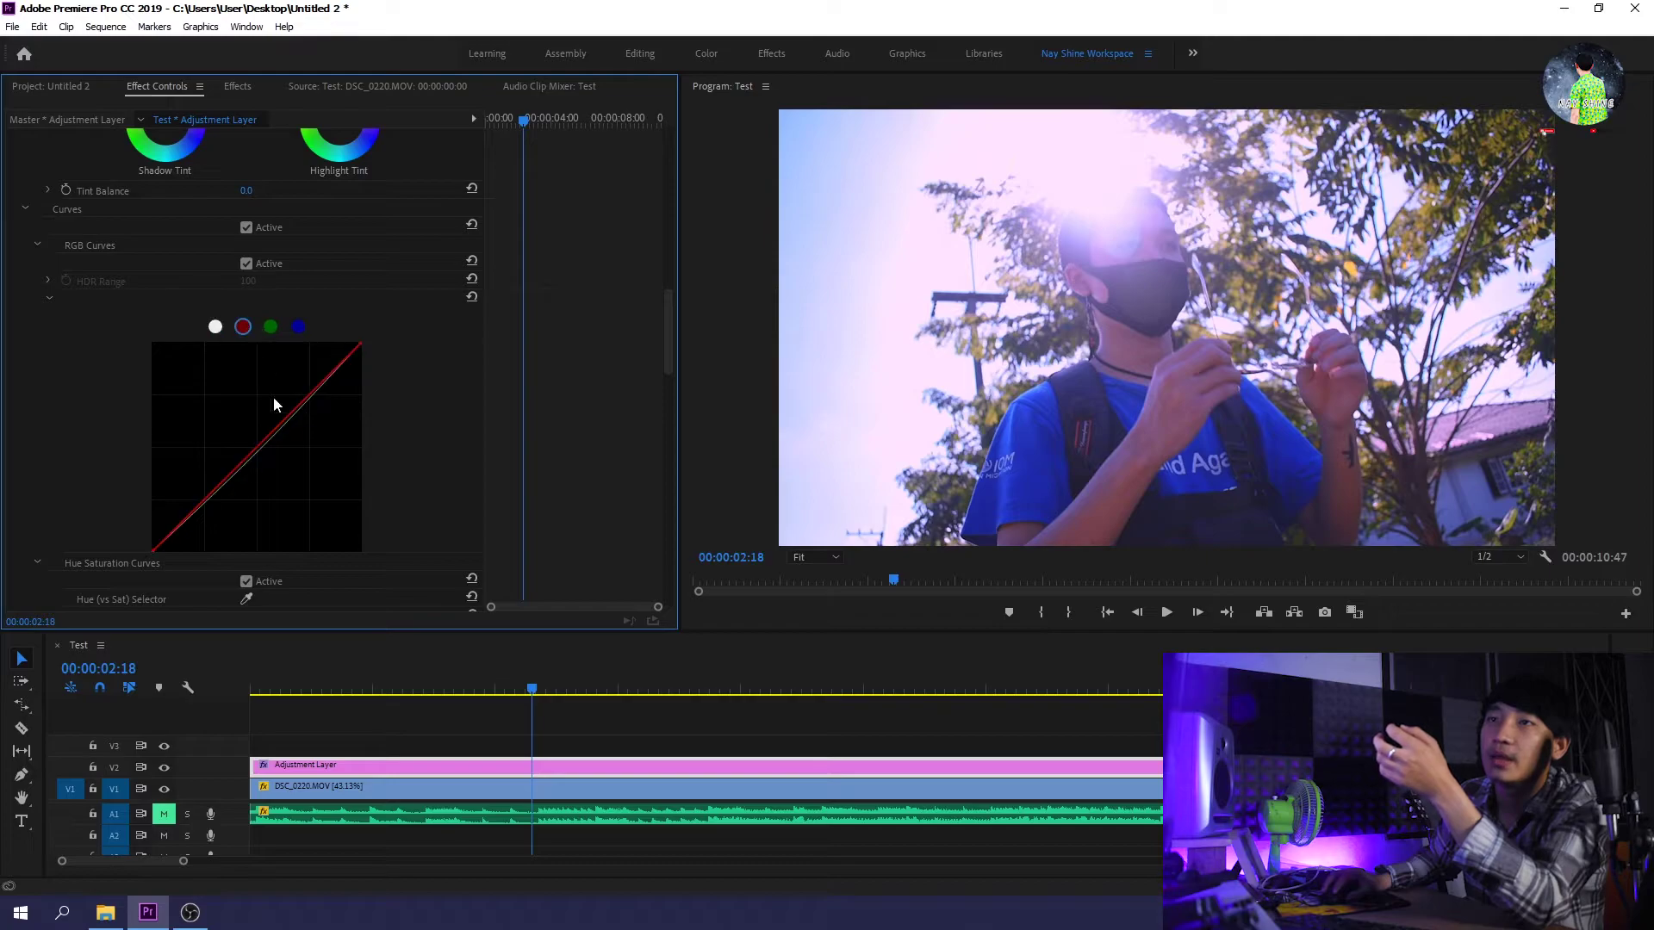
drag(274, 437, 290, 419)
click(270, 327)
click(298, 326)
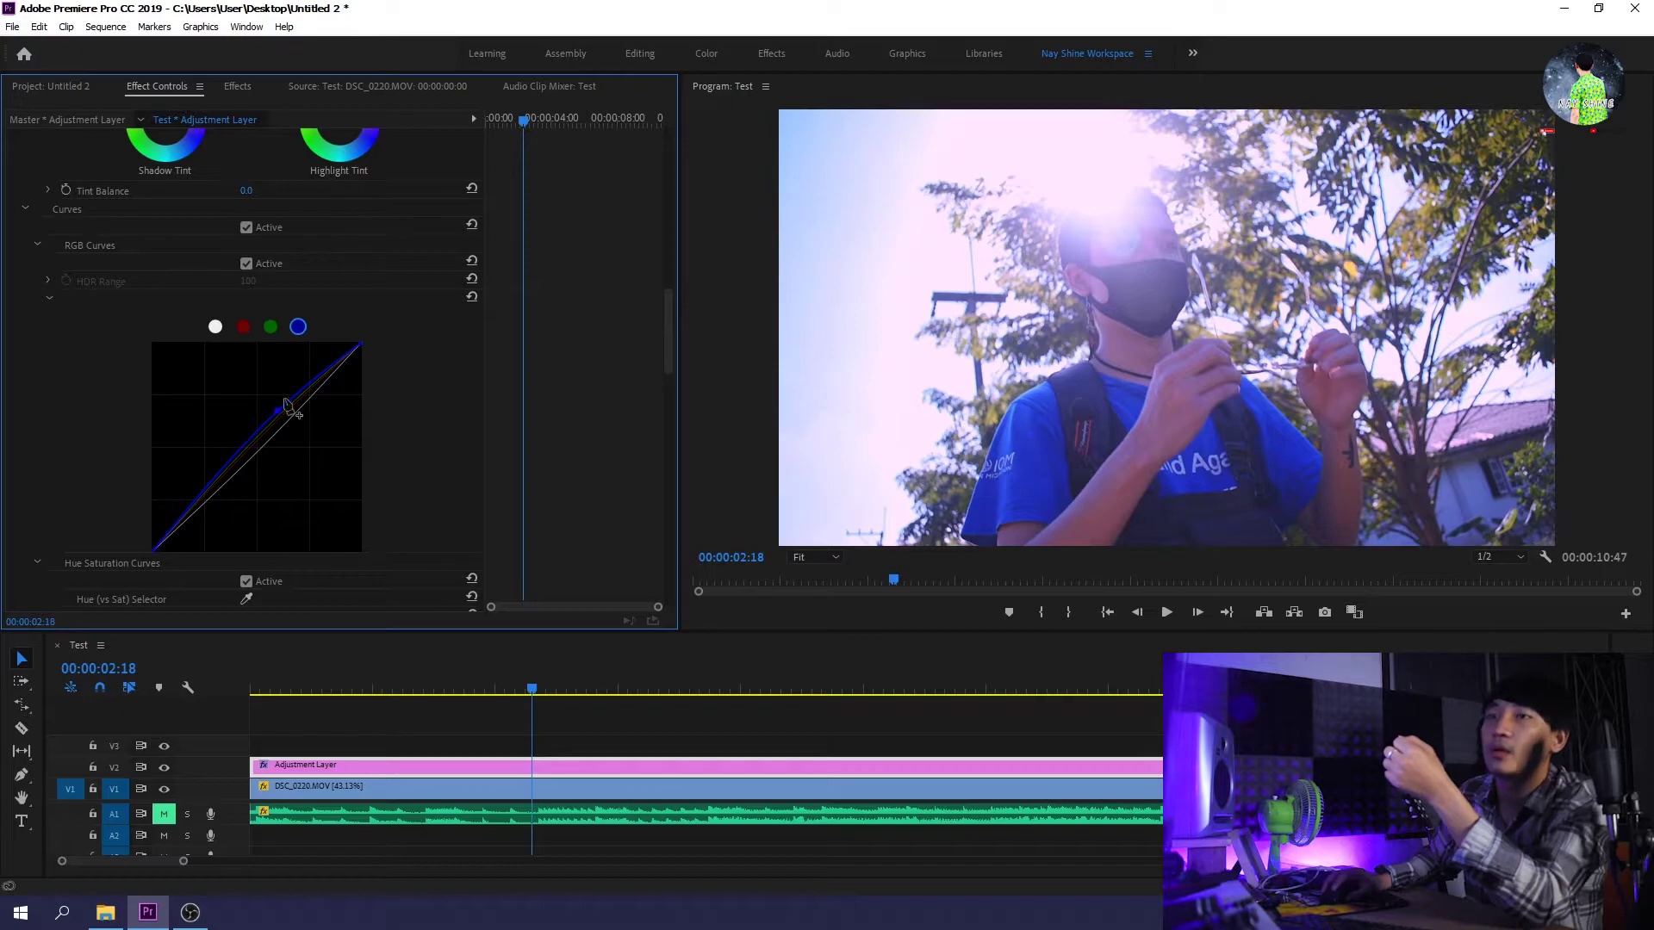
mouse_move(572, 689)
mouse_down()
mouse_move(773, 689)
mouse_move(390, 732)
mouse_move(508, 689)
mouse_up()
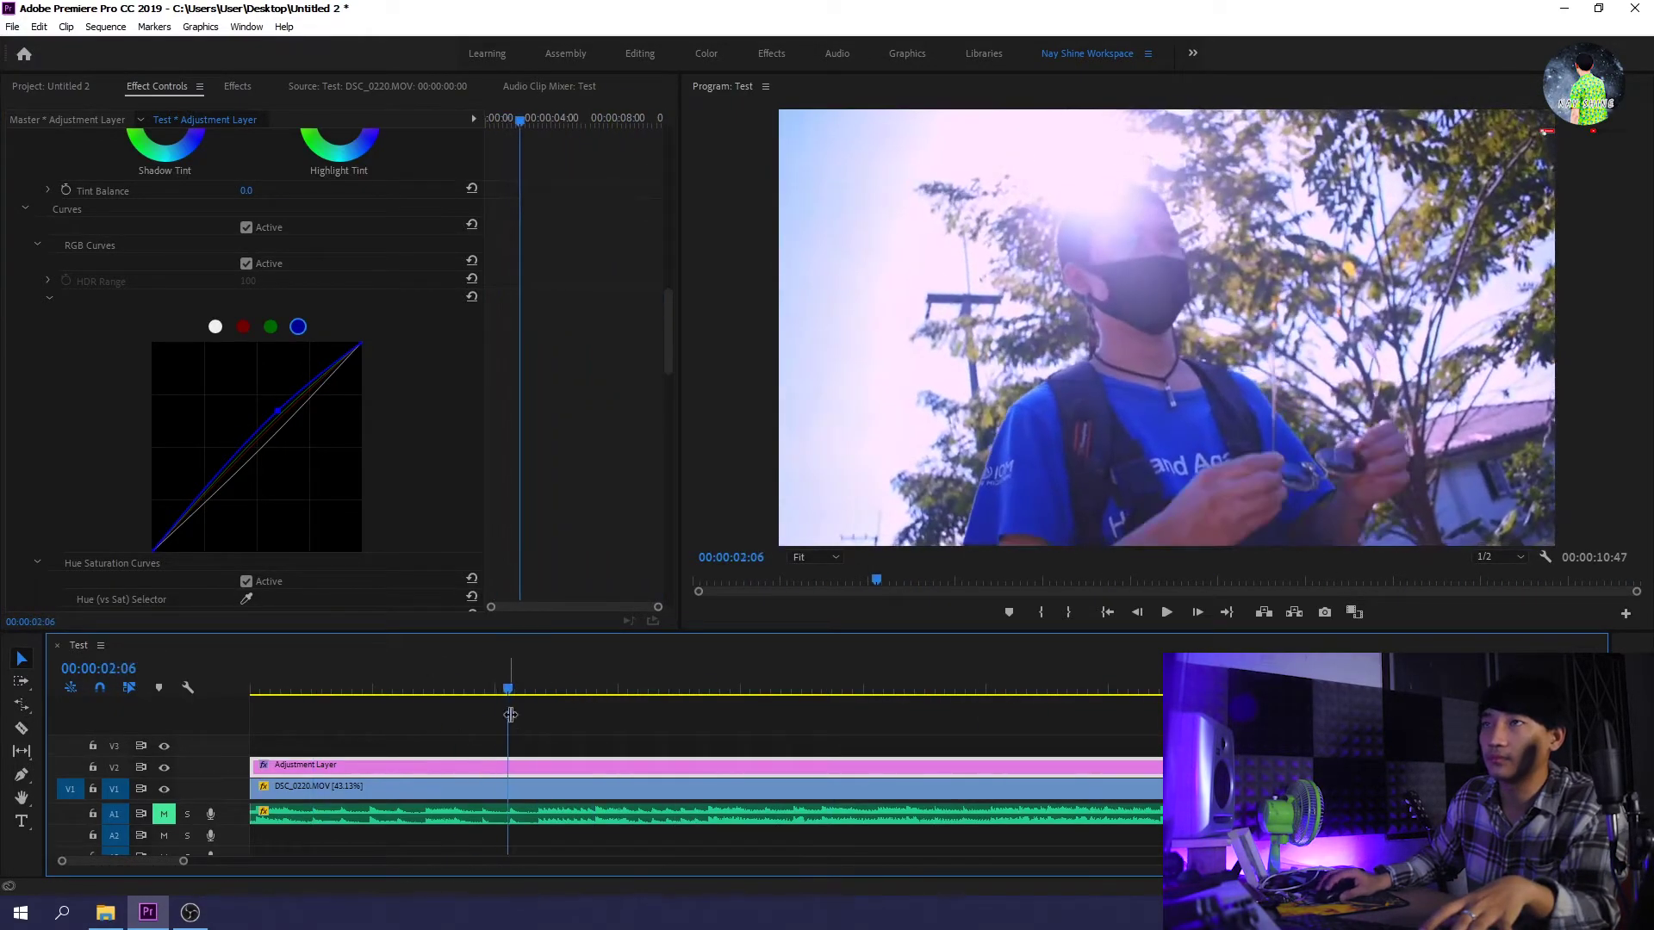
drag(665, 325, 658, 365)
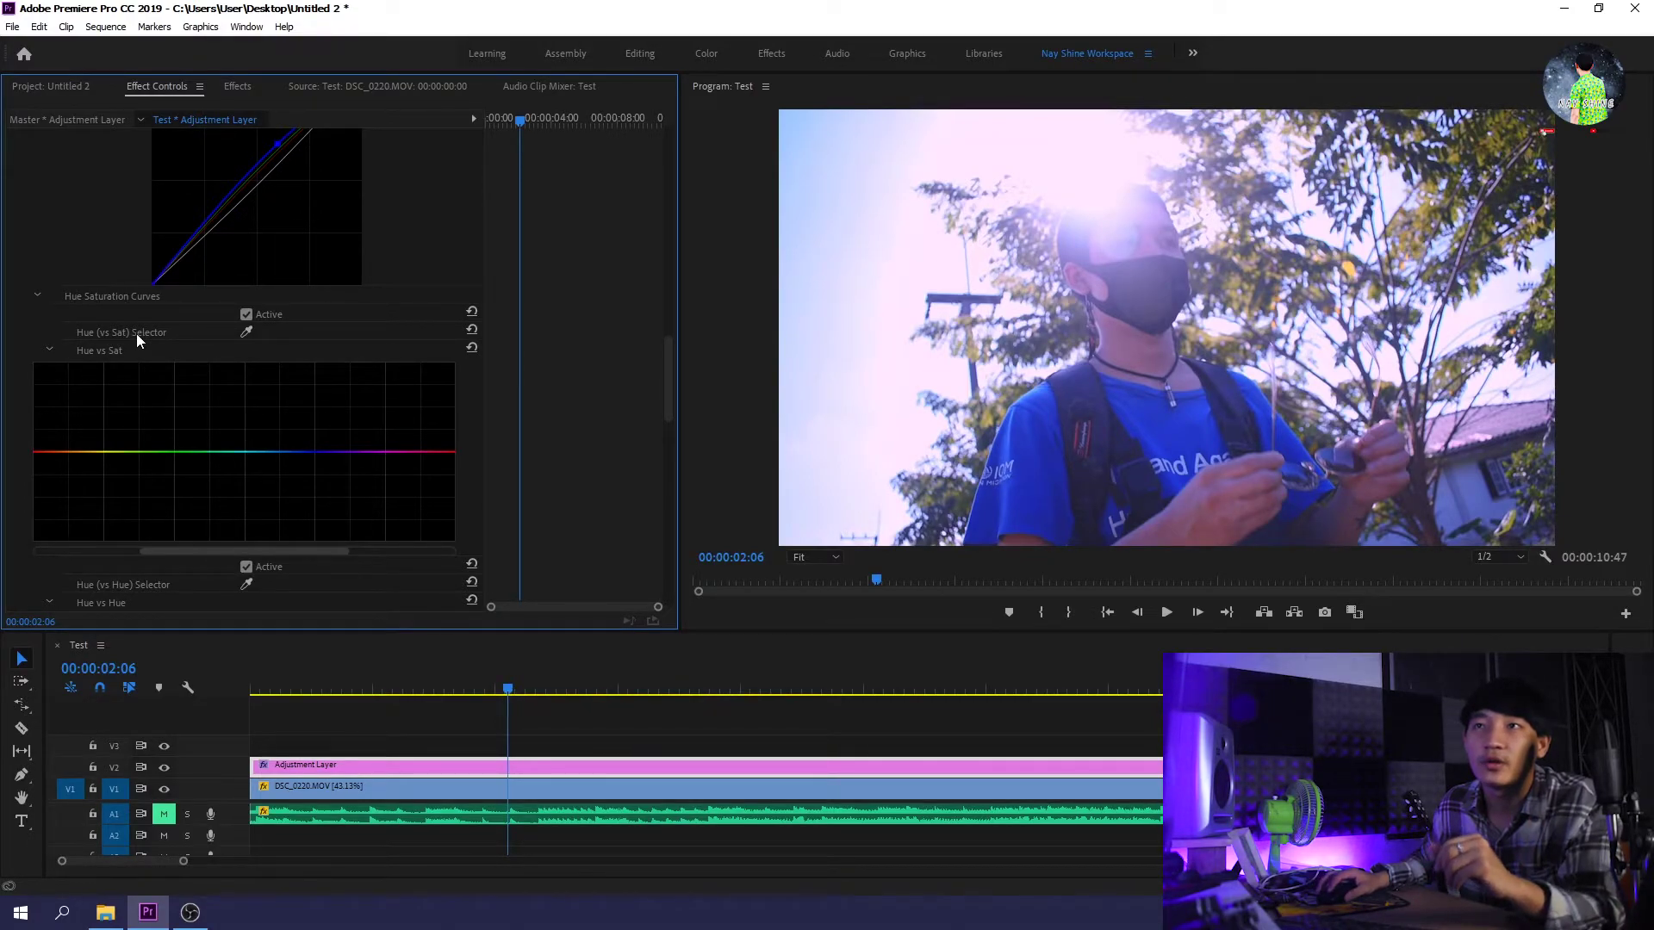
Step: Raise a Hue vs Sat point, return it to baseline, then drag it slightly down
scroll(240, 385, down, 2)
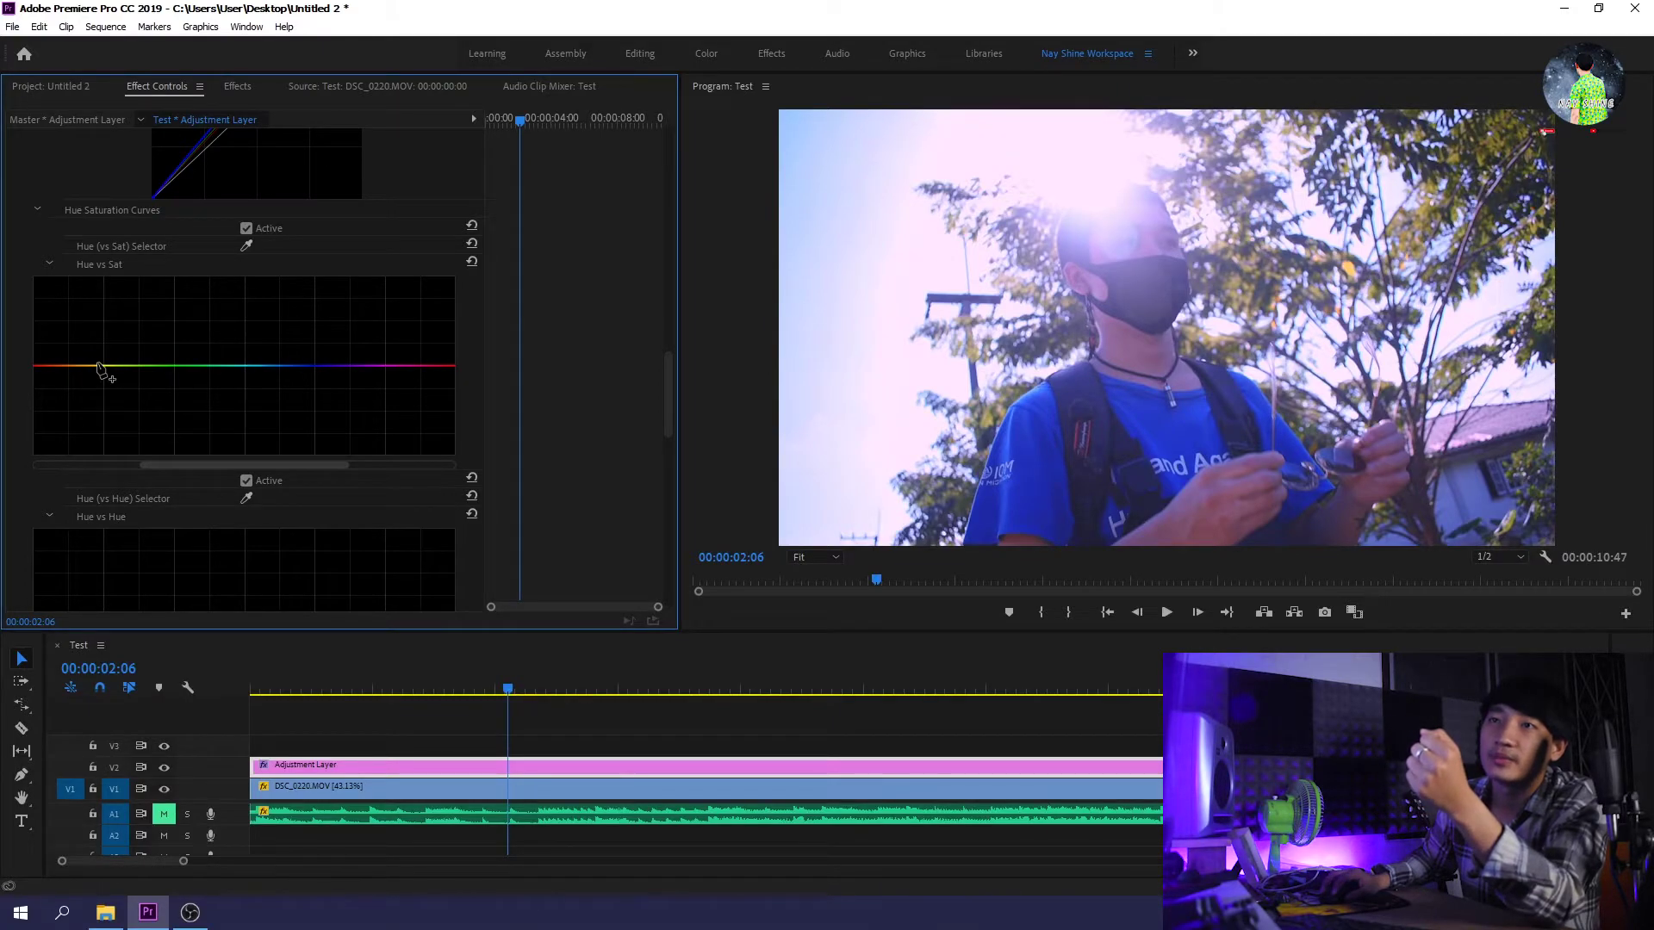
drag(87, 367, 100, 337)
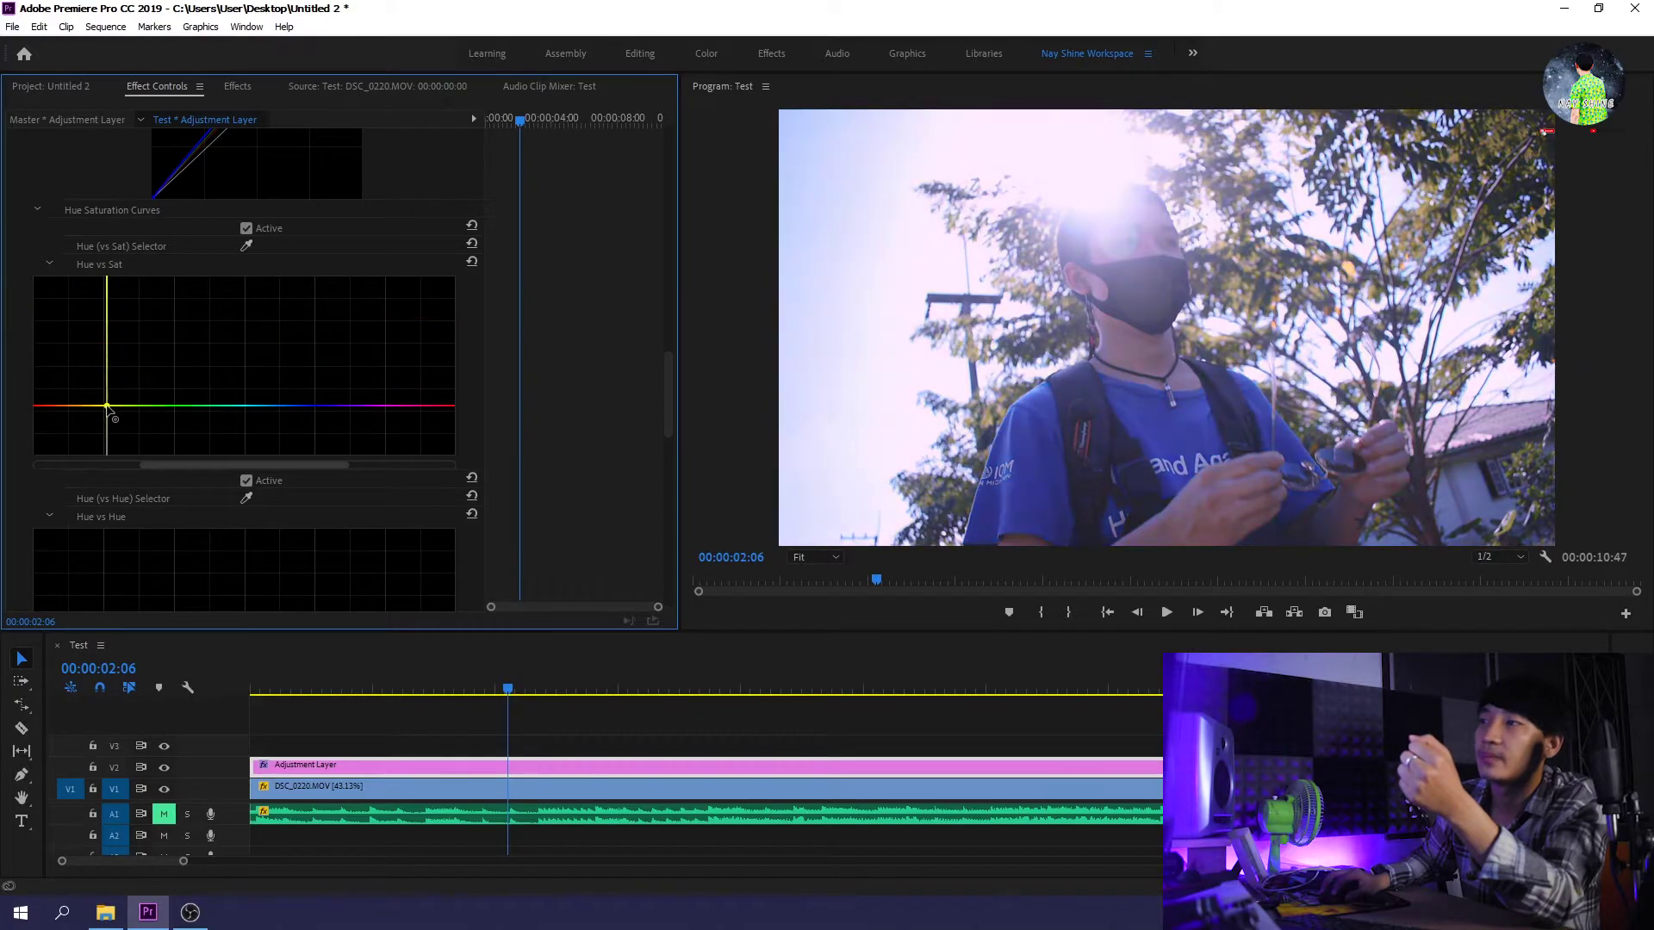
mouse_move(100, 337)
mouse_down()
mouse_move(108, 369)
mouse_move(110, 339)
mouse_up()
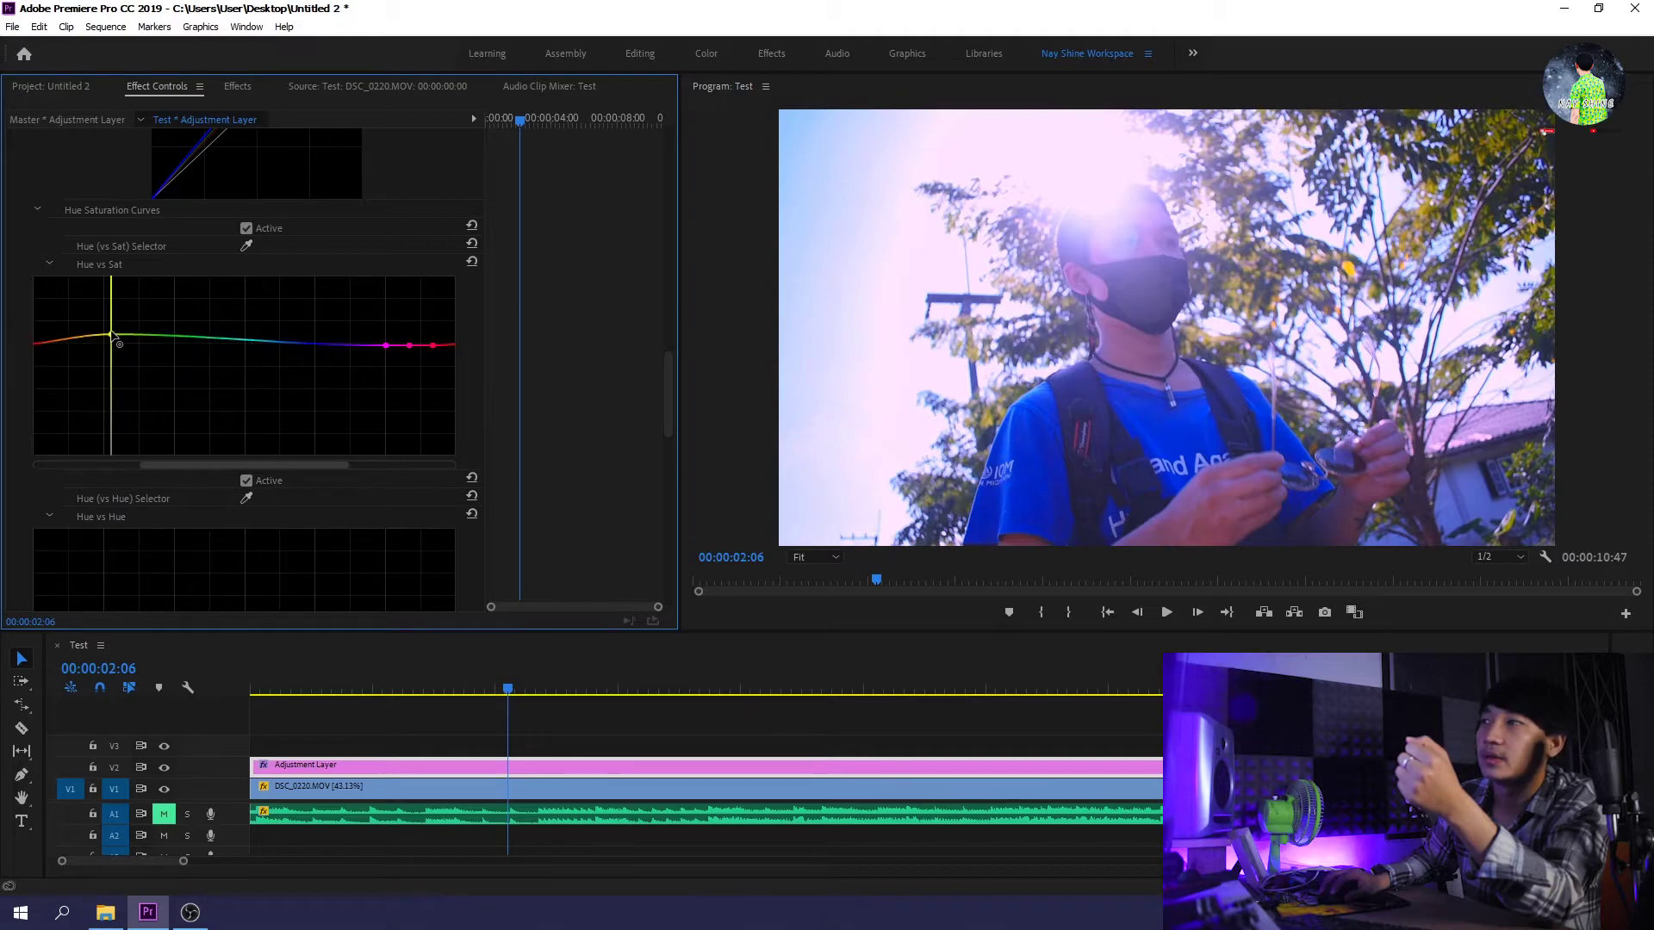
mouse_move(112, 336)
mouse_down()
mouse_move(106, 363)
mouse_move(134, 389)
mouse_move(158, 274)
mouse_move(135, 342)
mouse_up()
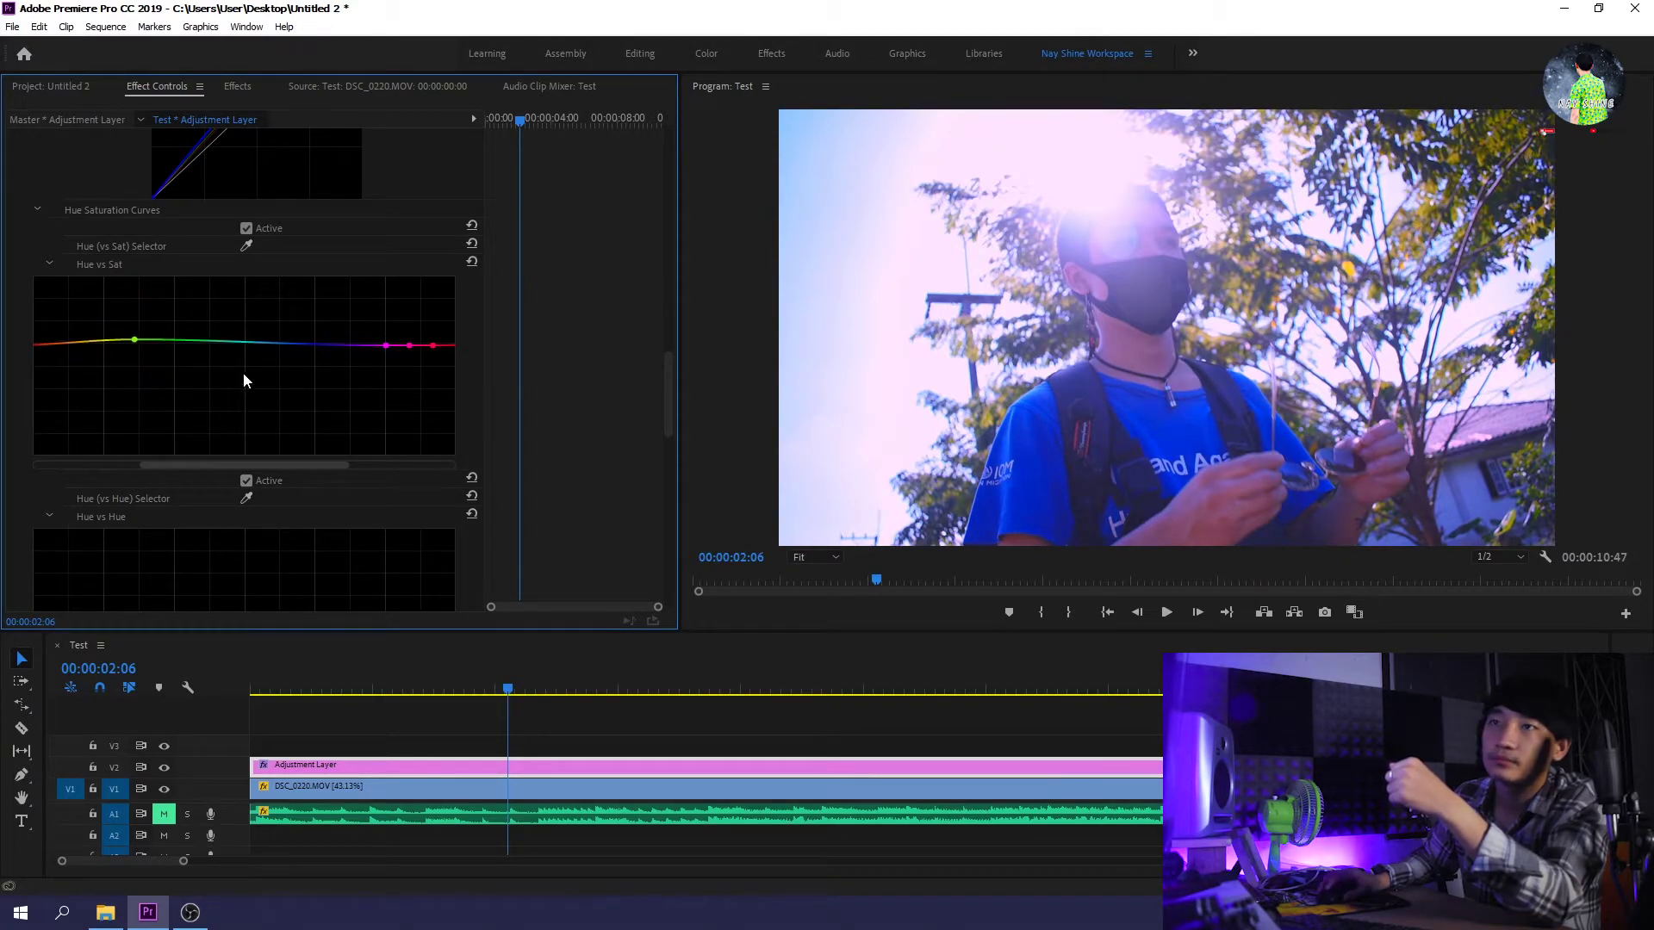
scroll(261, 365, down, 2)
scroll(168, 436, down, 1)
scroll(169, 436, down, 2)
Step: Move a Hue vs Hue point to shift tones bluer, then add a second point bending upward
scroll(142, 384, down, 1)
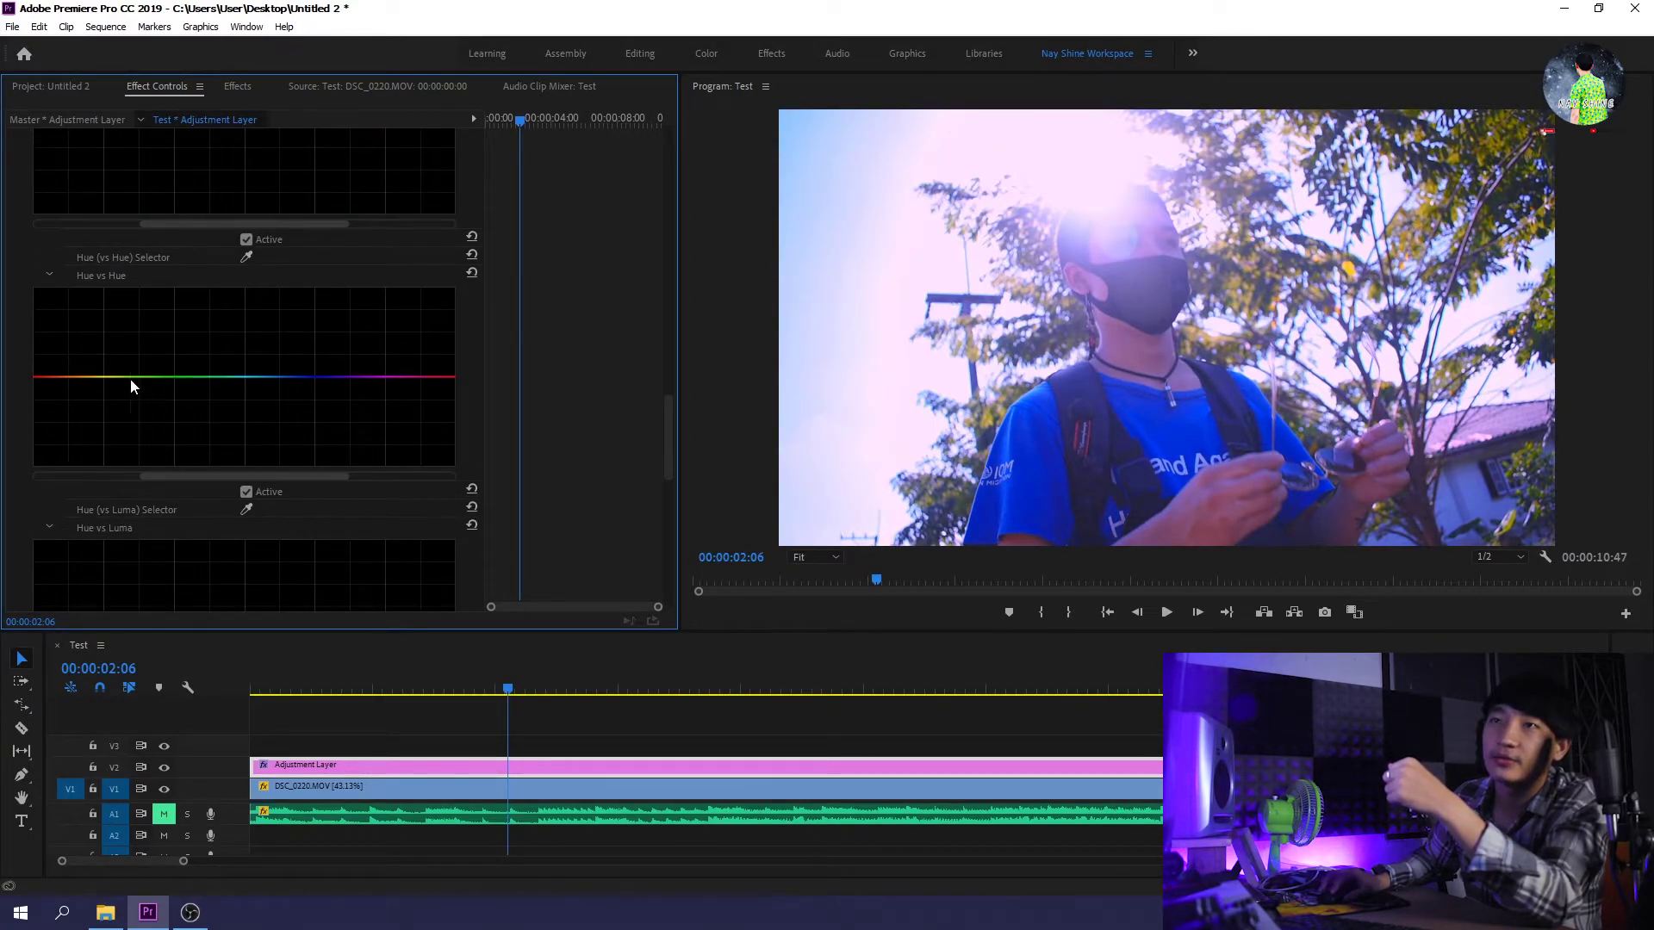
drag(107, 376, 110, 395)
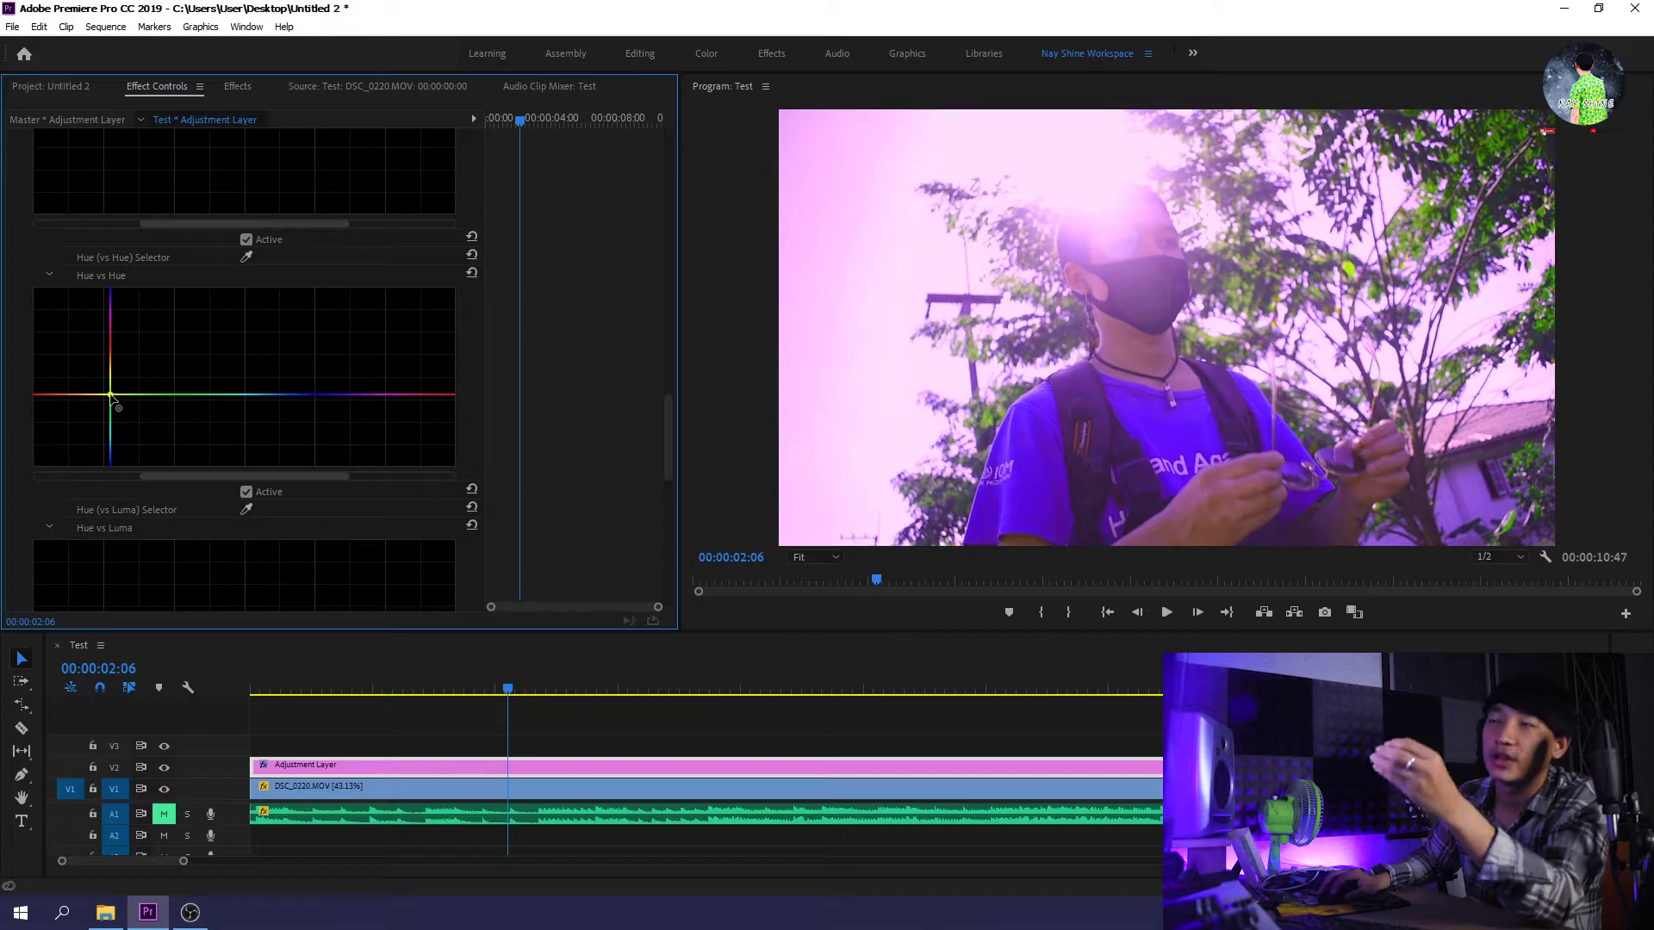
drag(110, 394, 111, 395)
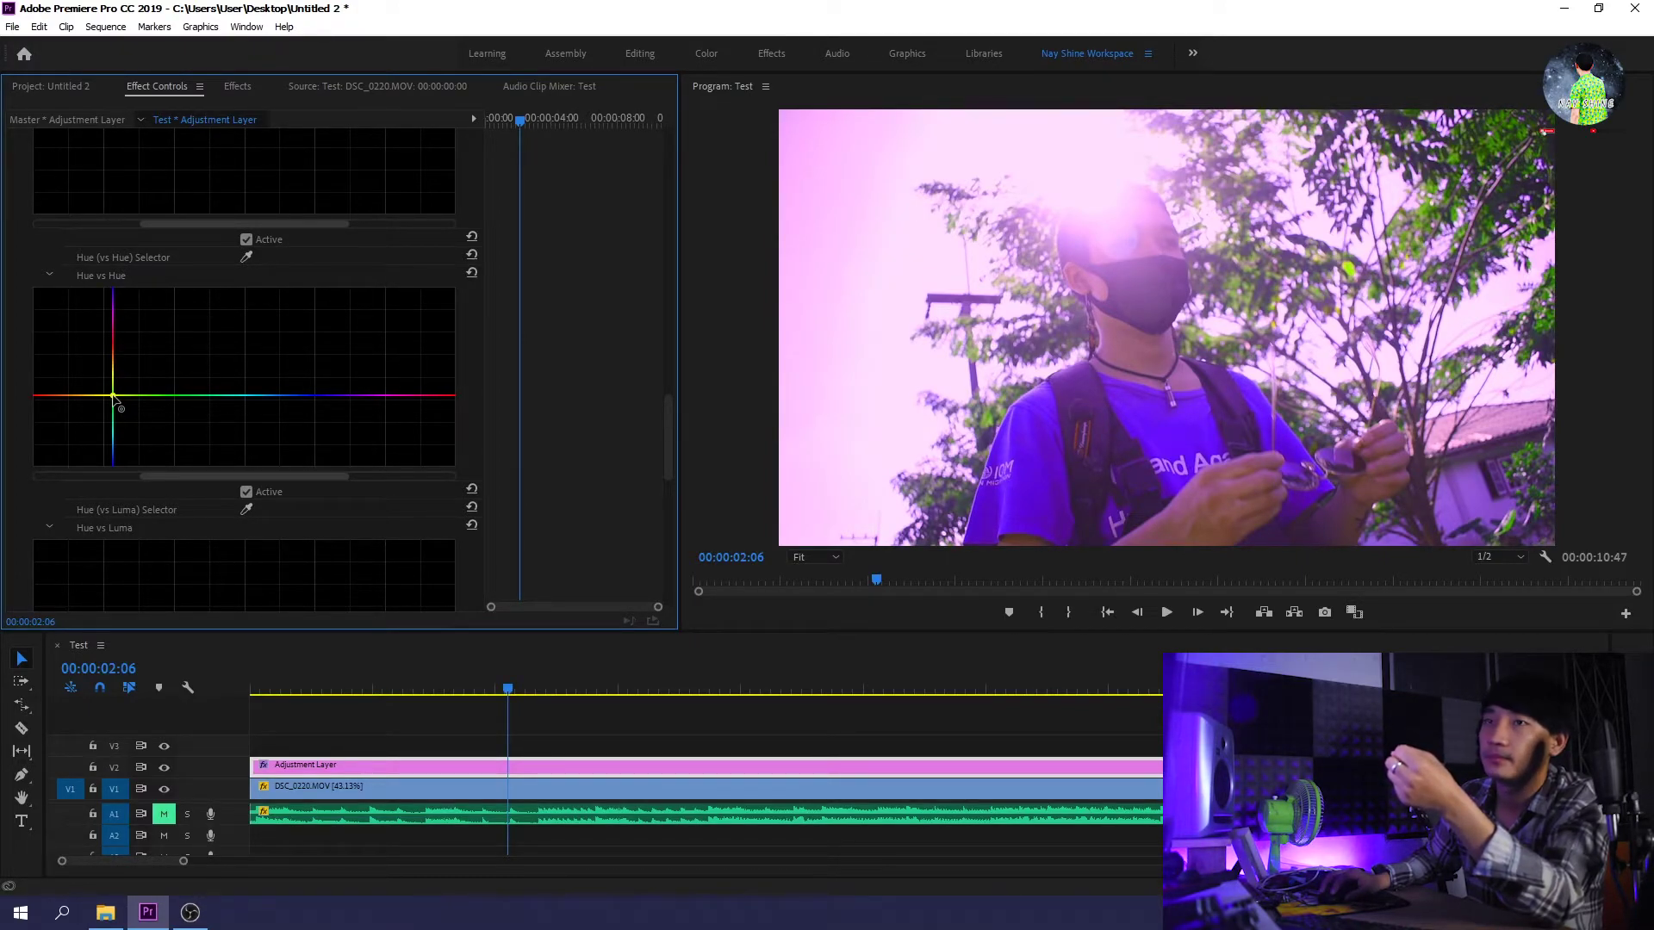
drag(113, 396, 174, 377)
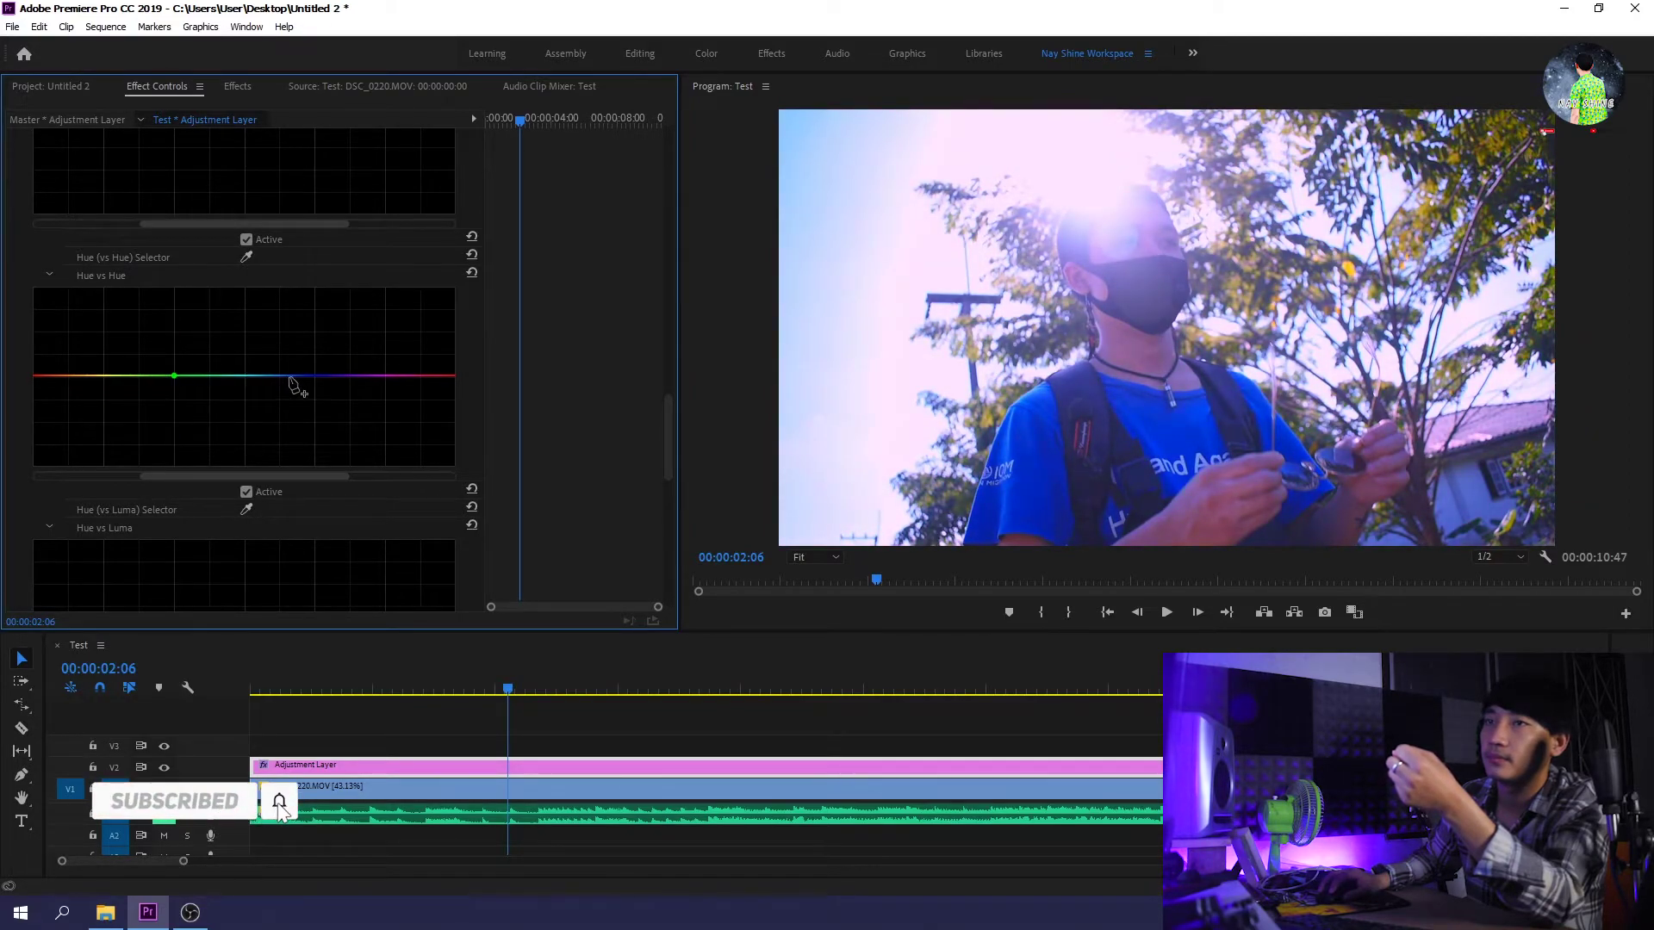
drag(290, 376, 312, 367)
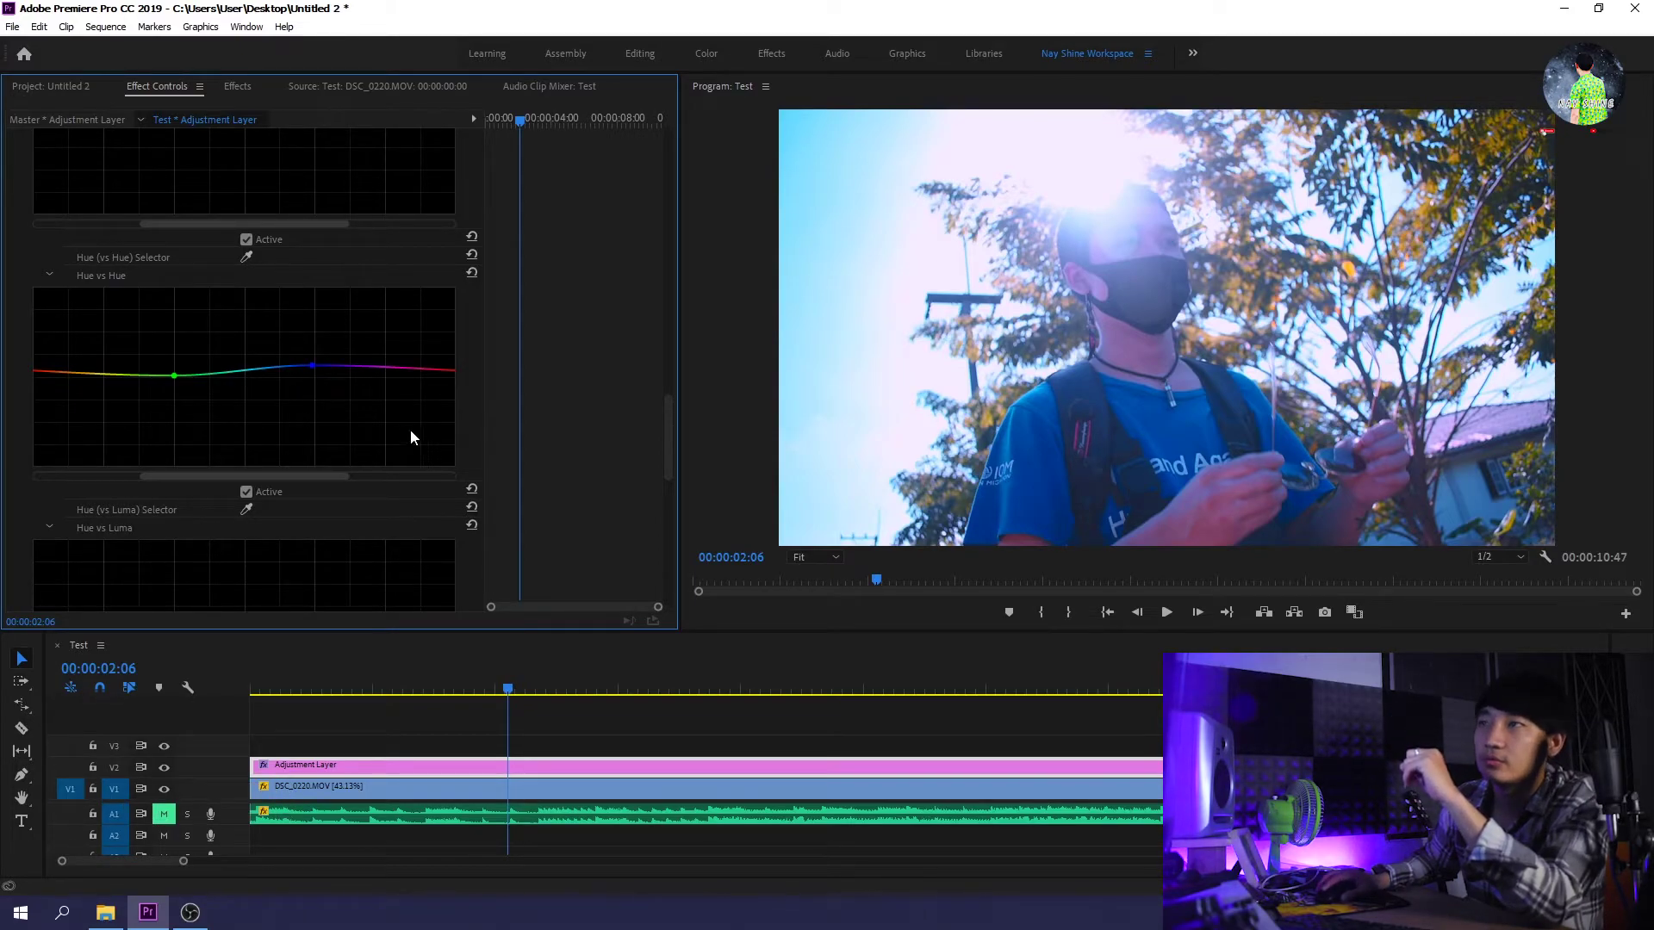
scroll(564, 377, down, 4)
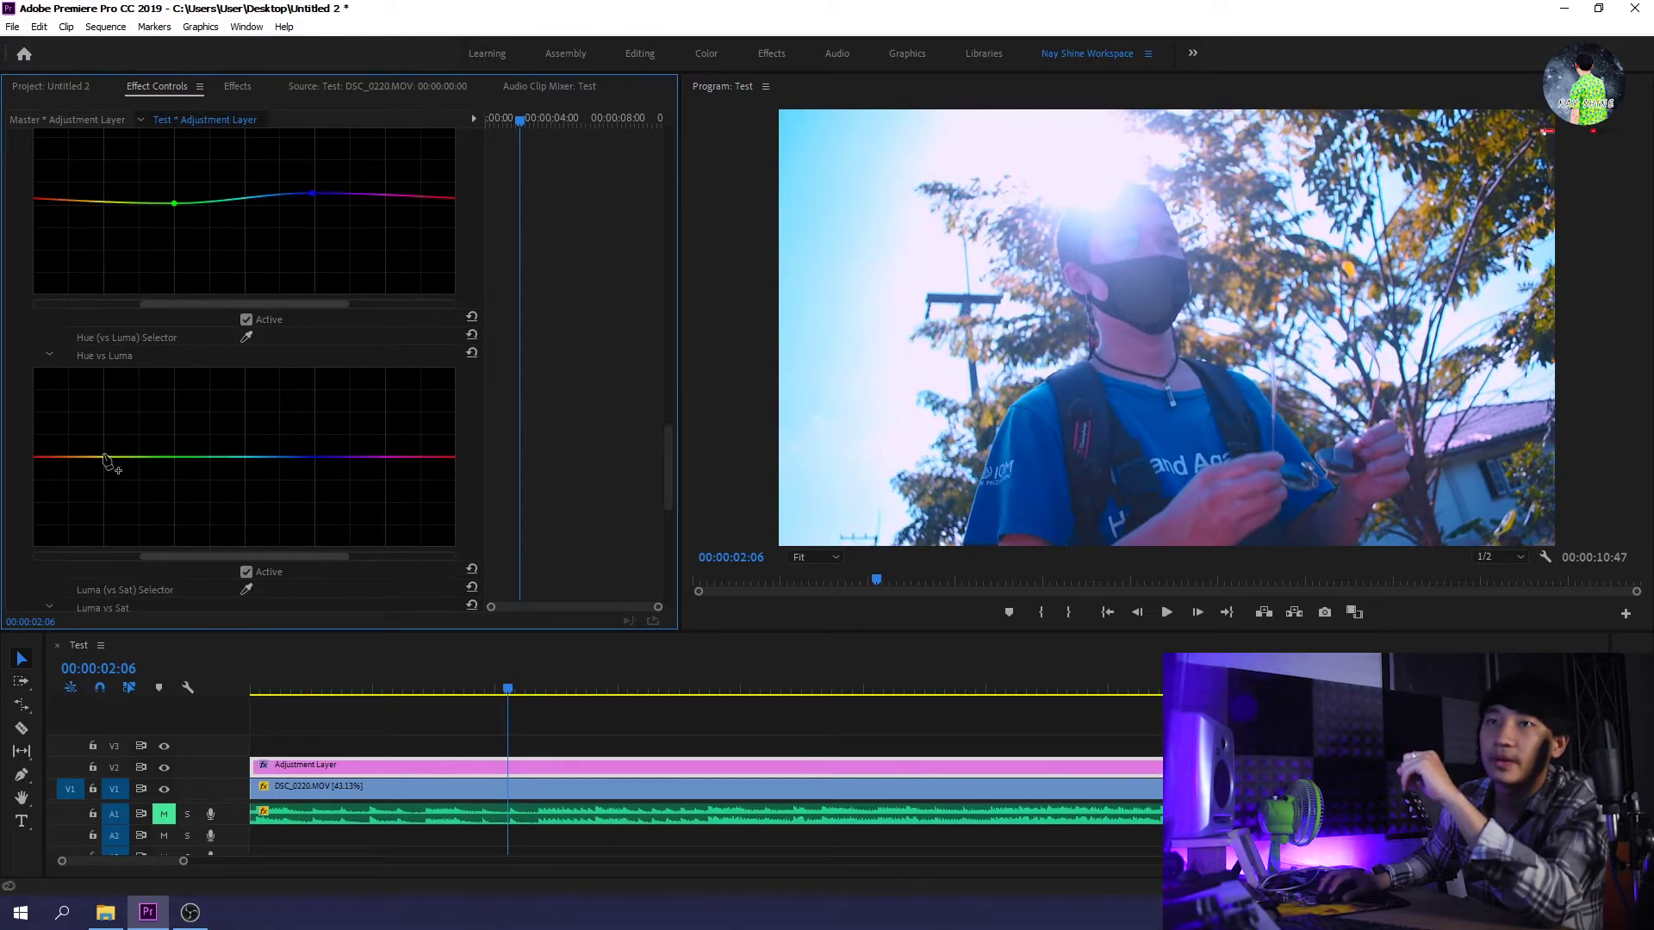
Step: Add two Hue vs Luma points dipping the curve, then raise the Luma vs Sat curve
drag(115, 458, 118, 458)
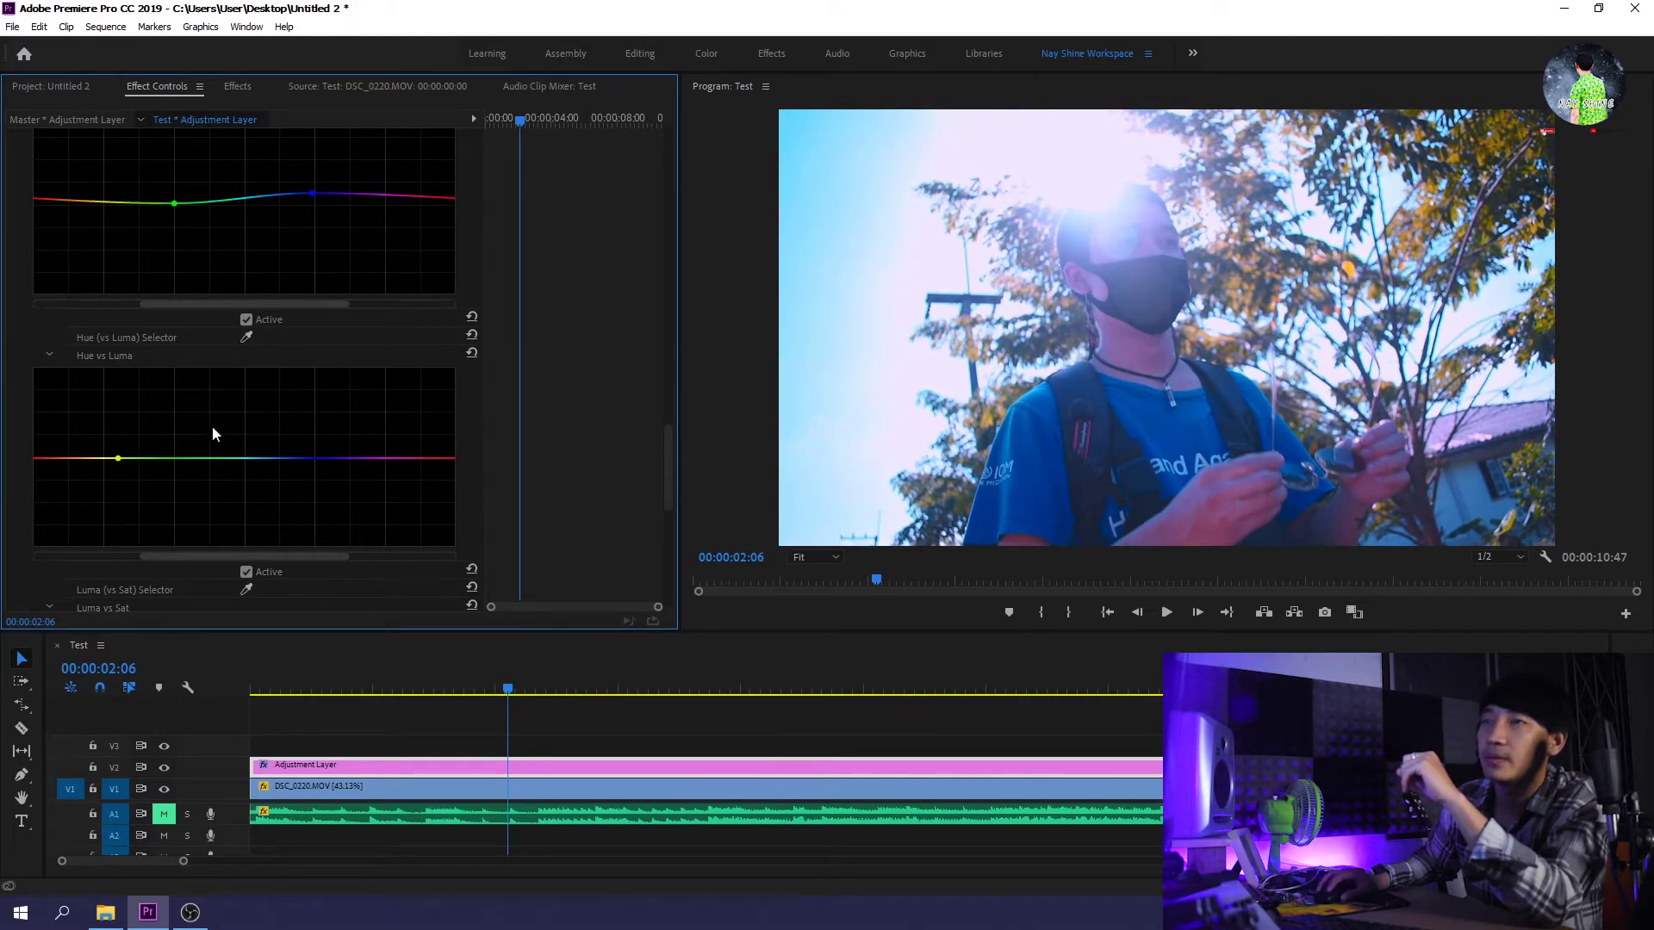
drag(354, 458, 347, 458)
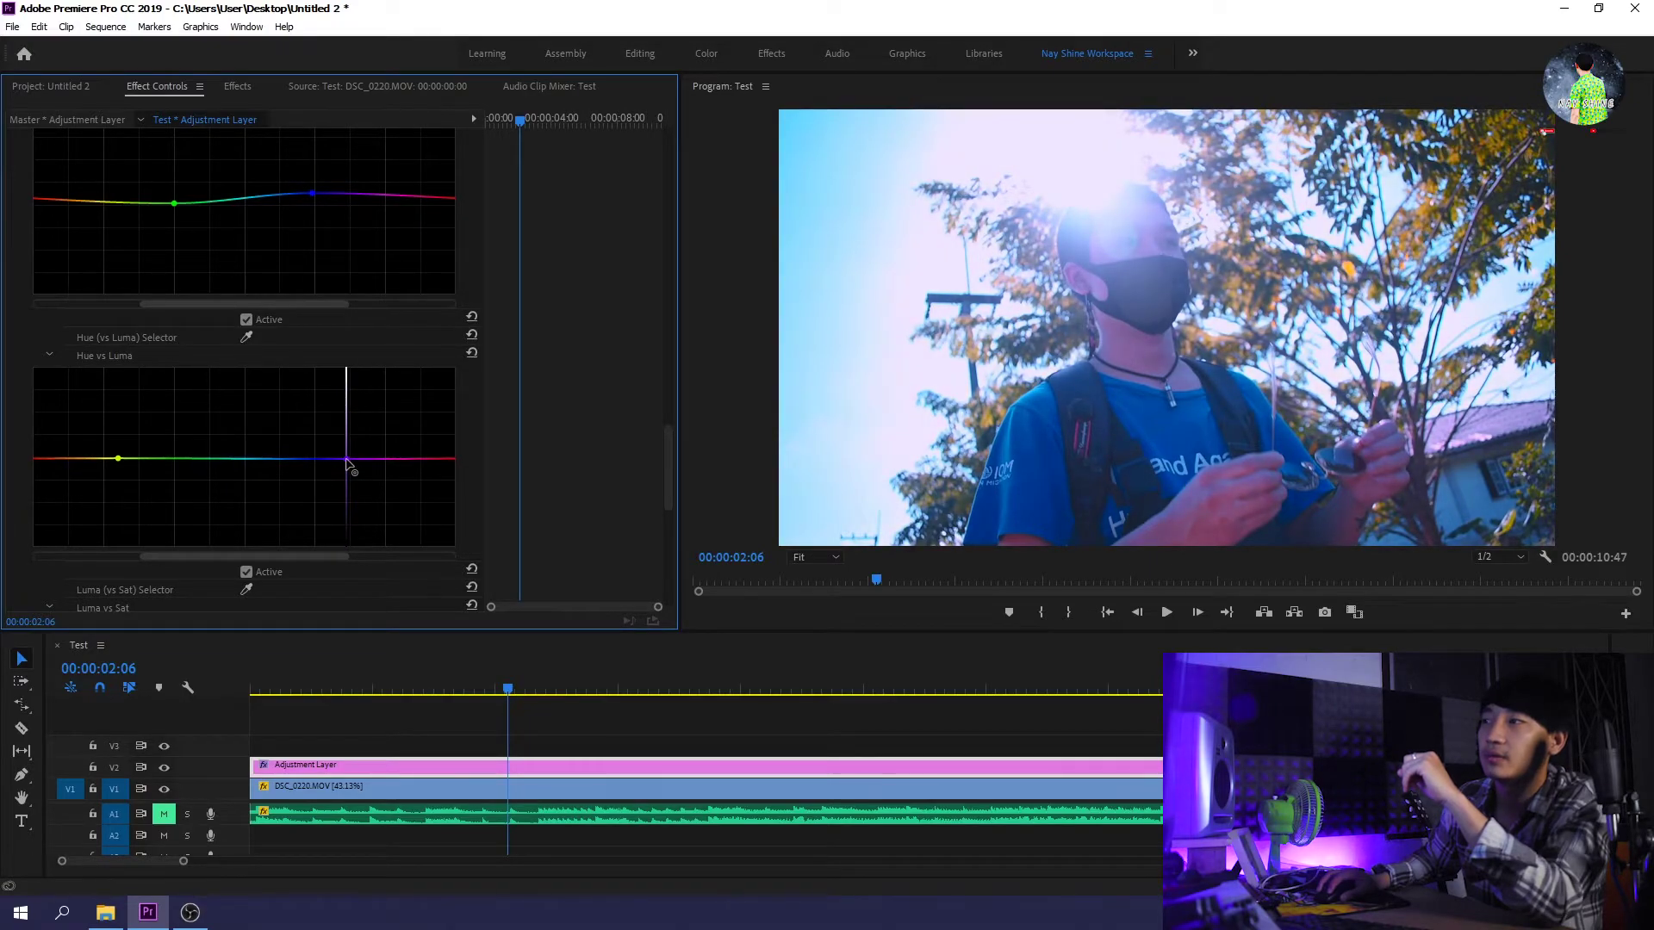
scroll(354, 482, down, 3)
scroll(210, 515, down, 2)
scroll(255, 517, down, 3)
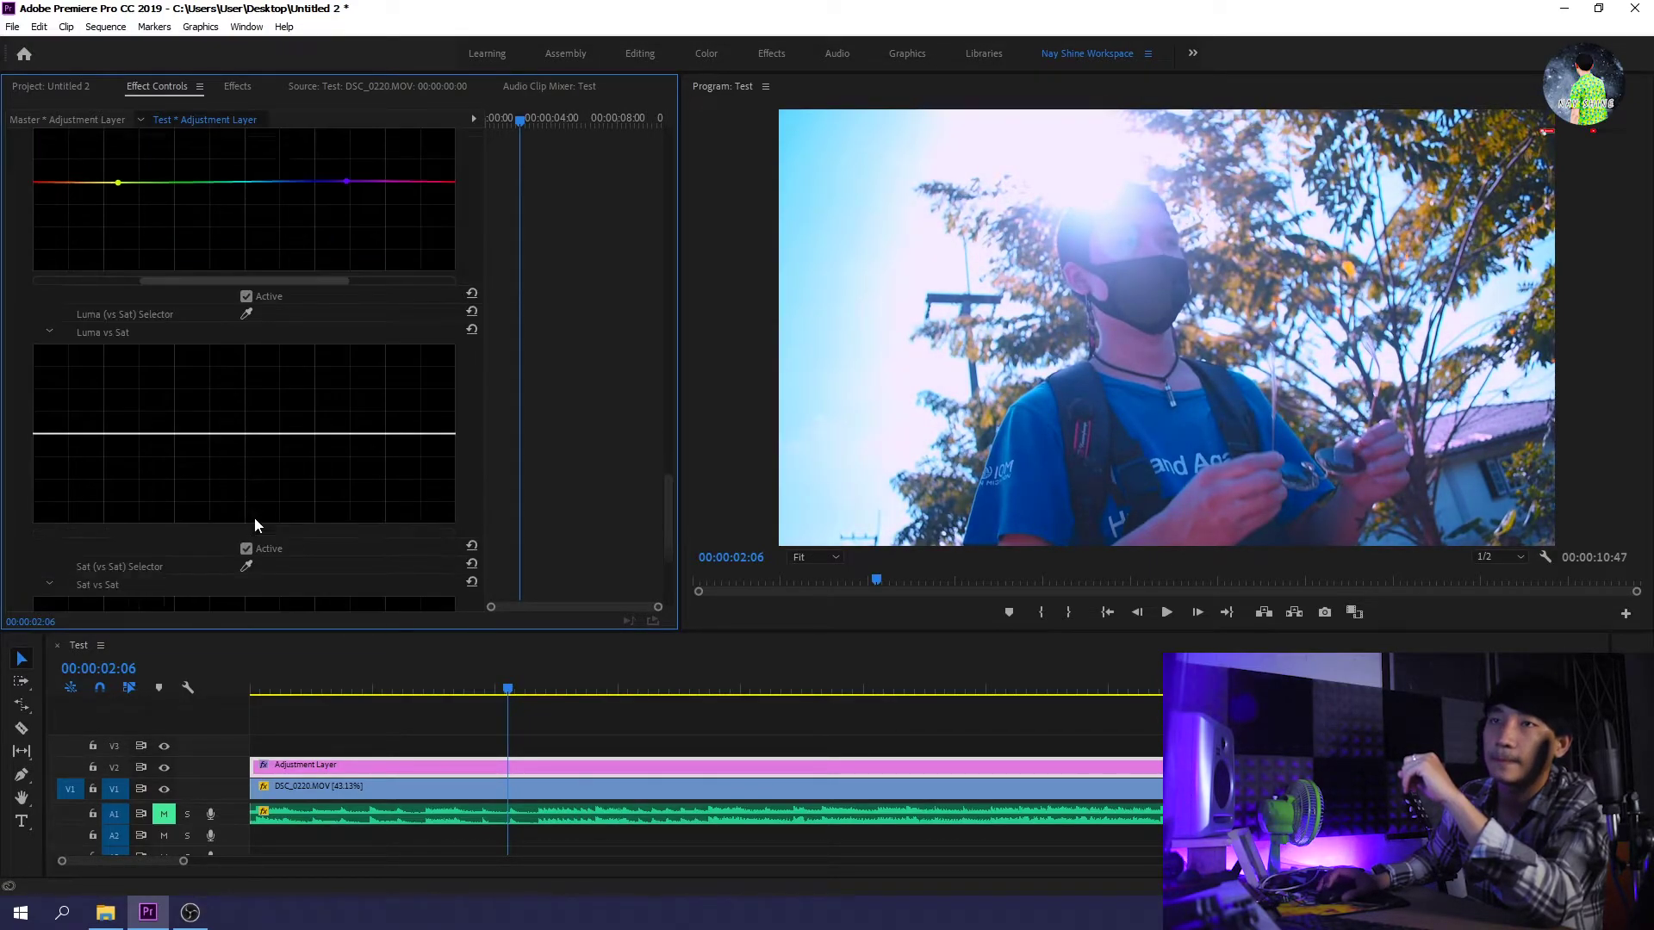
scroll(160, 341, down, 1)
mouse_move(123, 417)
mouse_down()
mouse_move(124, 404)
mouse_move(140, 450)
mouse_move(145, 428)
mouse_up()
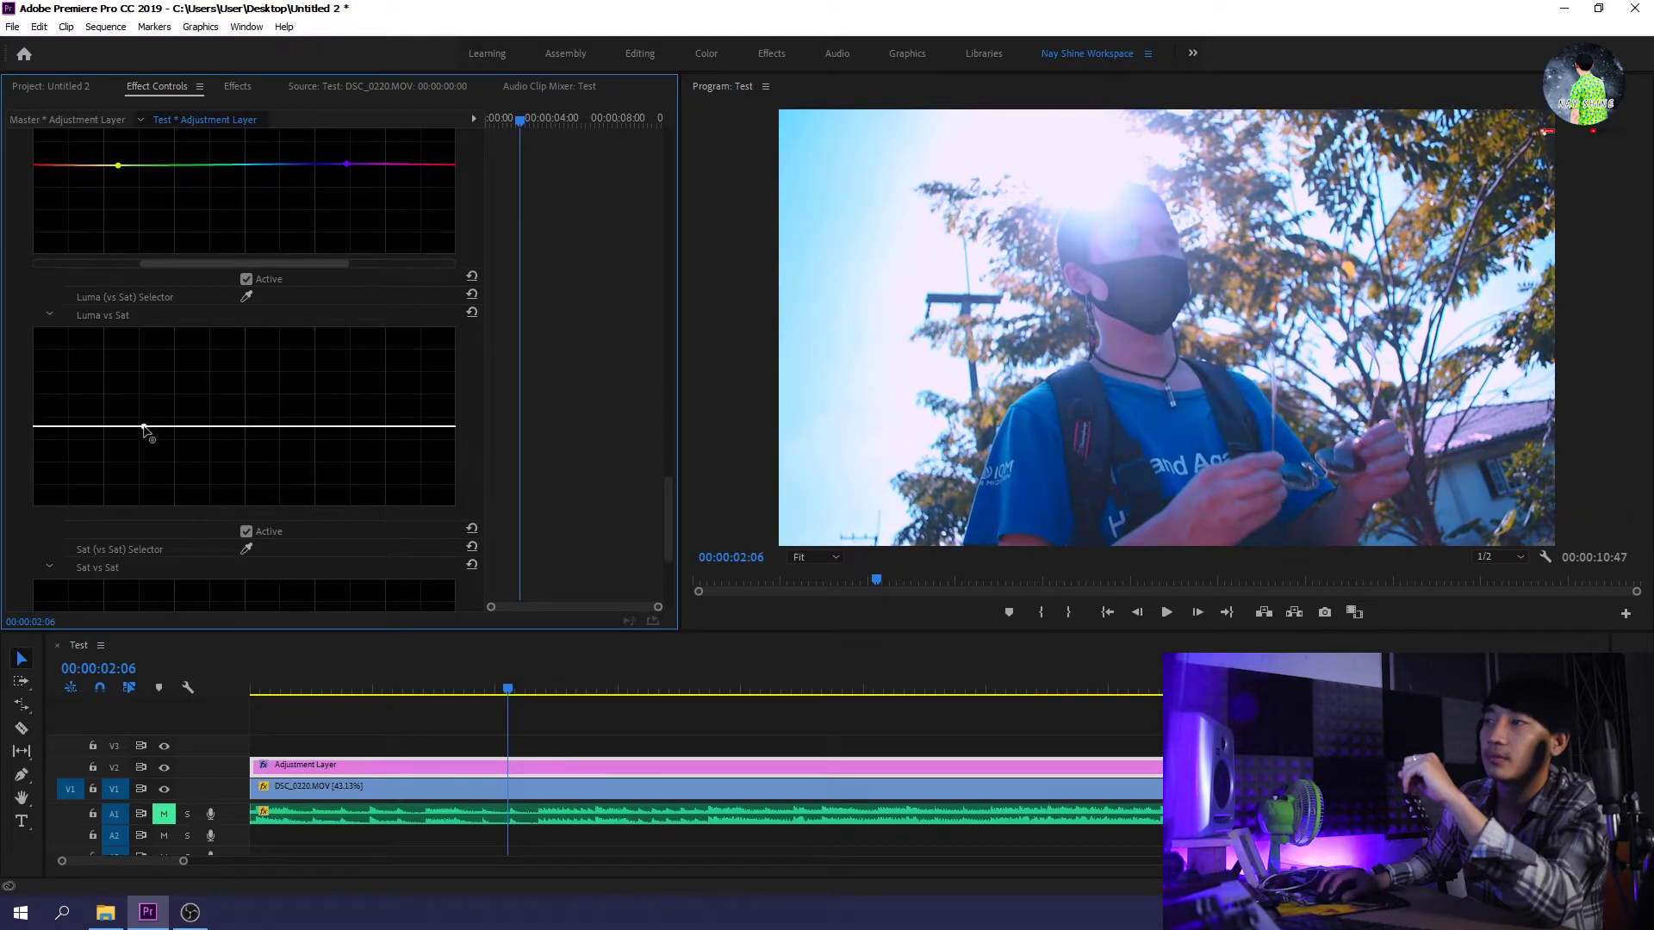
Step: Add two Sat vs Sat points and ease the high-saturation end back down
scroll(184, 416, down, 2)
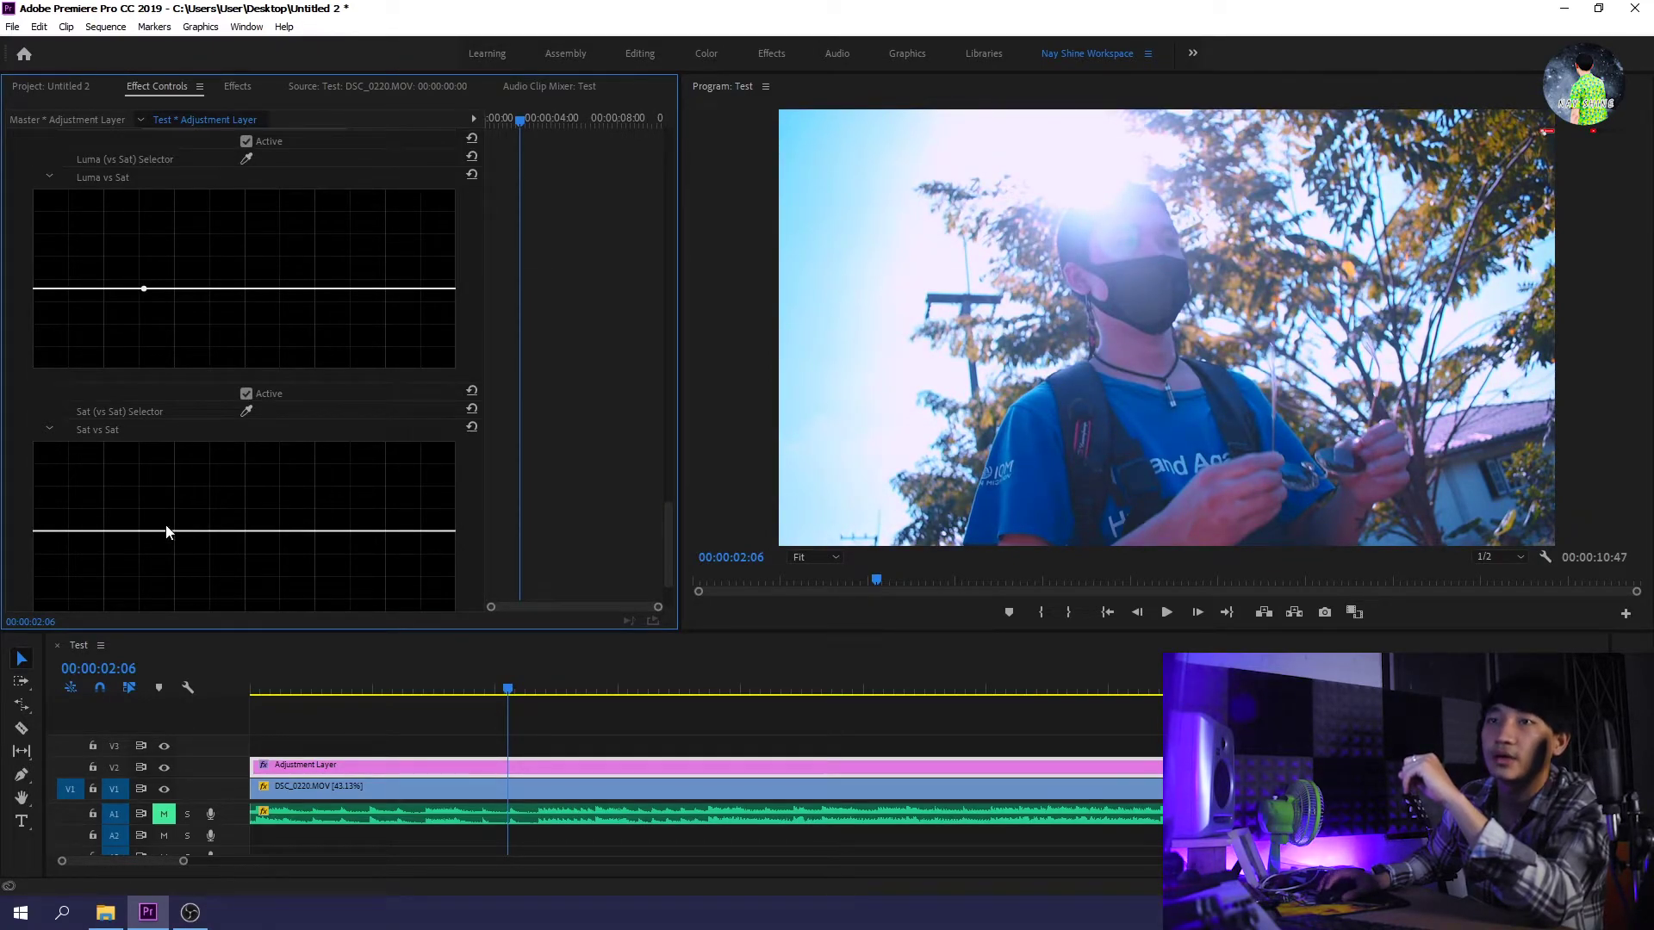
scroll(166, 532, down, 1)
drag(107, 463, 118, 442)
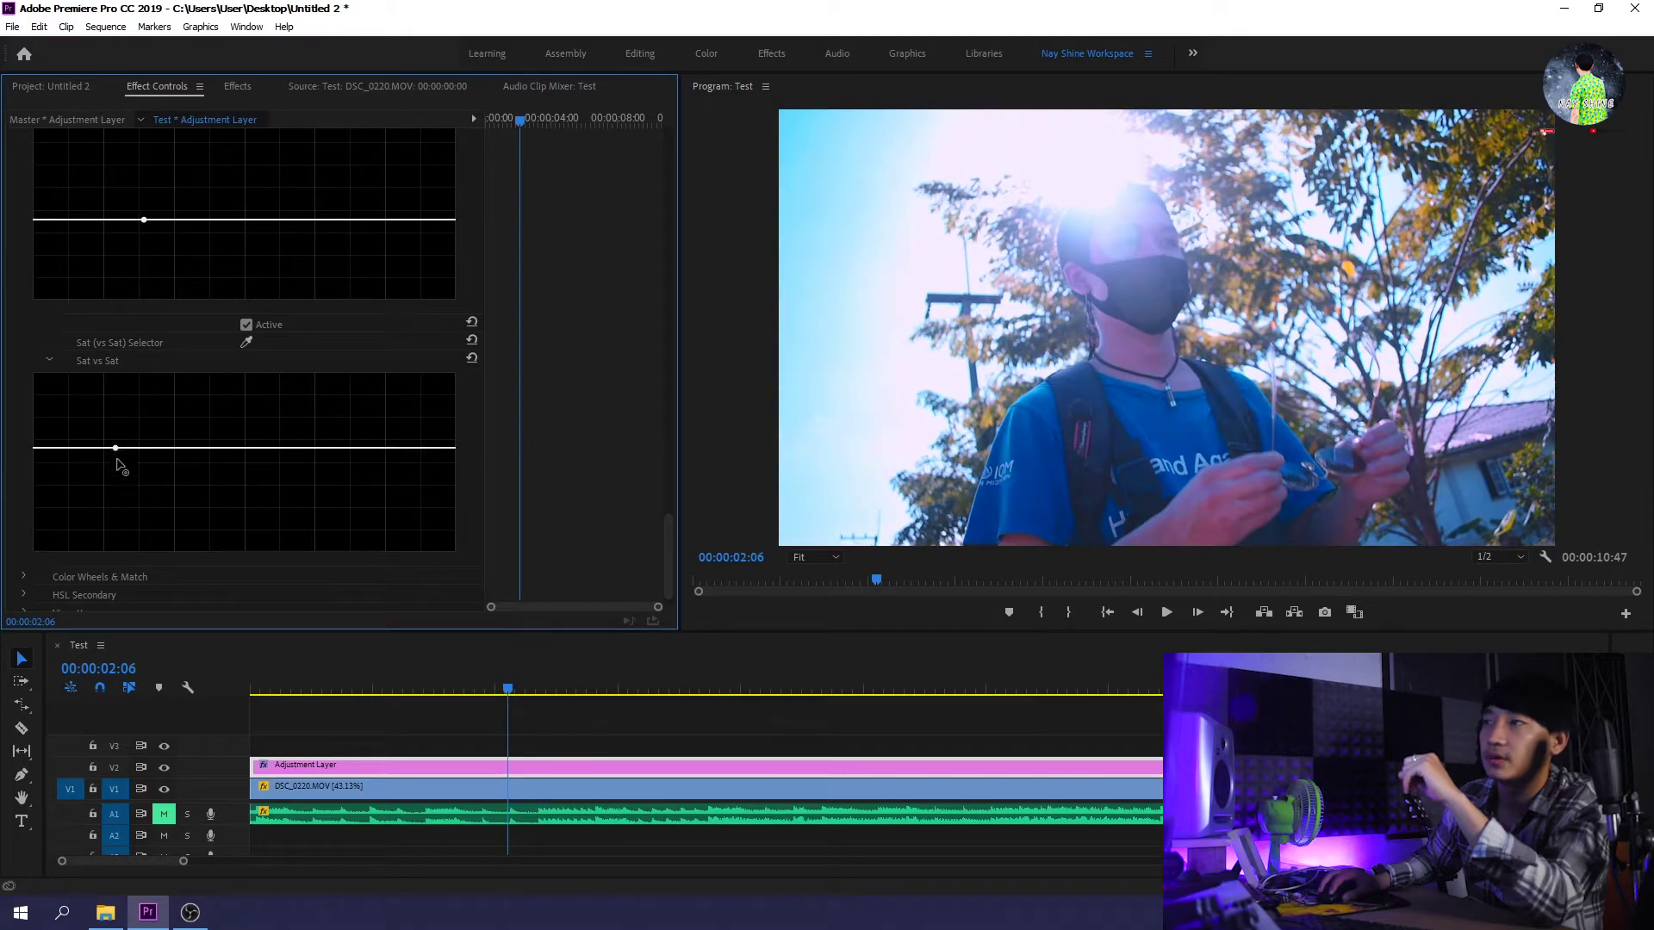
scroll(157, 453, down, 1)
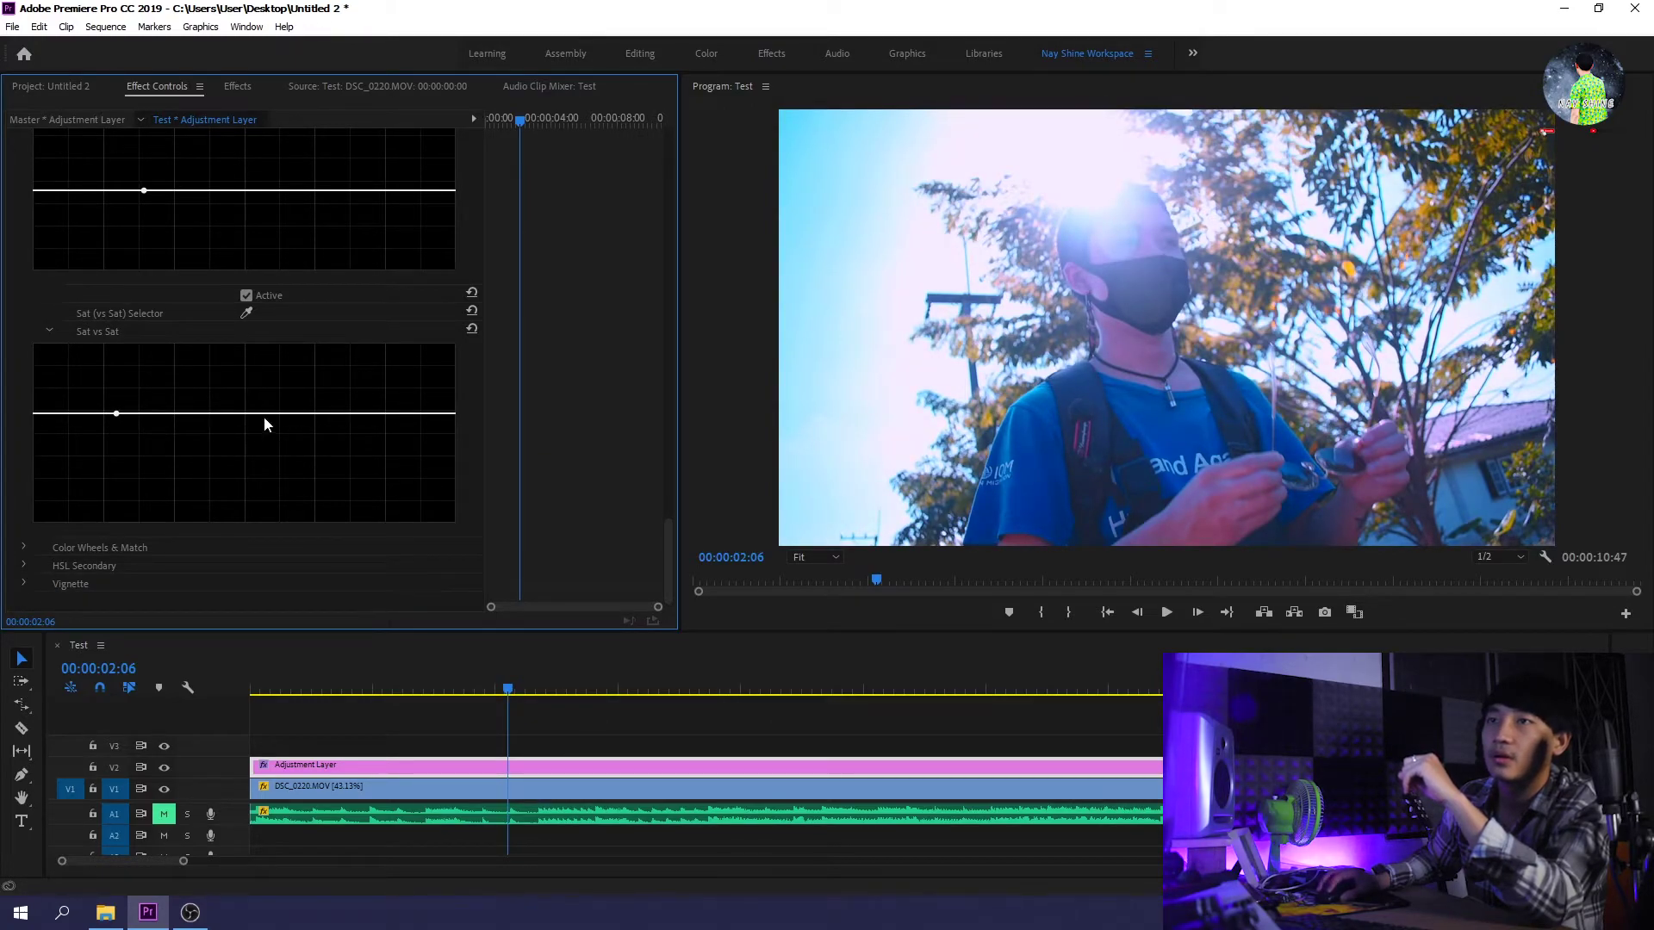
mouse_move(339, 399)
mouse_down()
mouse_move(336, 433)
mouse_move(339, 376)
mouse_up()
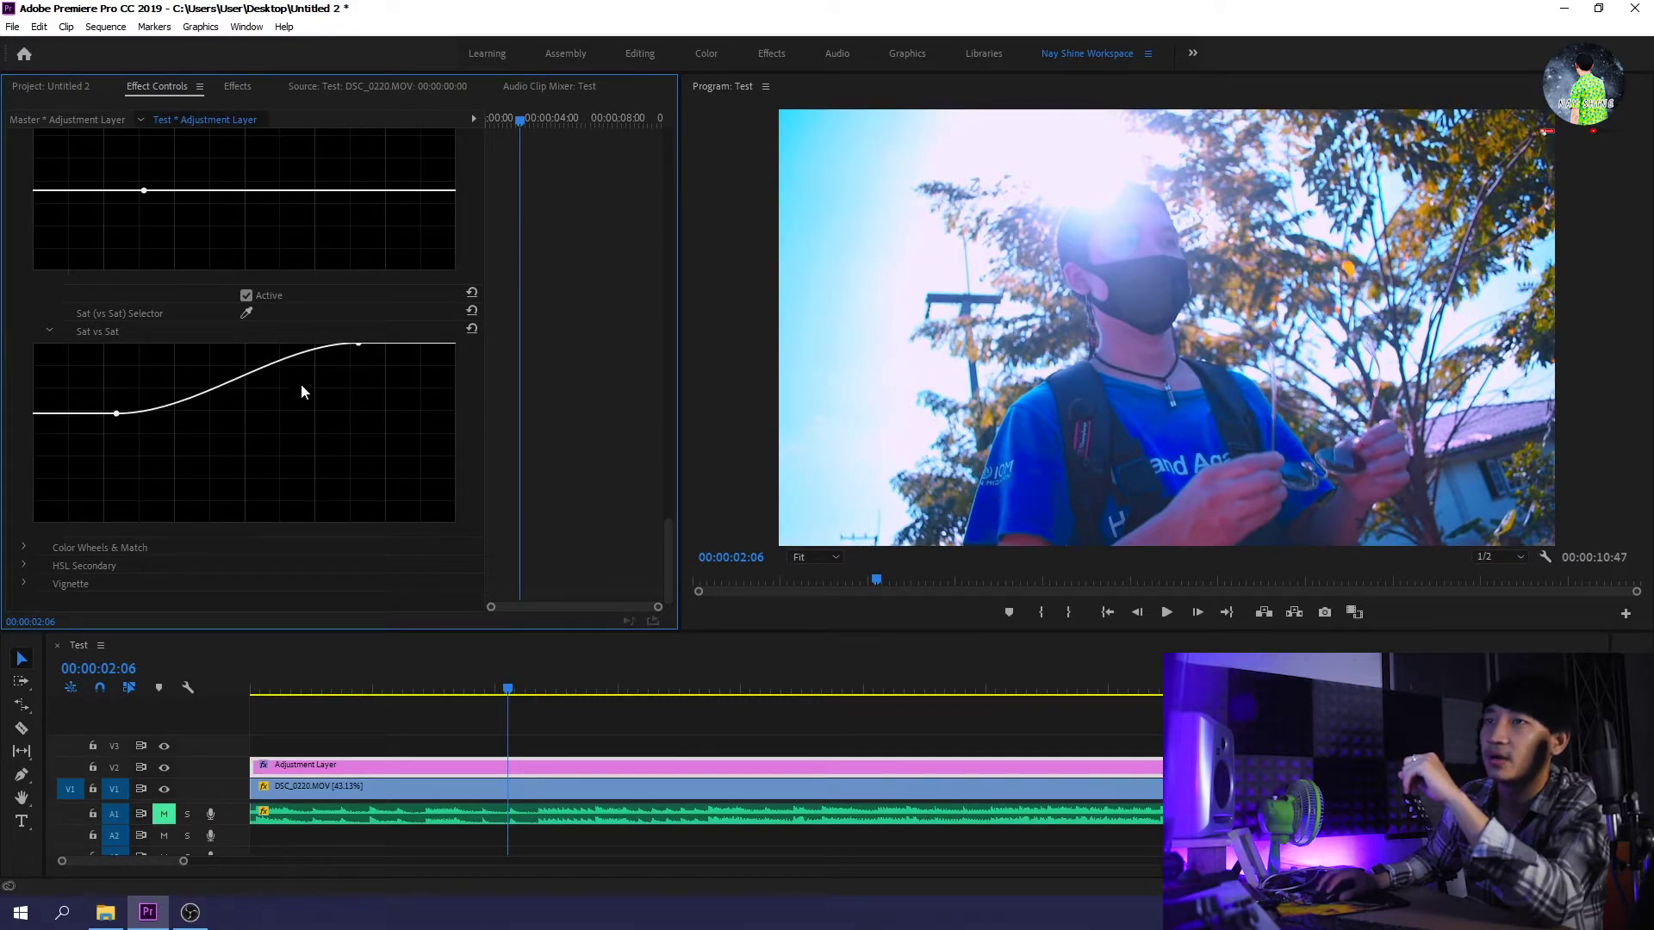
drag(365, 351, 360, 398)
drag(355, 462, 366, 414)
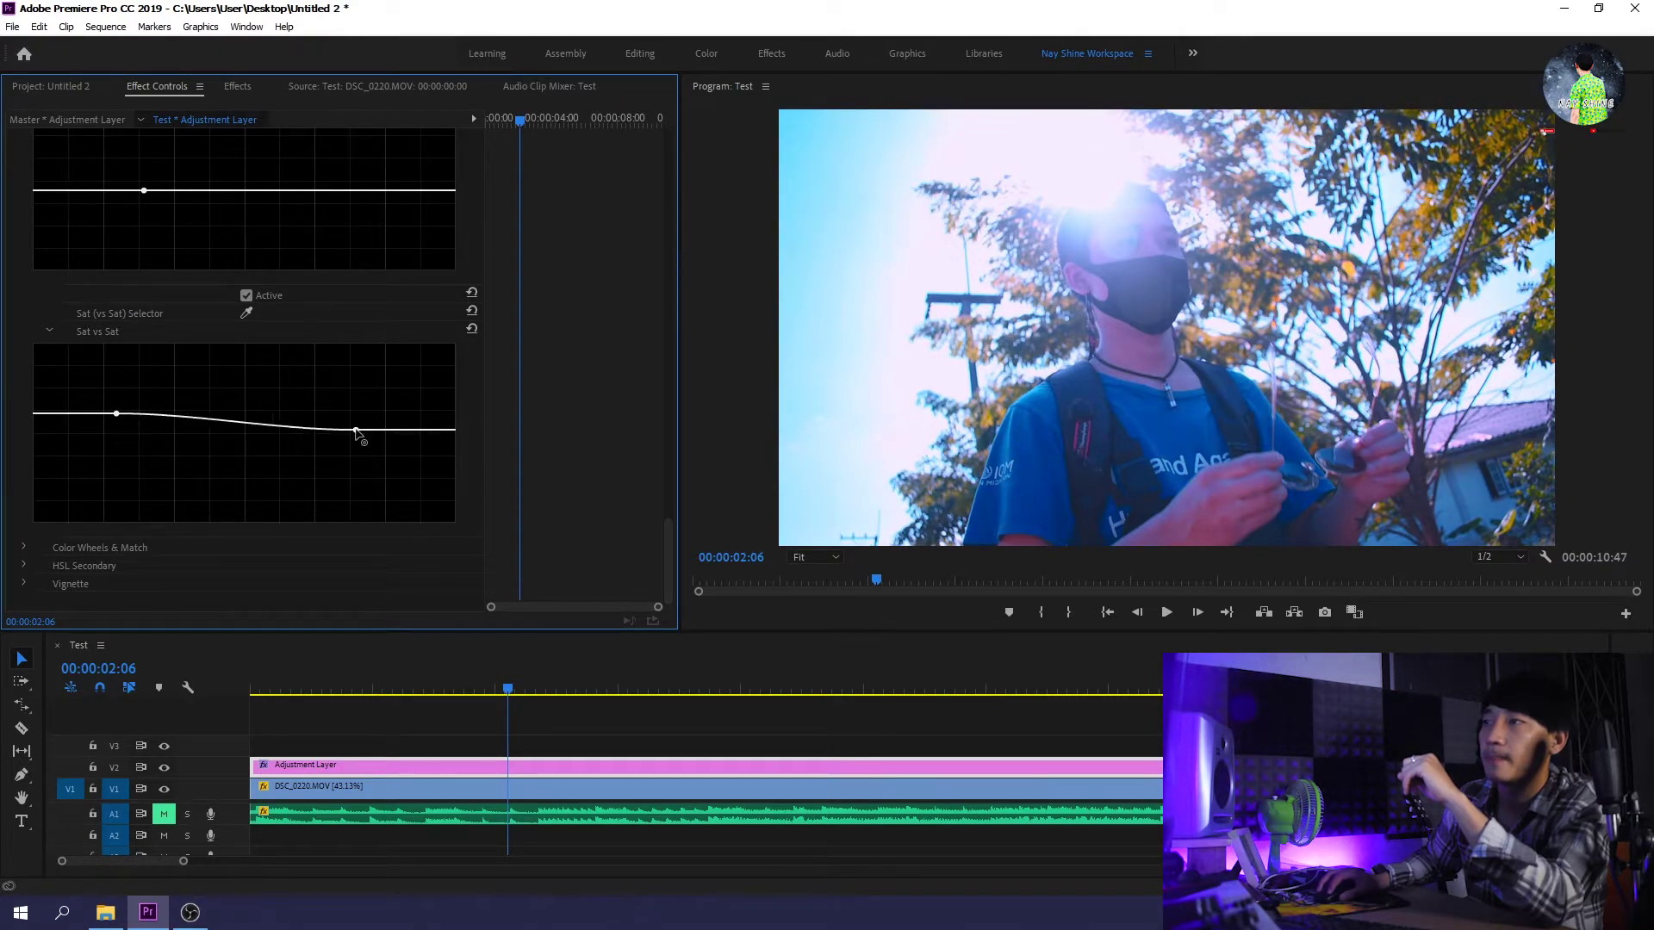
Step: Play the clip from the start and toggle the V2 adjustment layer to compare before and after
drag(343, 691, 252, 691)
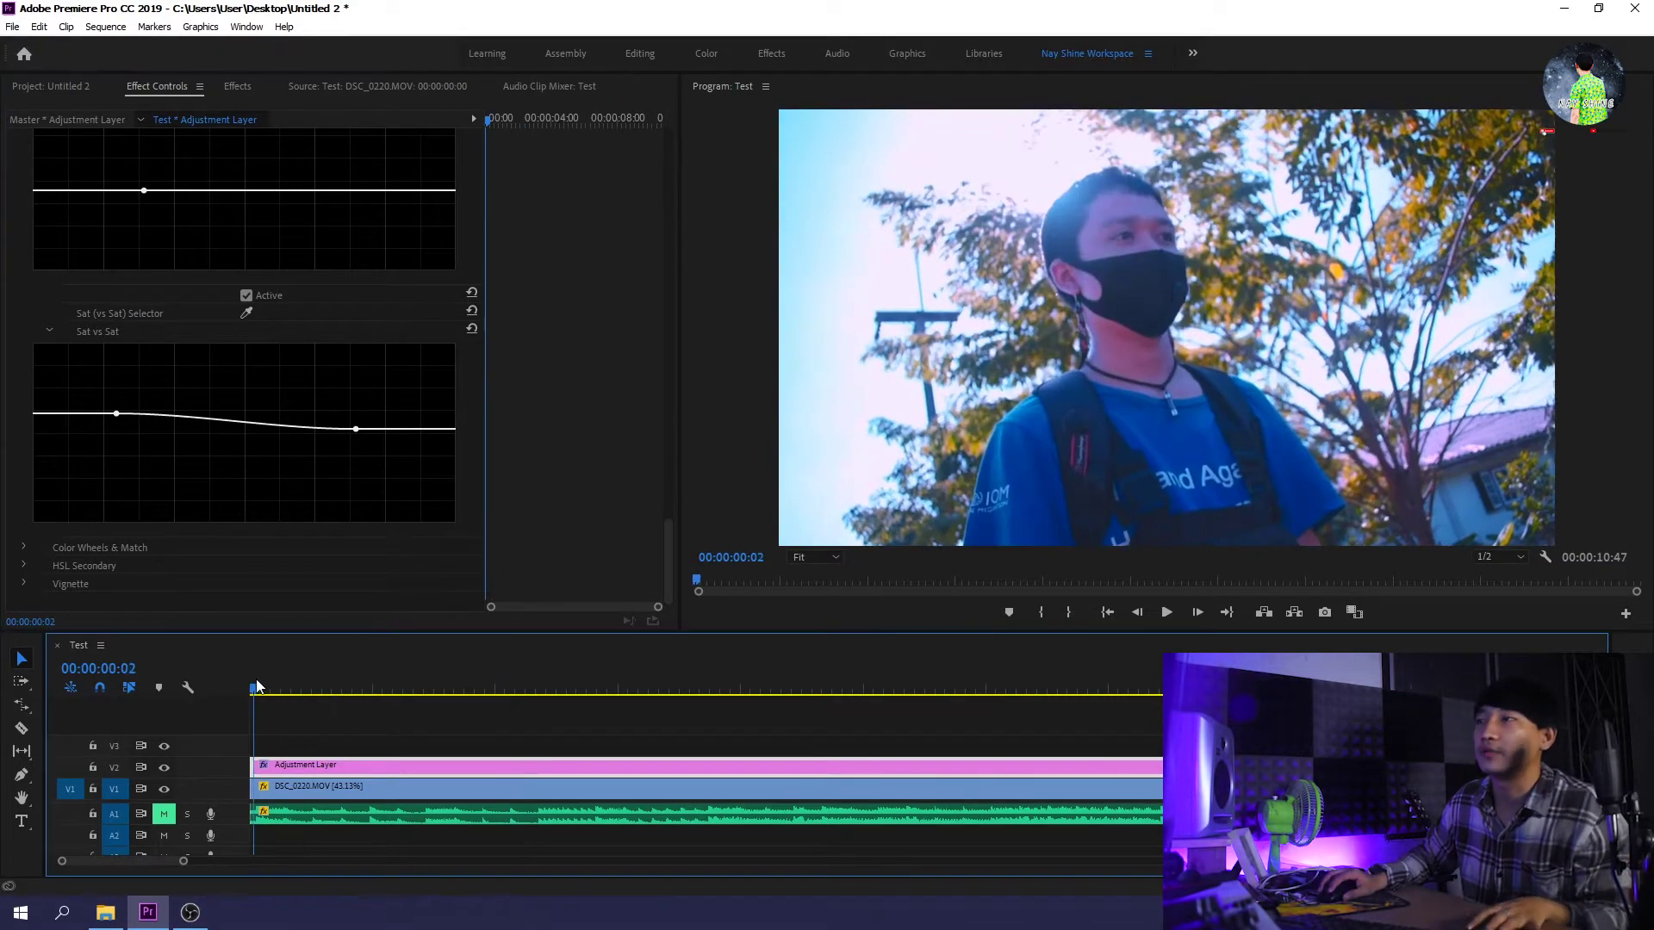
key(space)
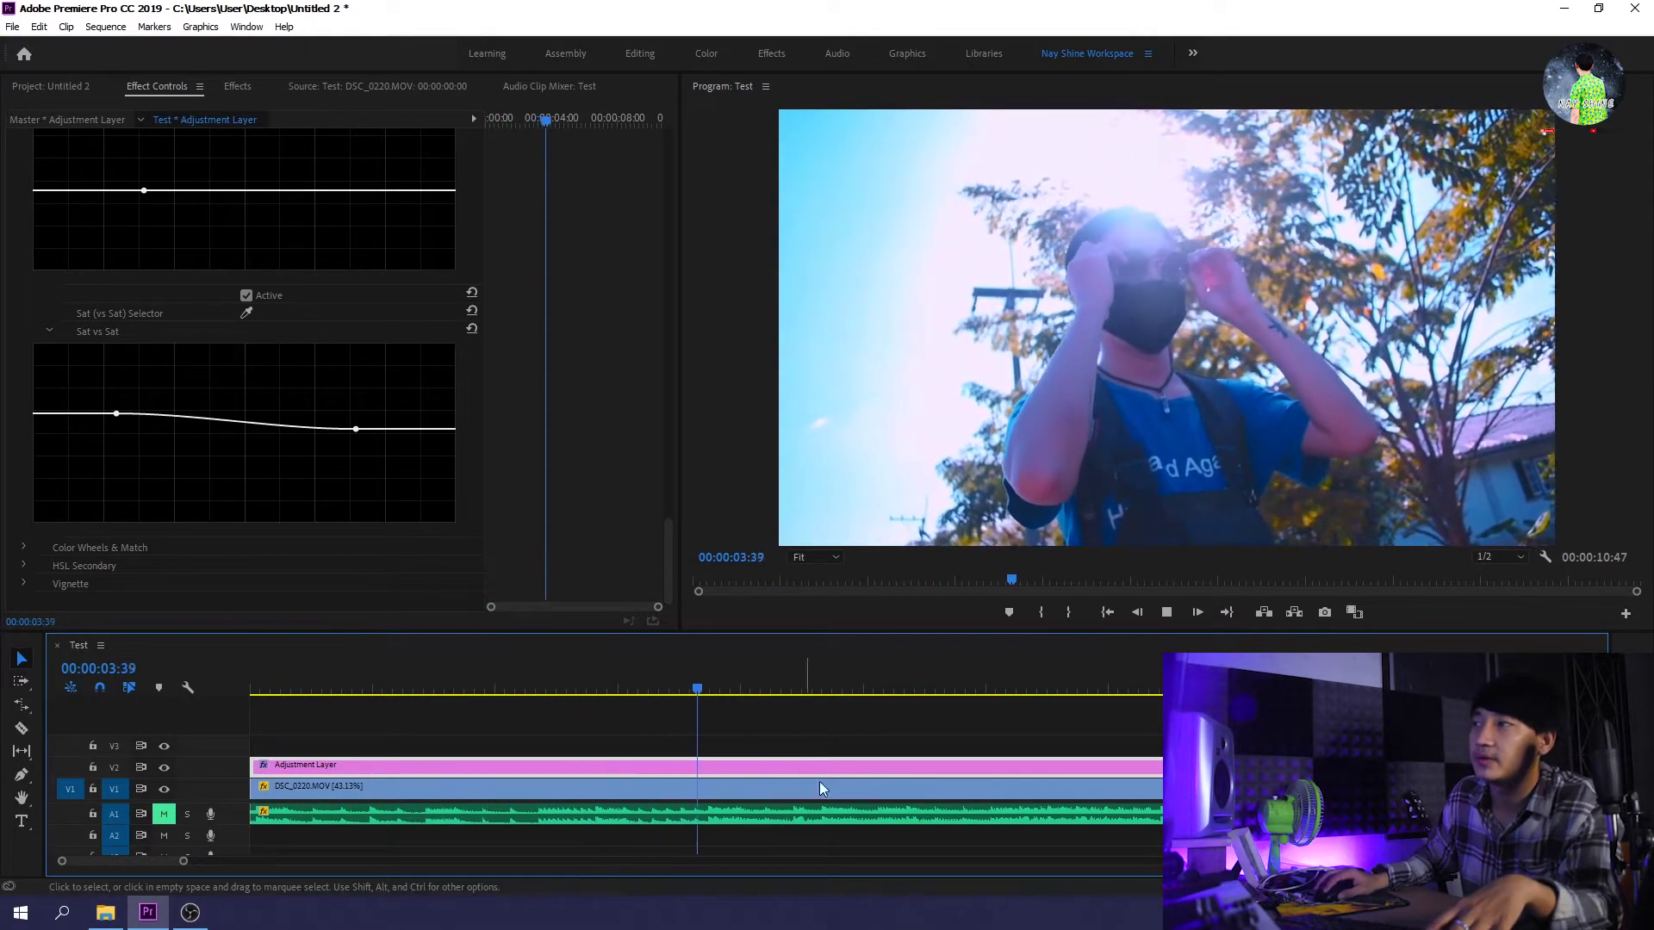
mouse_move(858, 687)
mouse_down()
mouse_move(1396, 689)
mouse_move(480, 725)
mouse_up()
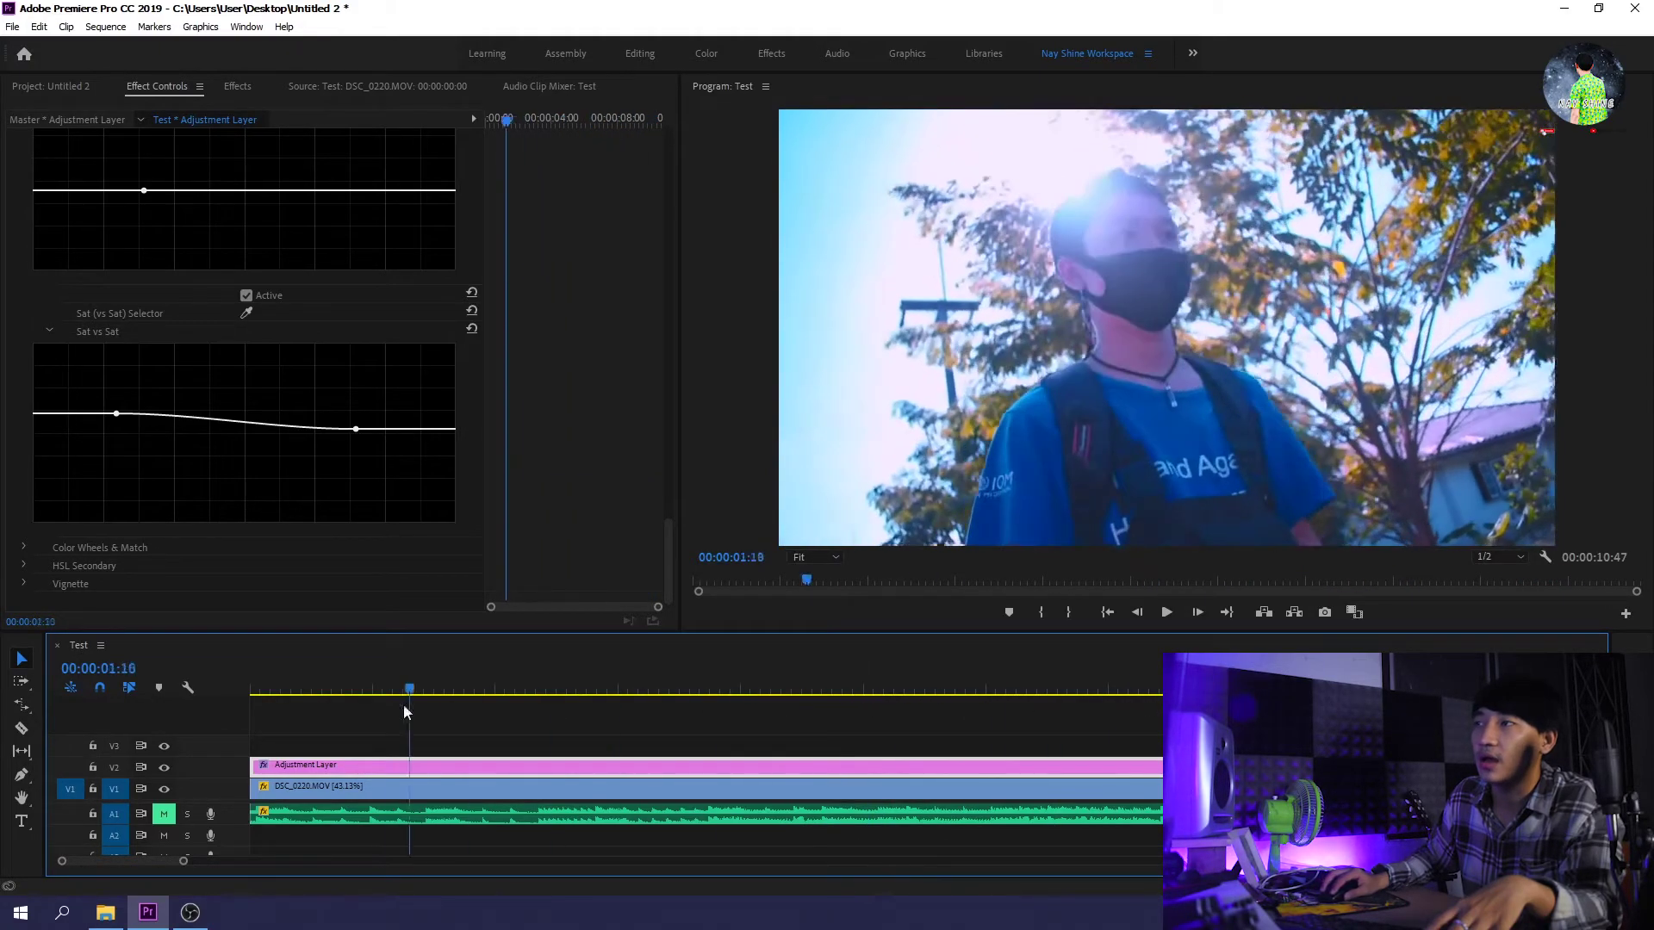
click(164, 768)
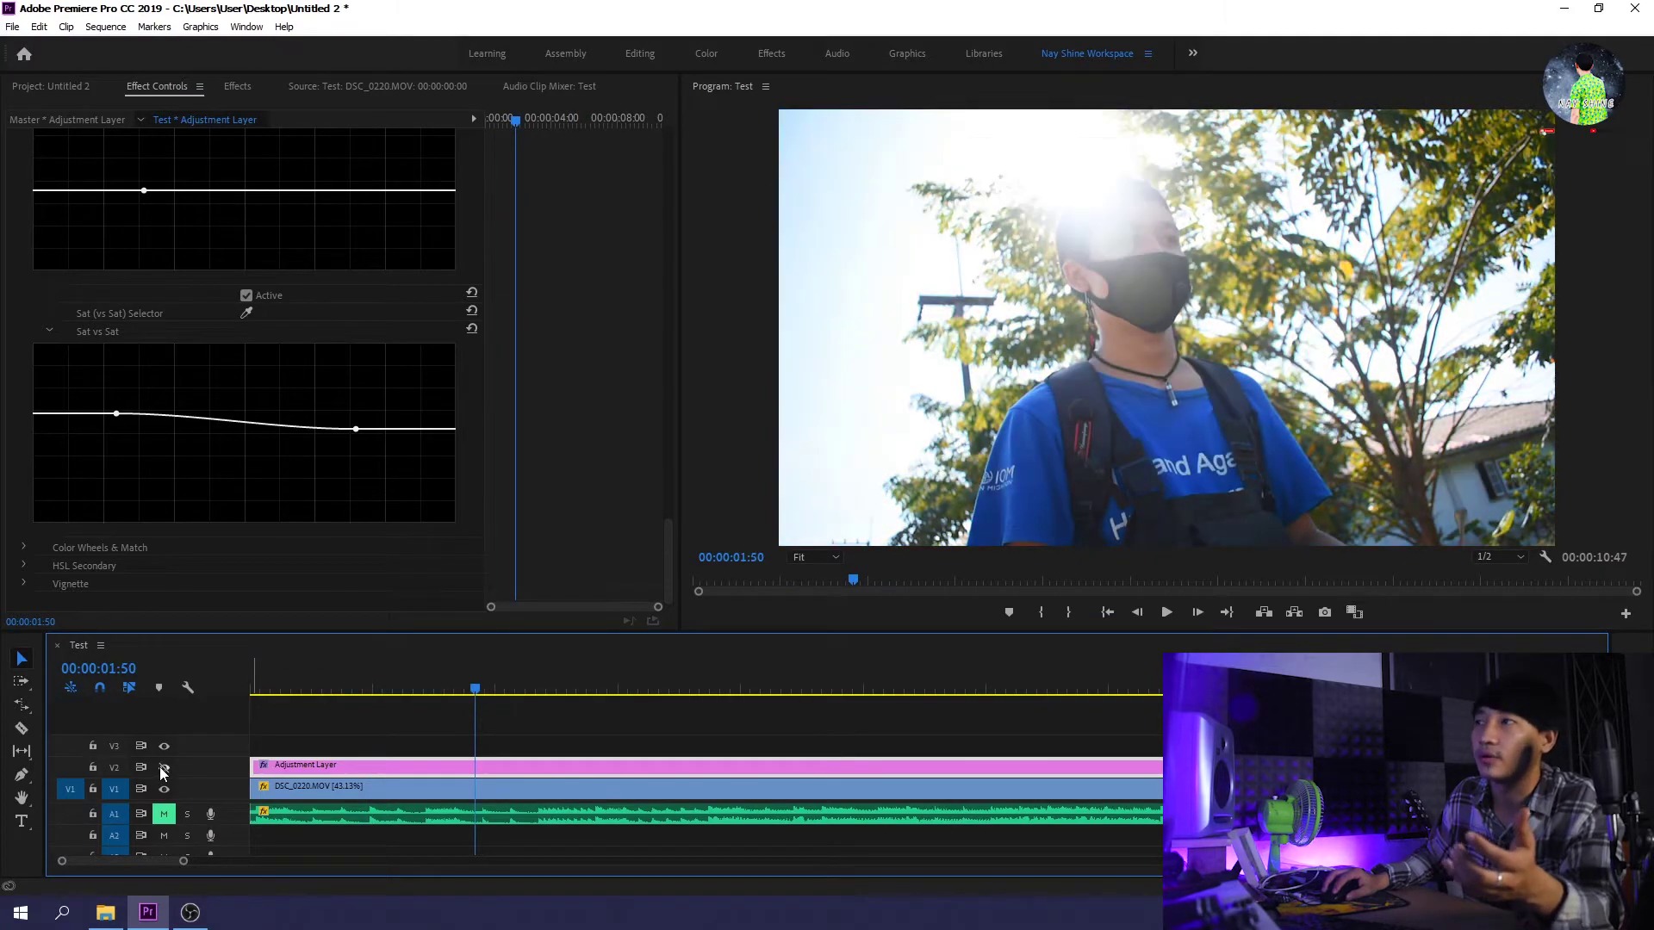
click(163, 767)
click(164, 767)
click(163, 768)
click(650, 689)
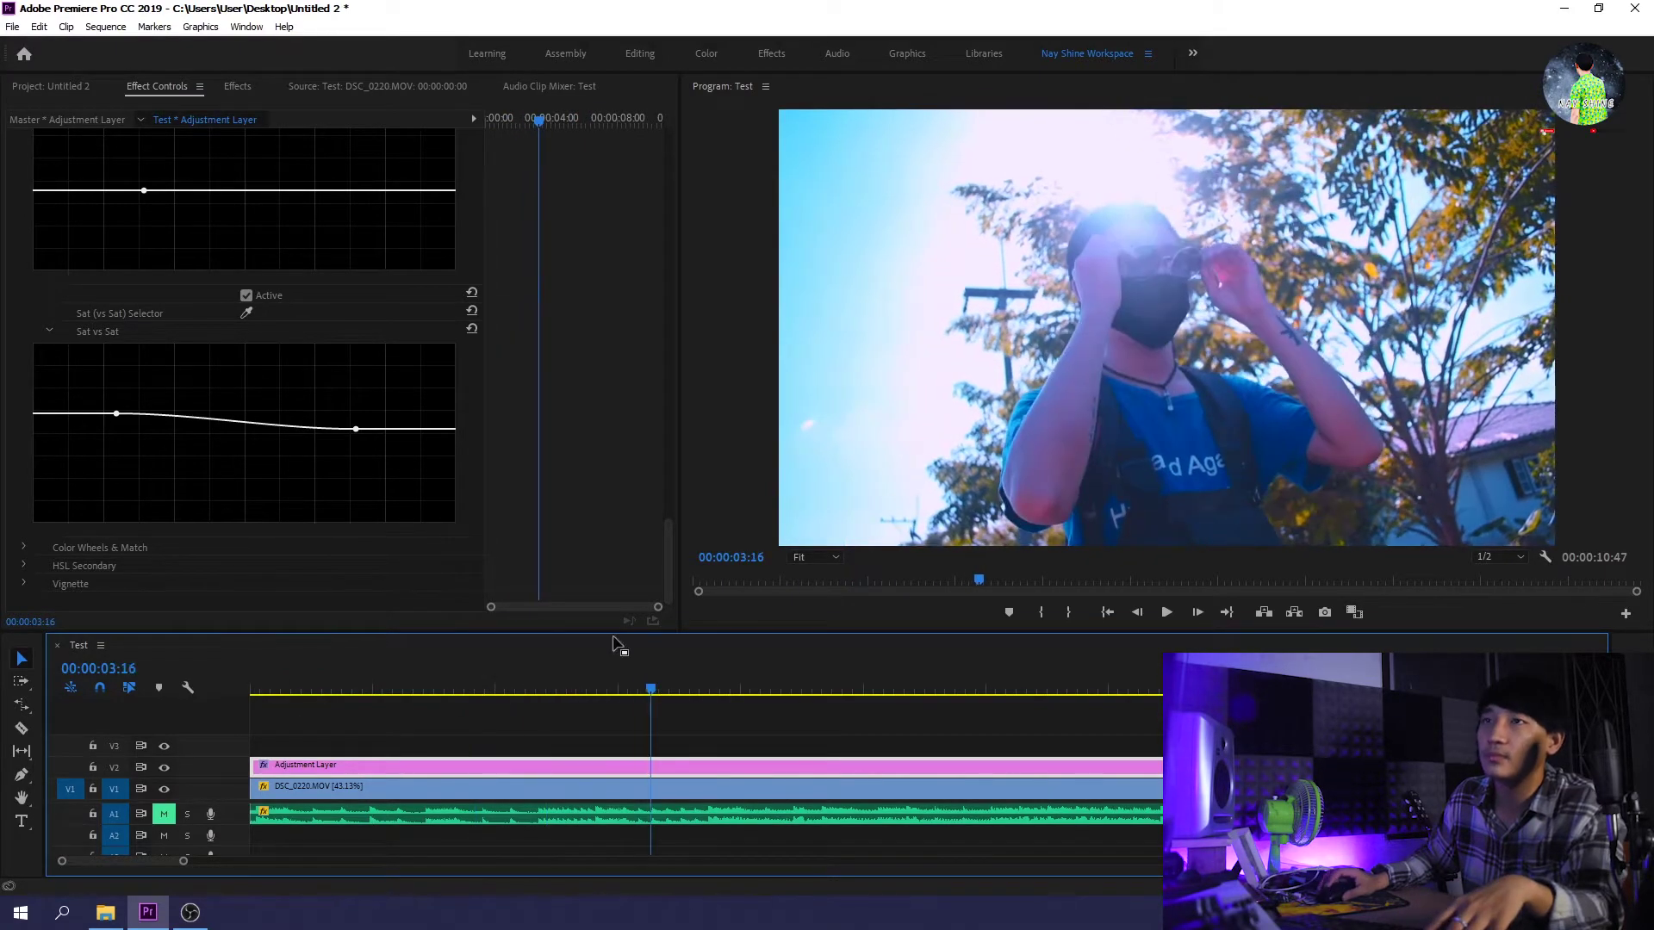
Step: Go back up to the Hue vs Luma curve and select a point on it
scroll(359, 375, up, 3)
scroll(359, 376, up, 3)
click(345, 239)
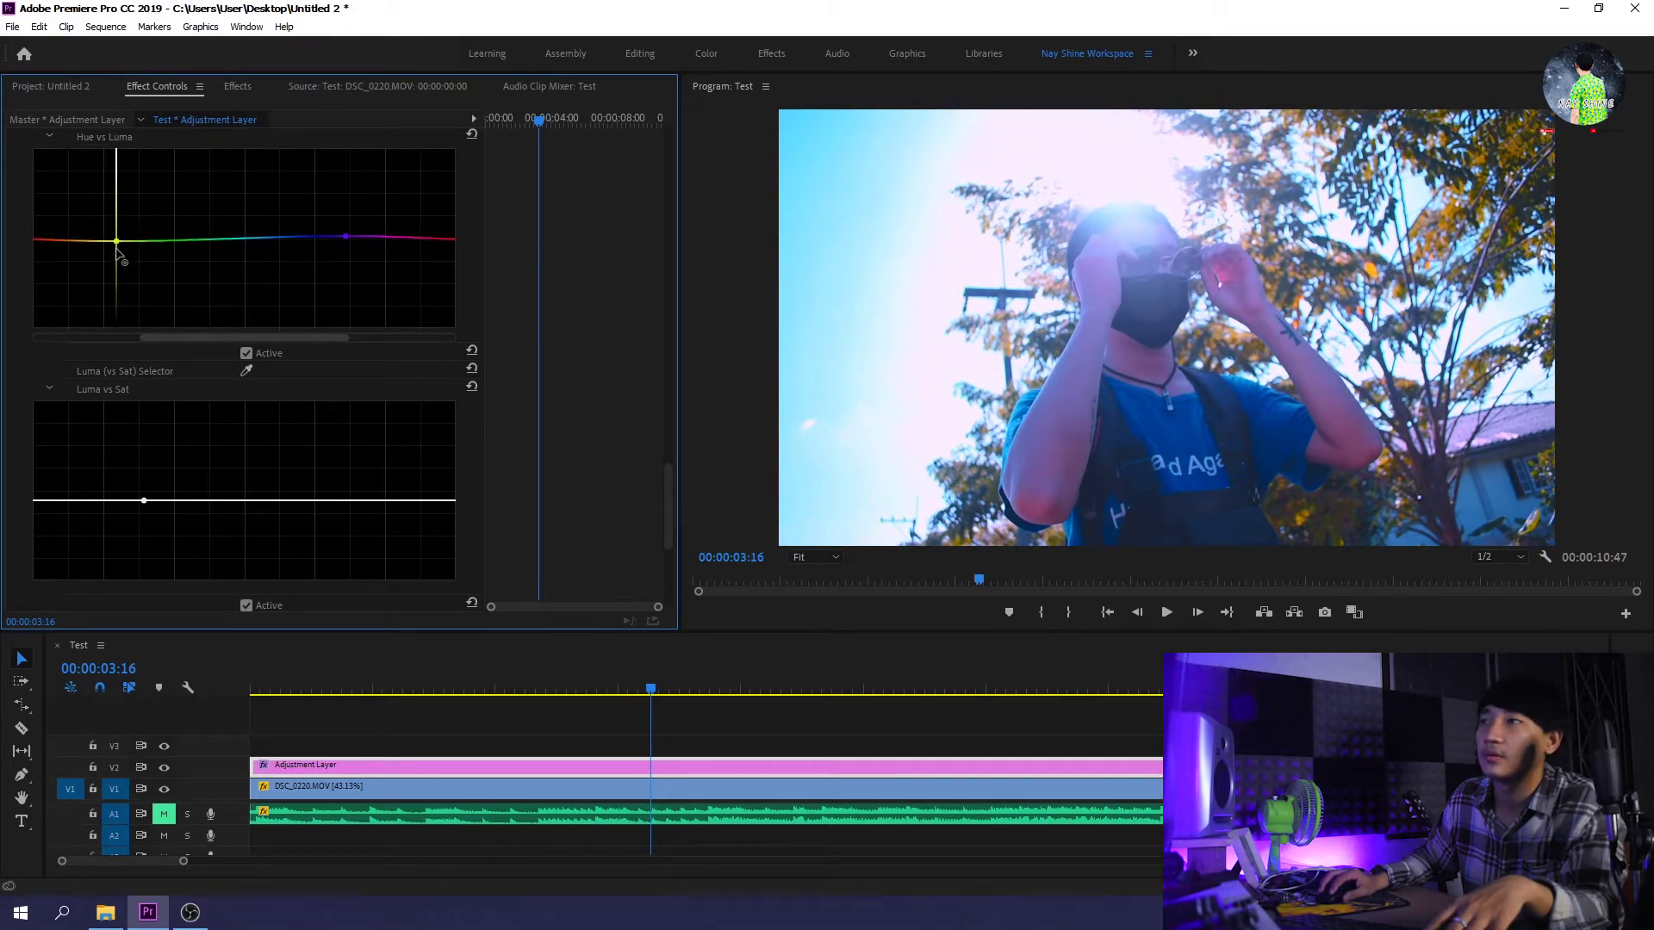
Step: Nudge a Hue vs Luma point, then pull the bright end of Luma vs Sat down
drag(118, 244, 118, 232)
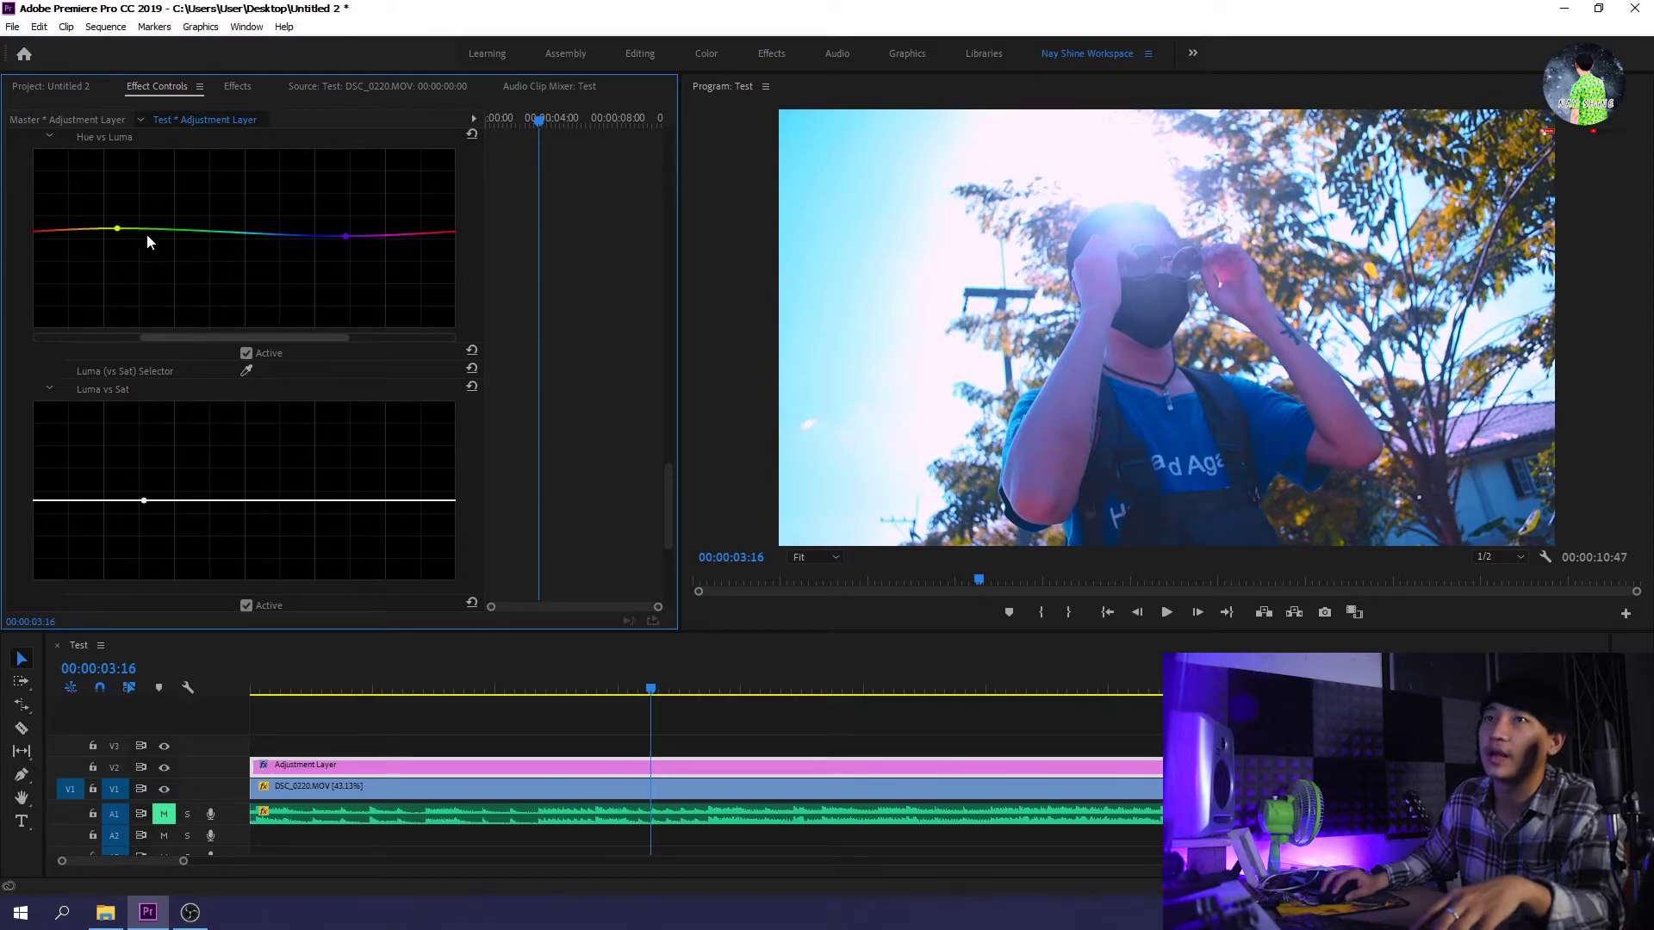
drag(118, 233, 116, 251)
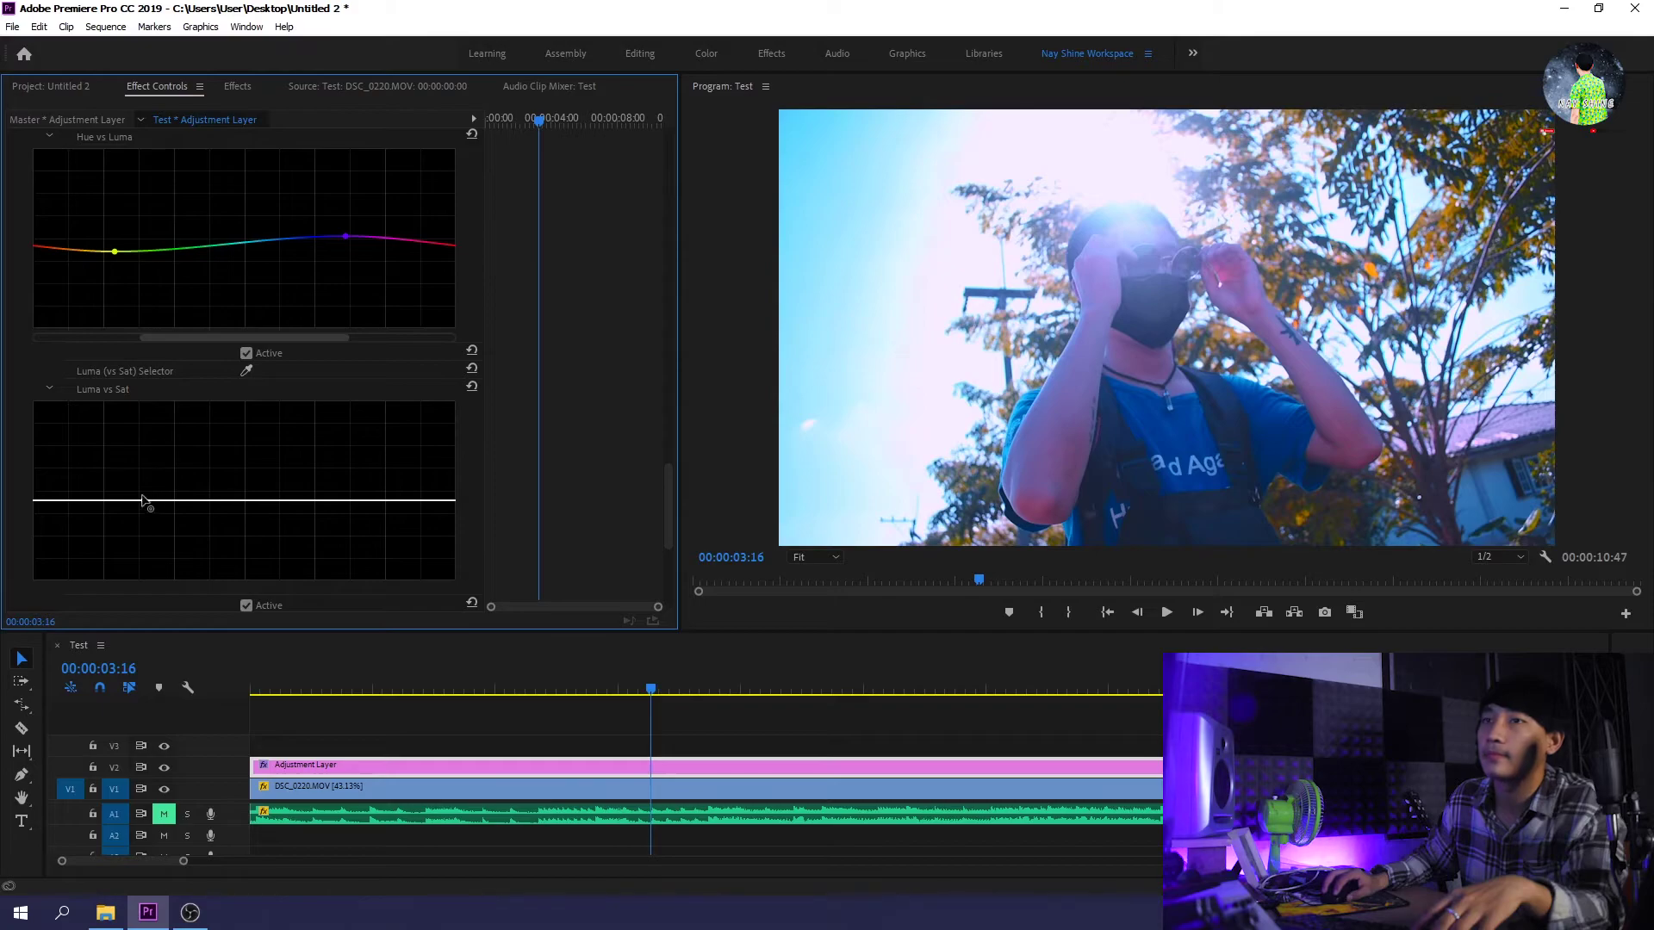
drag(143, 518, 138, 523)
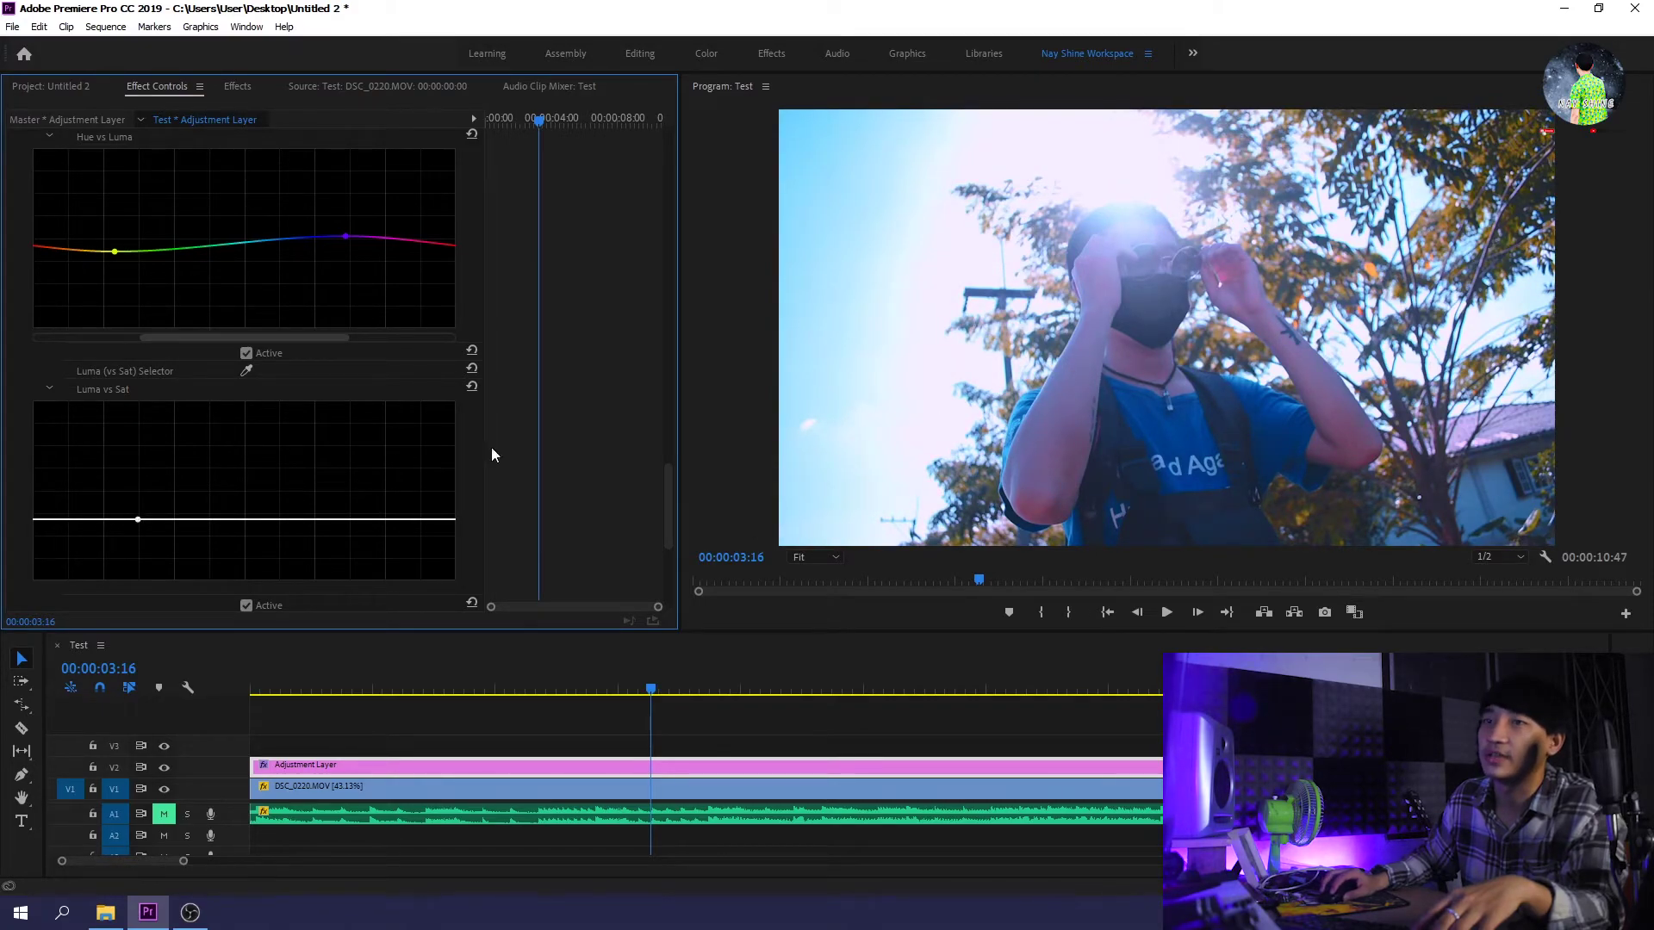
mouse_move(138, 522)
mouse_down()
mouse_move(143, 543)
mouse_move(147, 508)
mouse_up()
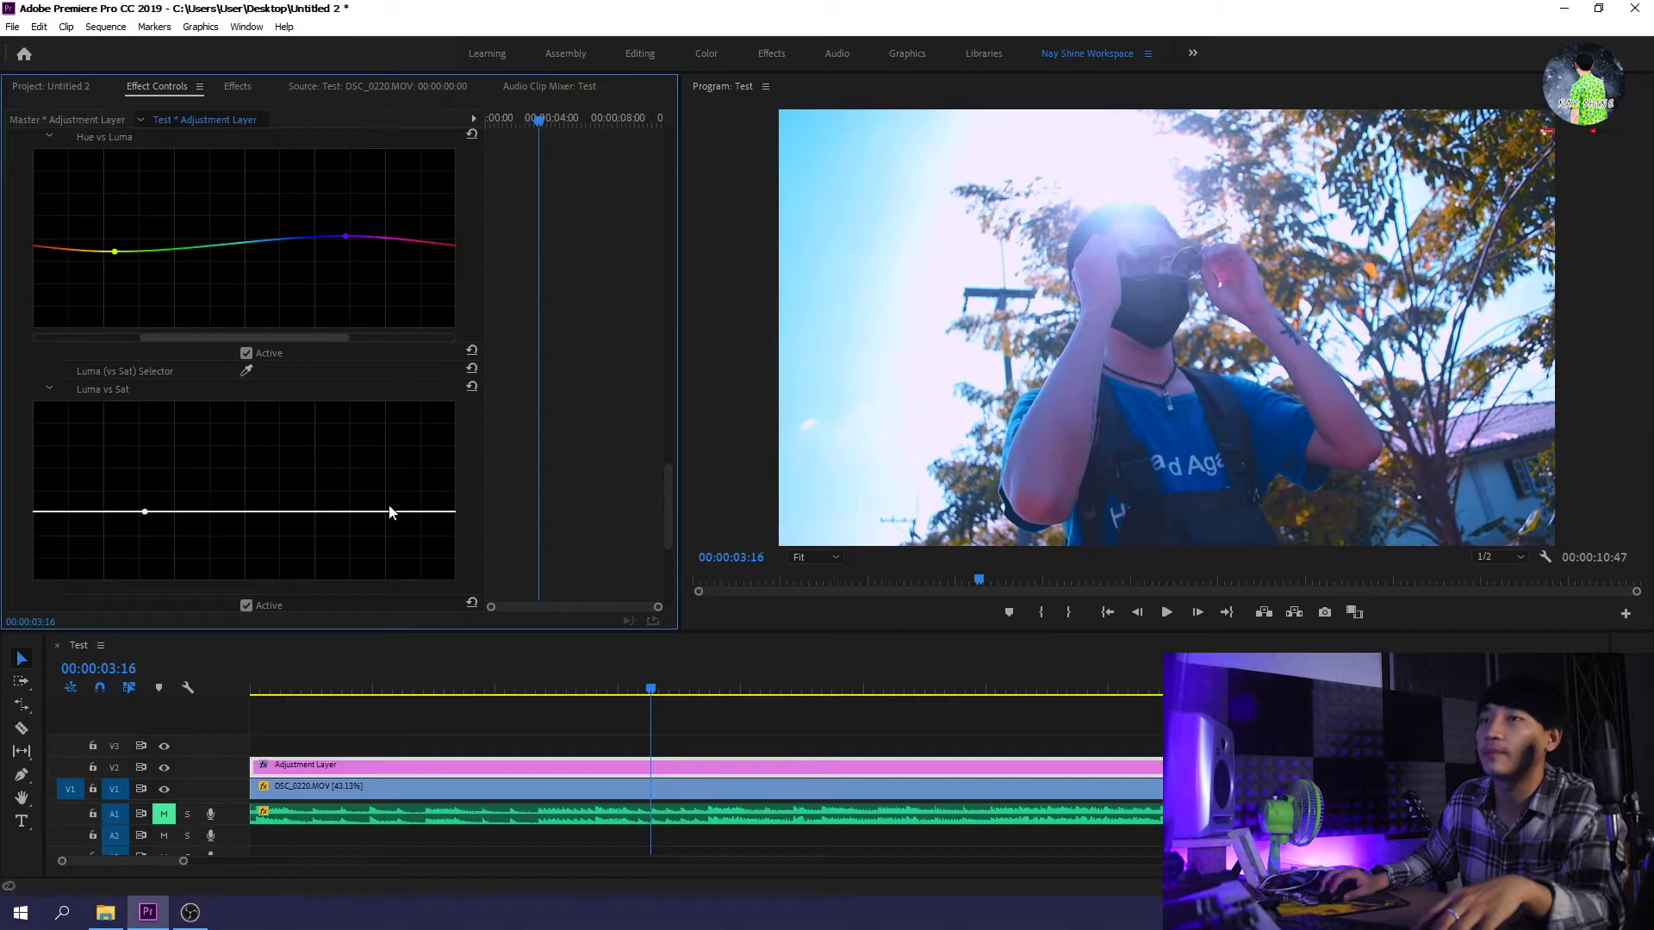
mouse_move(376, 517)
mouse_down()
mouse_move(362, 500)
mouse_move(358, 538)
mouse_move(358, 517)
mouse_up()
scroll(371, 431, up, 2)
scroll(578, 428, up, 2)
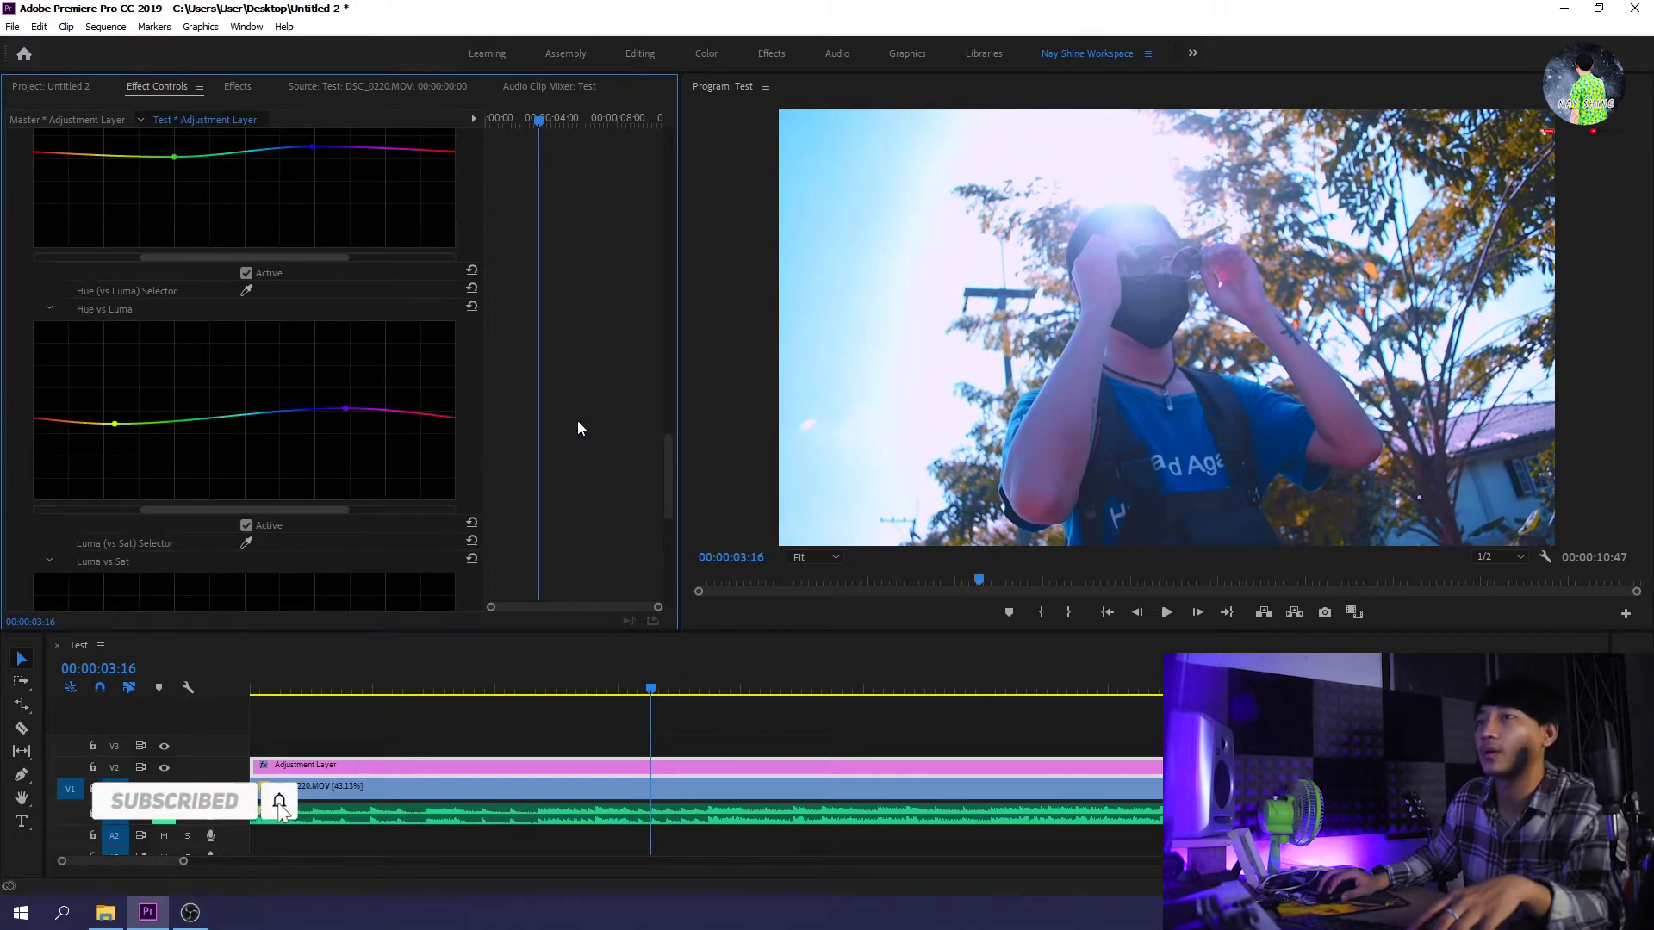
drag(670, 449, 669, 342)
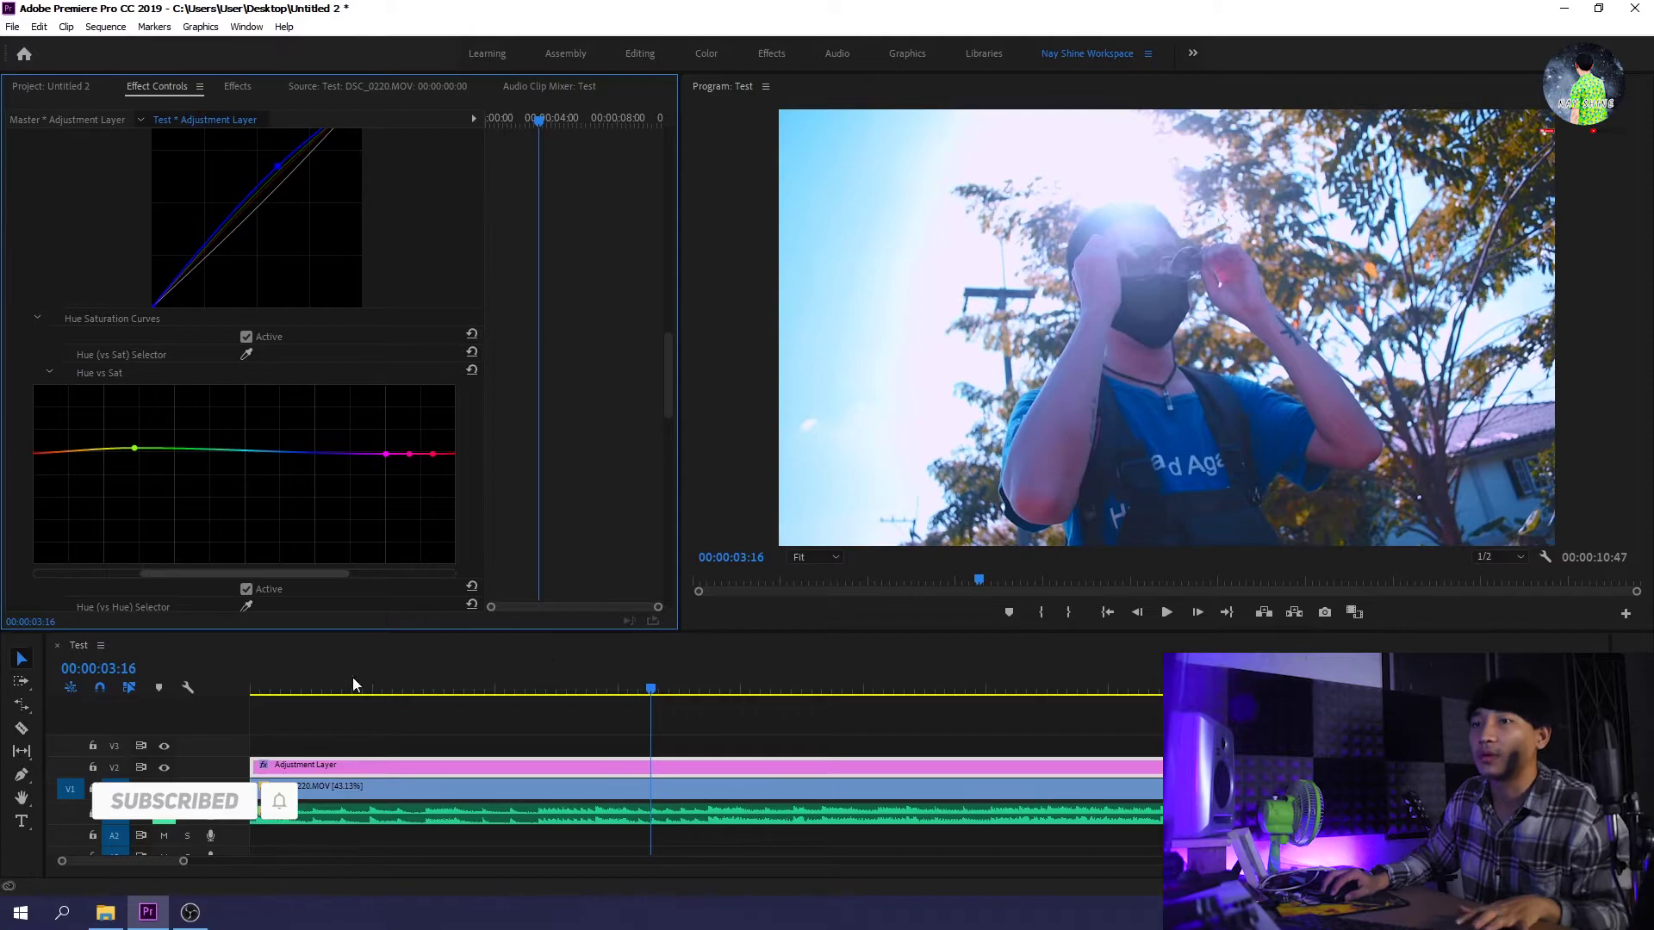
click(373, 703)
key(Home)
key(space)
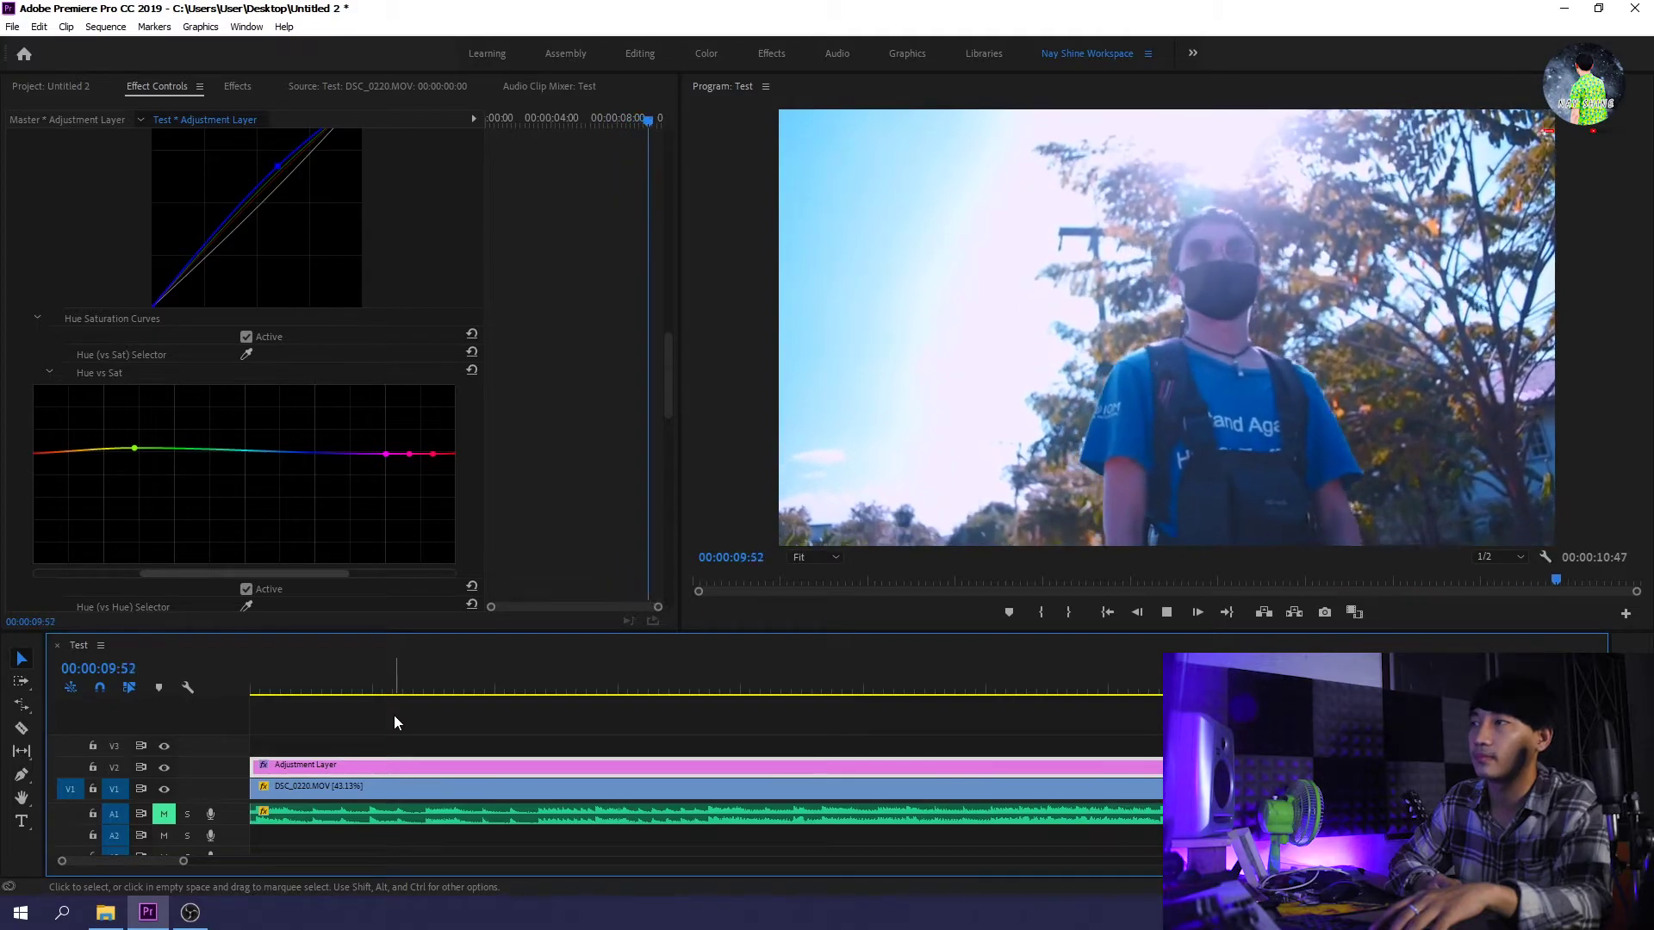
key(space)
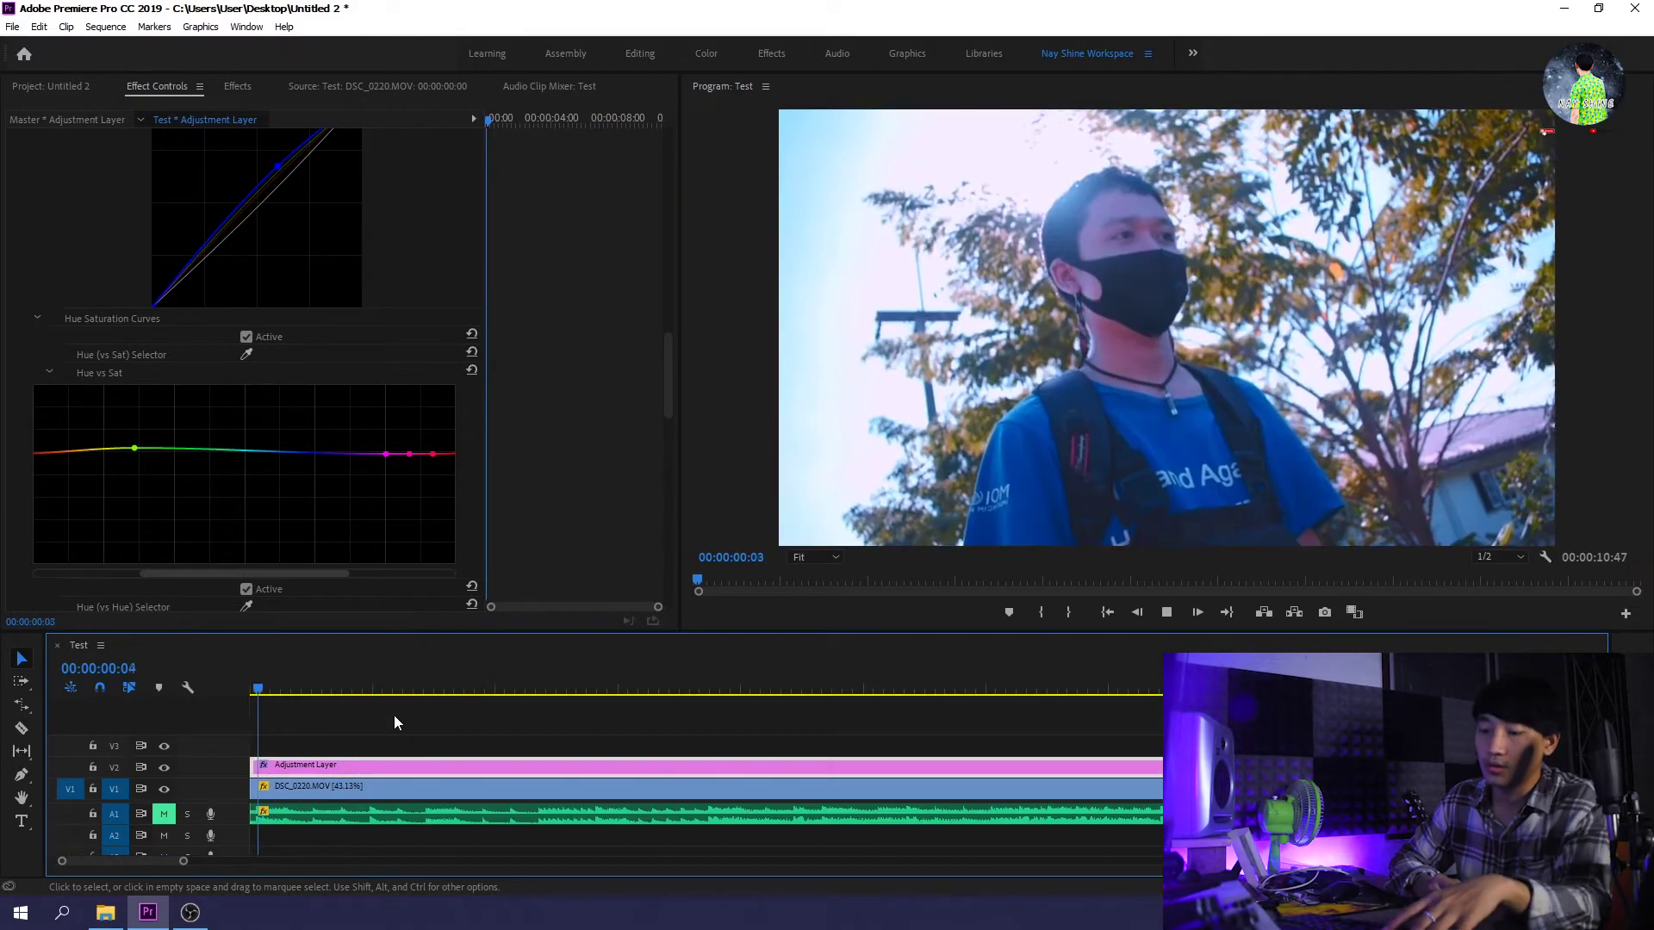
key(space)
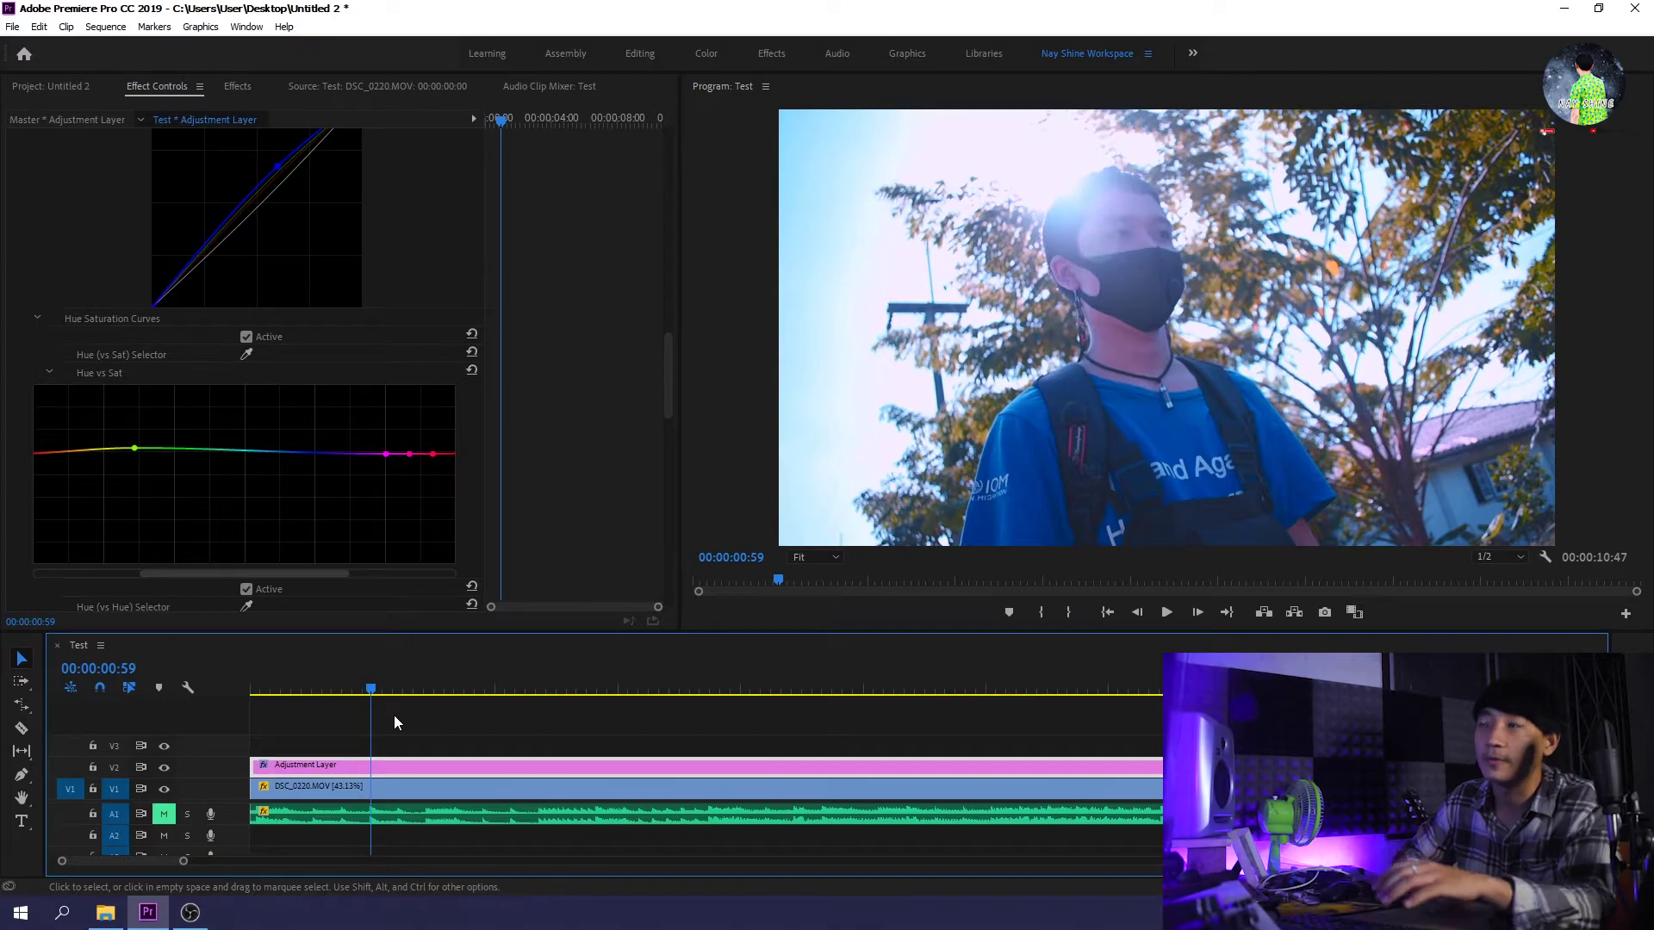
click(165, 769)
key(Home)
key(space)
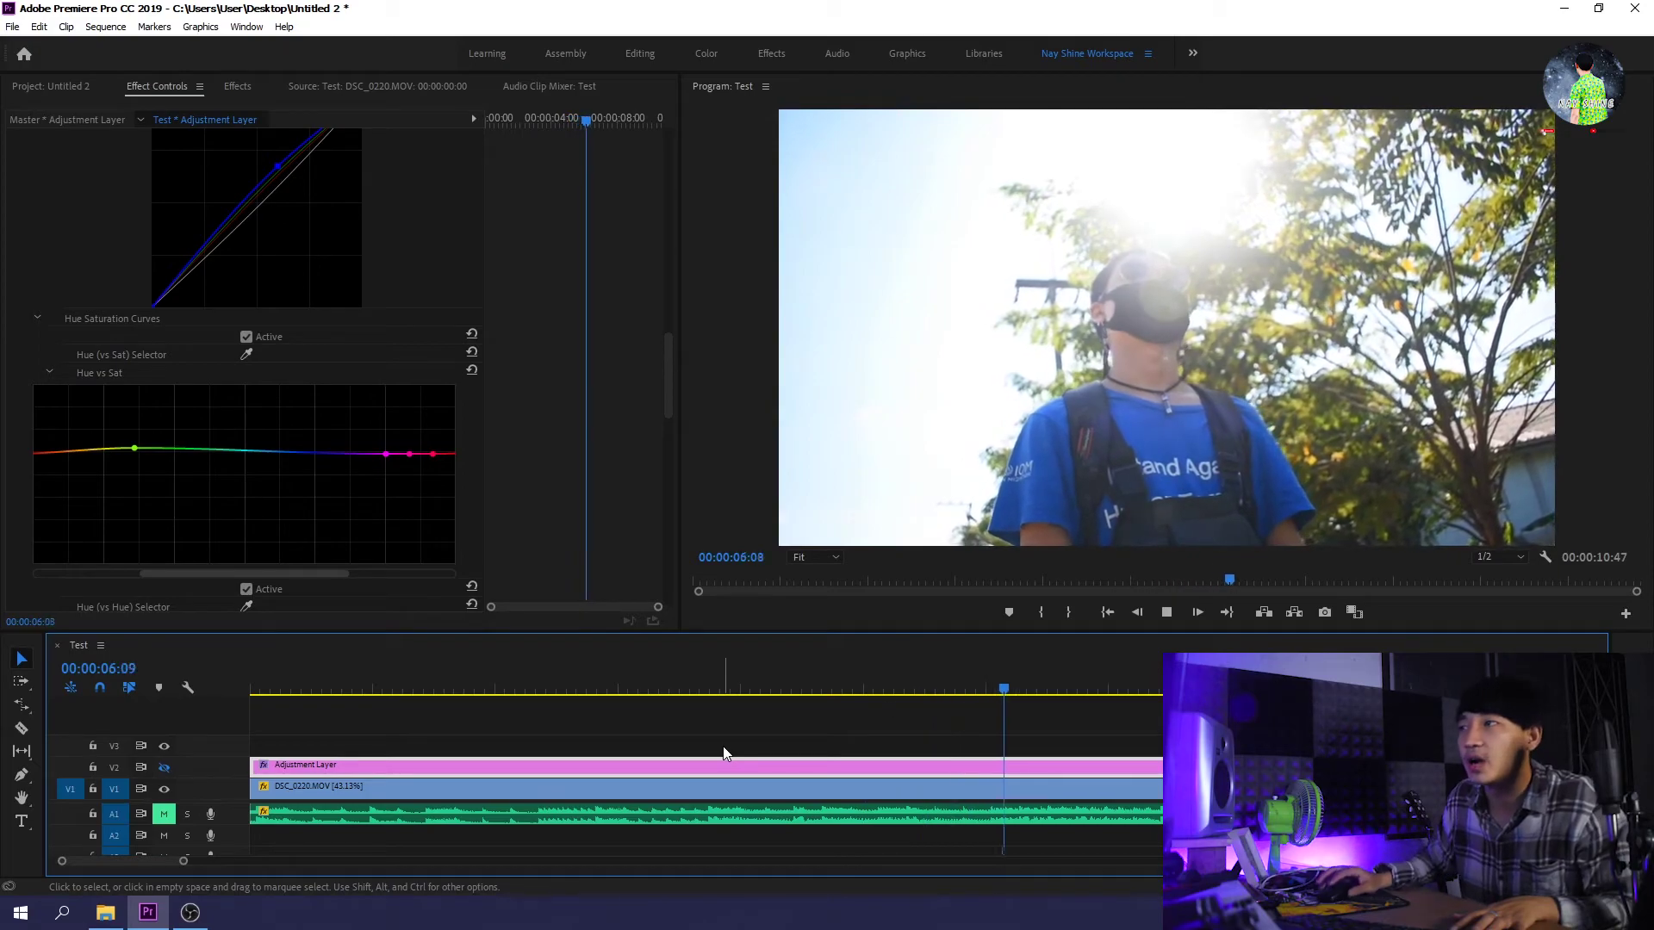
key(space)
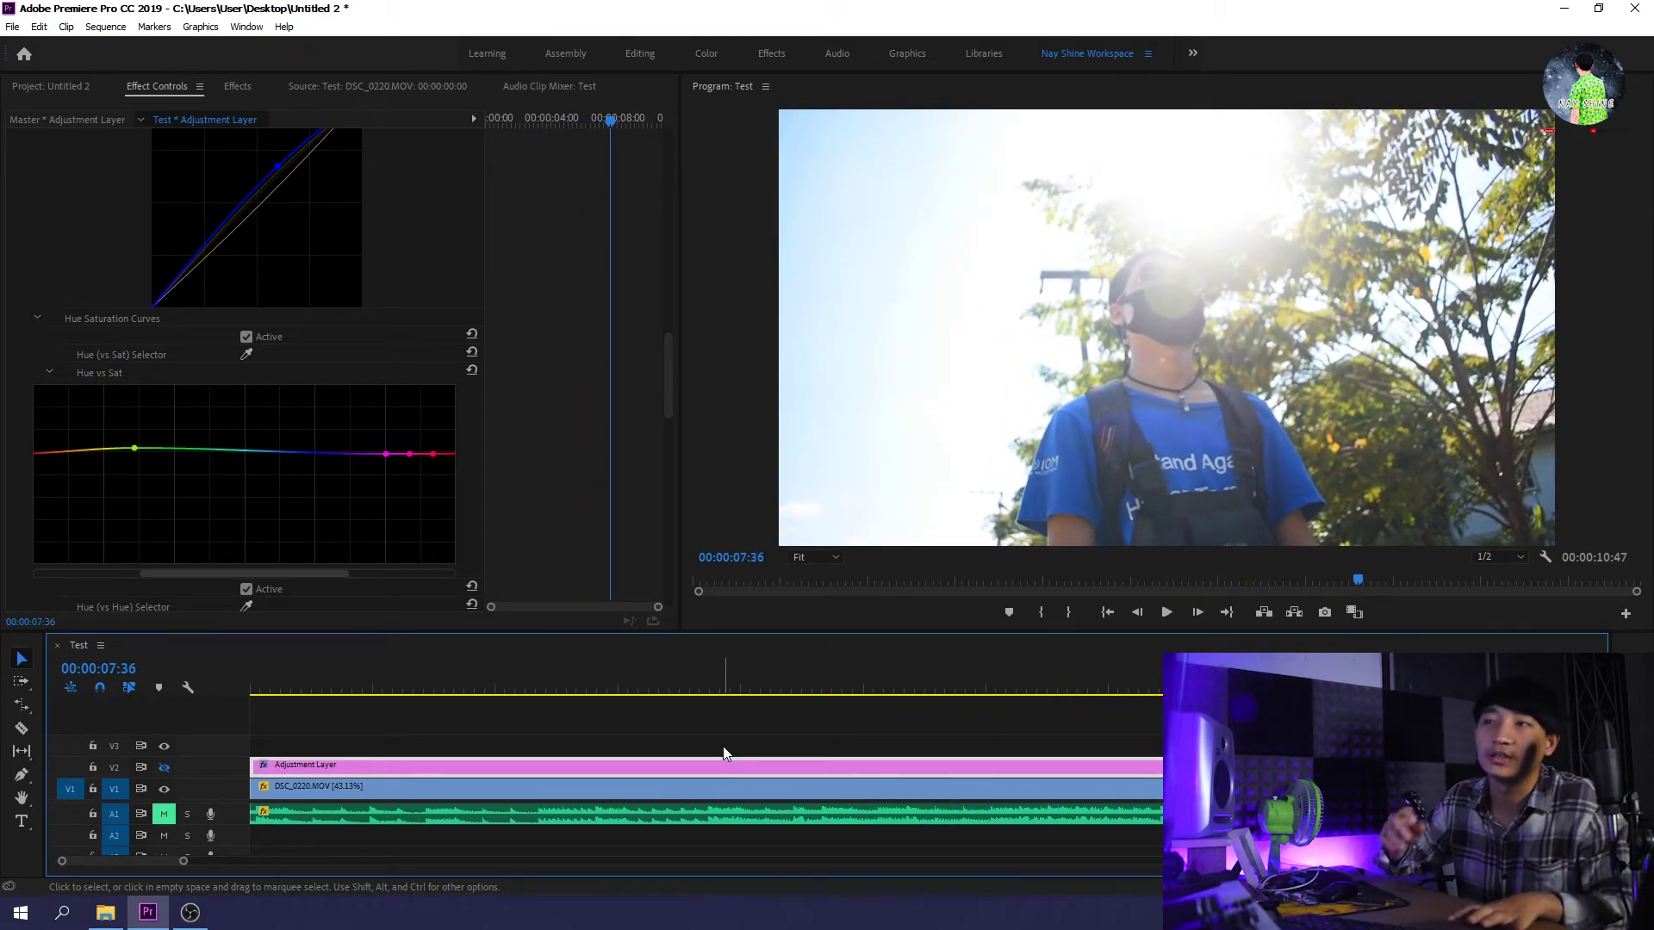
click(164, 767)
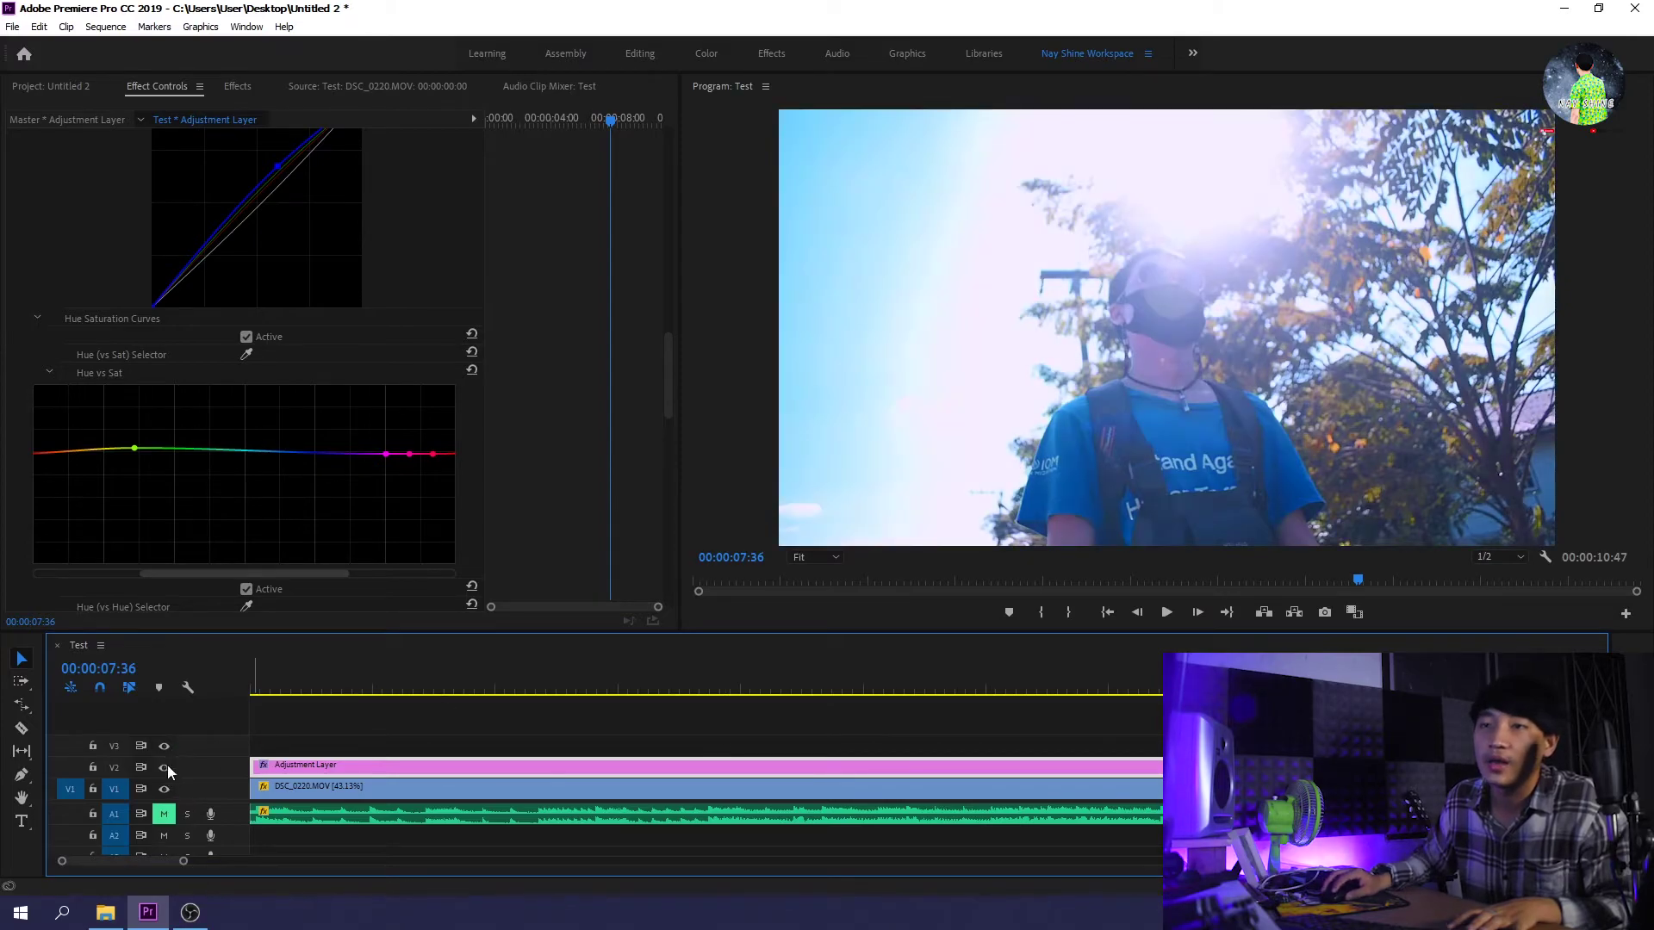
key(Home)
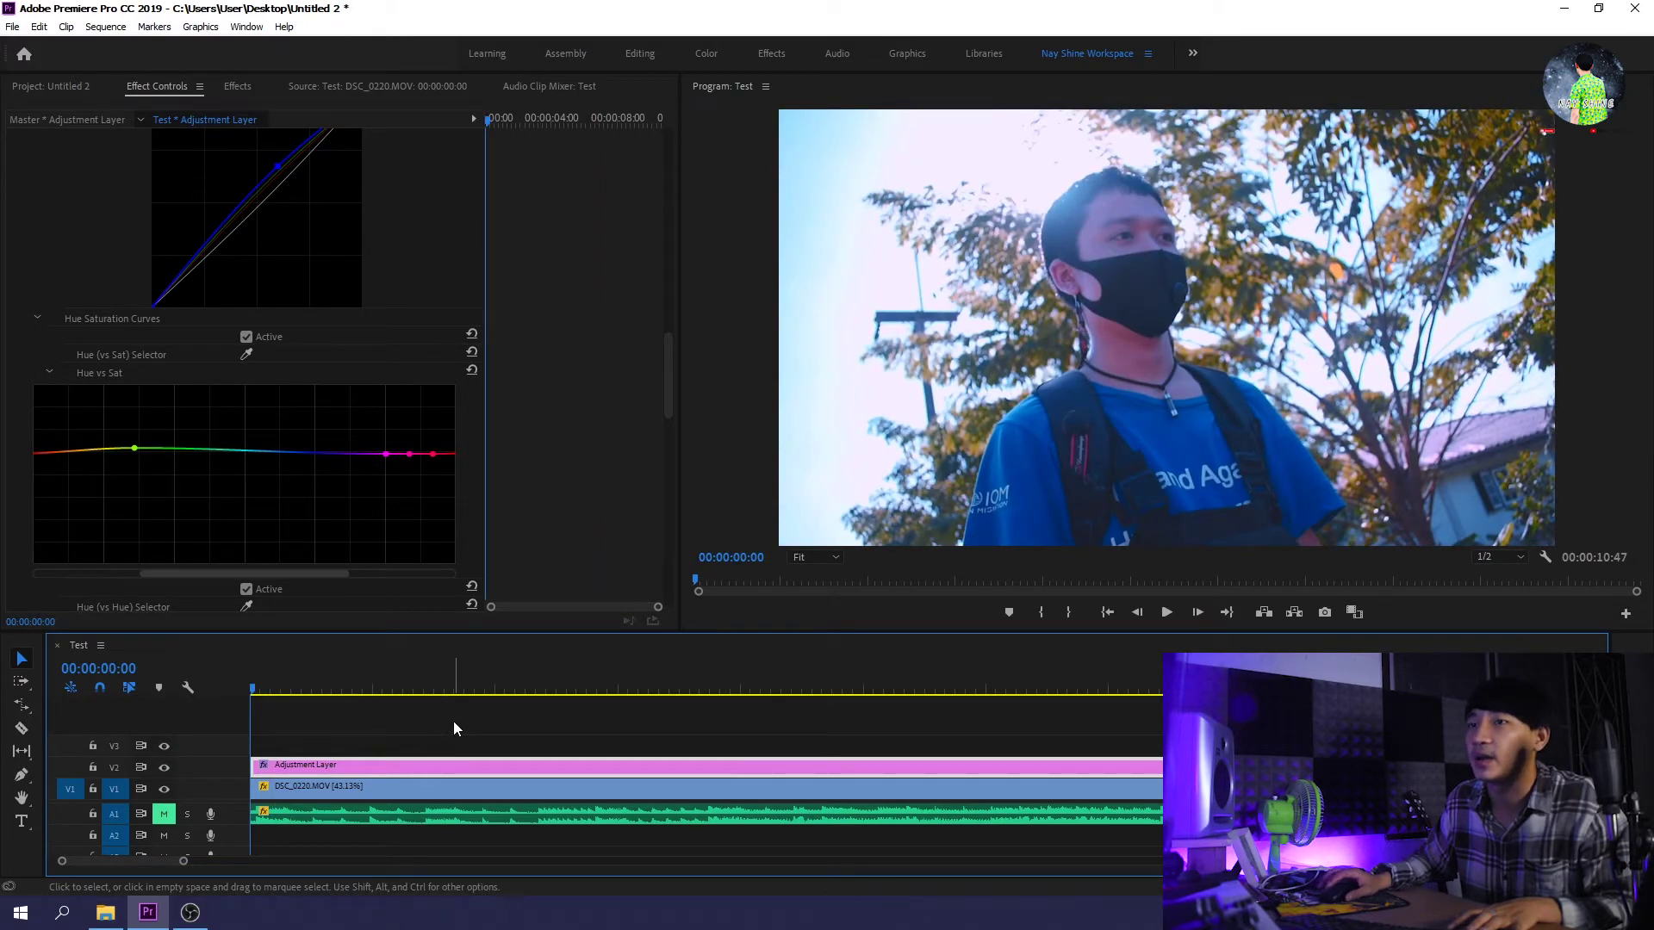
key(space)
key(space)
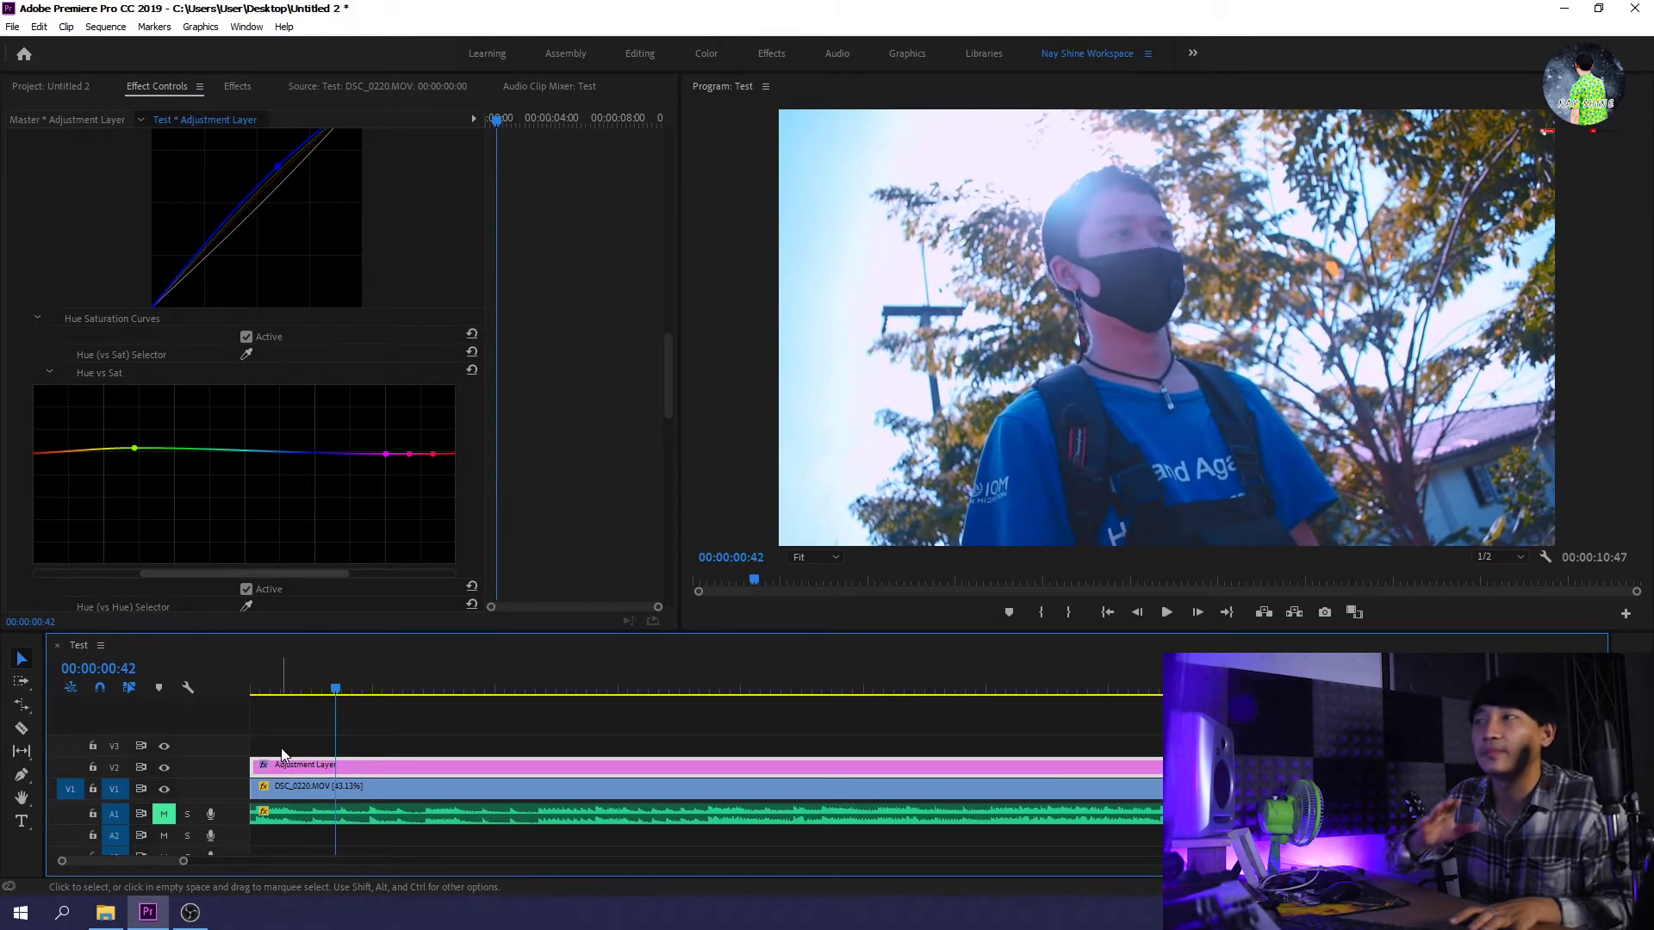
key(space)
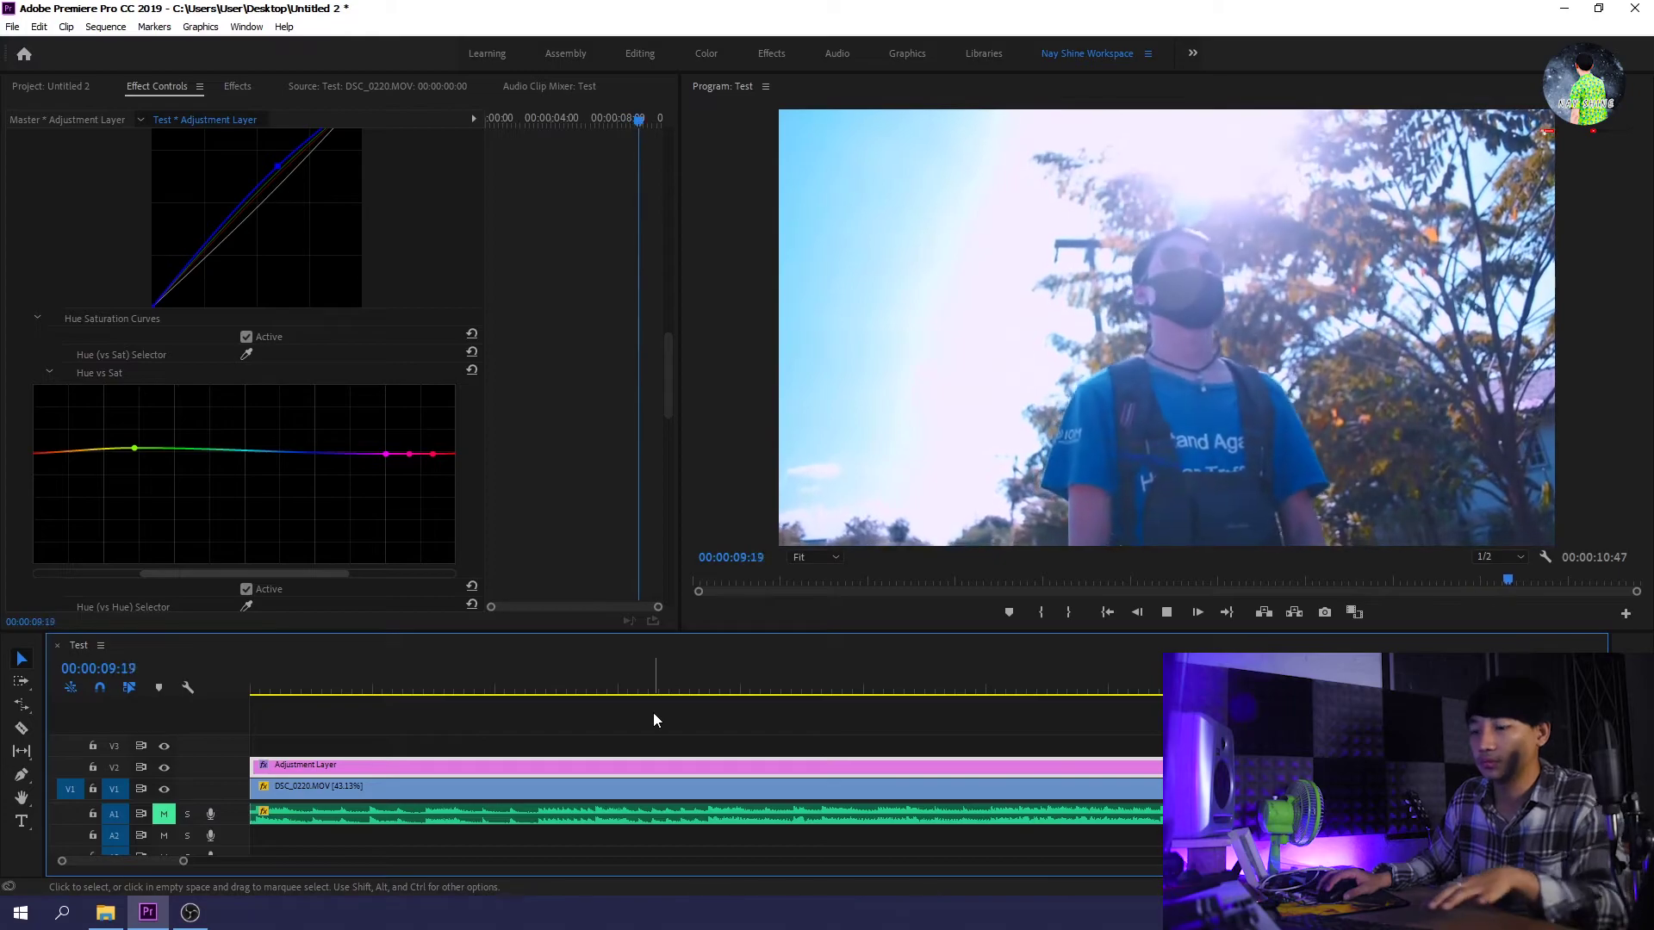
key(minus)
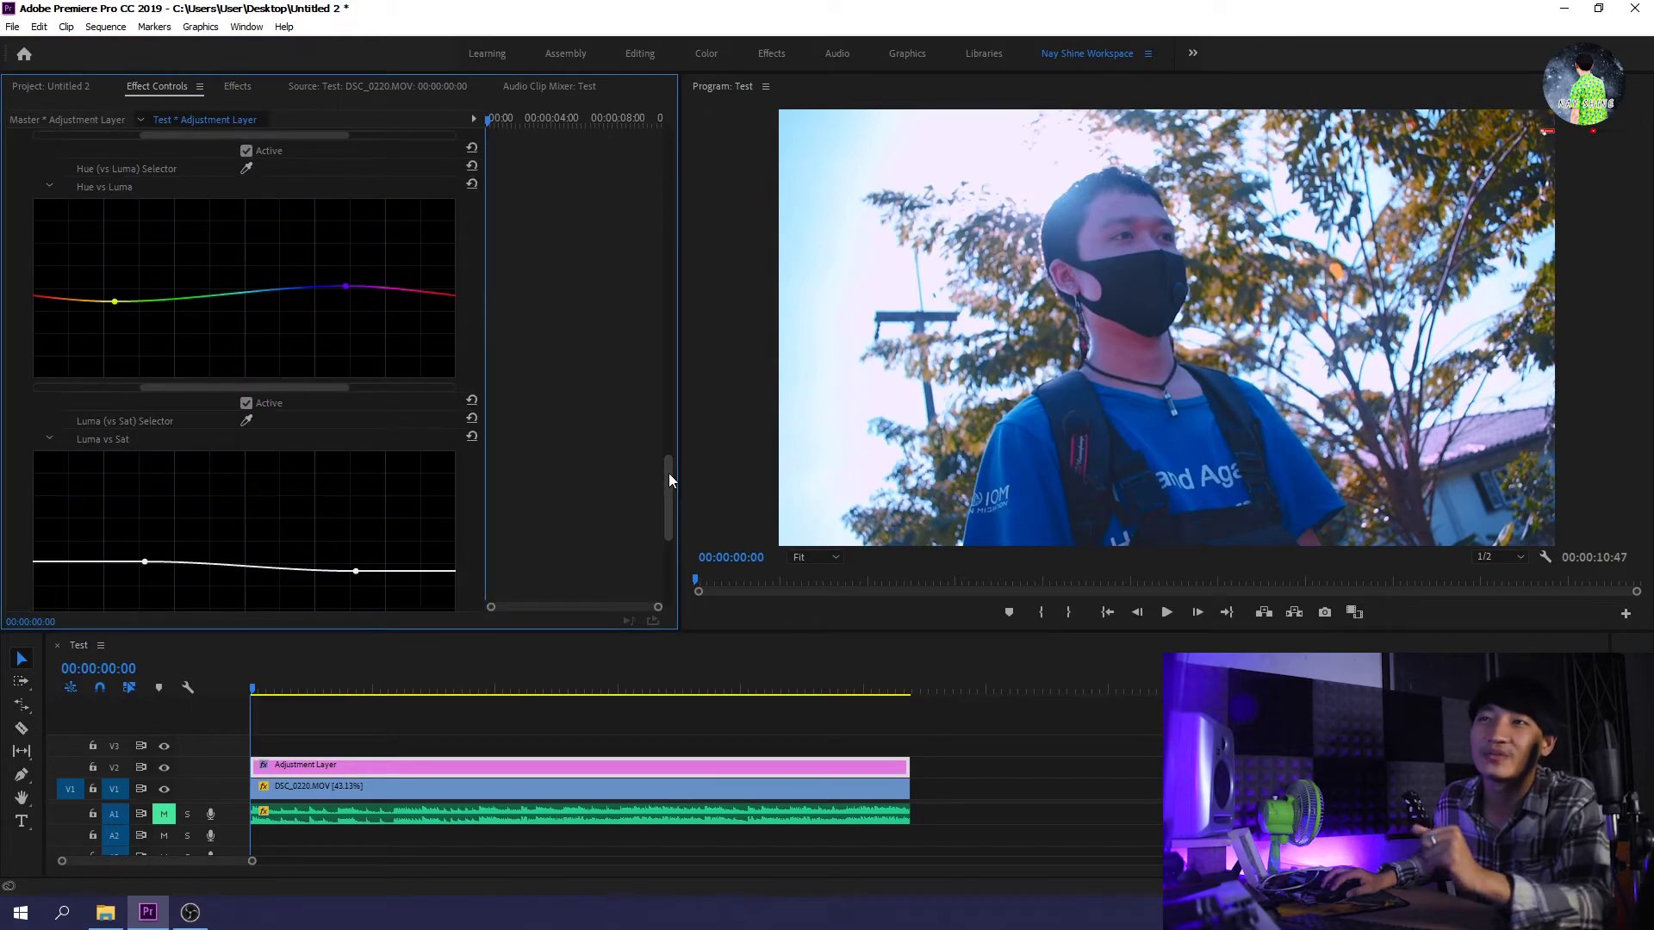
Step: With the playhead at 00:00:00:36, toggle the V2 adjustment layer's grade off and on to compare
drag(668, 473, 673, 416)
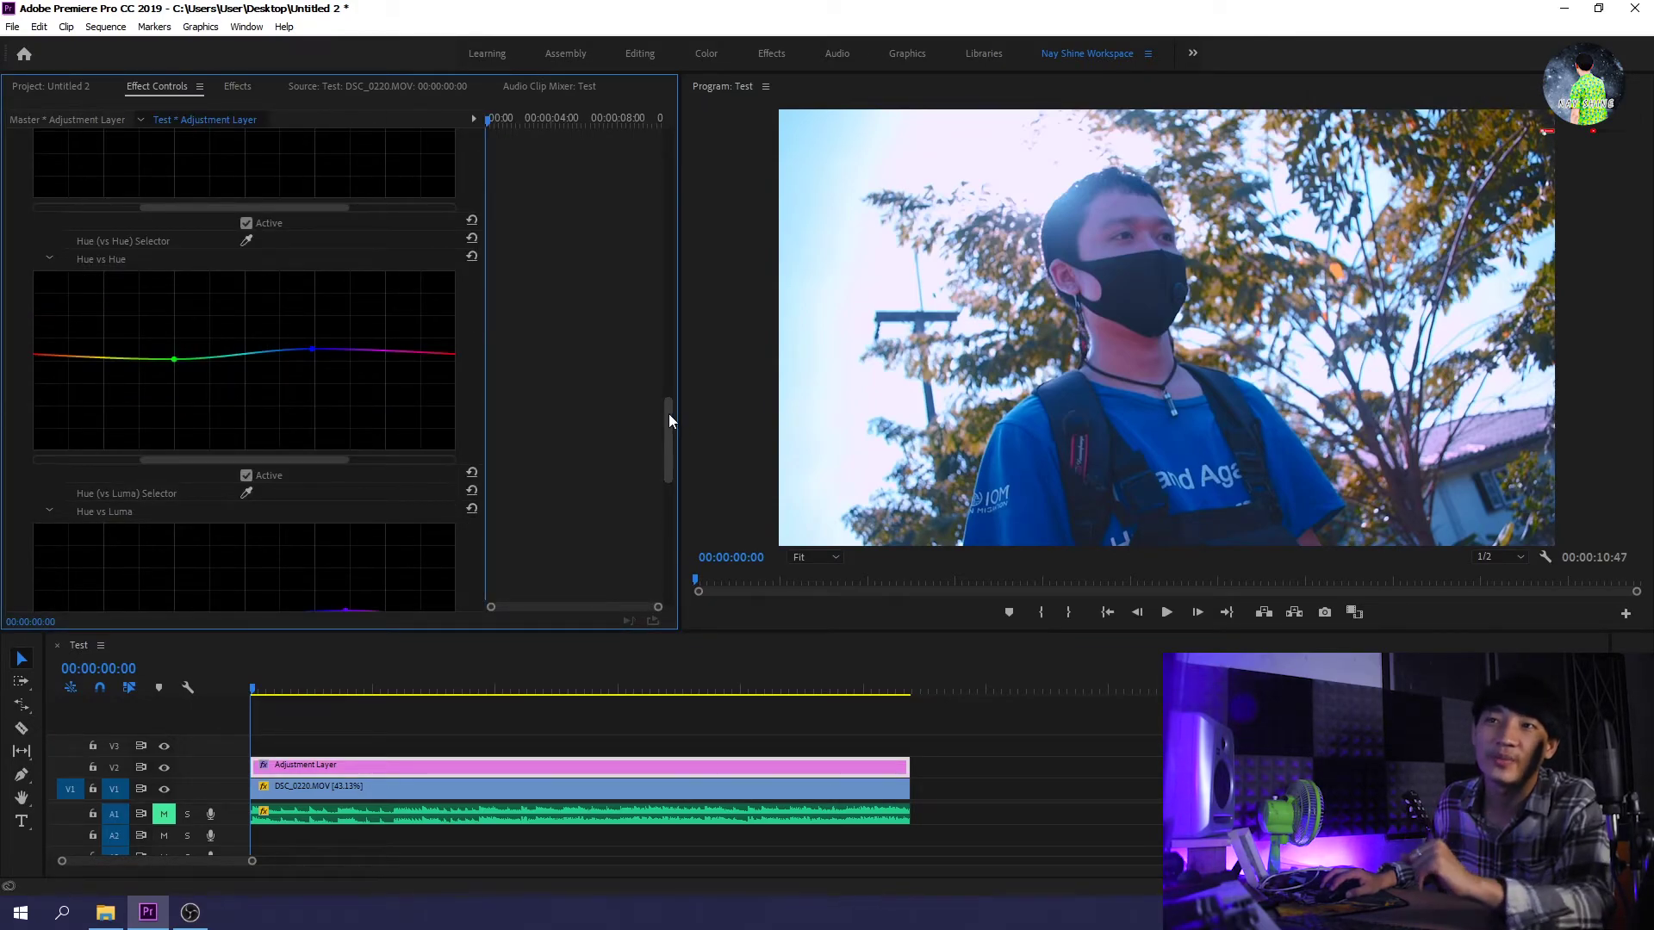
click(312, 703)
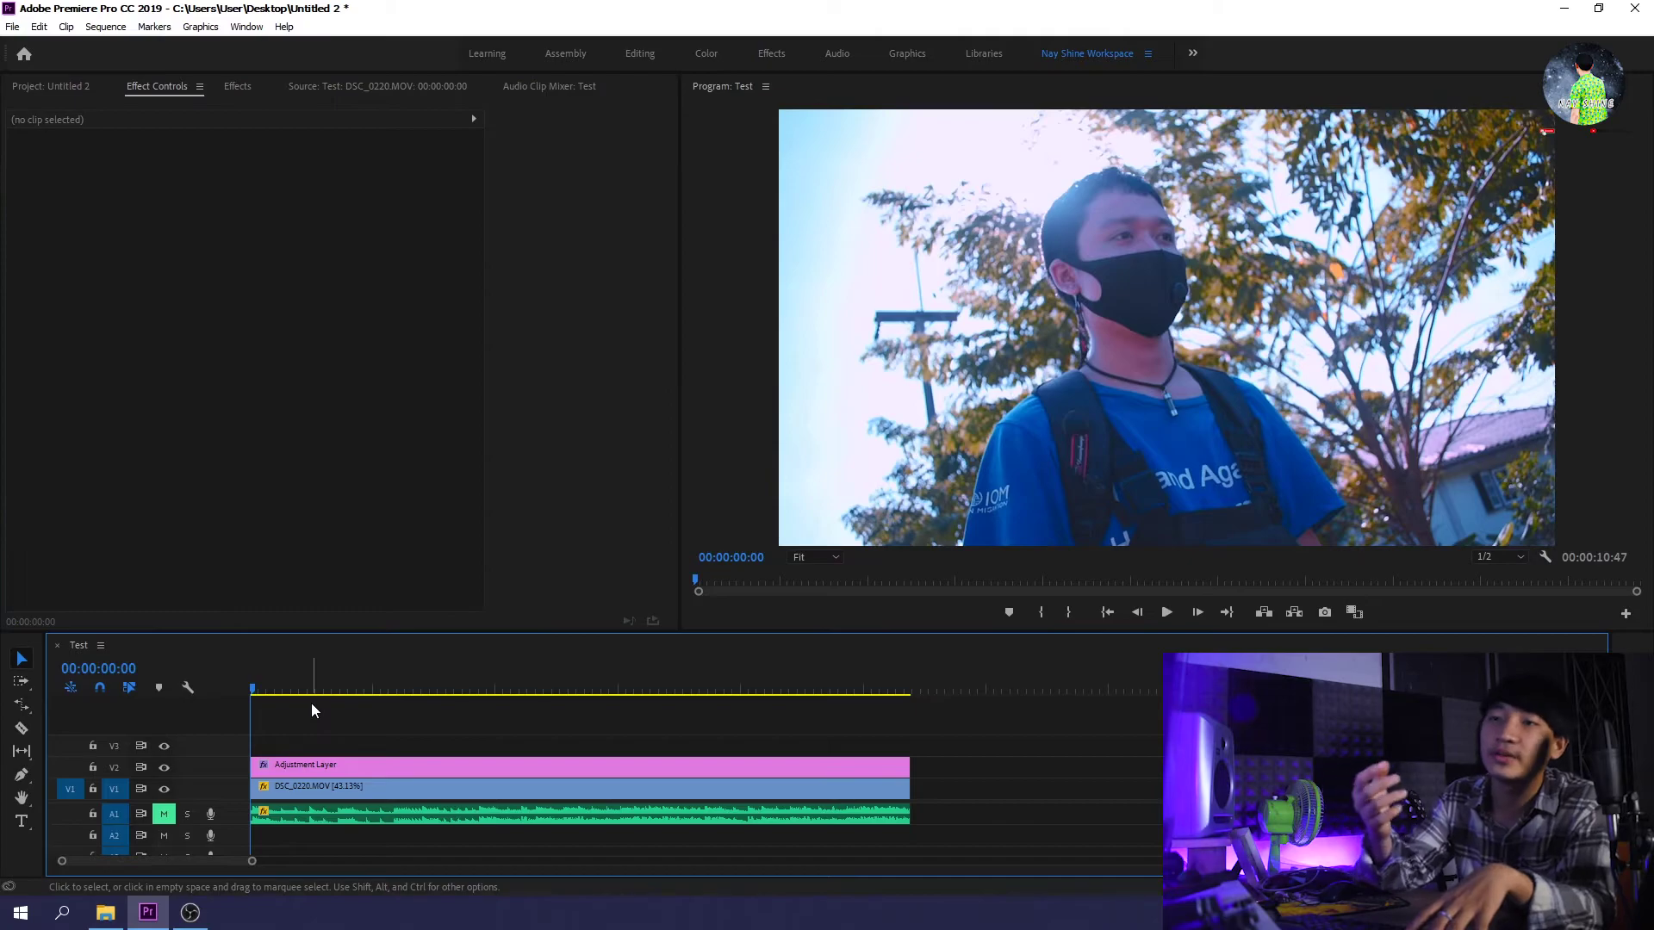
click(287, 688)
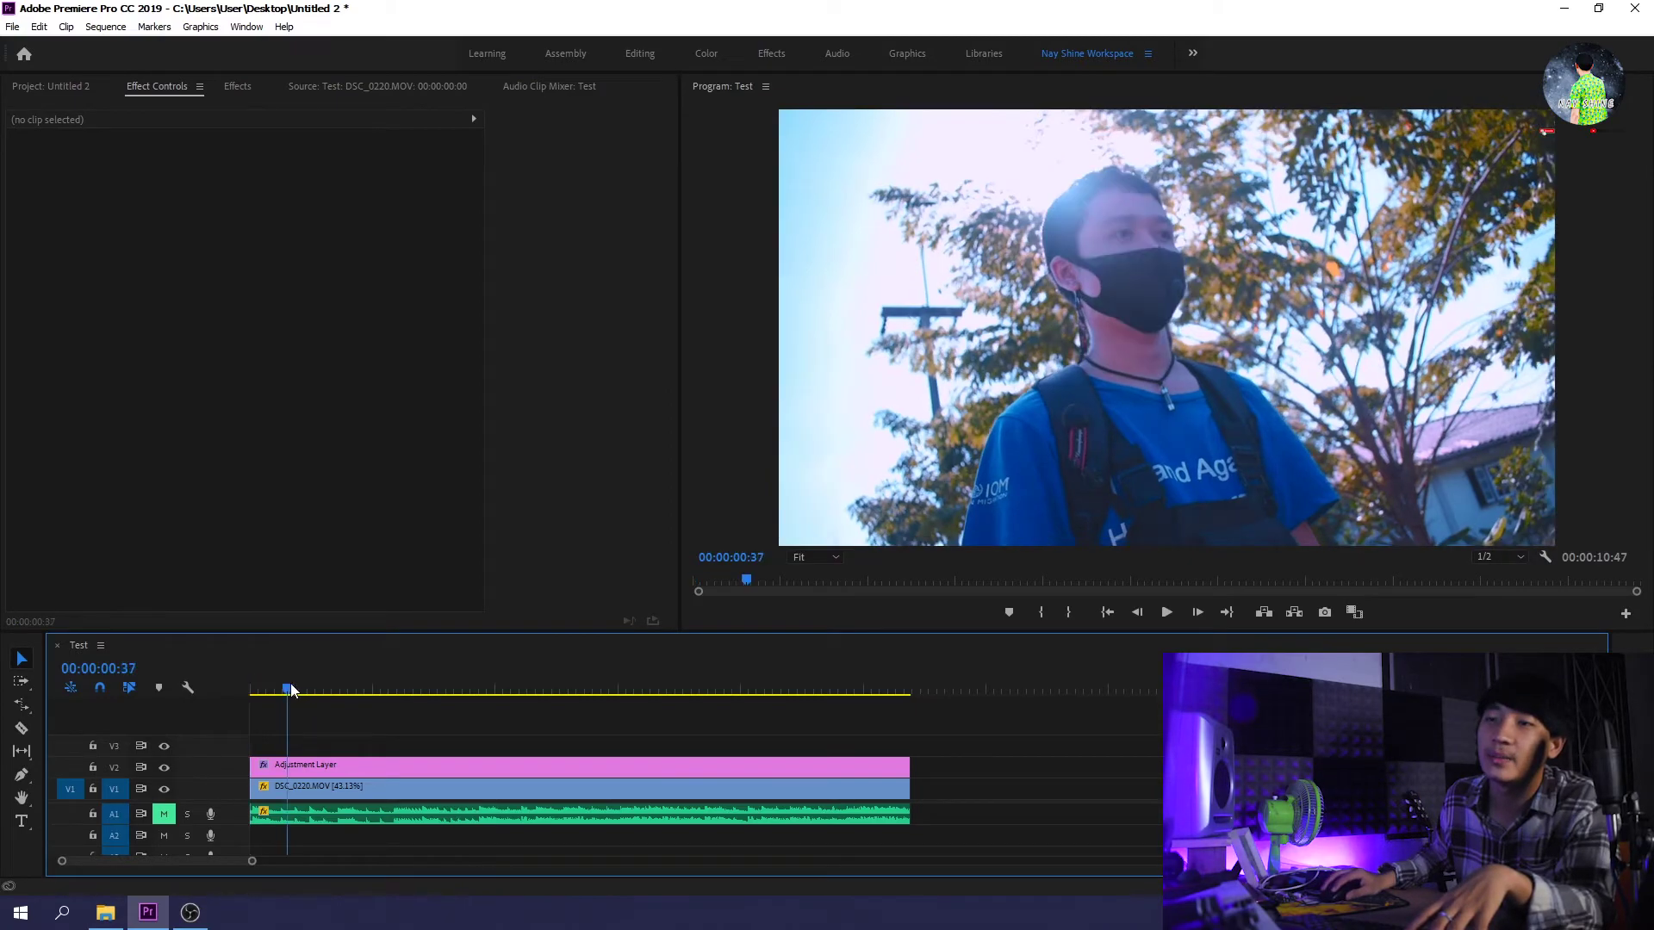
click(163, 769)
click(163, 768)
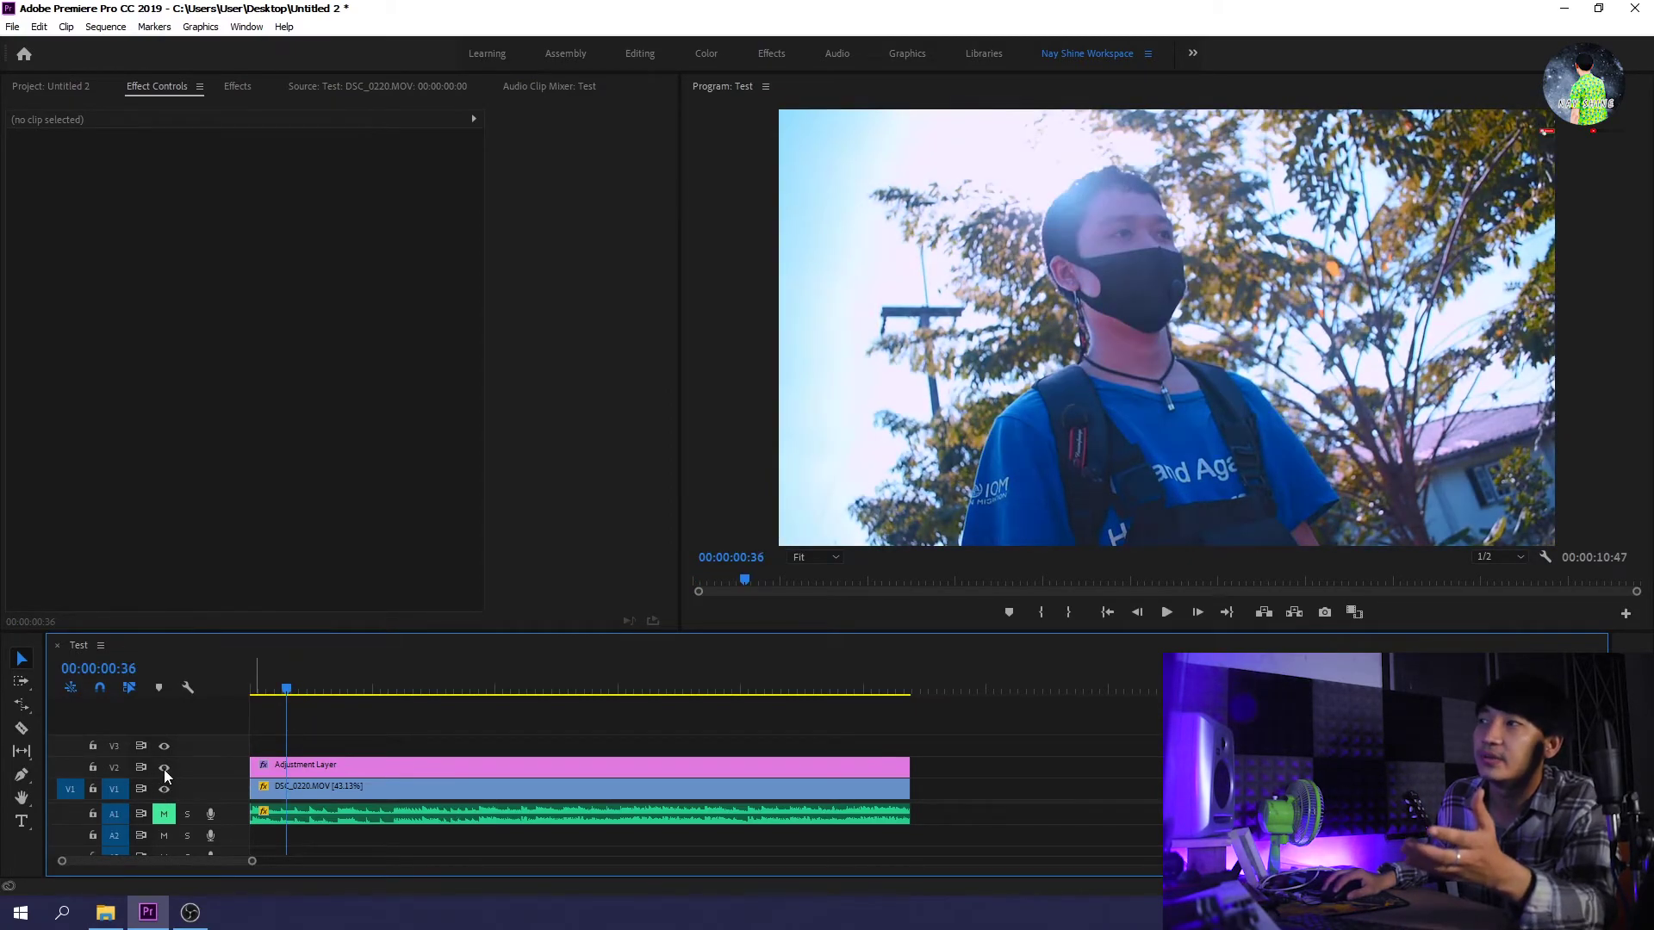
click(164, 768)
click(164, 768)
click(164, 768)
click(164, 769)
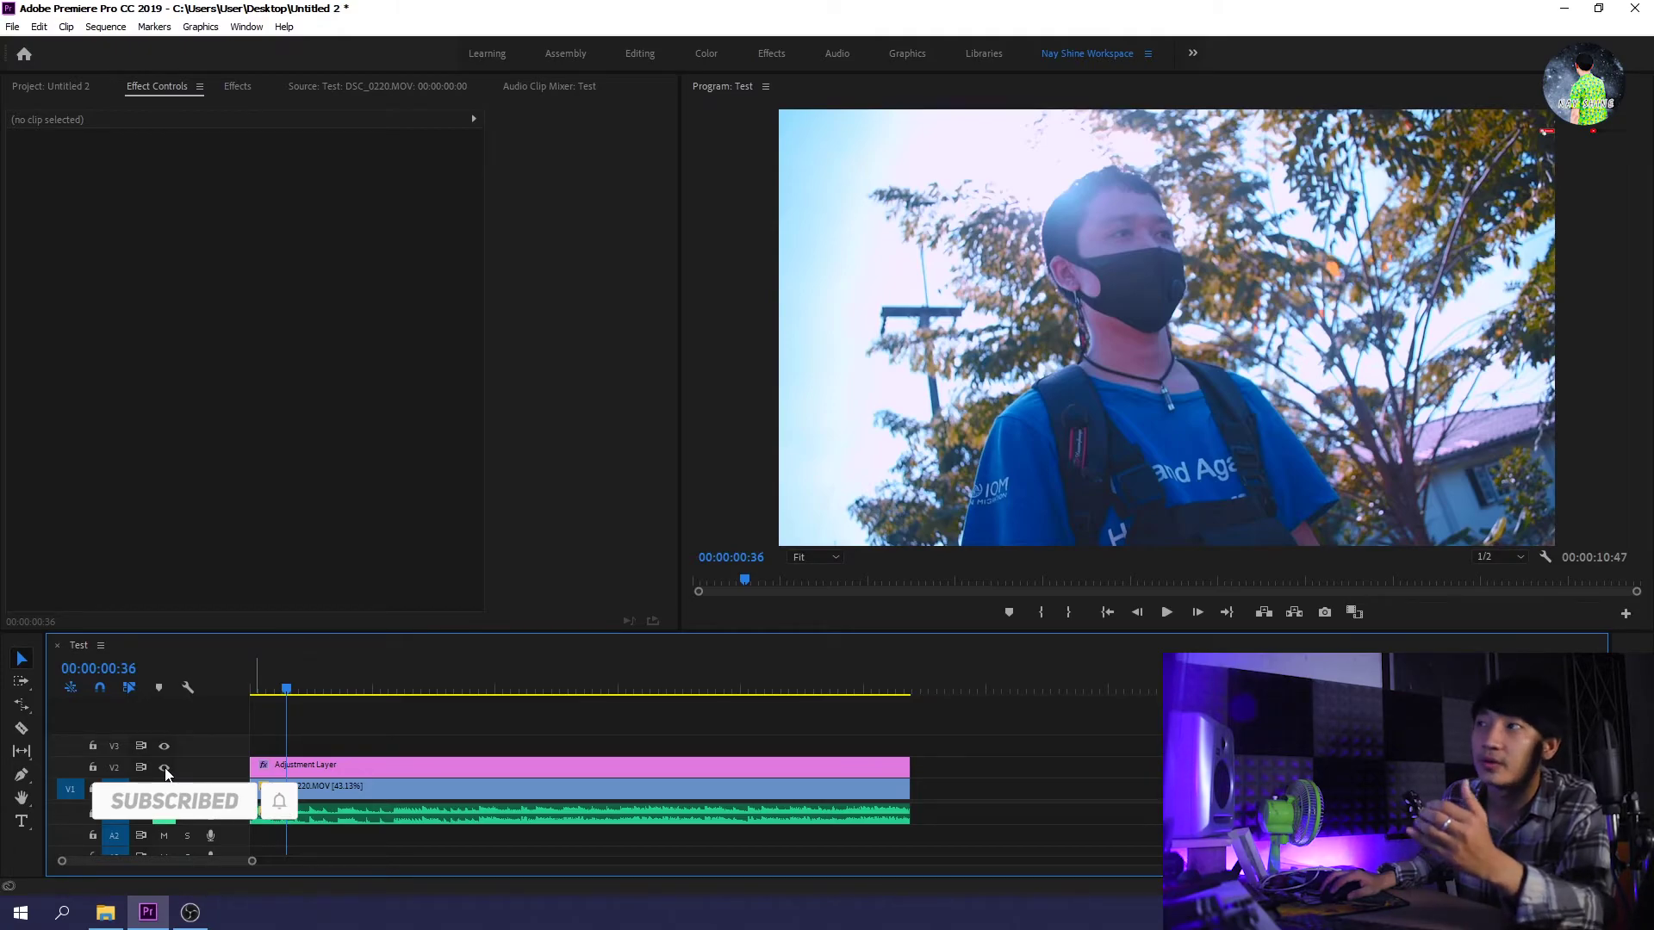
Step: Recheck natural colours against the grade, then select the Adjustment Layer clip to reveal its Lumetri settings
click(164, 768)
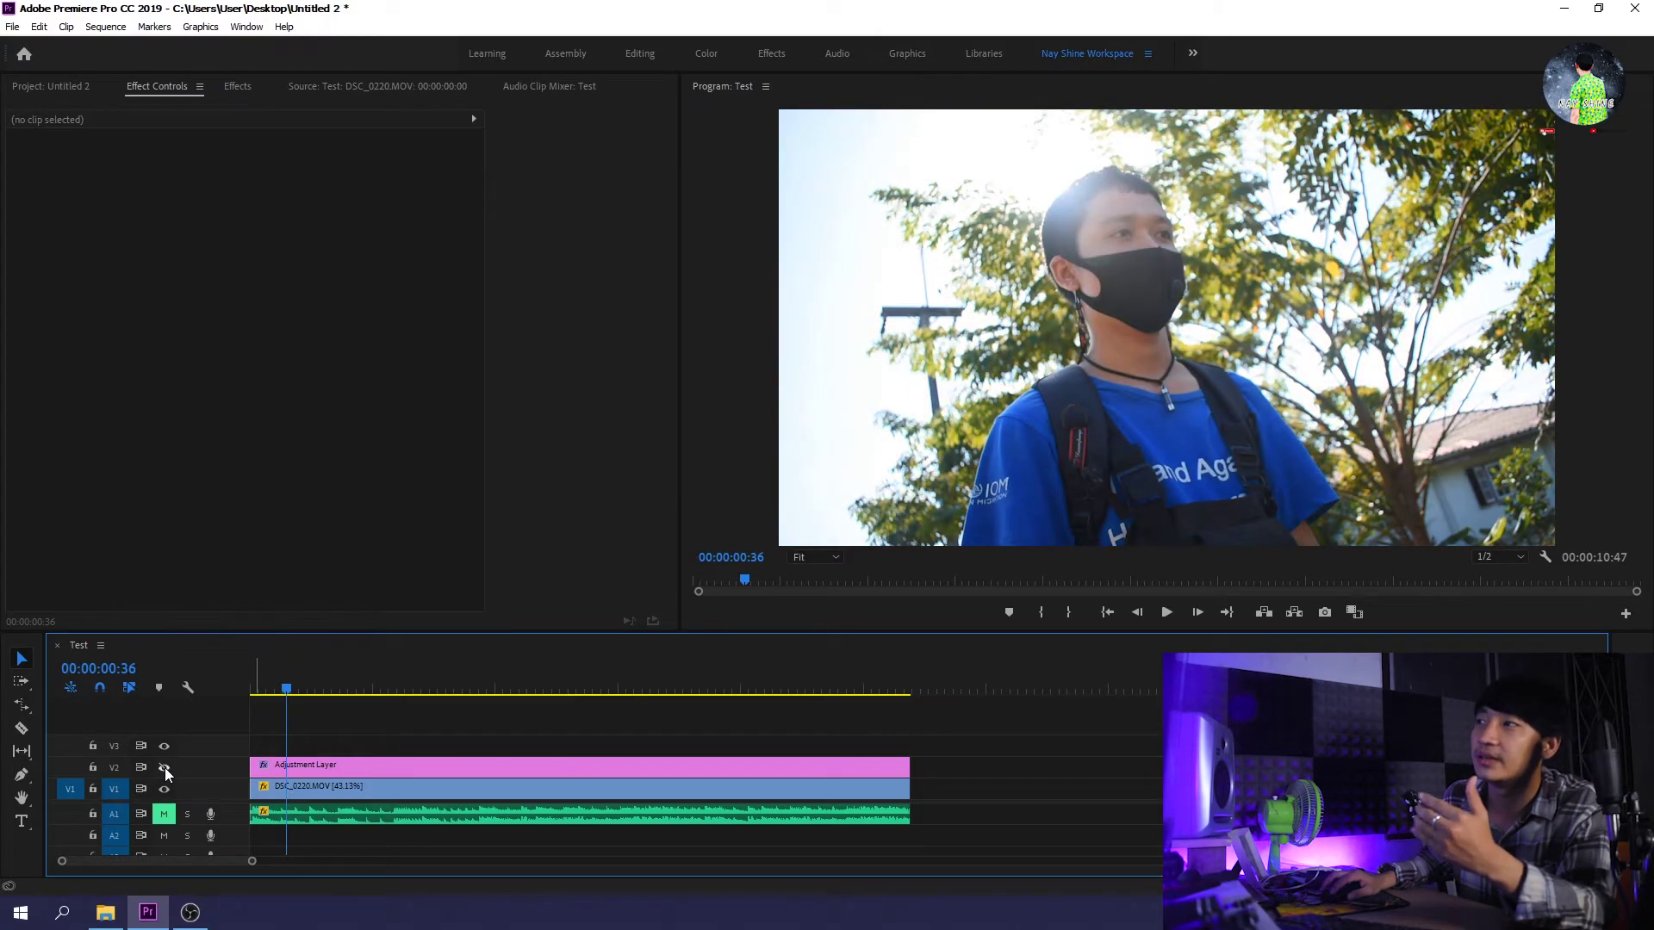
click(163, 767)
click(164, 767)
click(163, 767)
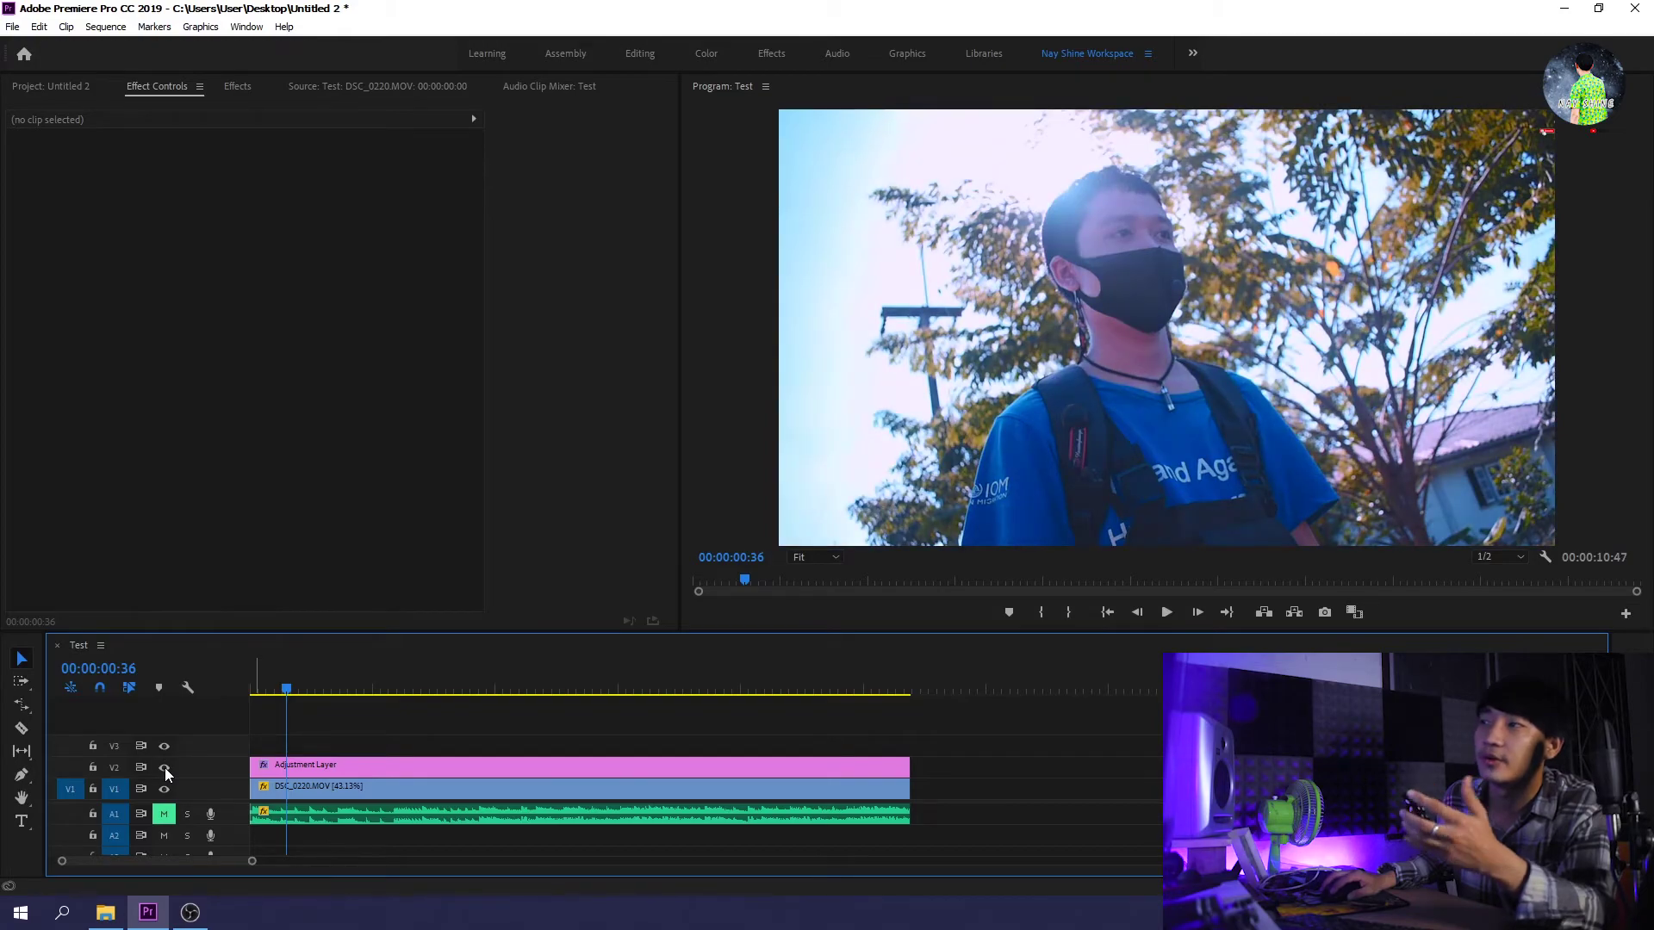
click(164, 767)
click(164, 767)
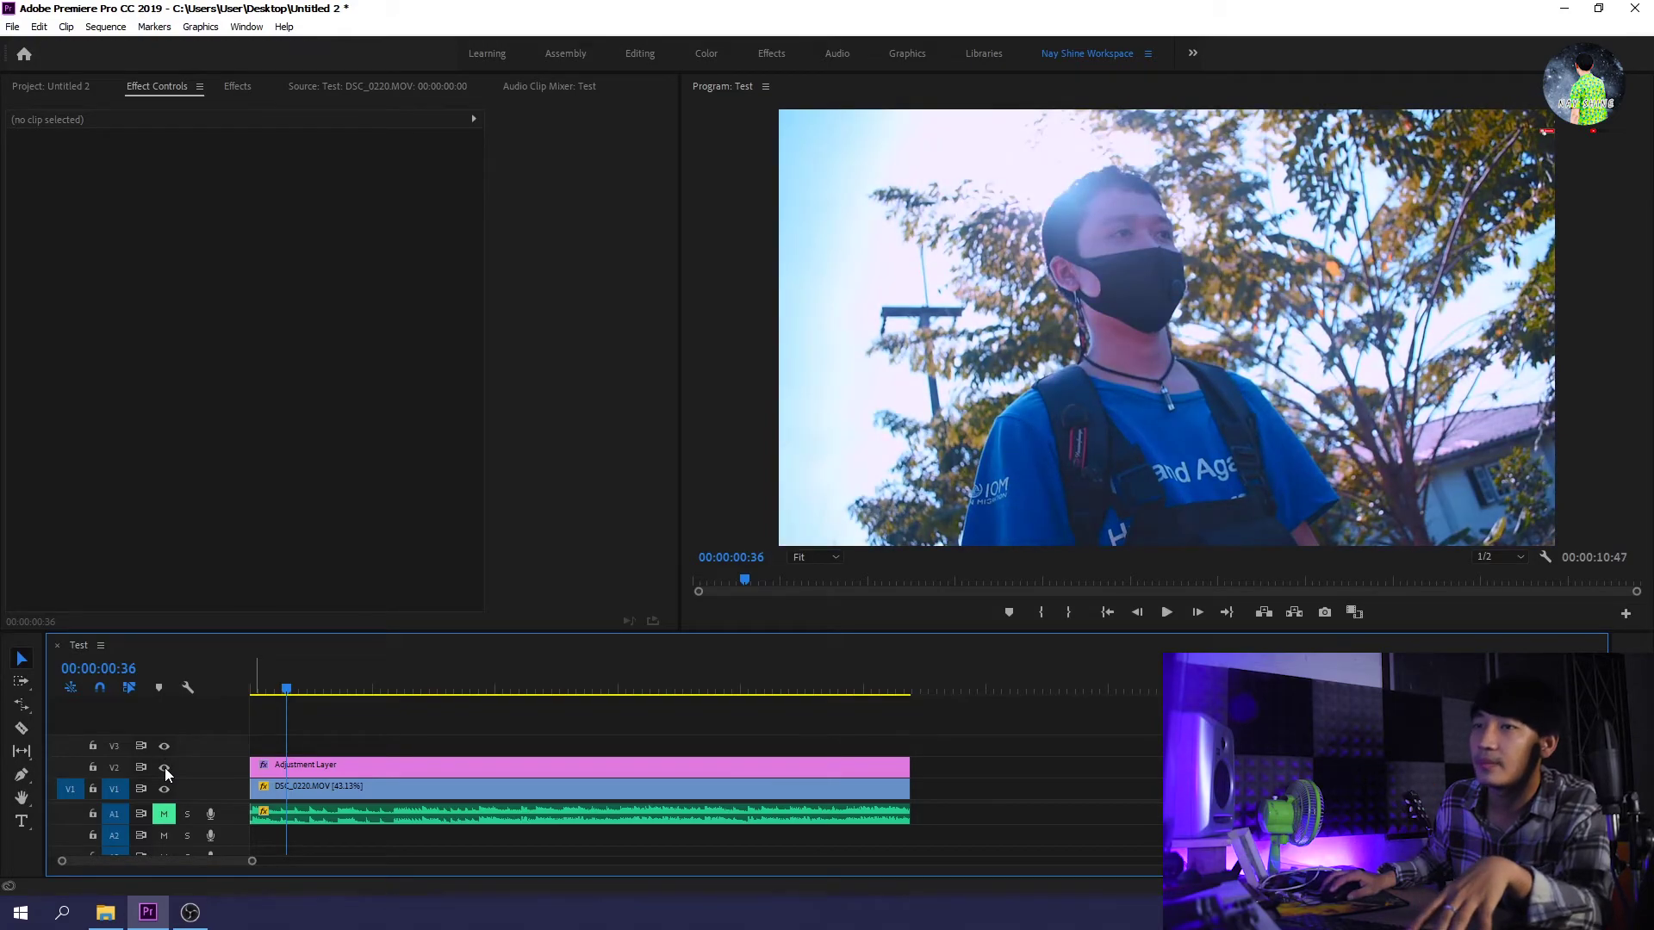
click(323, 768)
click(640, 689)
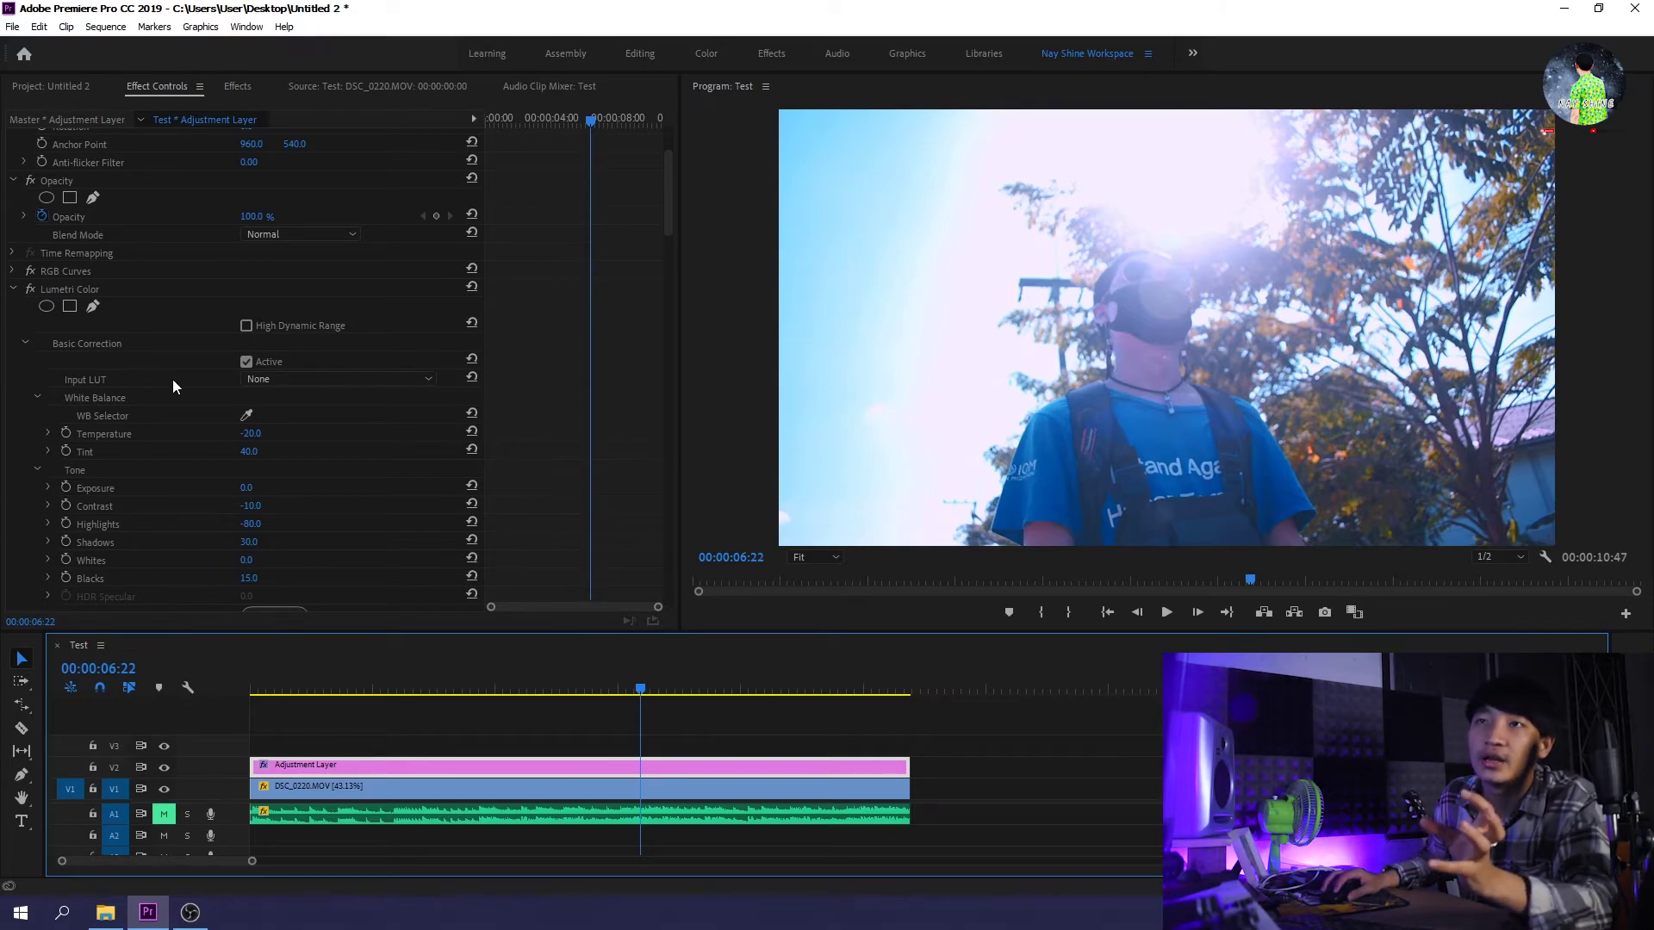
click(285, 379)
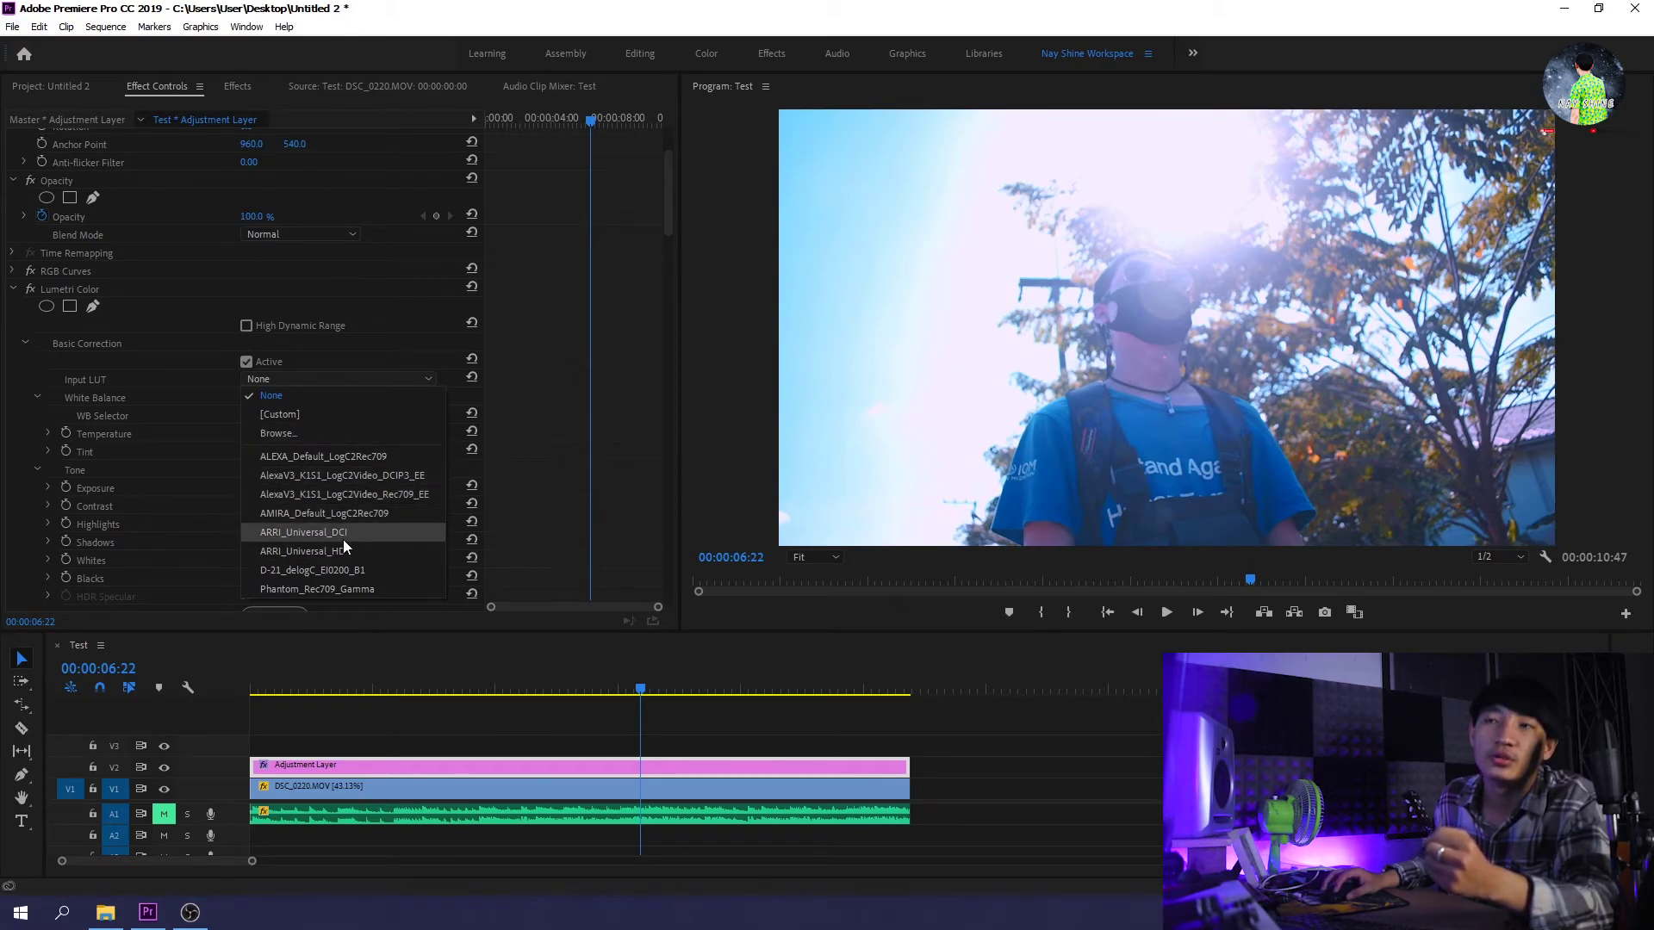
click(204, 379)
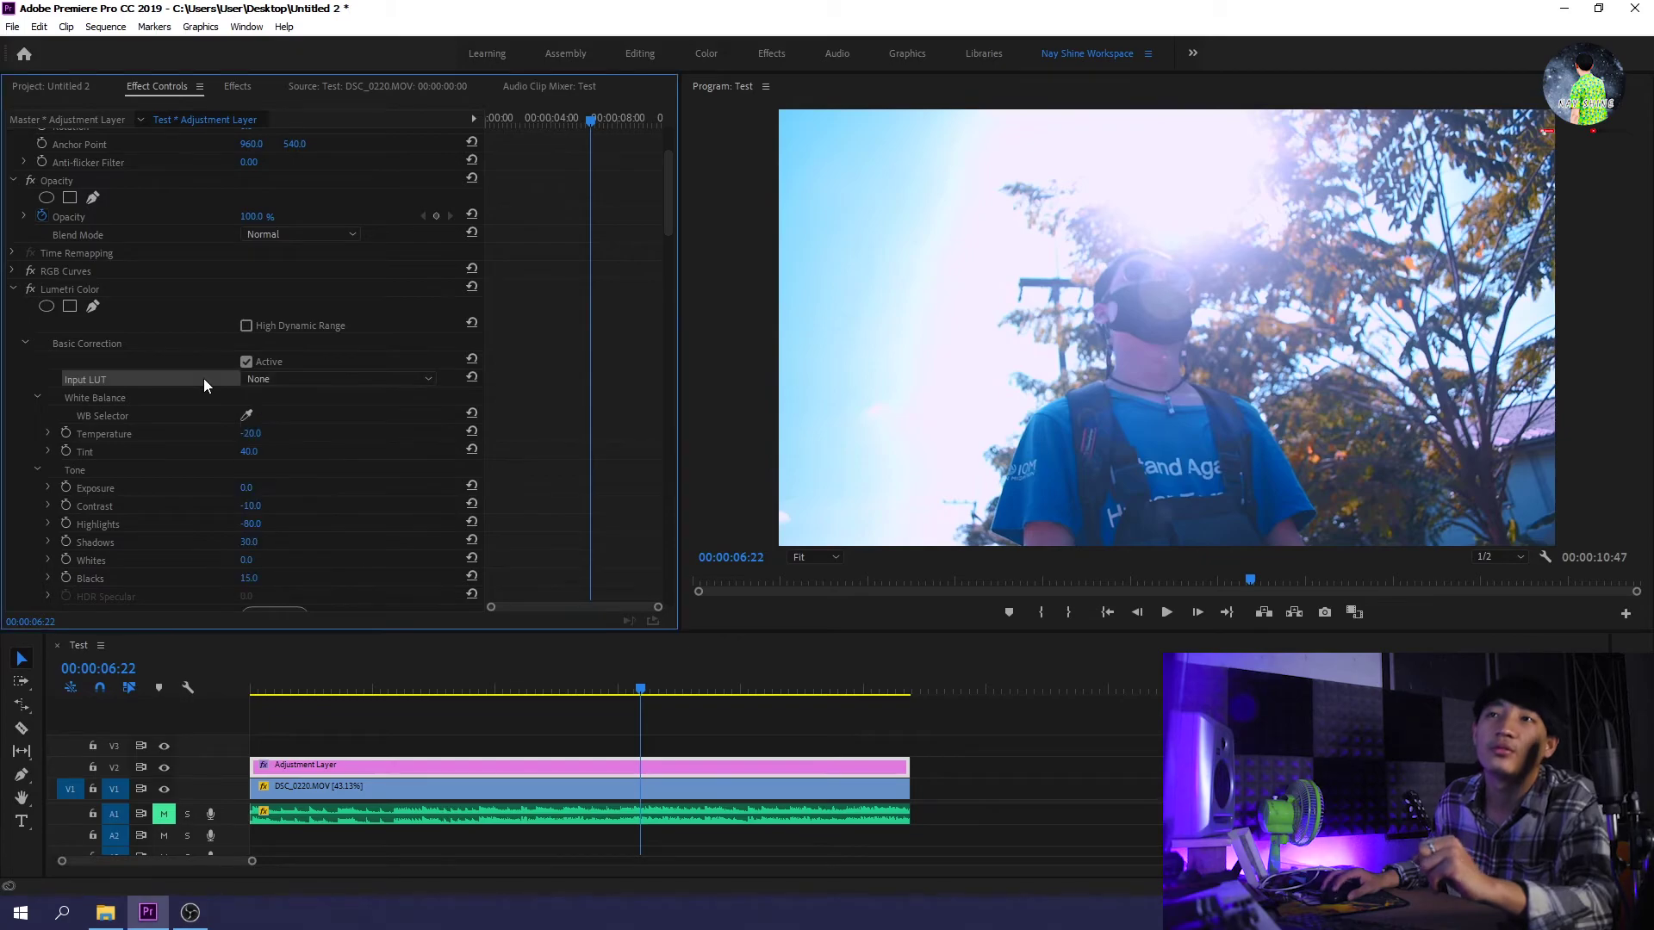
click(412, 717)
click(475, 773)
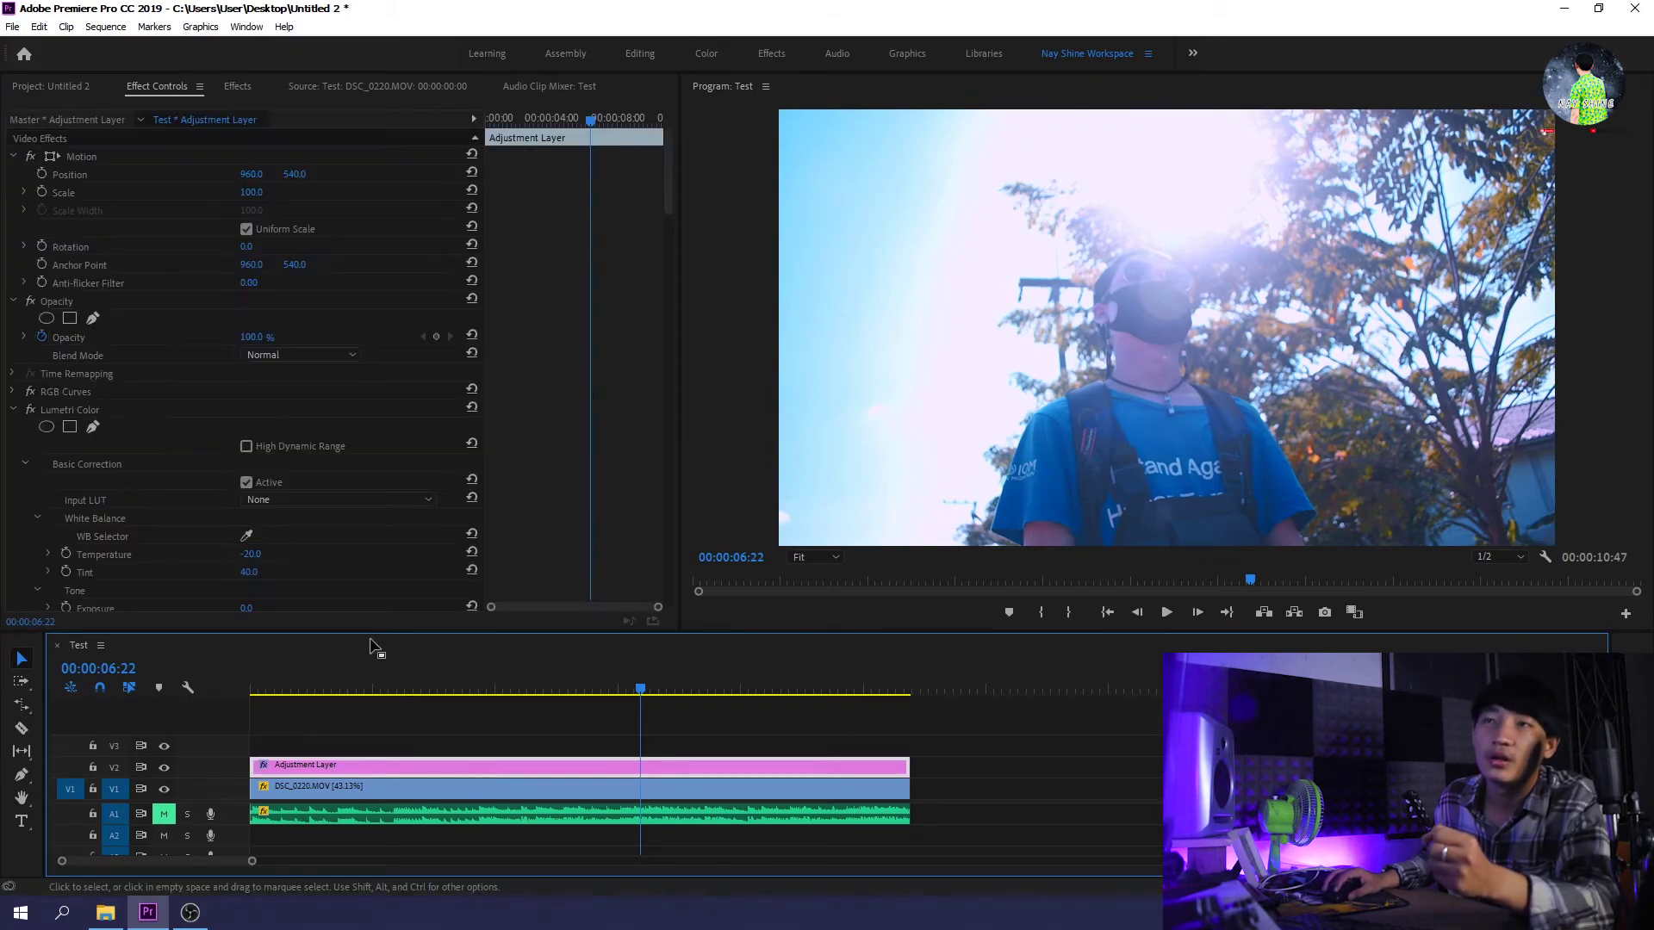
click(156, 86)
scroll(672, 189, down, 2)
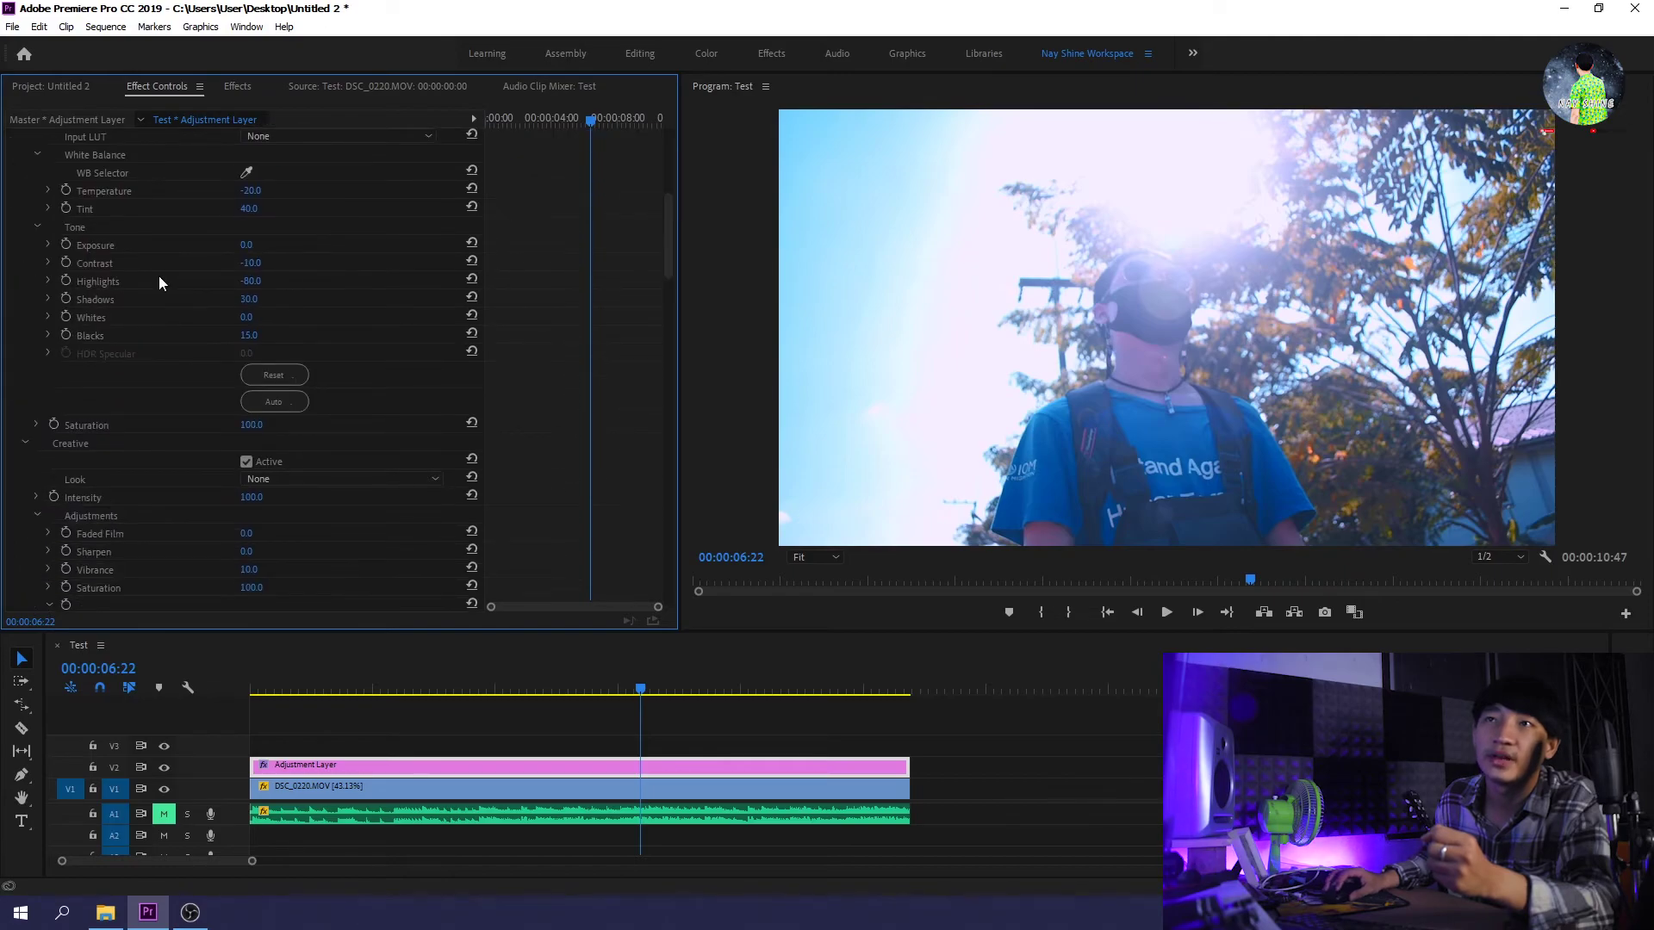
scroll(159, 275, down, 3)
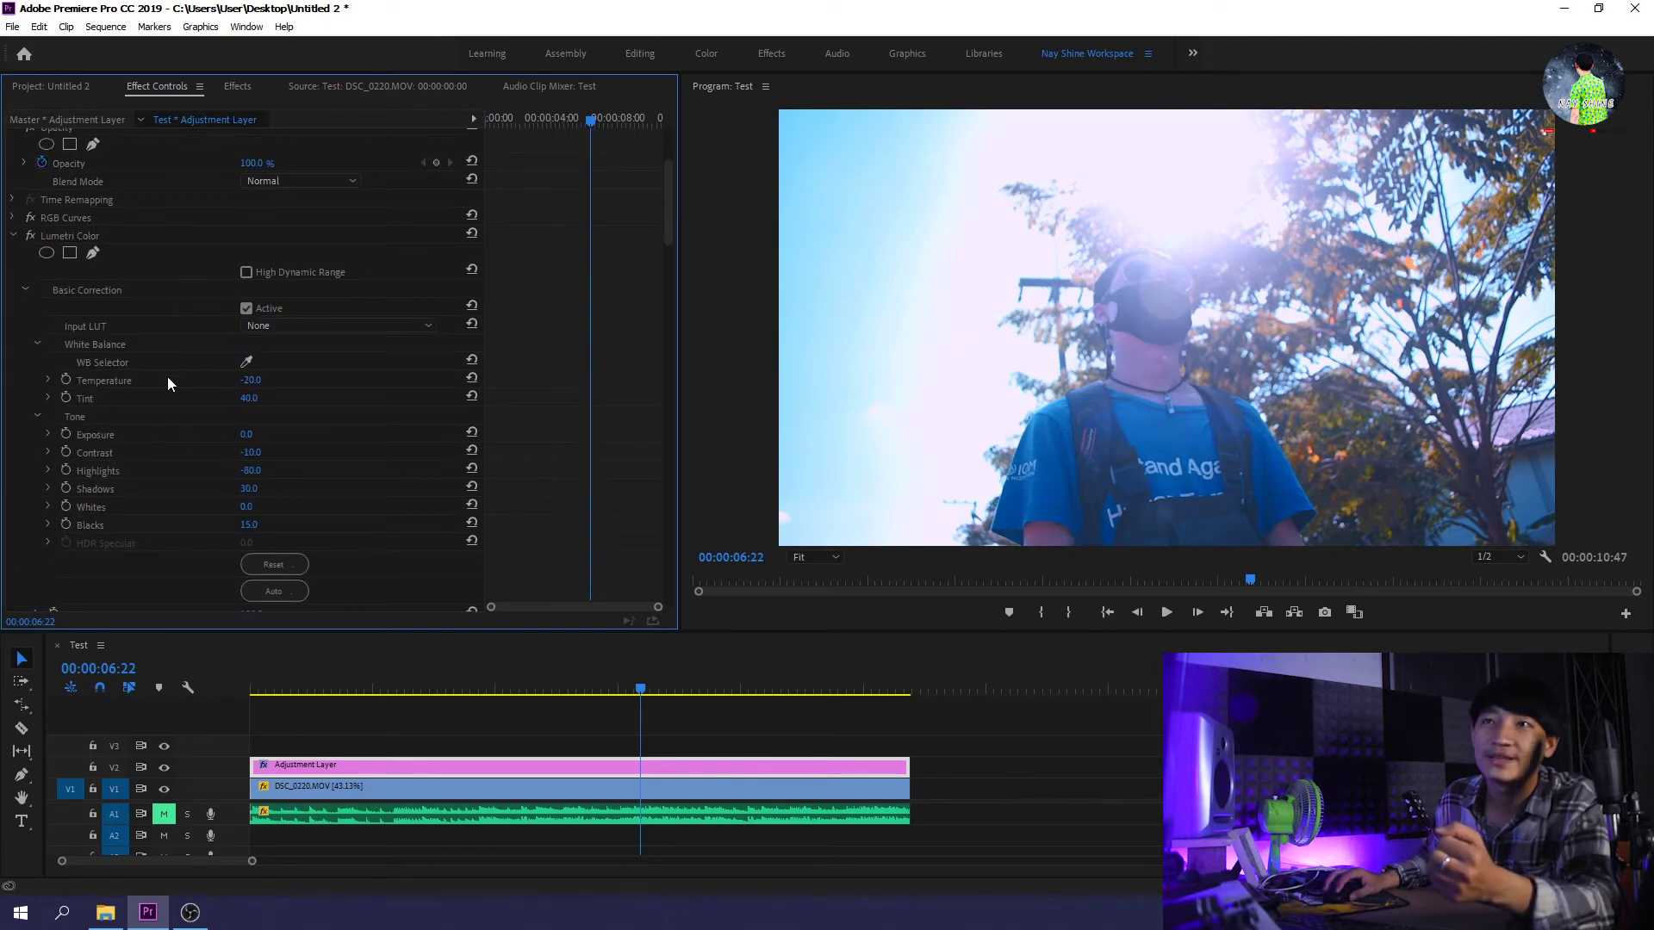
scroll(139, 453, down, 3)
scroll(140, 452, down, 3)
mouse_move(669, 217)
mouse_down()
mouse_move(668, 308)
mouse_move(611, 296)
mouse_up()
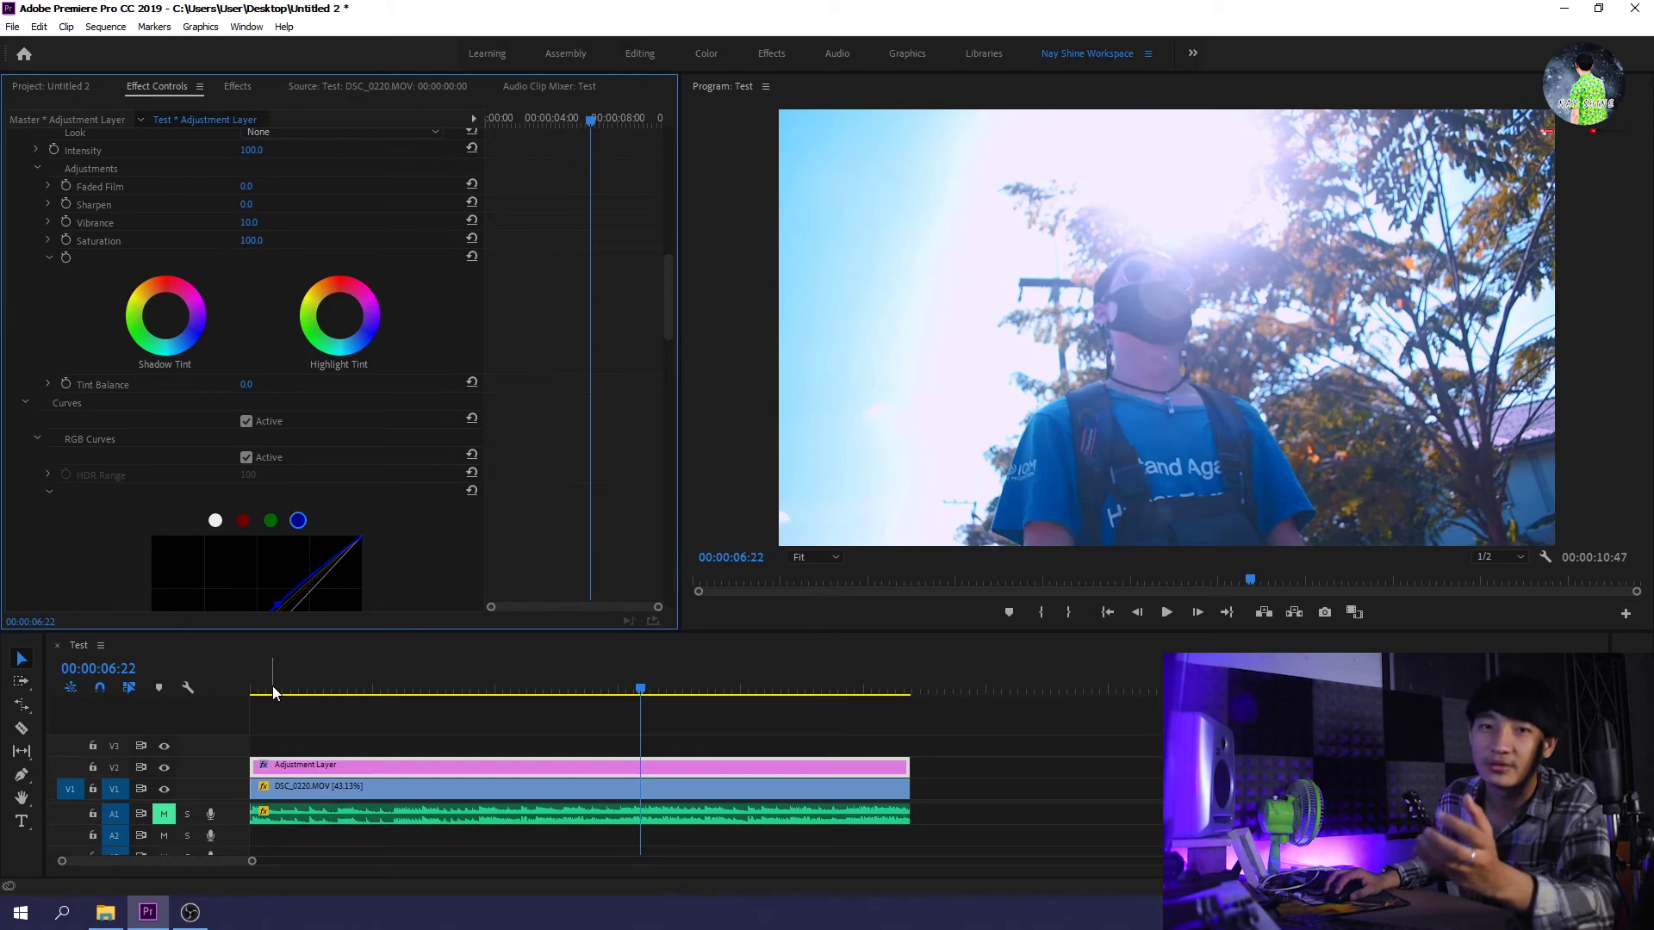
scroll(672, 275, down, 1)
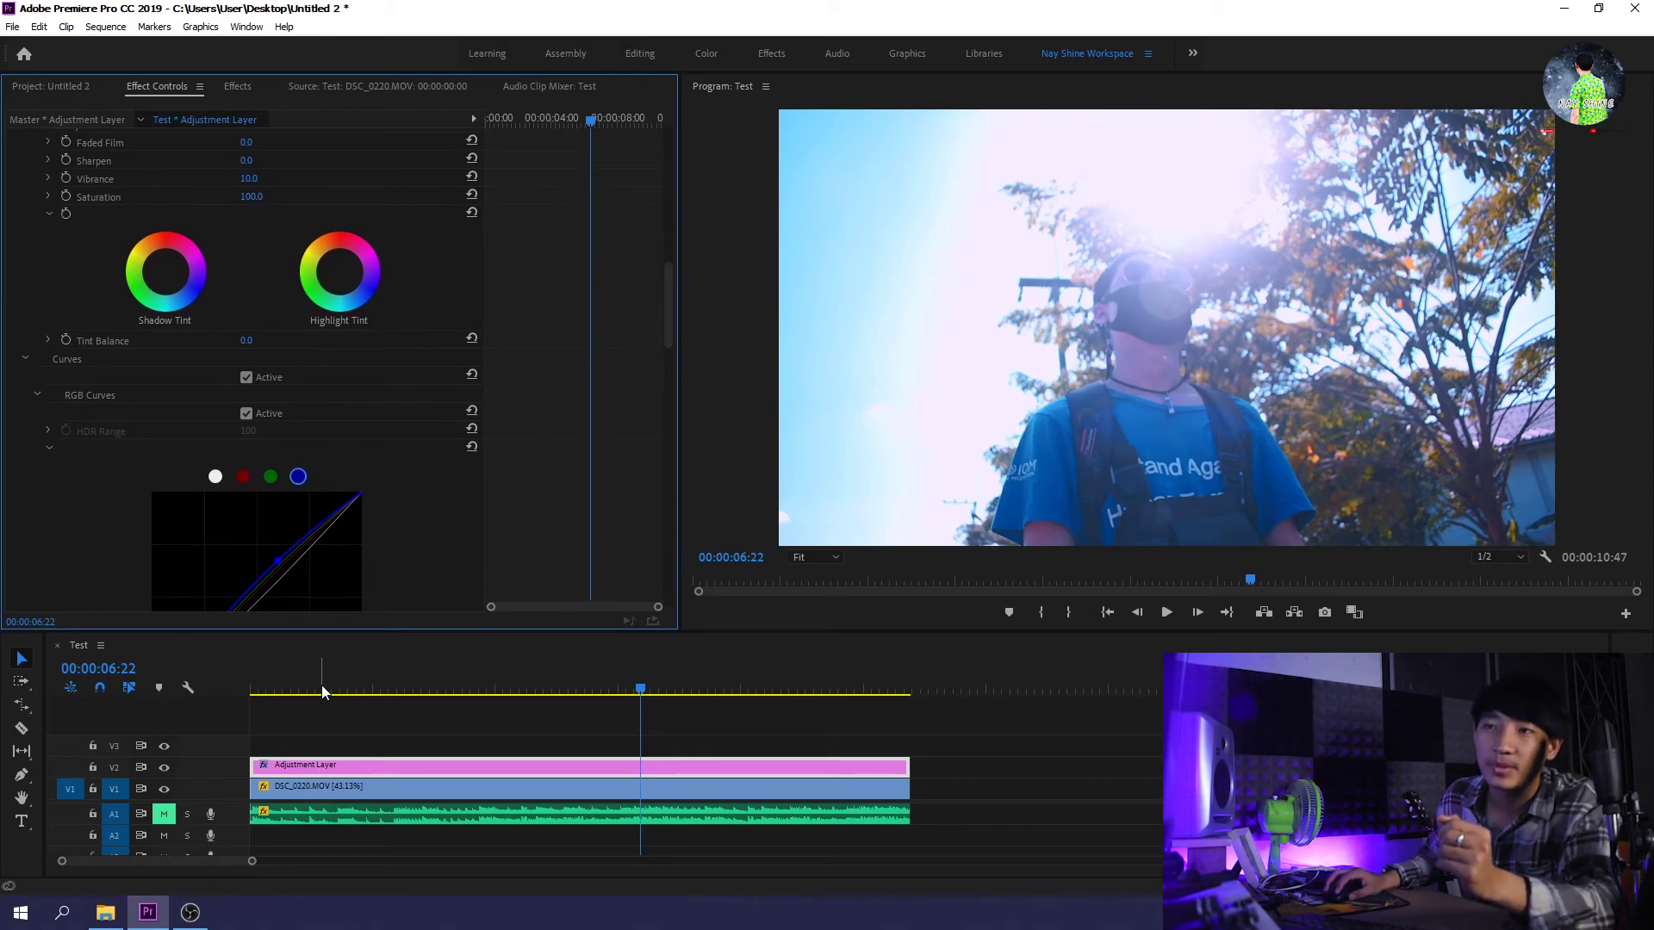
mouse_move(325, 691)
mouse_down()
mouse_move(687, 702)
mouse_move(332, 727)
mouse_move(731, 726)
mouse_up()
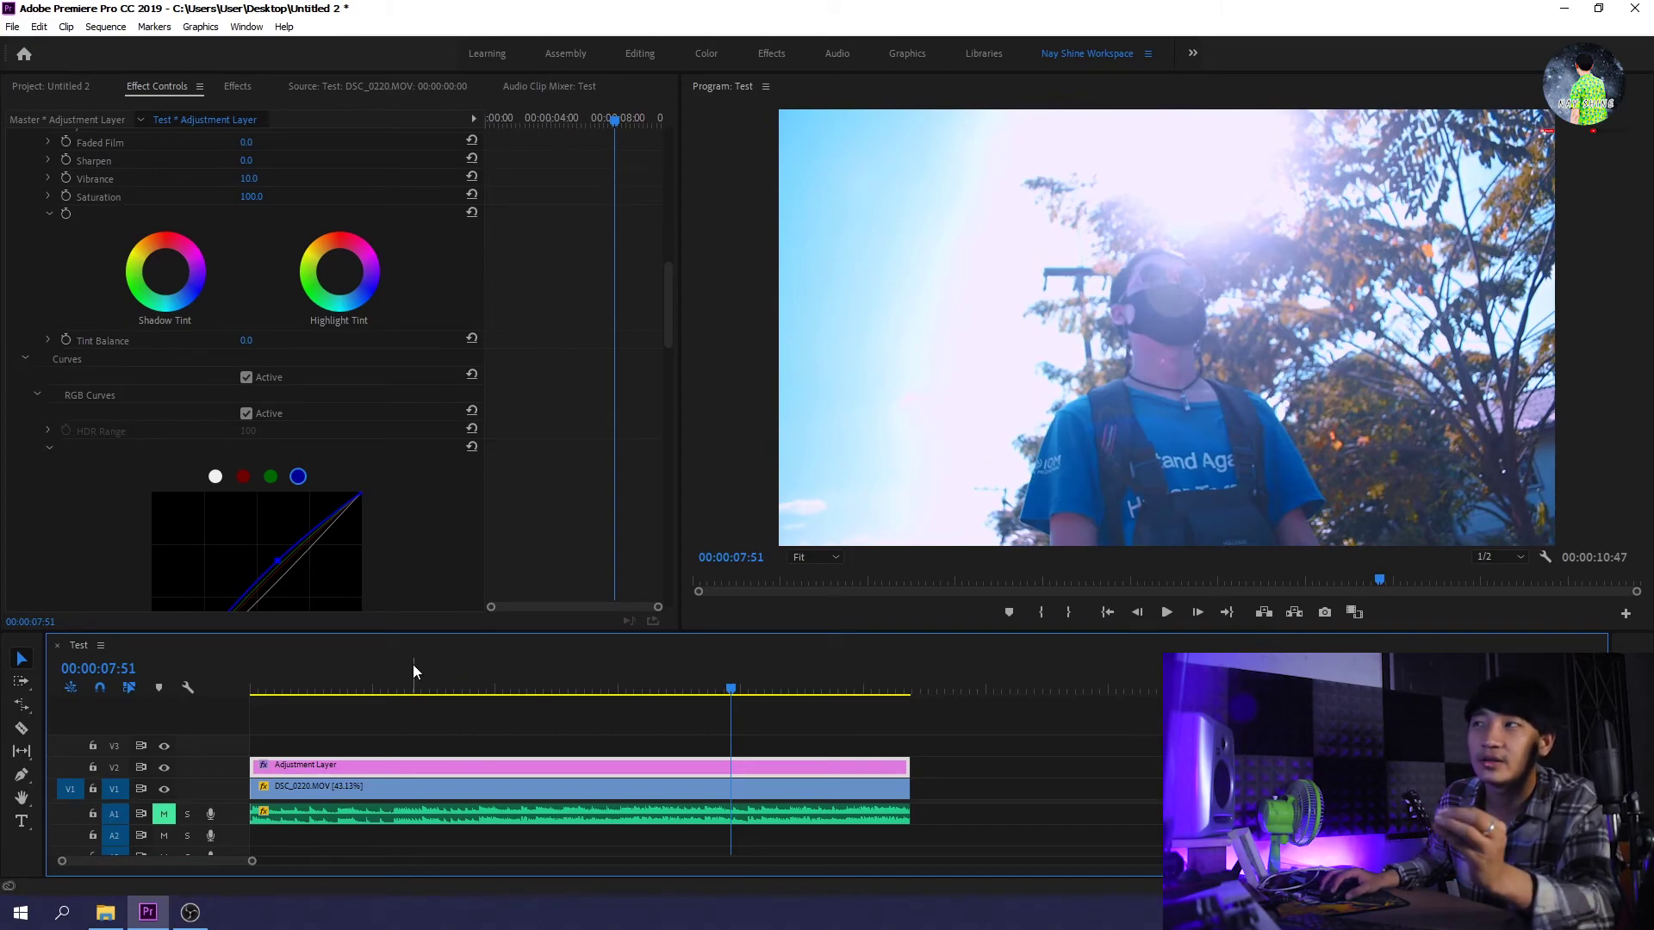
drag(414, 670, 297, 700)
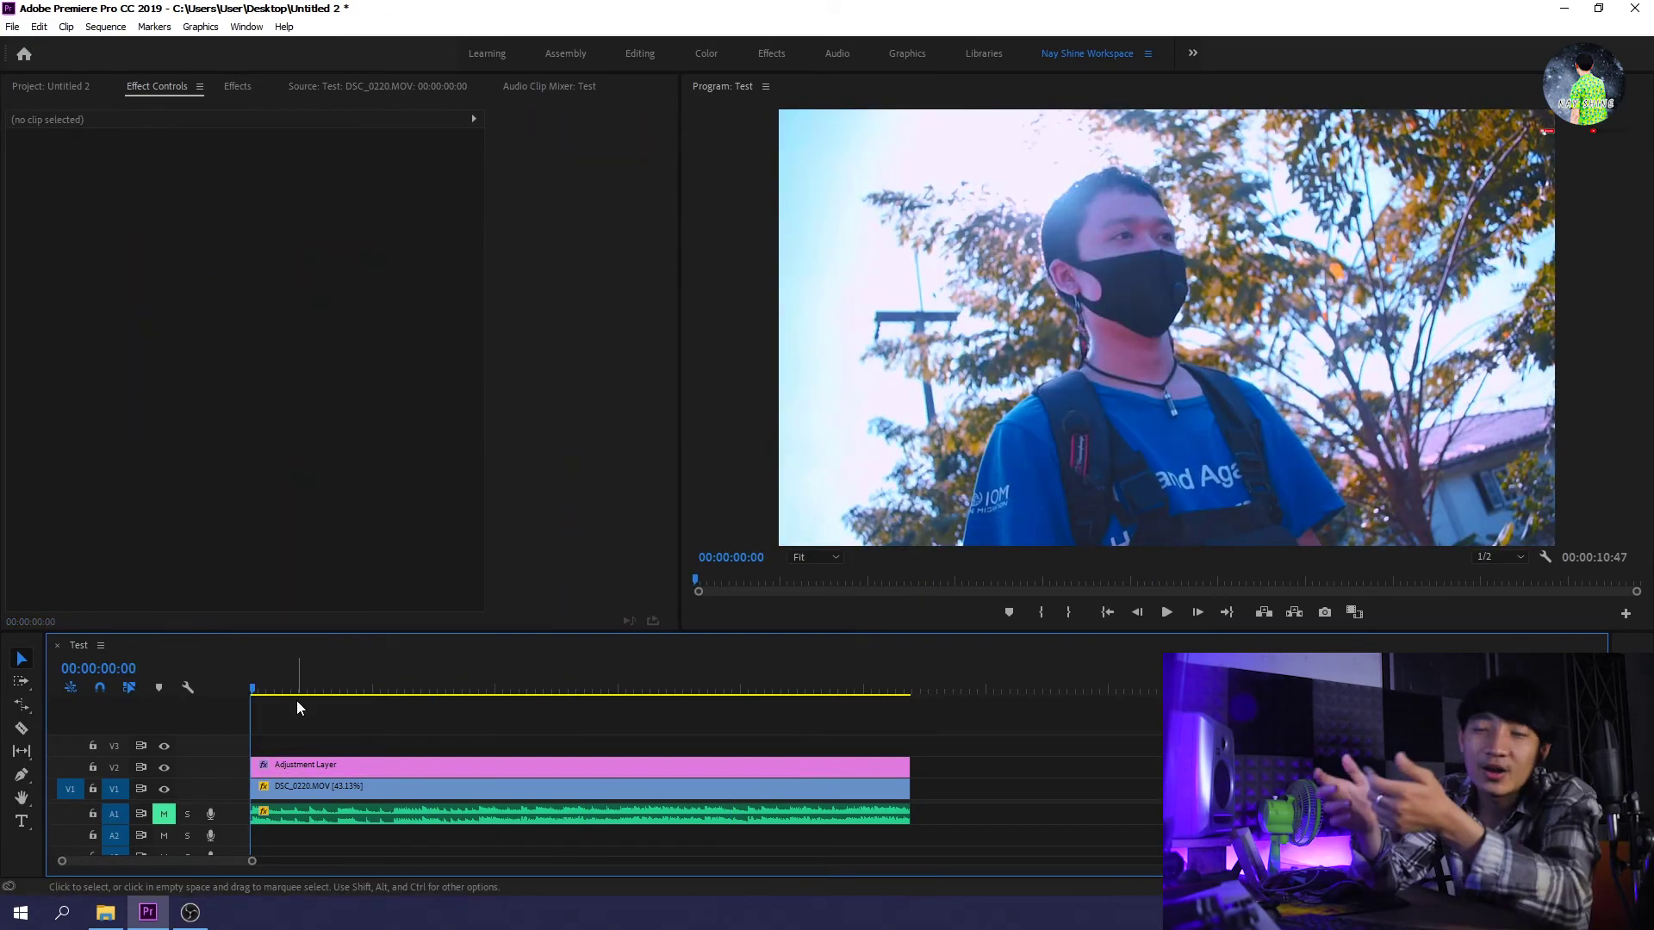